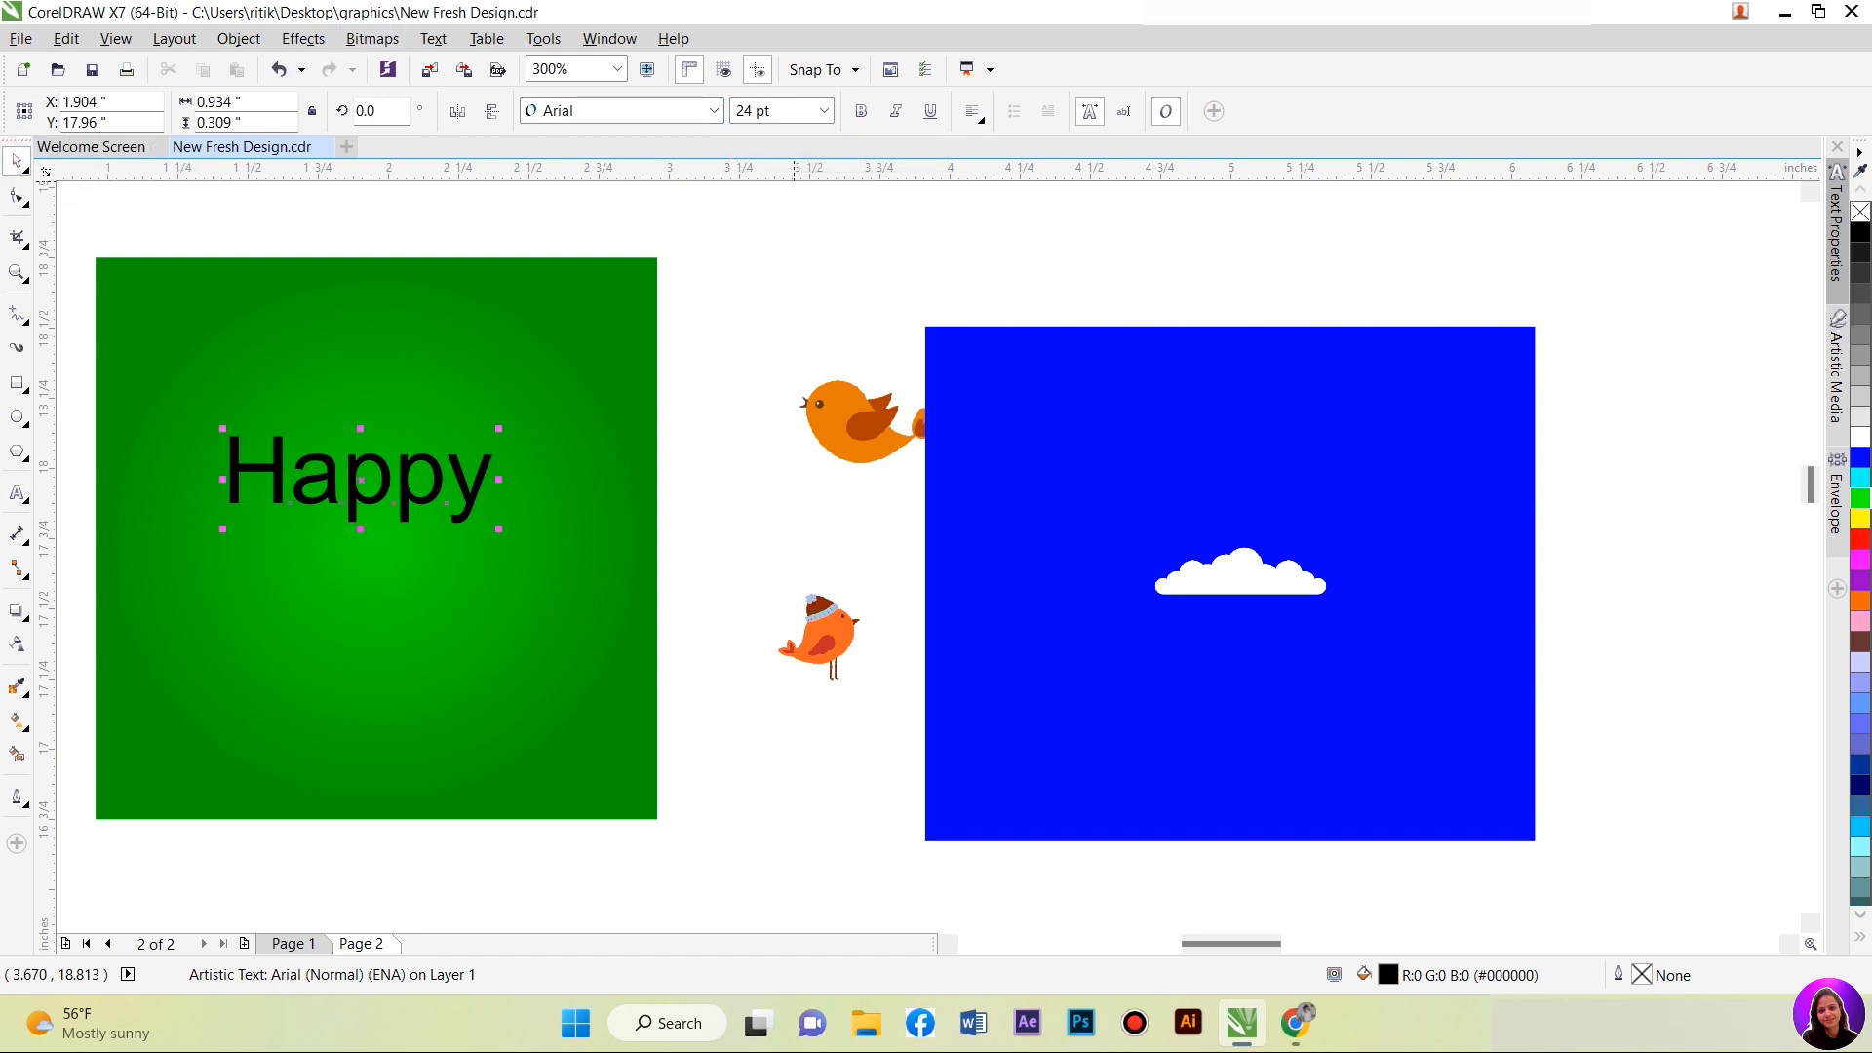
Step: Restyle Happy in white Ananda Black Personal Use script, shrink it to about half, and nudge it up-left
click(714, 110)
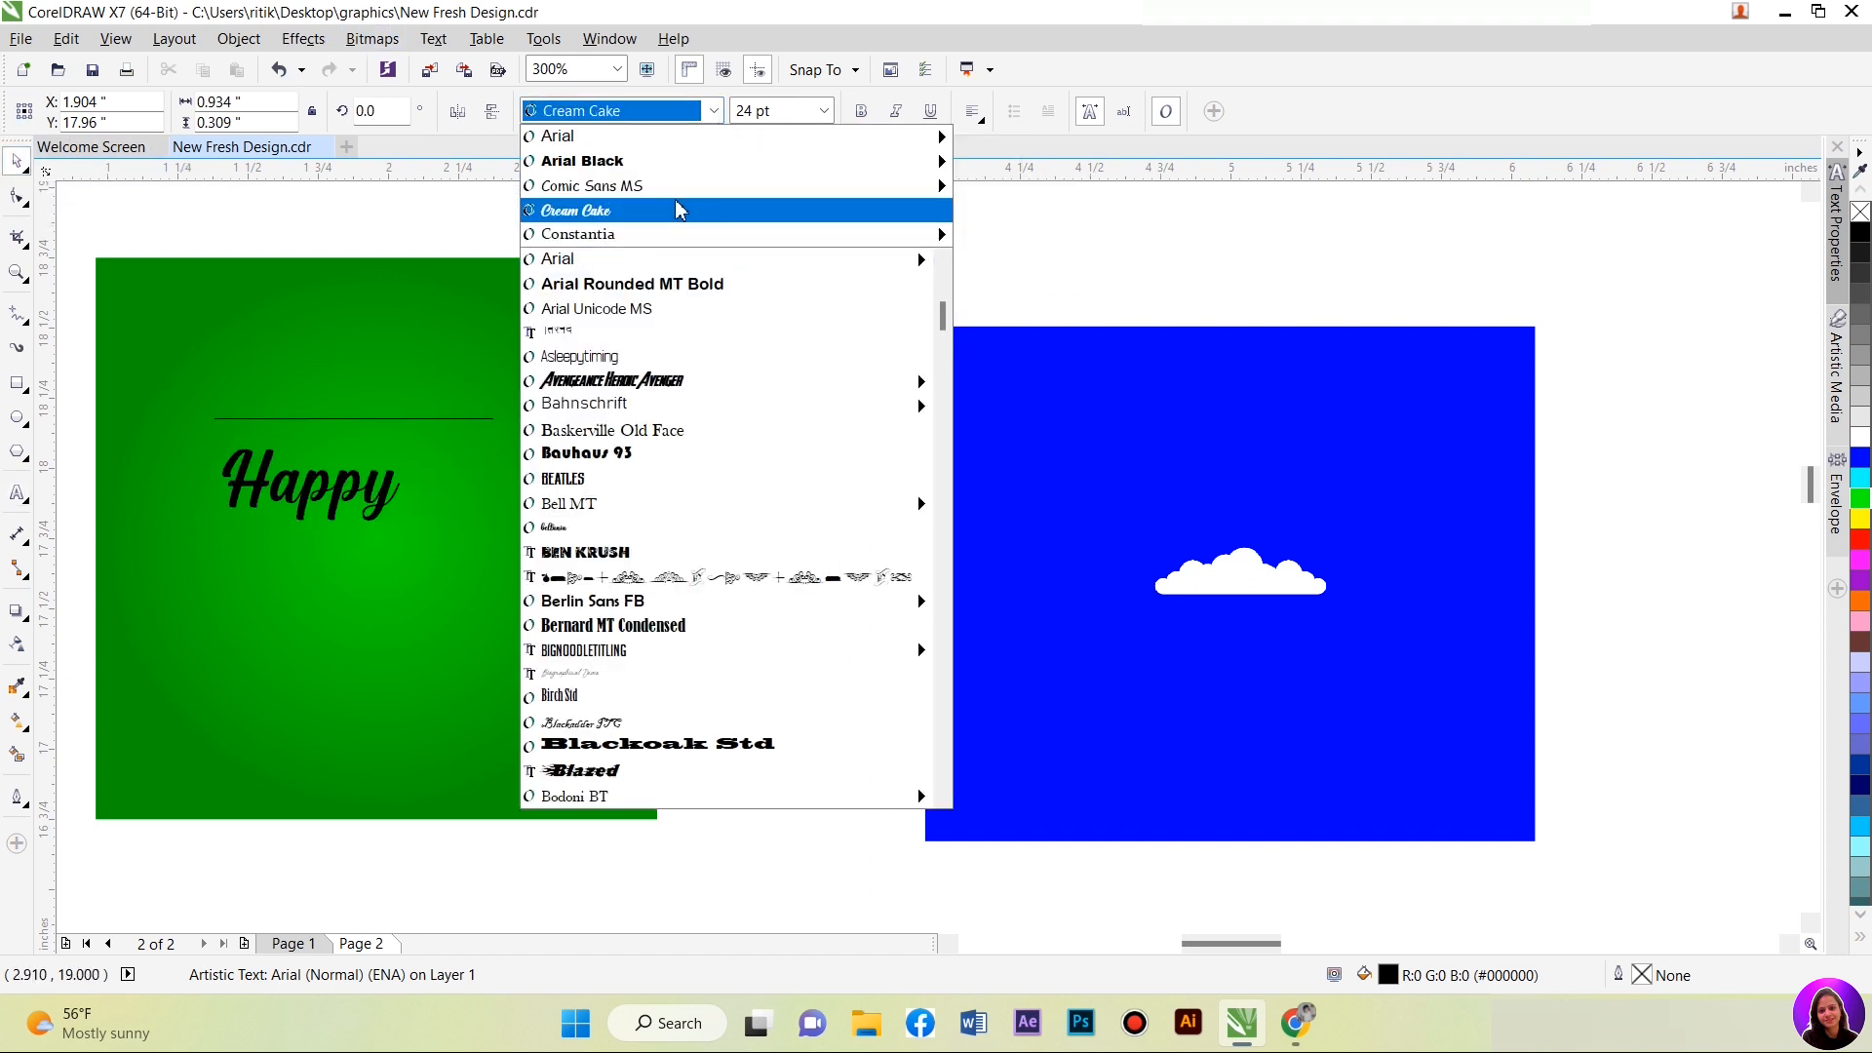
scroll(706, 337, up, 5)
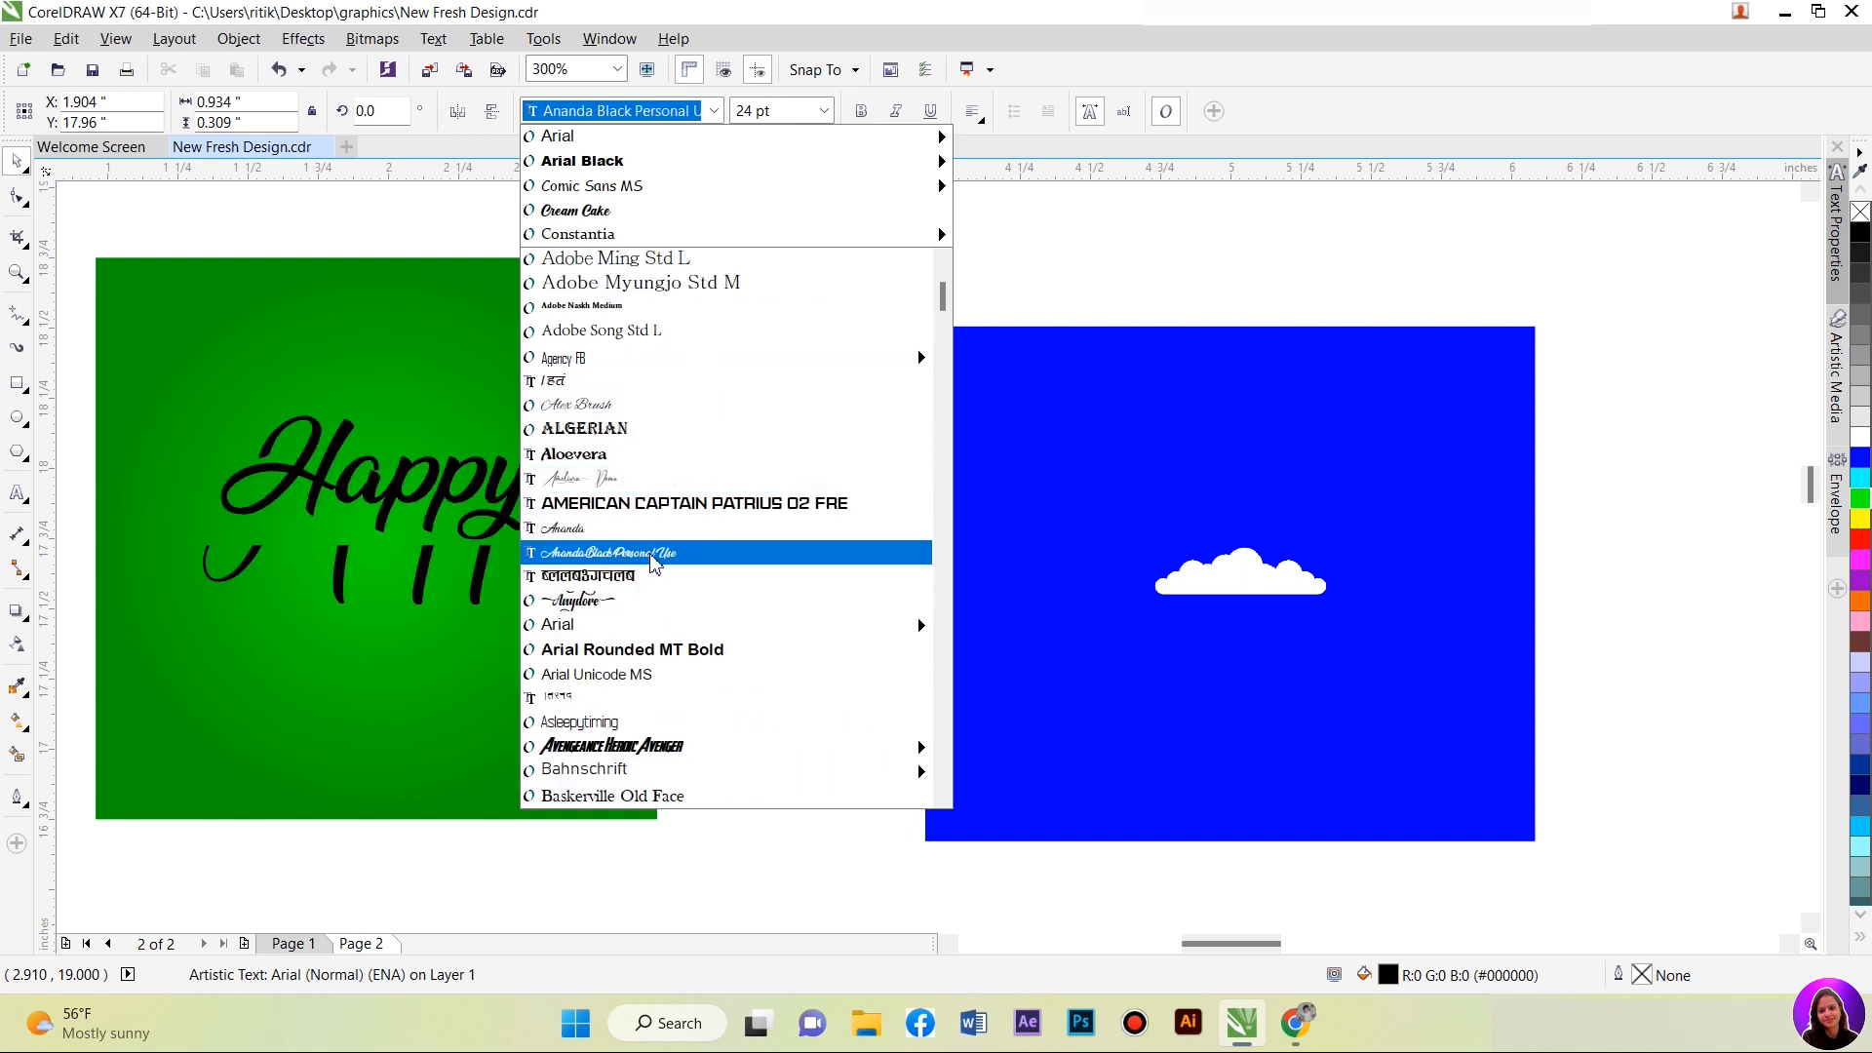
click(653, 553)
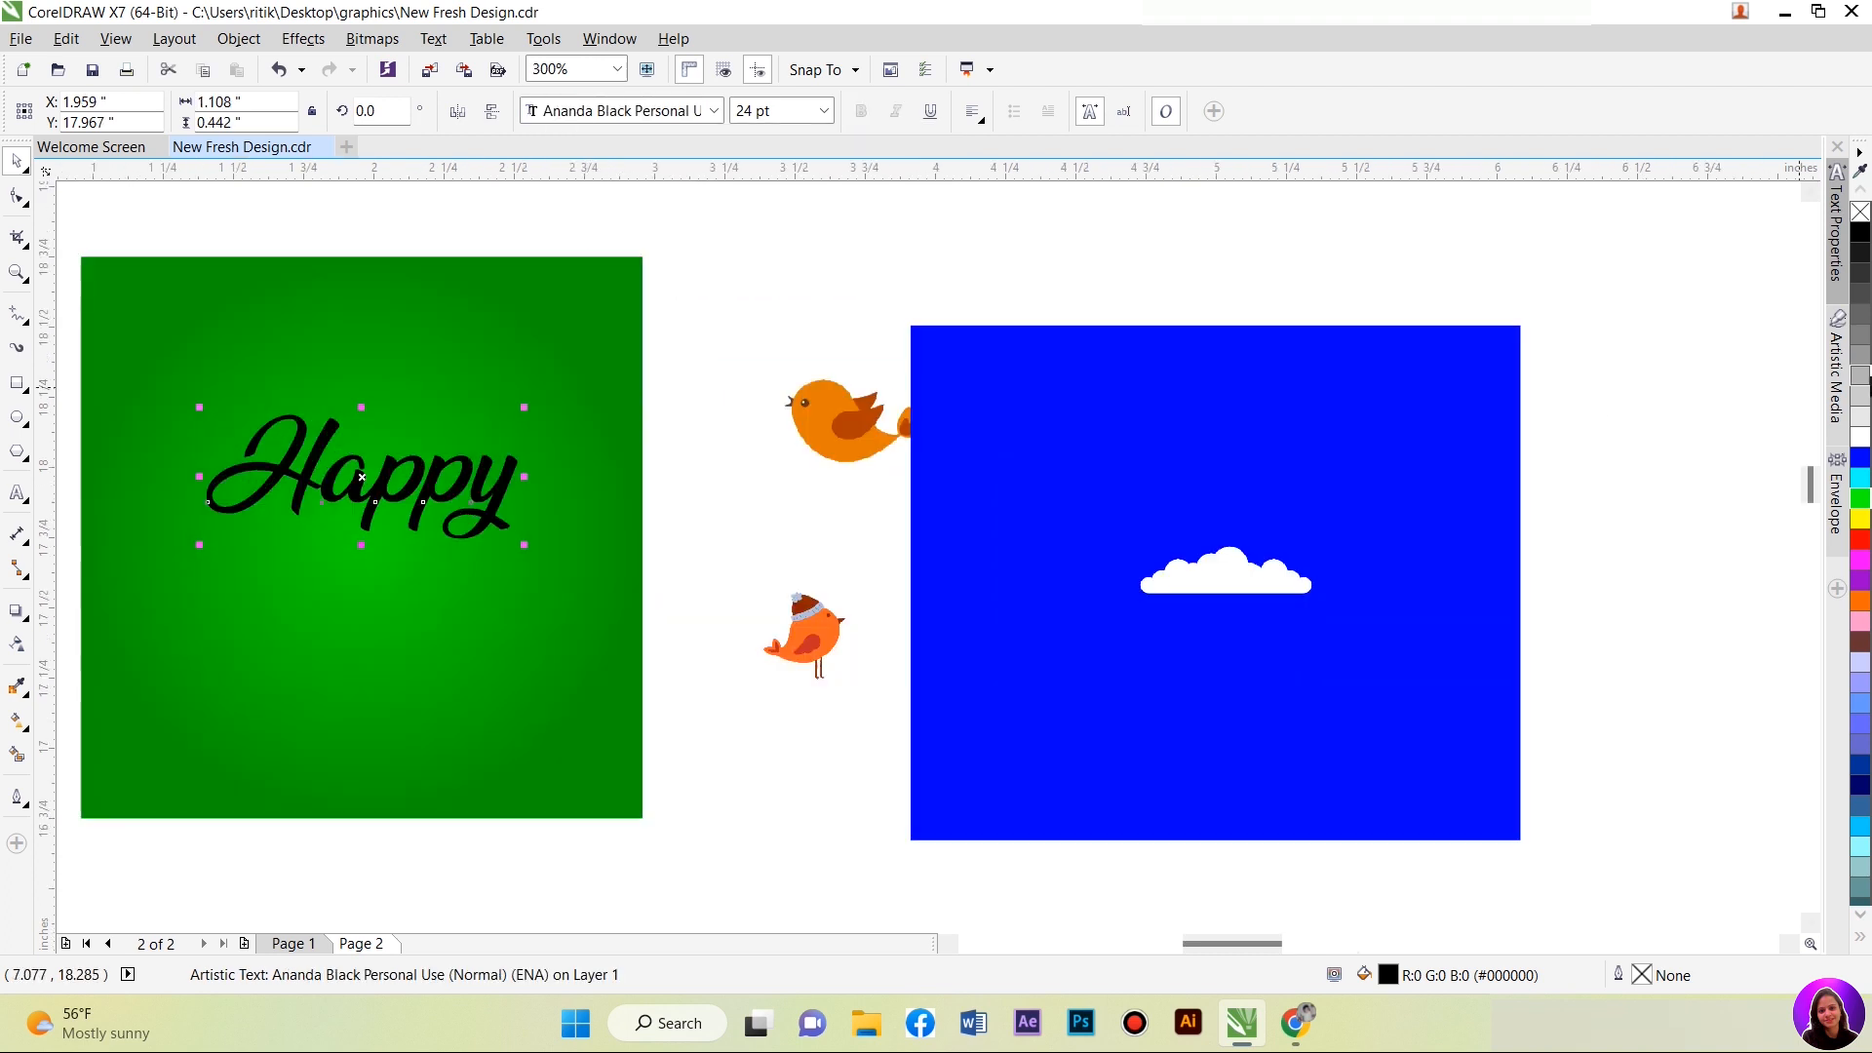
click(1860, 436)
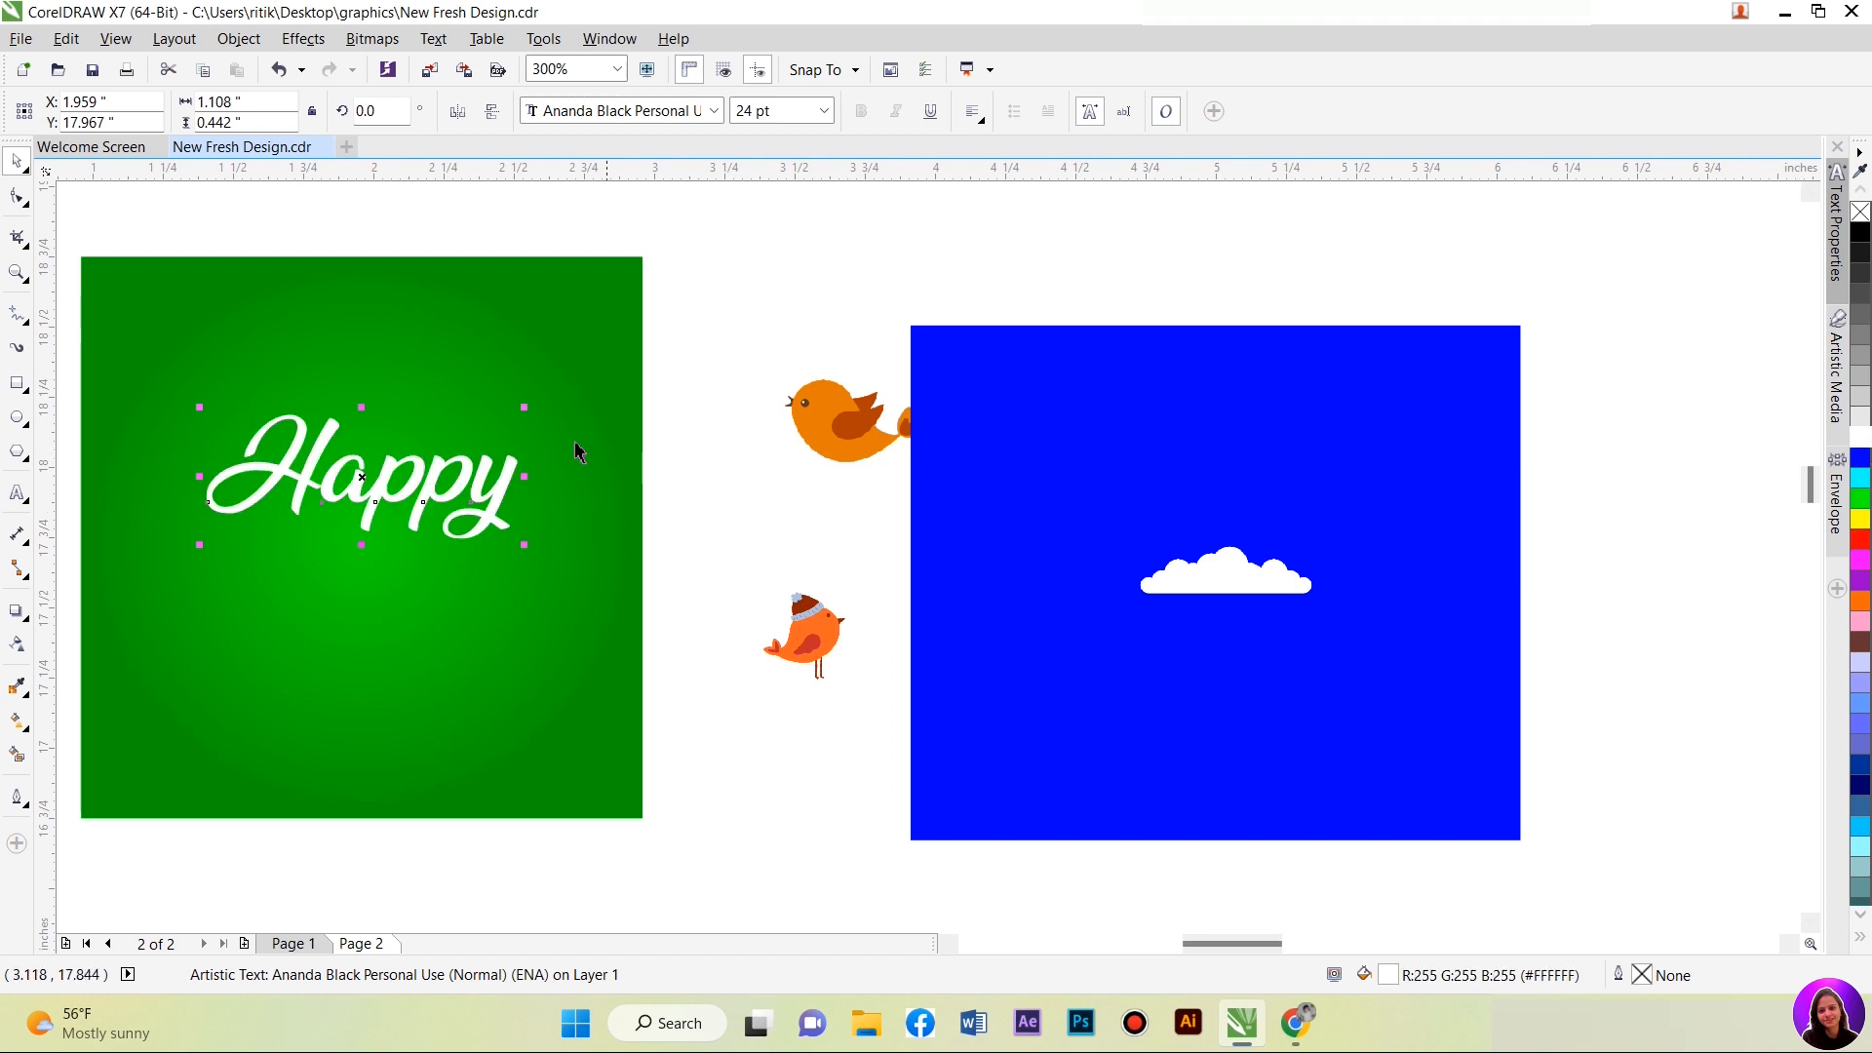
drag(524, 408, 439, 468)
mouse_move(333, 507)
mouse_down()
mouse_move(310, 482)
mouse_move(359, 455)
mouse_move(322, 488)
mouse_move(321, 533)
mouse_up()
Step: Duplicate Happy just below itself and retype the copy as 'Makar Sankranti'
right_click(321, 532)
double_click(314, 527)
text(Makar Sankranti)
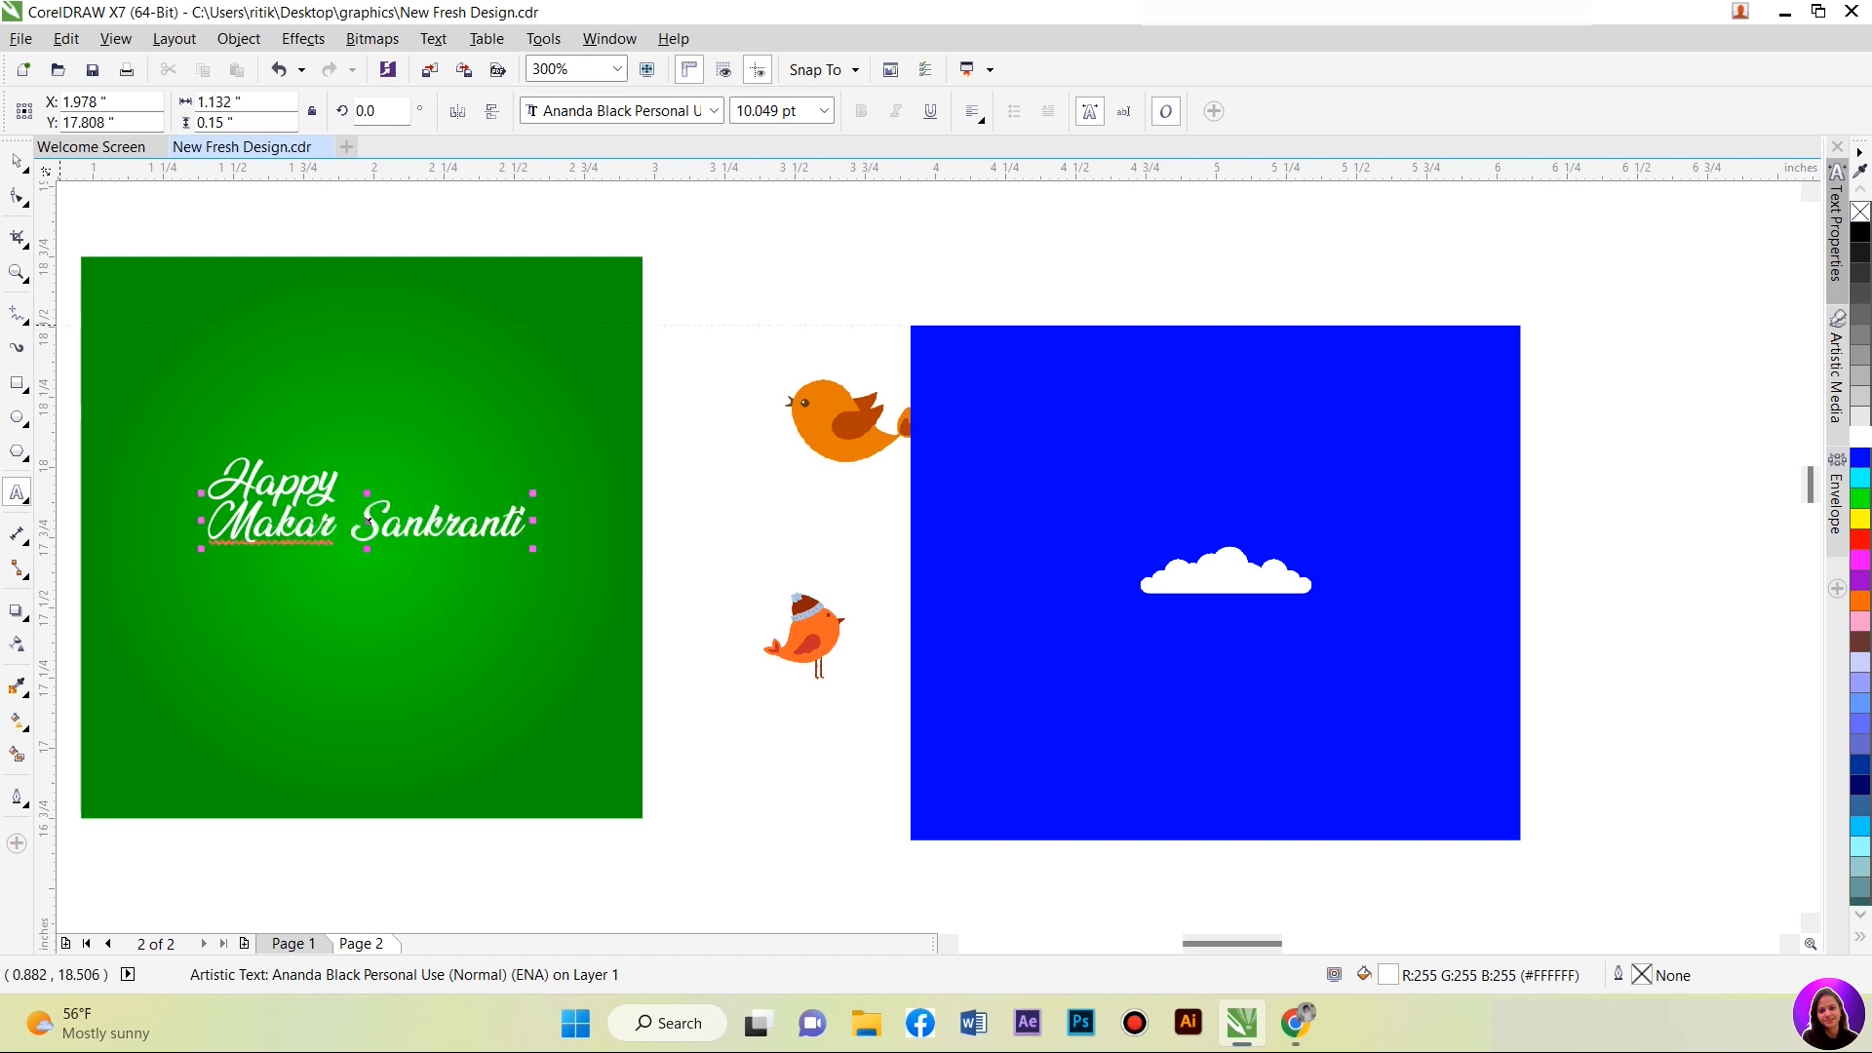
Step: Set the Makar Sankranti line in the Gadugi Bold font
click(717, 112)
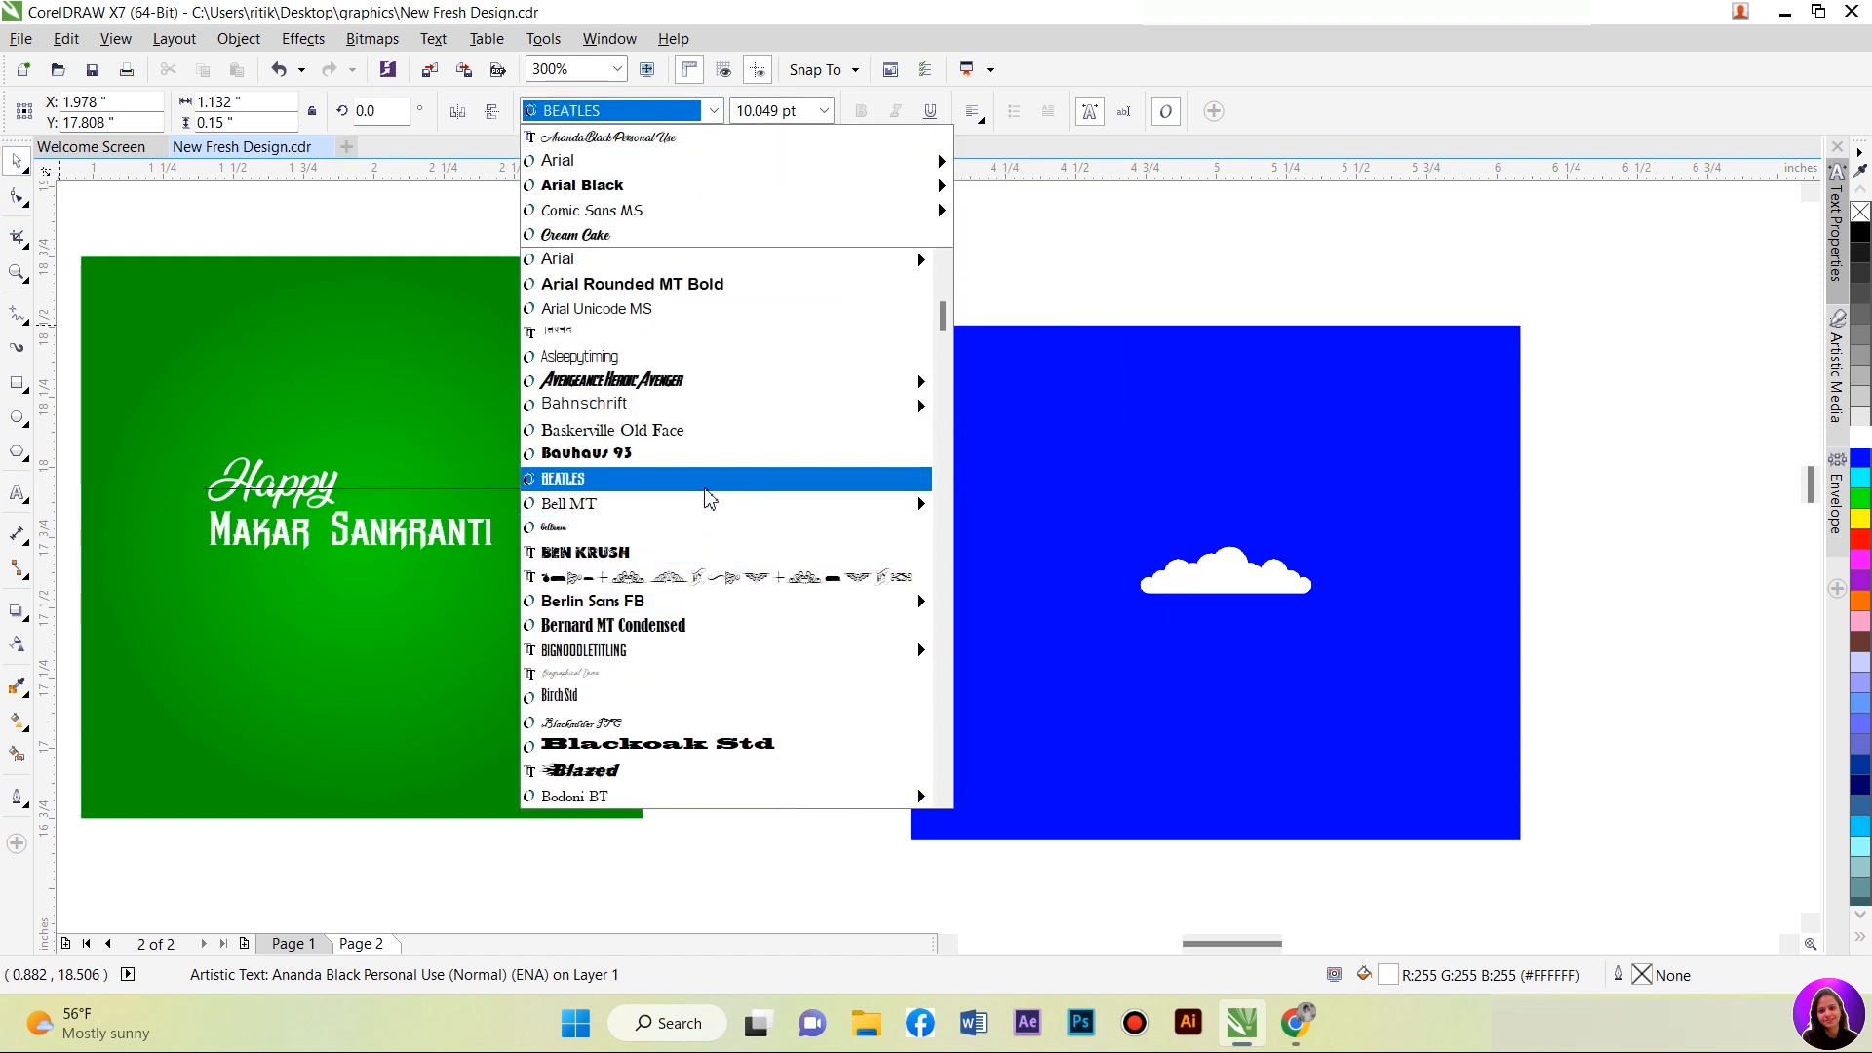
scroll(712, 600, down, 4)
scroll(708, 624, down, 4)
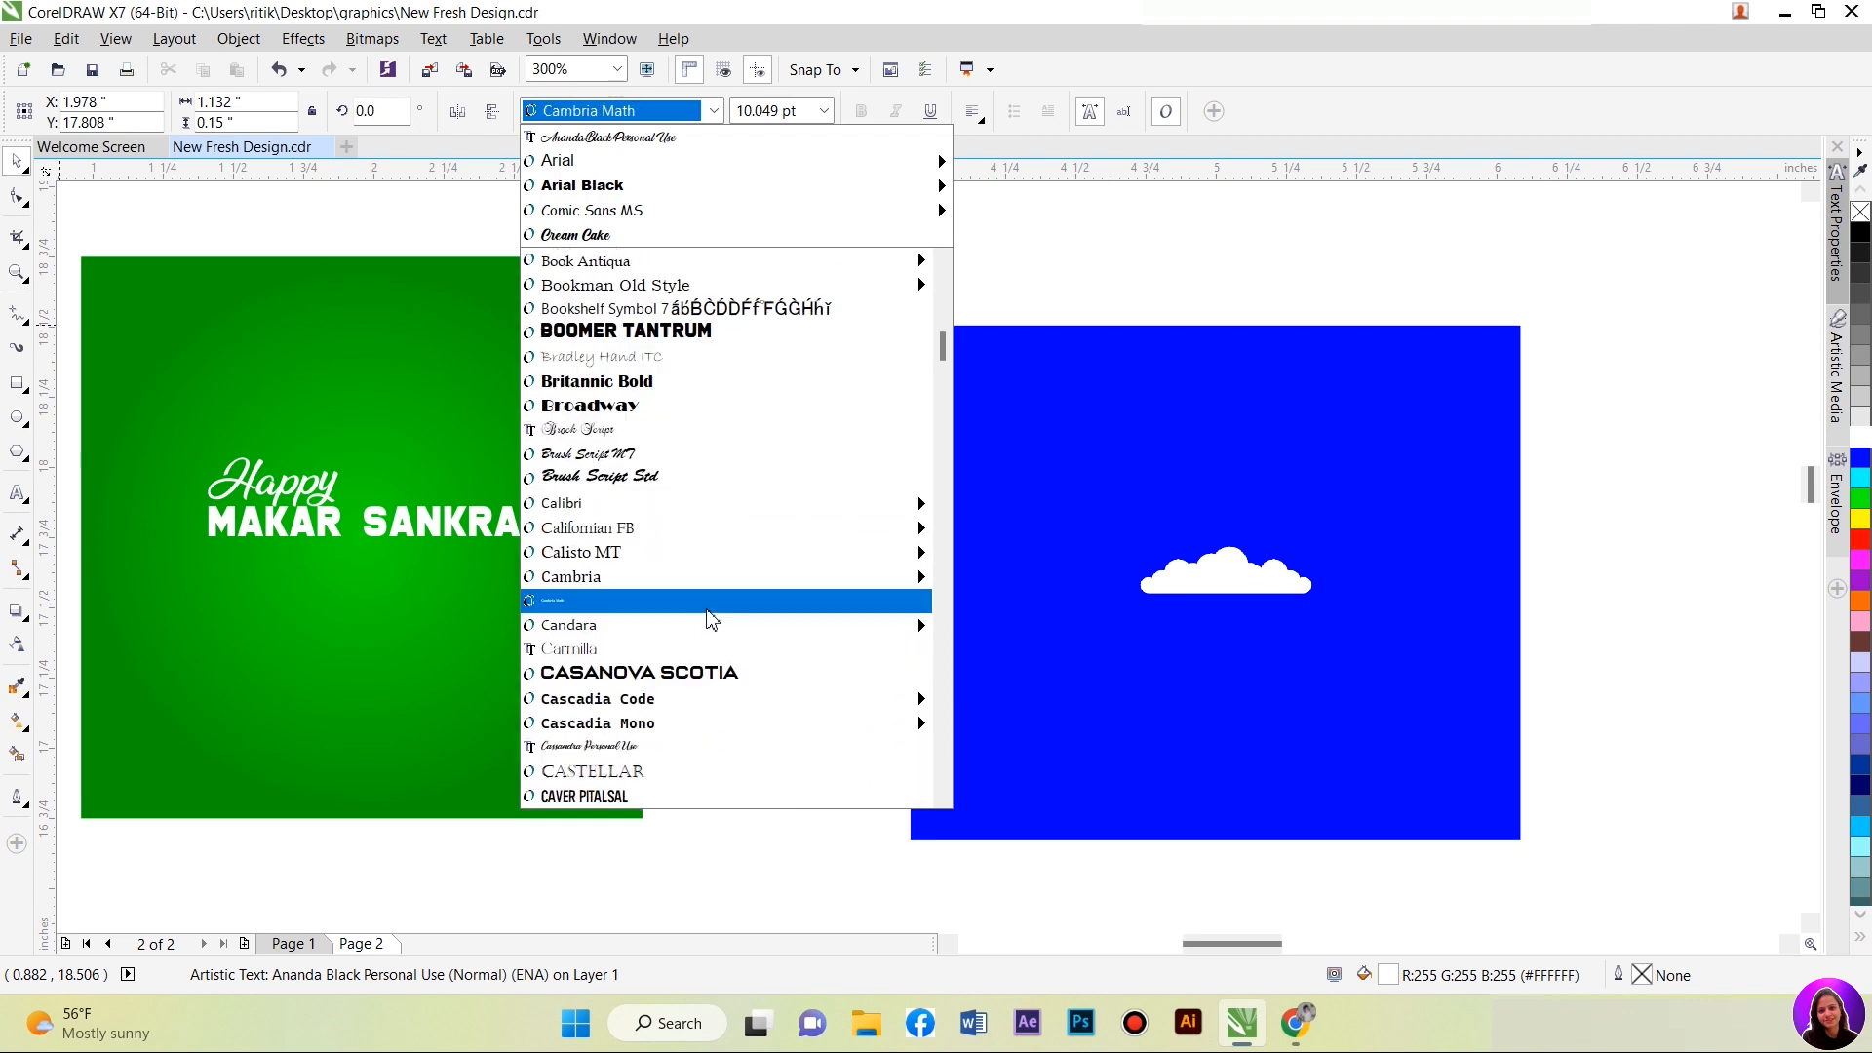
scroll(704, 647, down, 4)
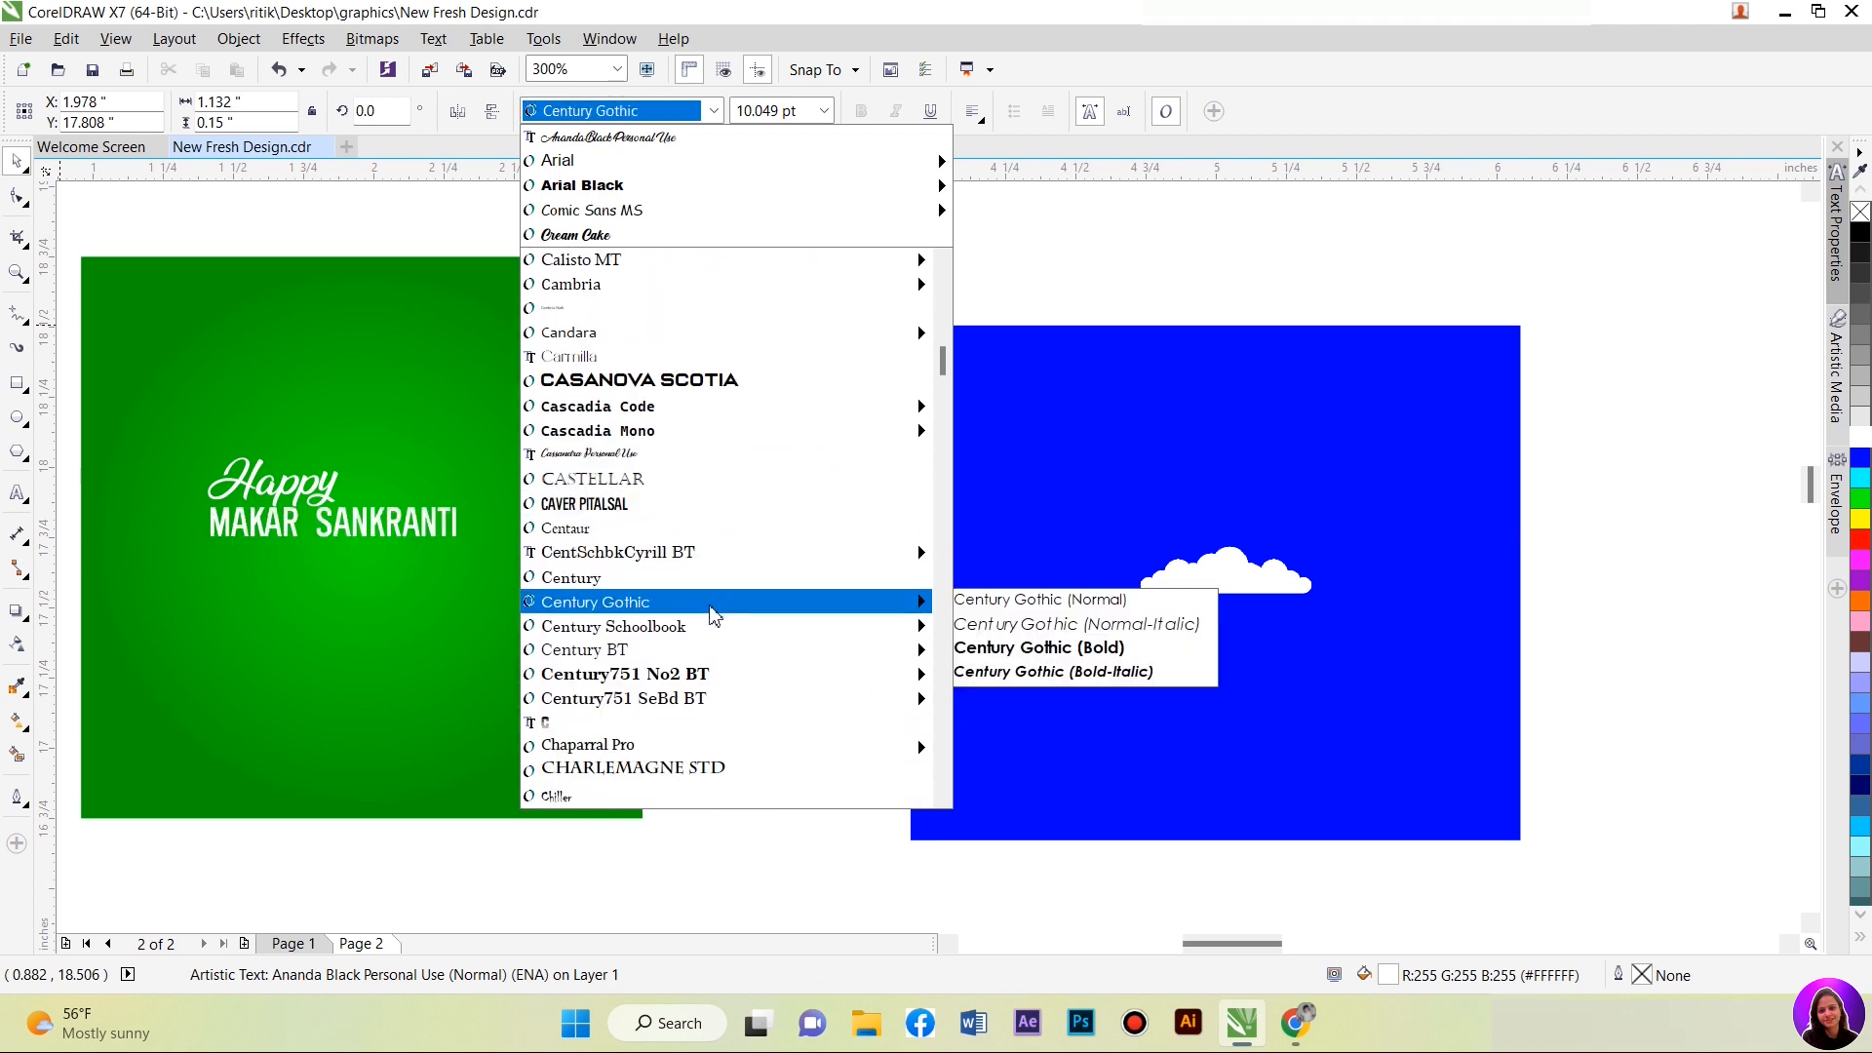
scroll(689, 644, down, 5)
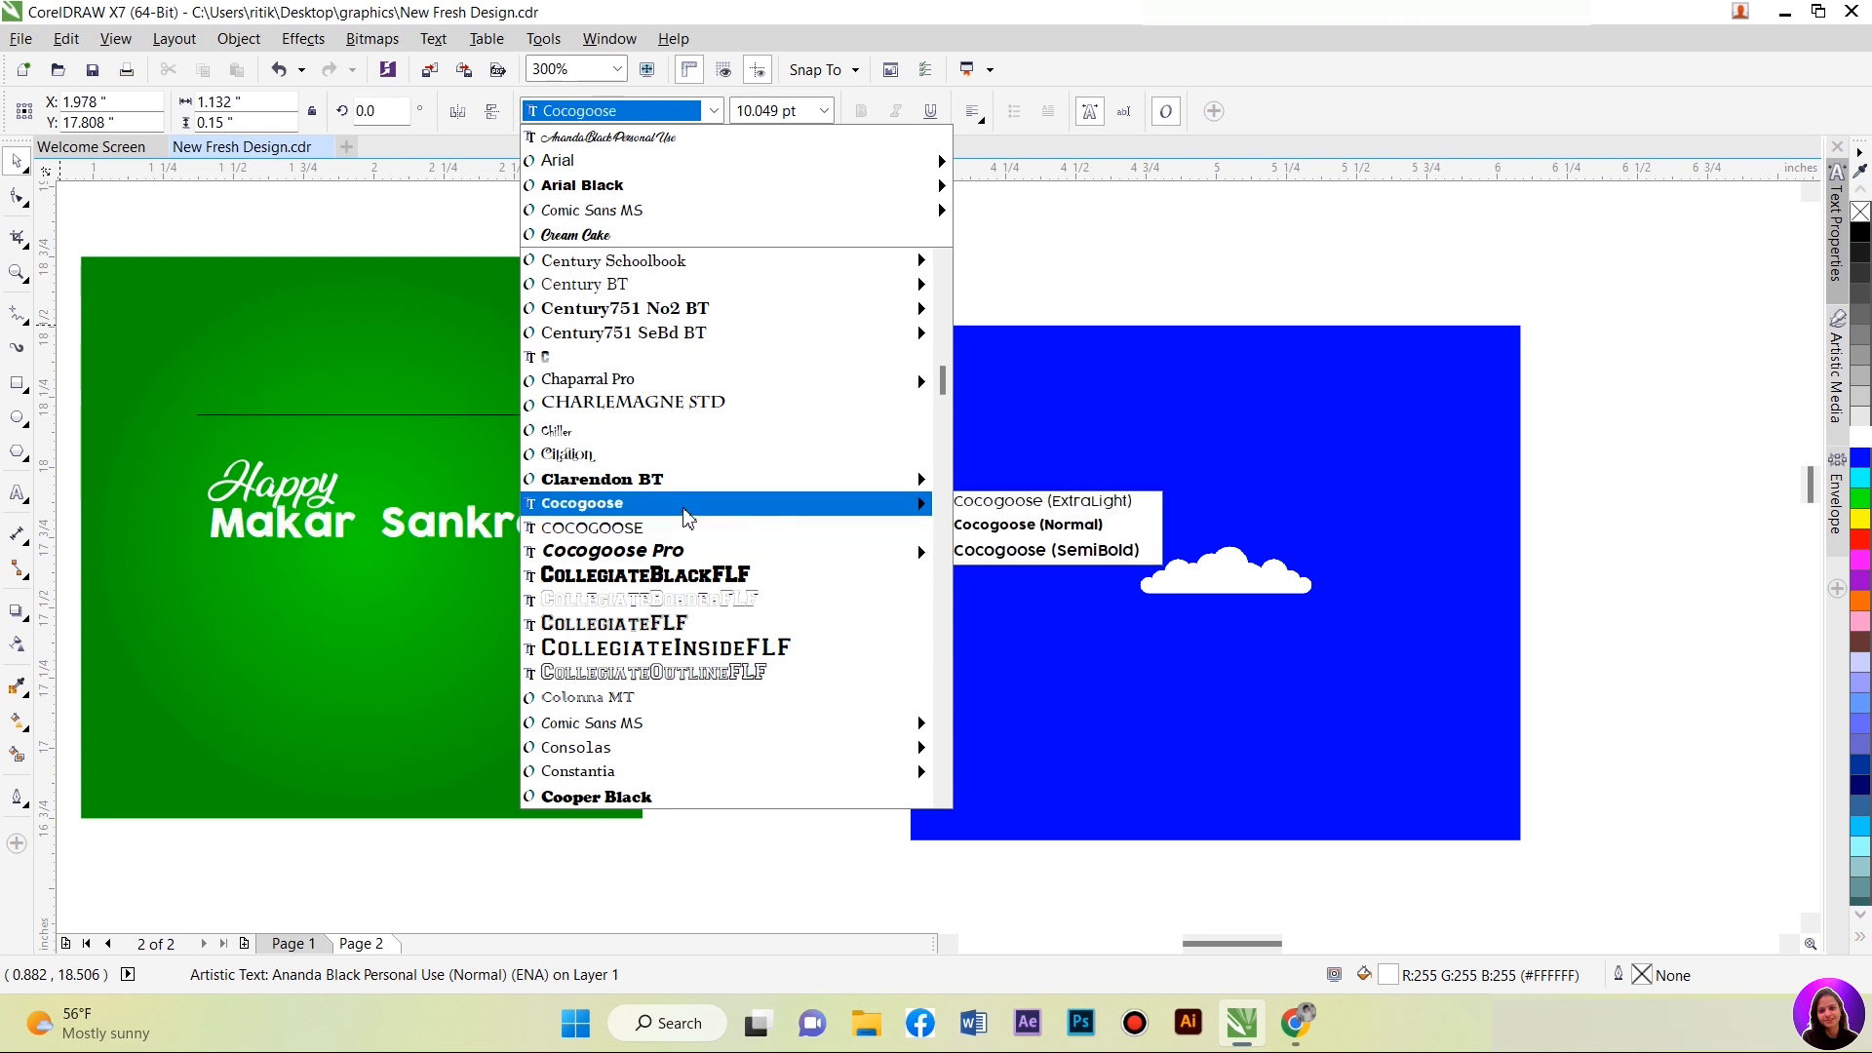
mouse_move(668, 561)
scroll(668, 566, down, 5)
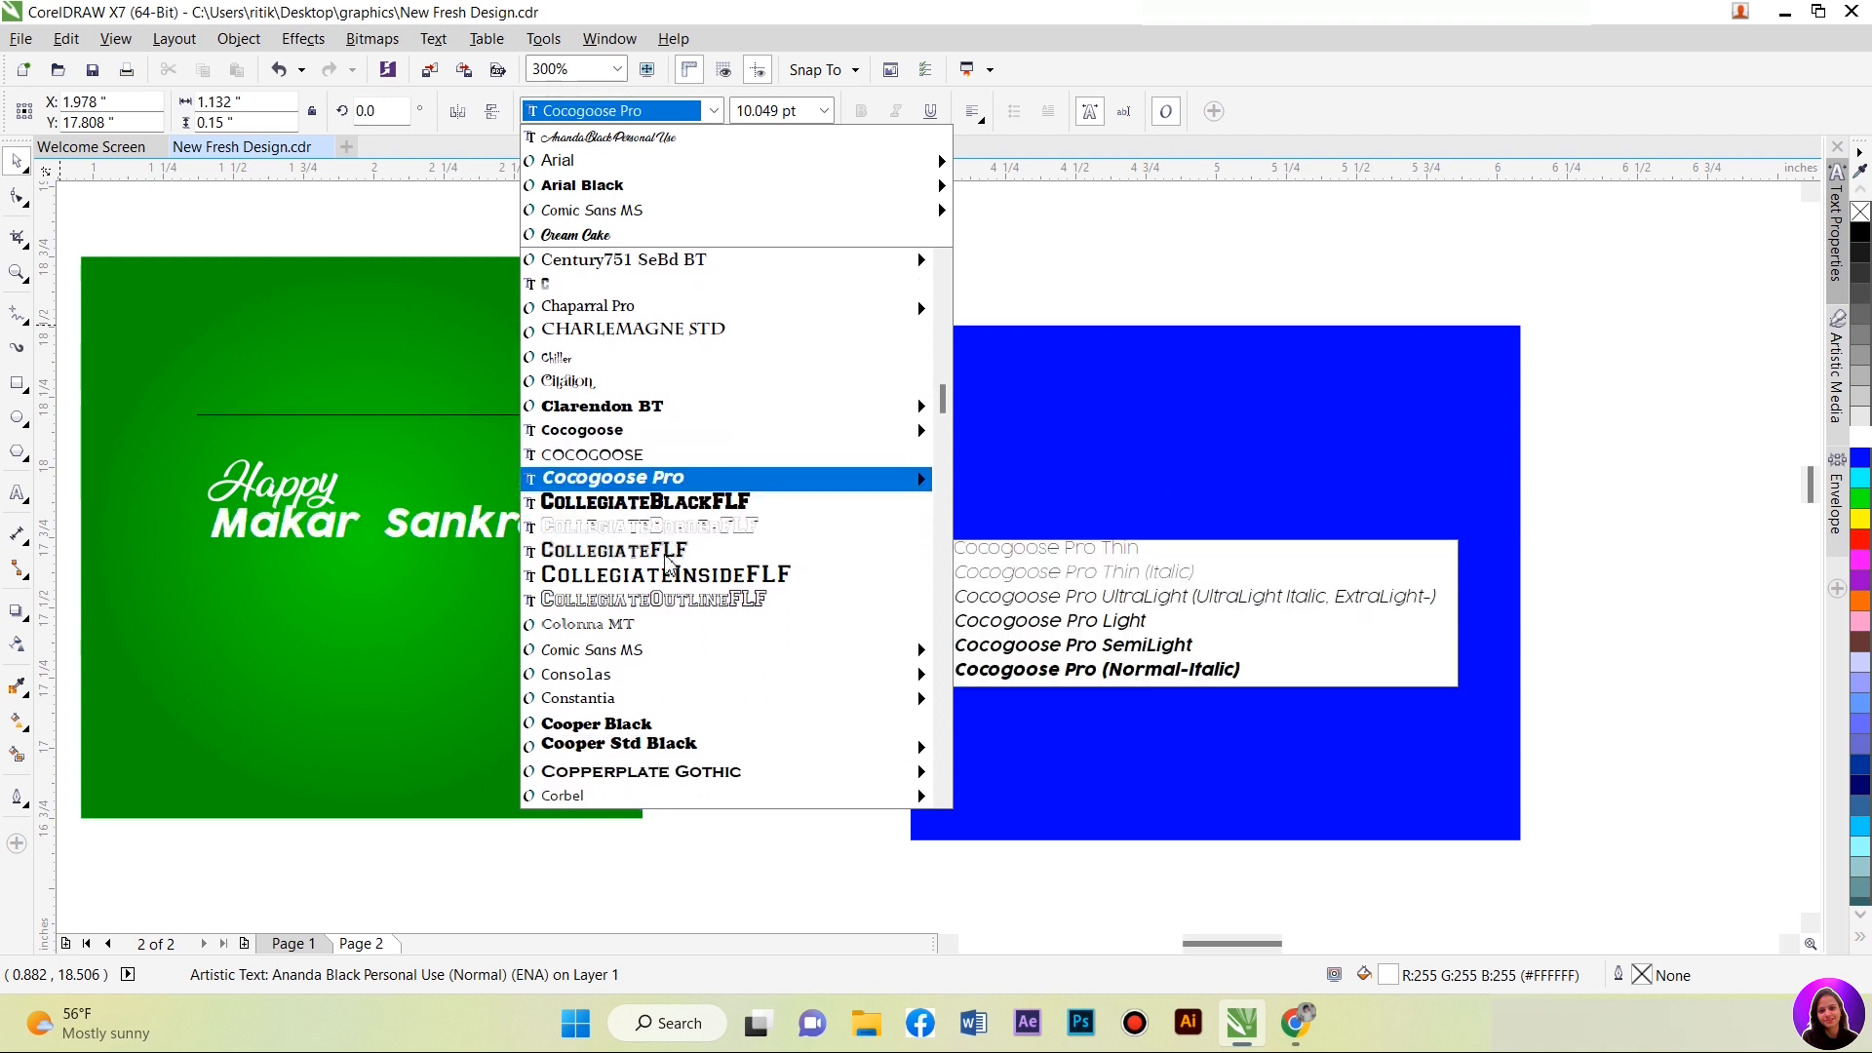
mouse_move(666, 490)
scroll(666, 491, down, 10)
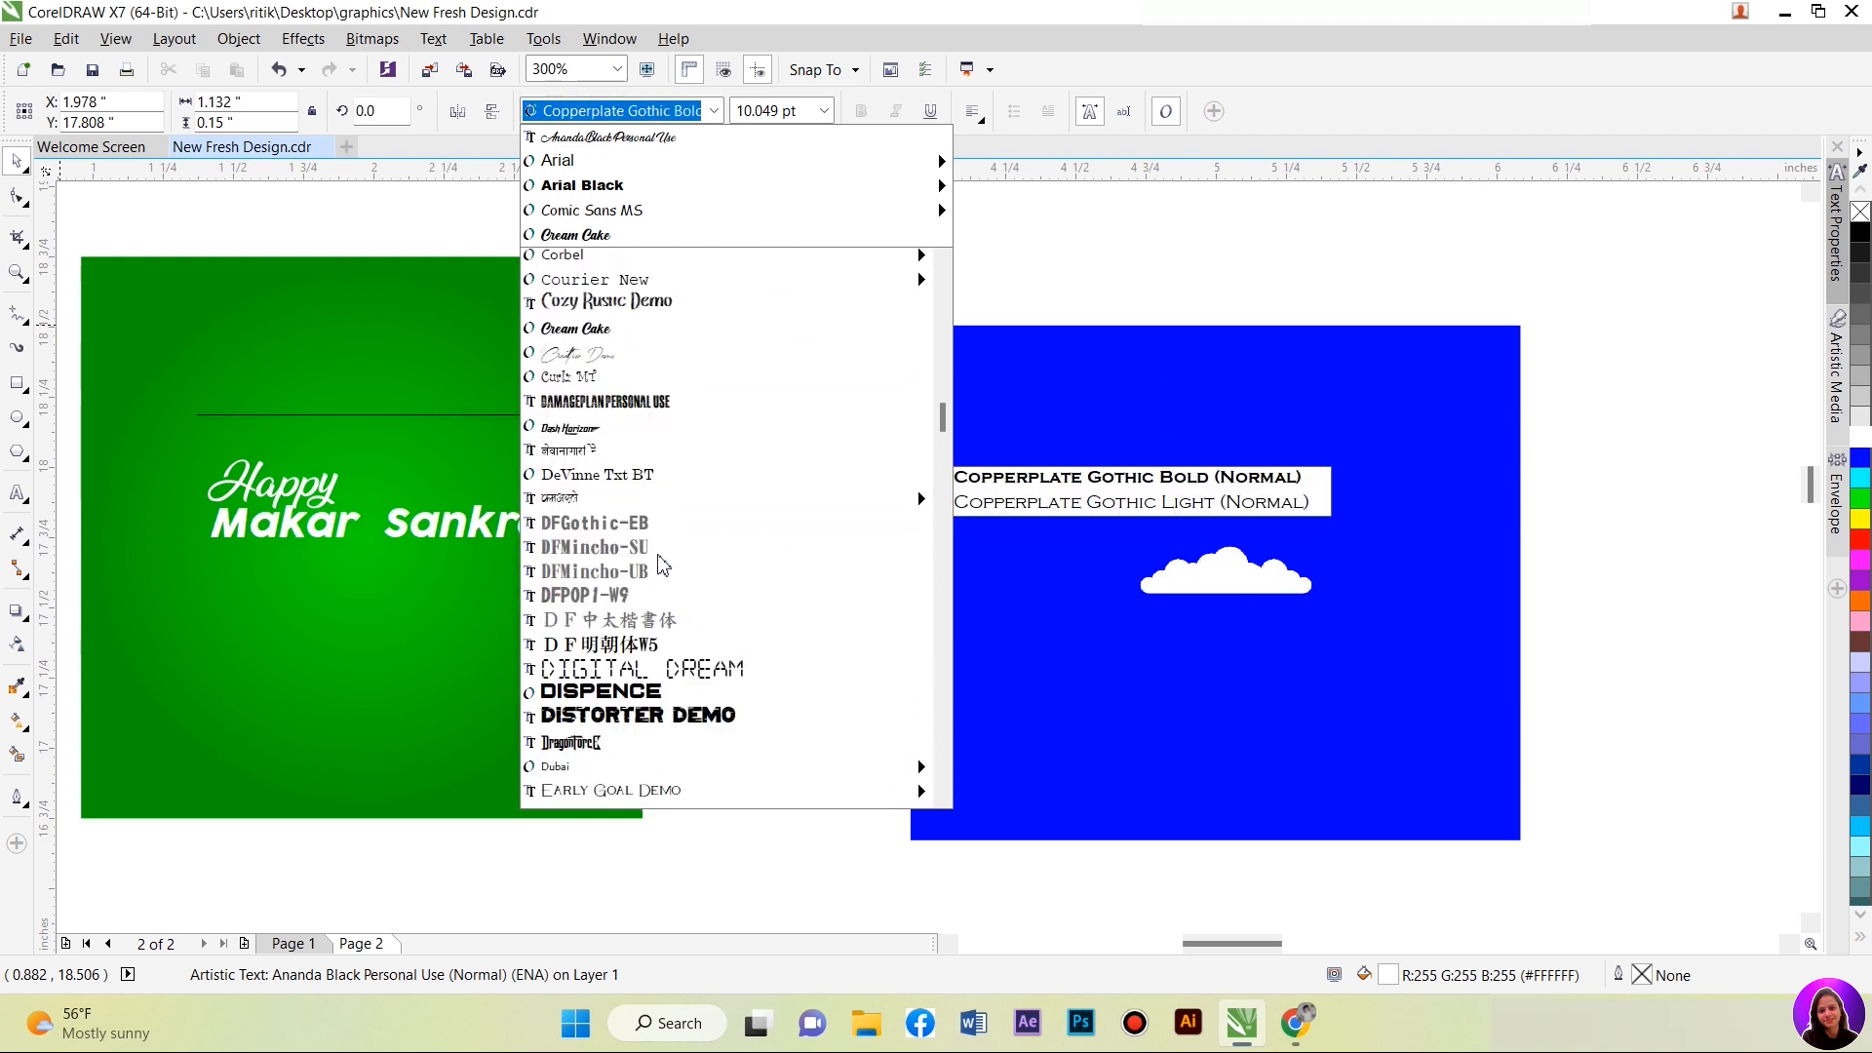
mouse_move(656, 592)
scroll(656, 595, down, 2)
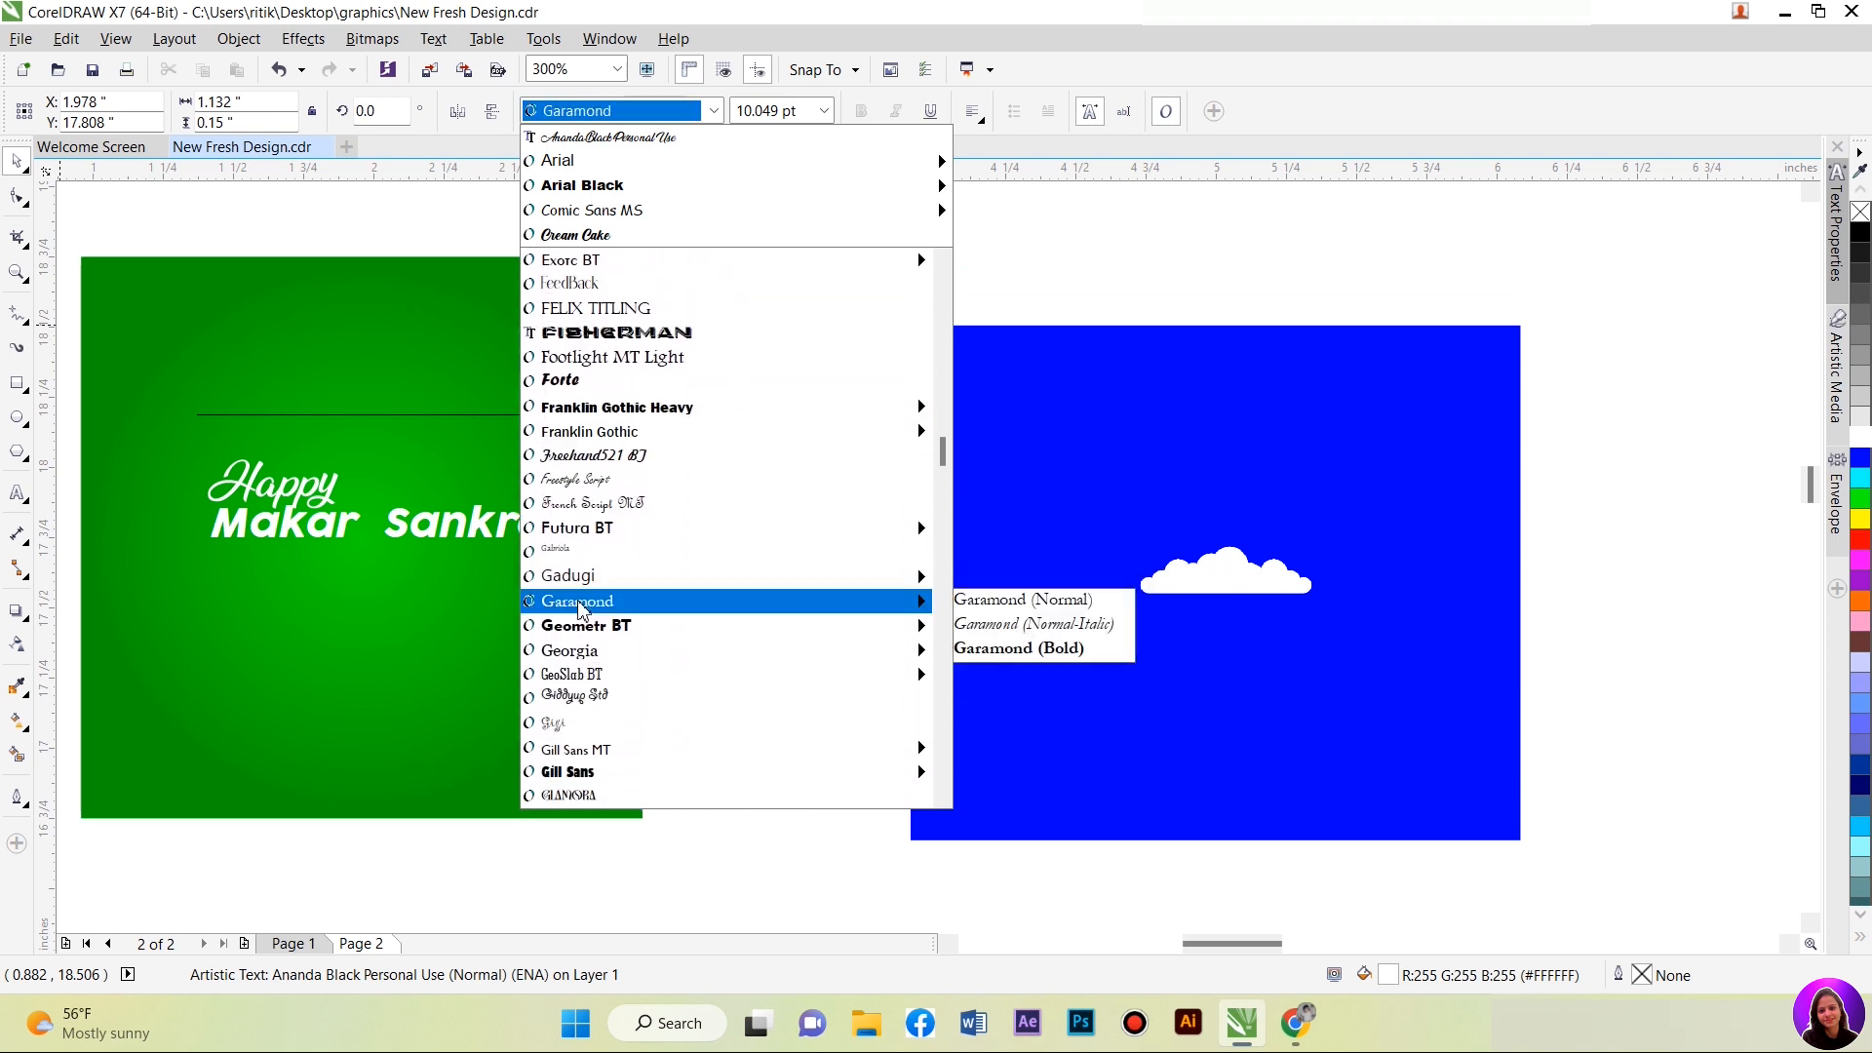
scroll(590, 621, down, 4)
scroll(590, 621, down, 6)
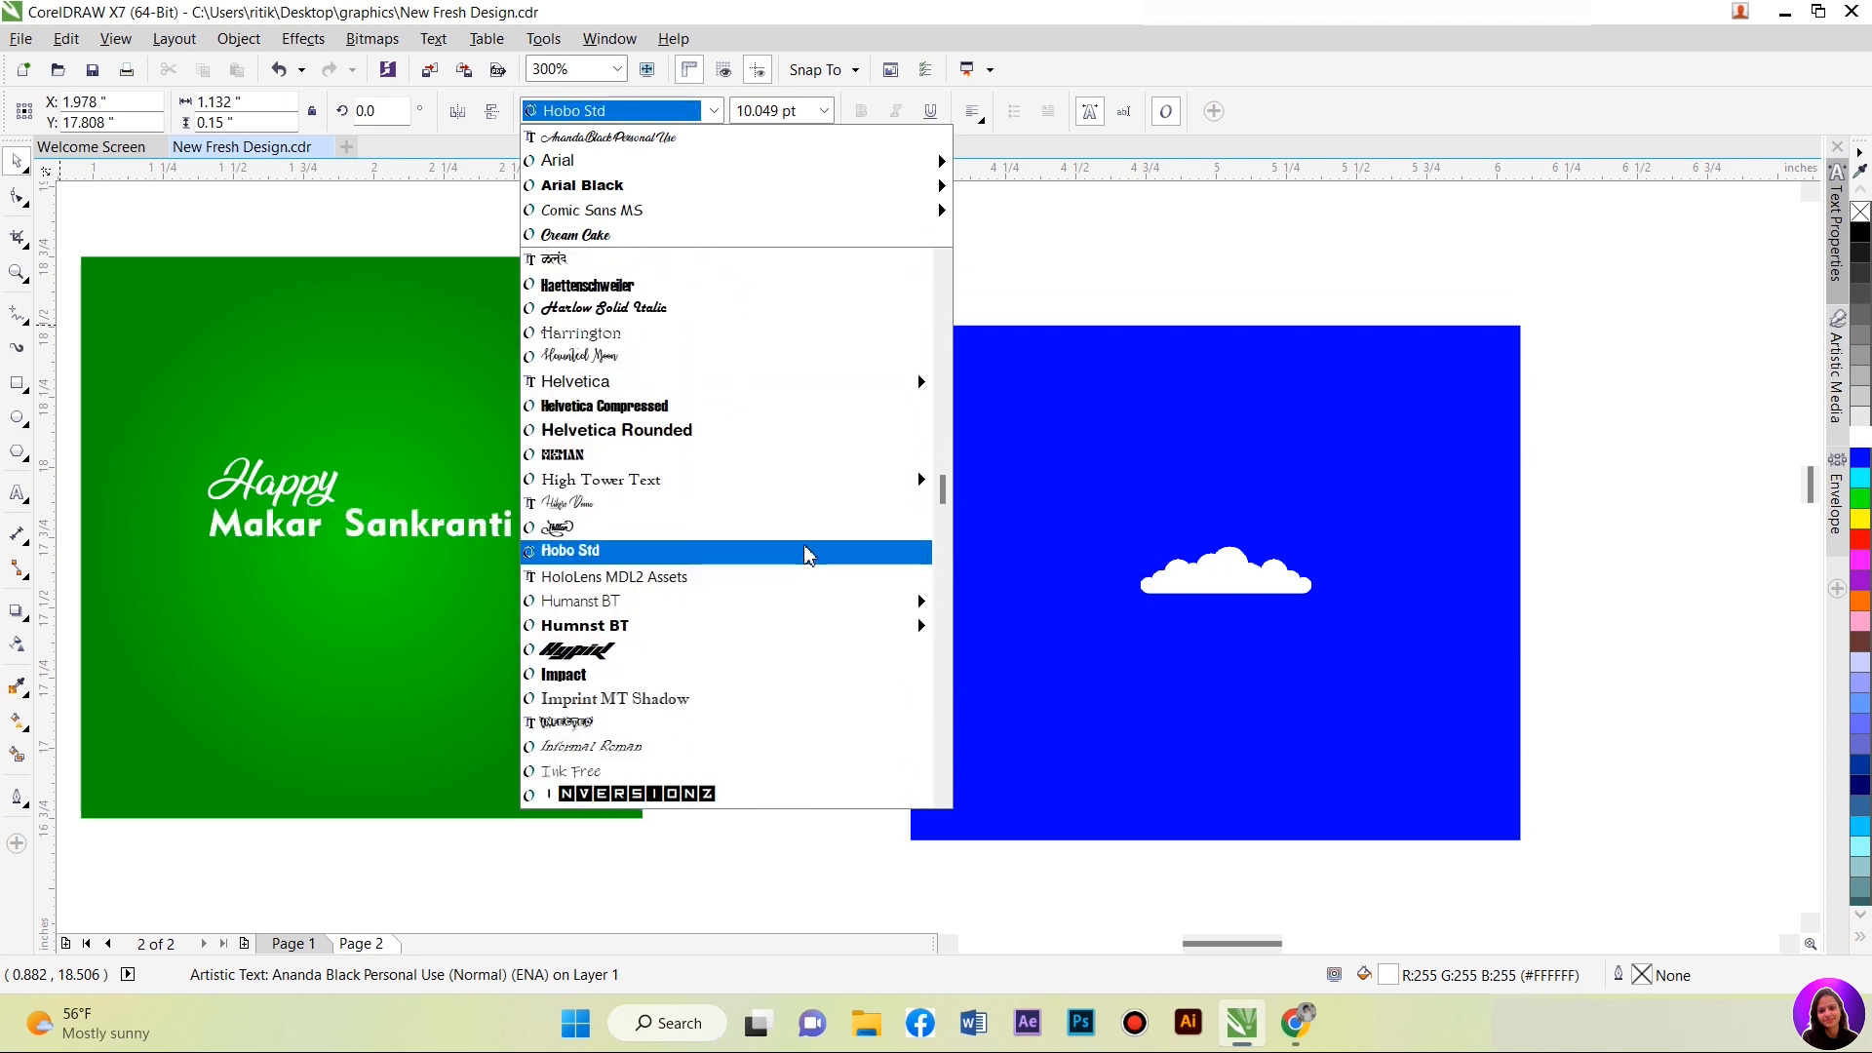
drag(946, 490, 955, 273)
scroll(744, 363, down, 15)
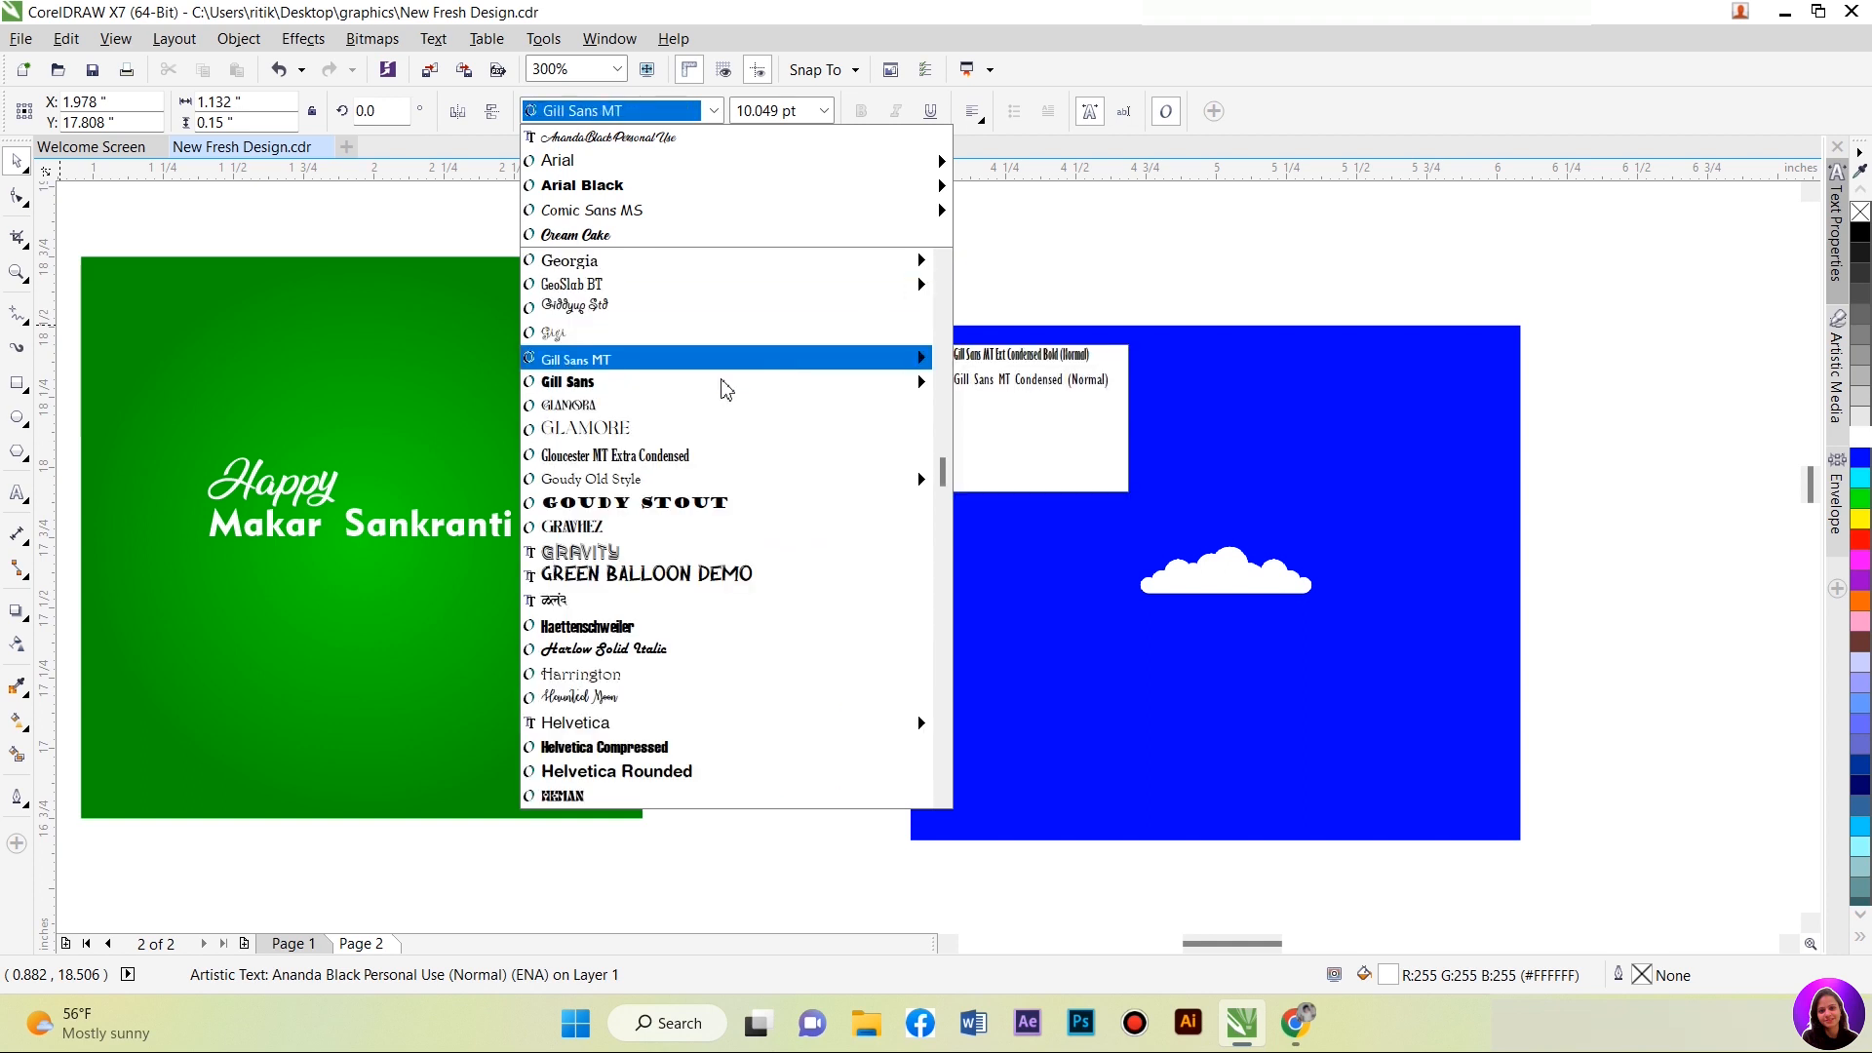
mouse_move(673, 780)
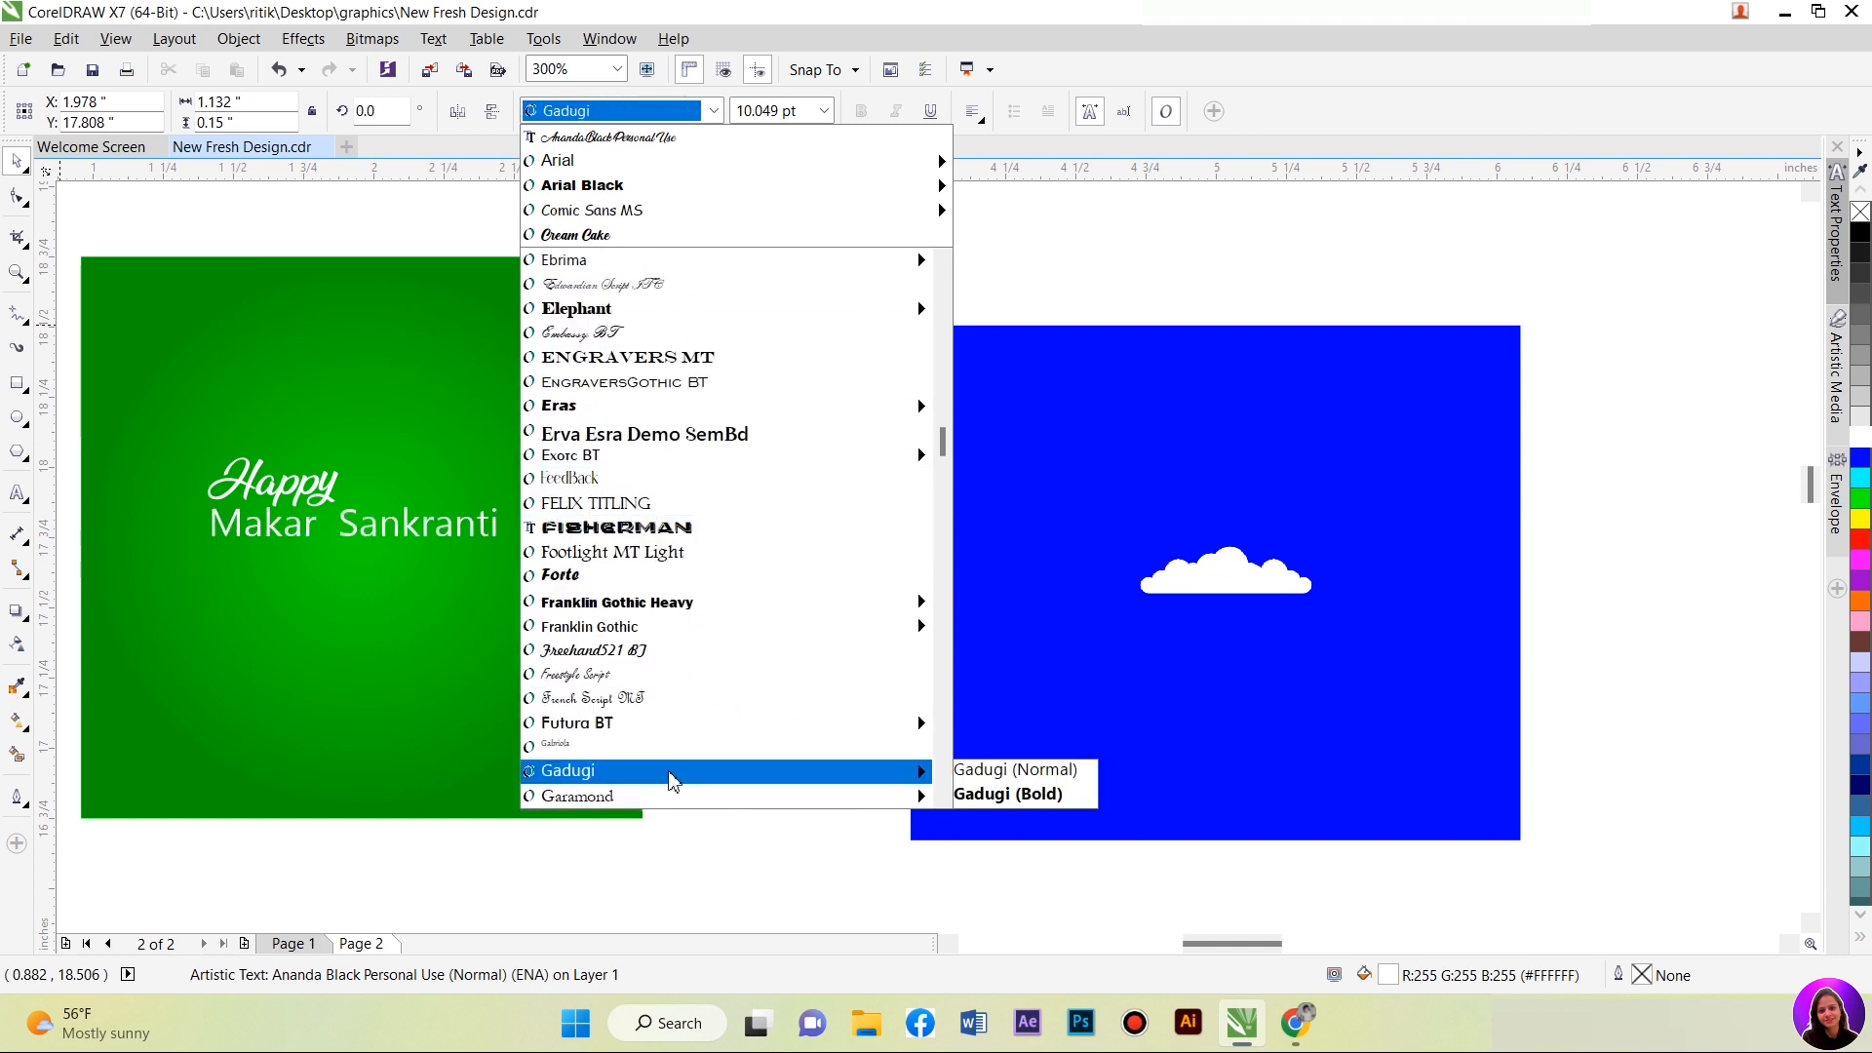
click(1008, 794)
scroll(332, 531, up, 1)
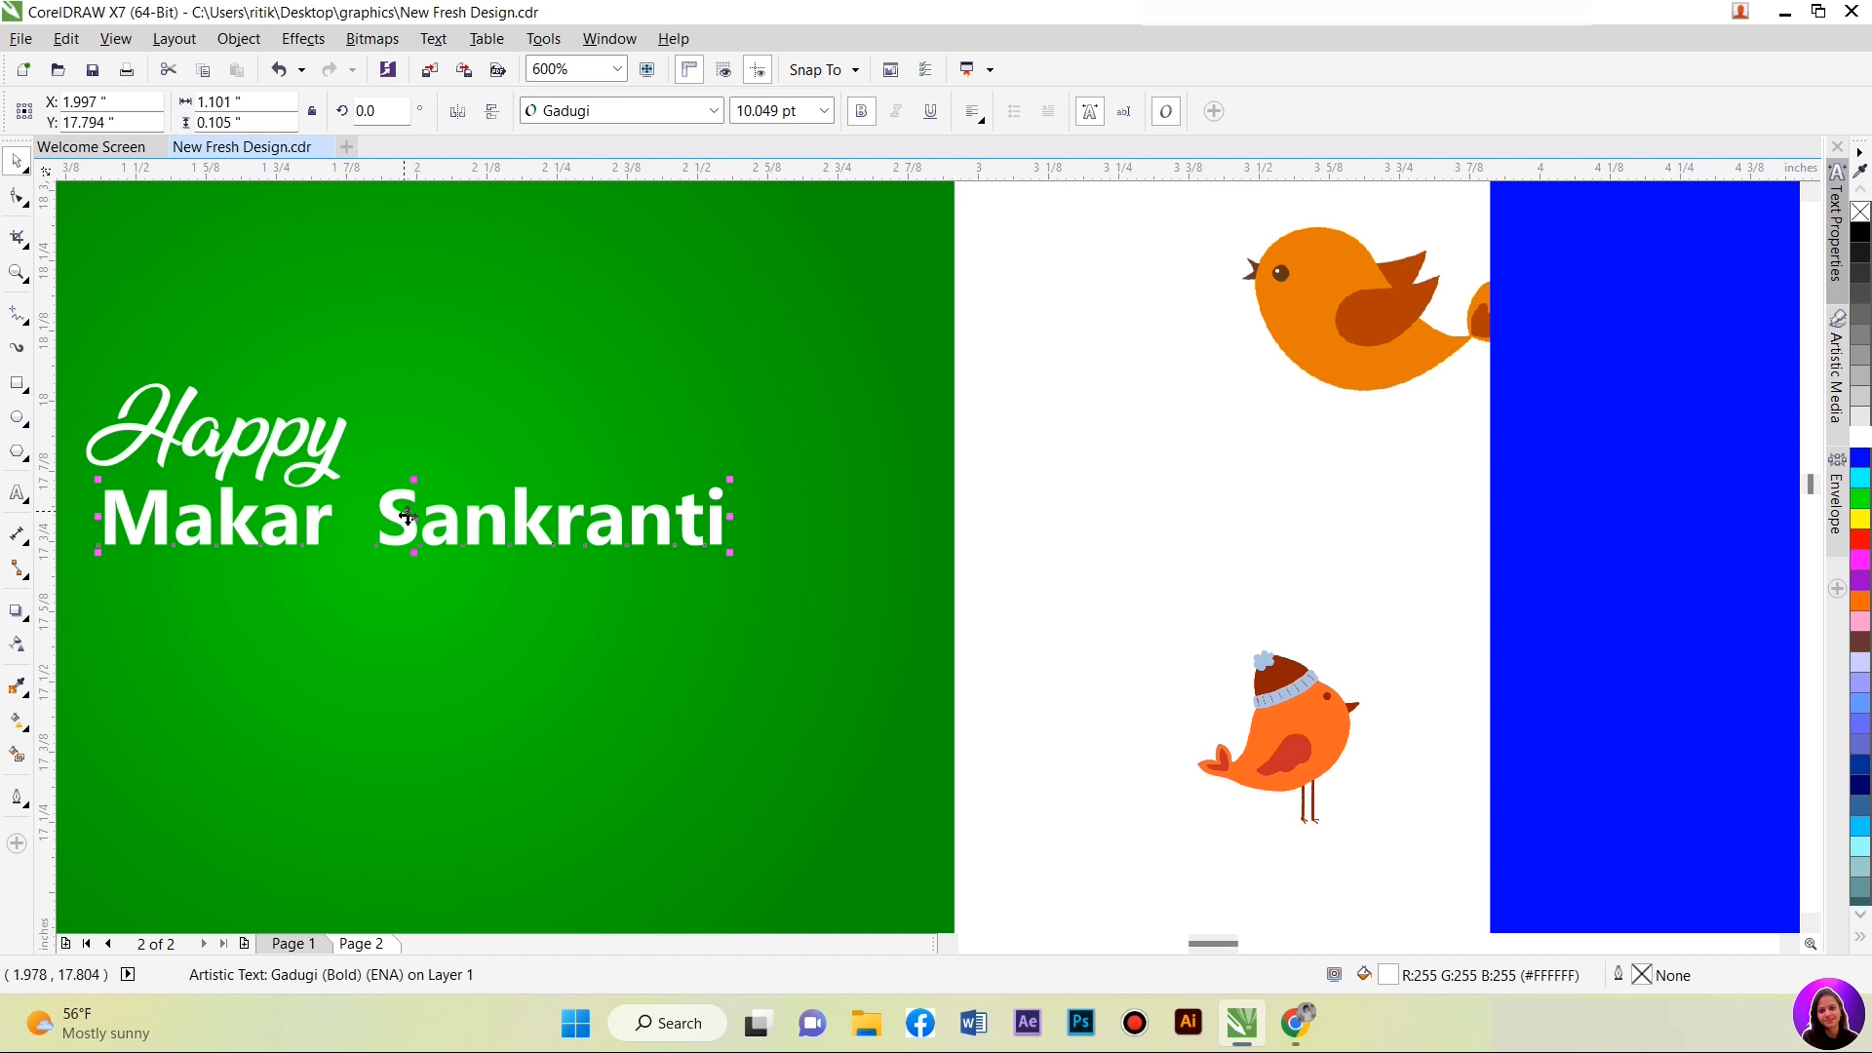
Step: Reduce Makar Sankranti's word spacing to 50 %, then to 20 %, in Text Properties
click(1837, 231)
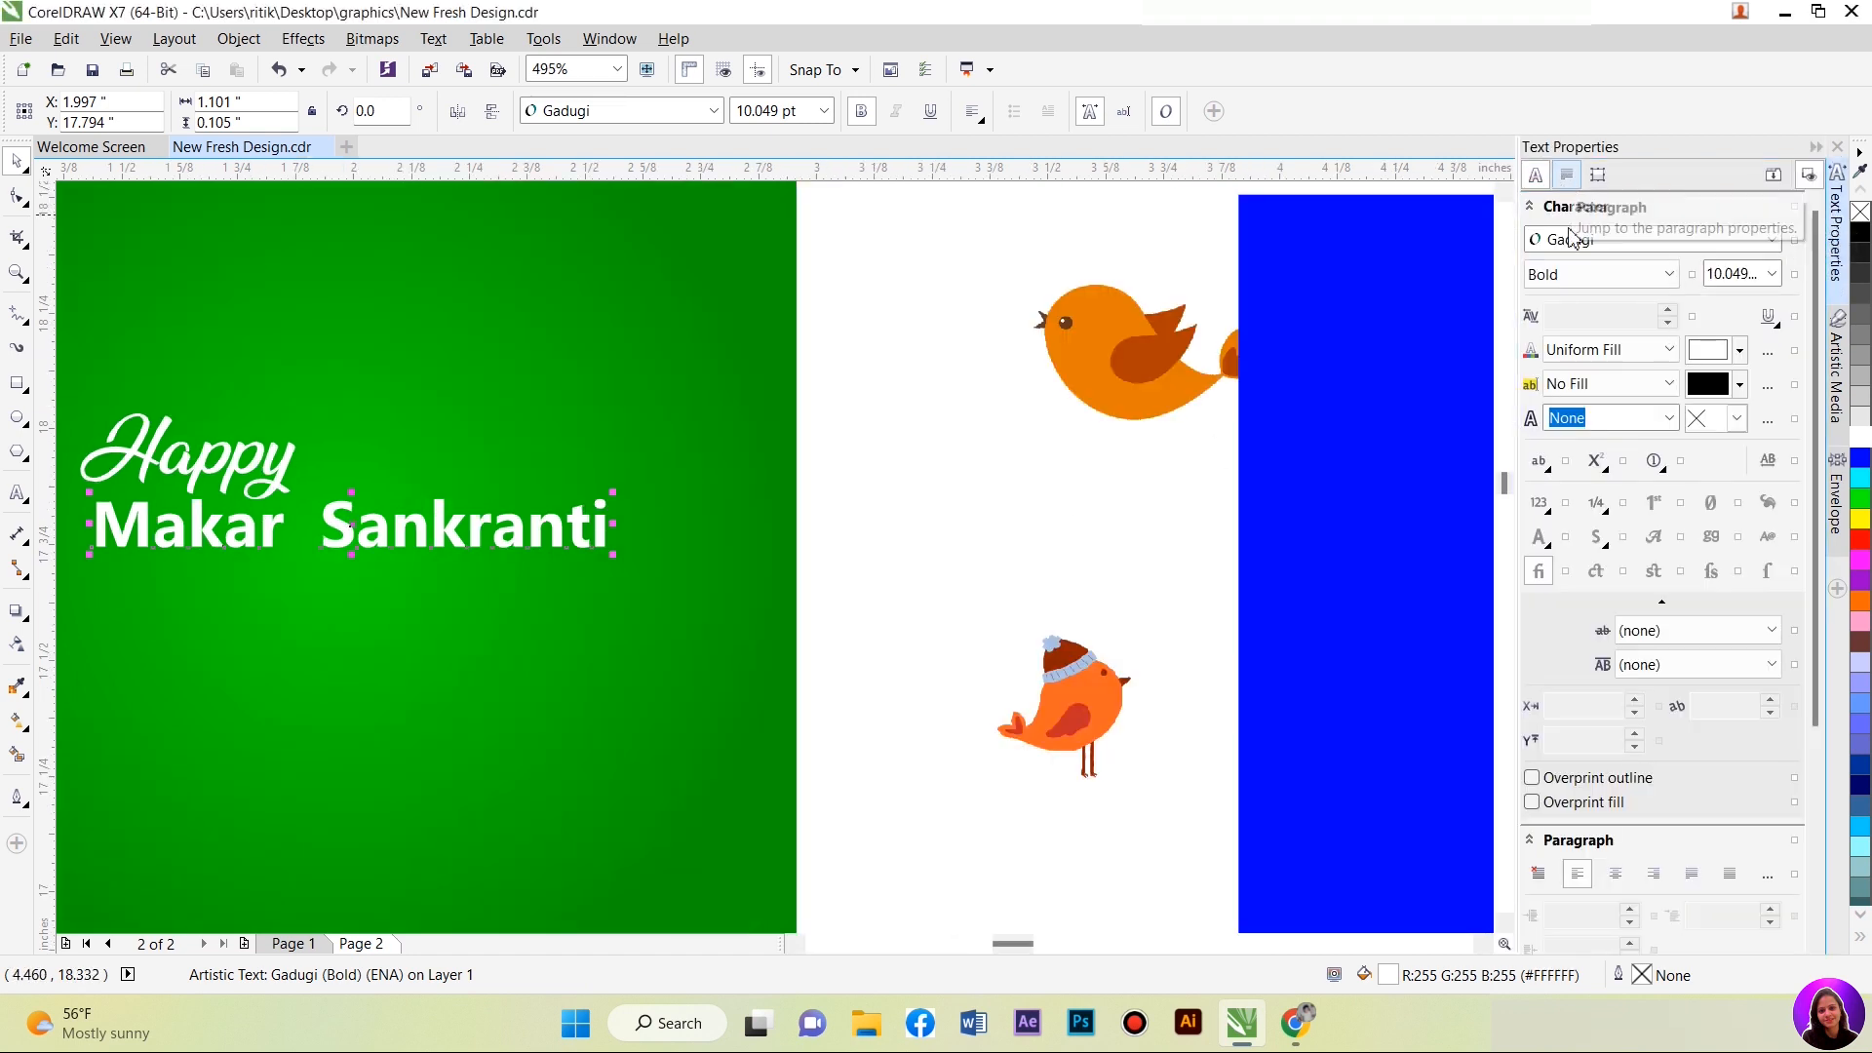
scroll(1686, 488, down, 5)
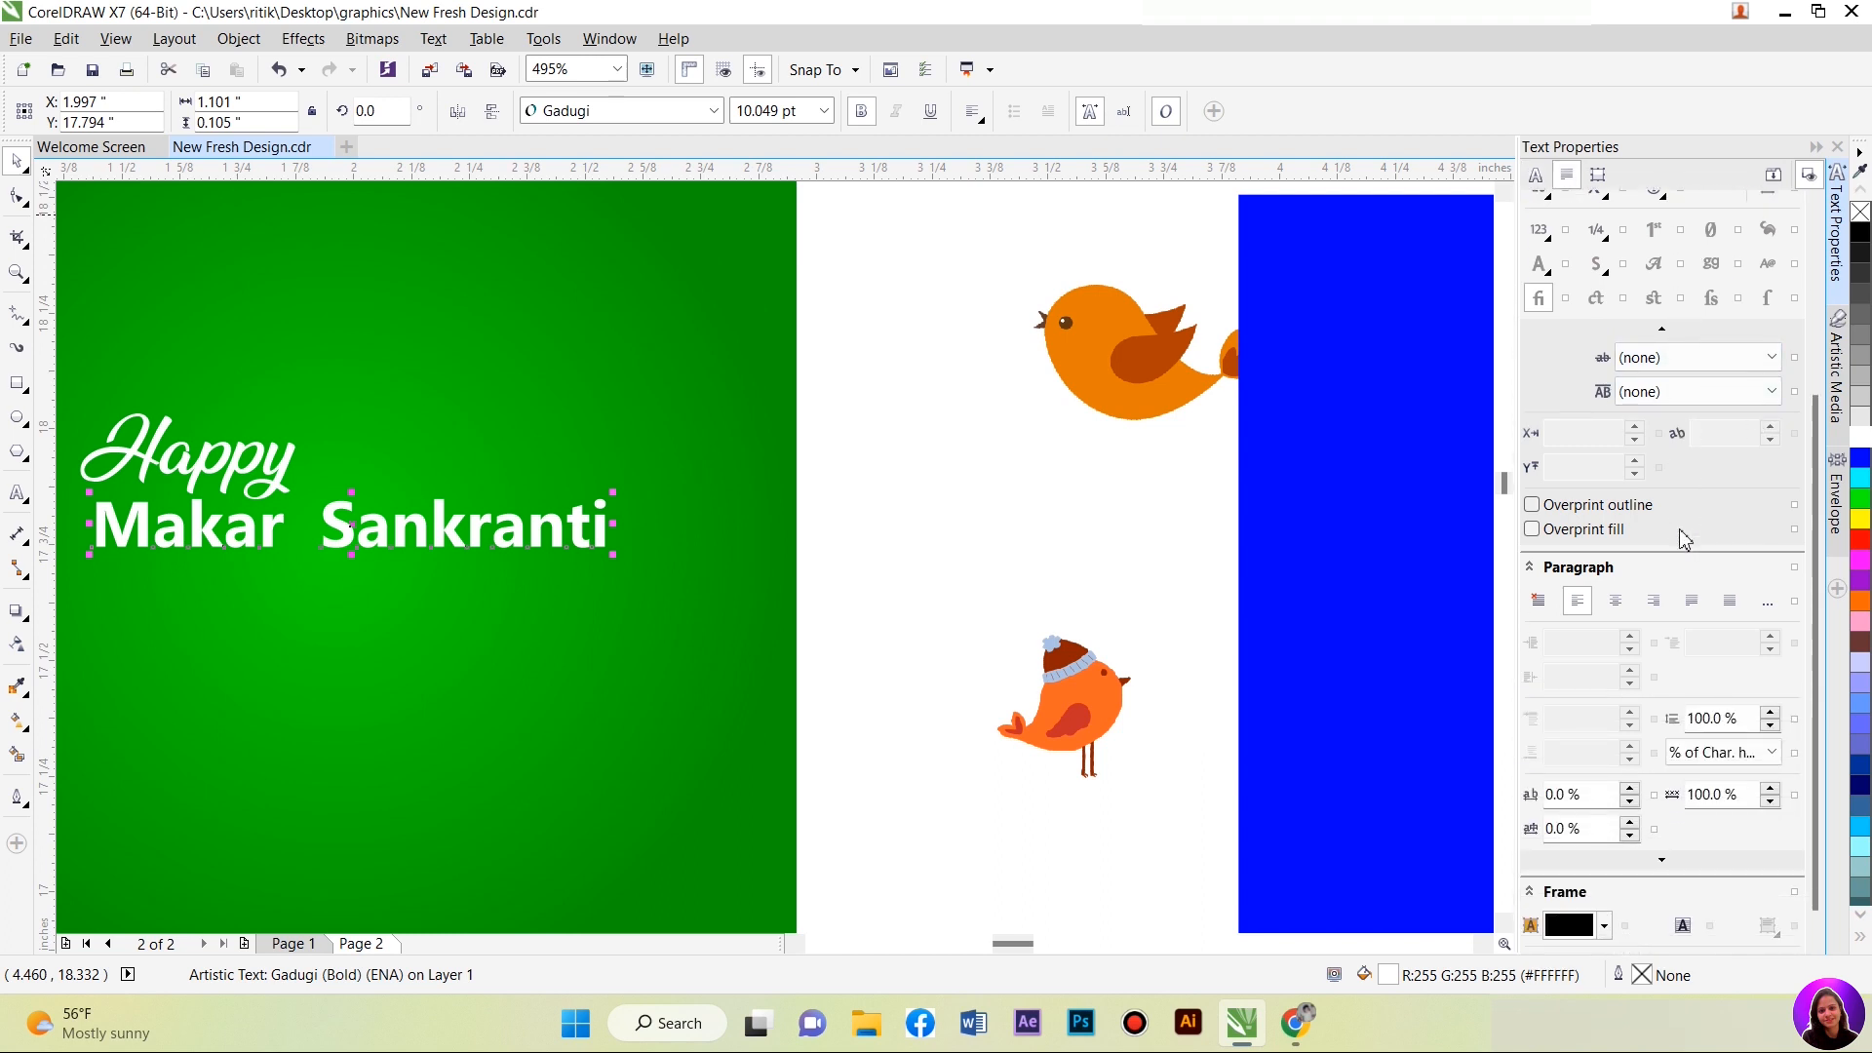
text(50)
key(Return)
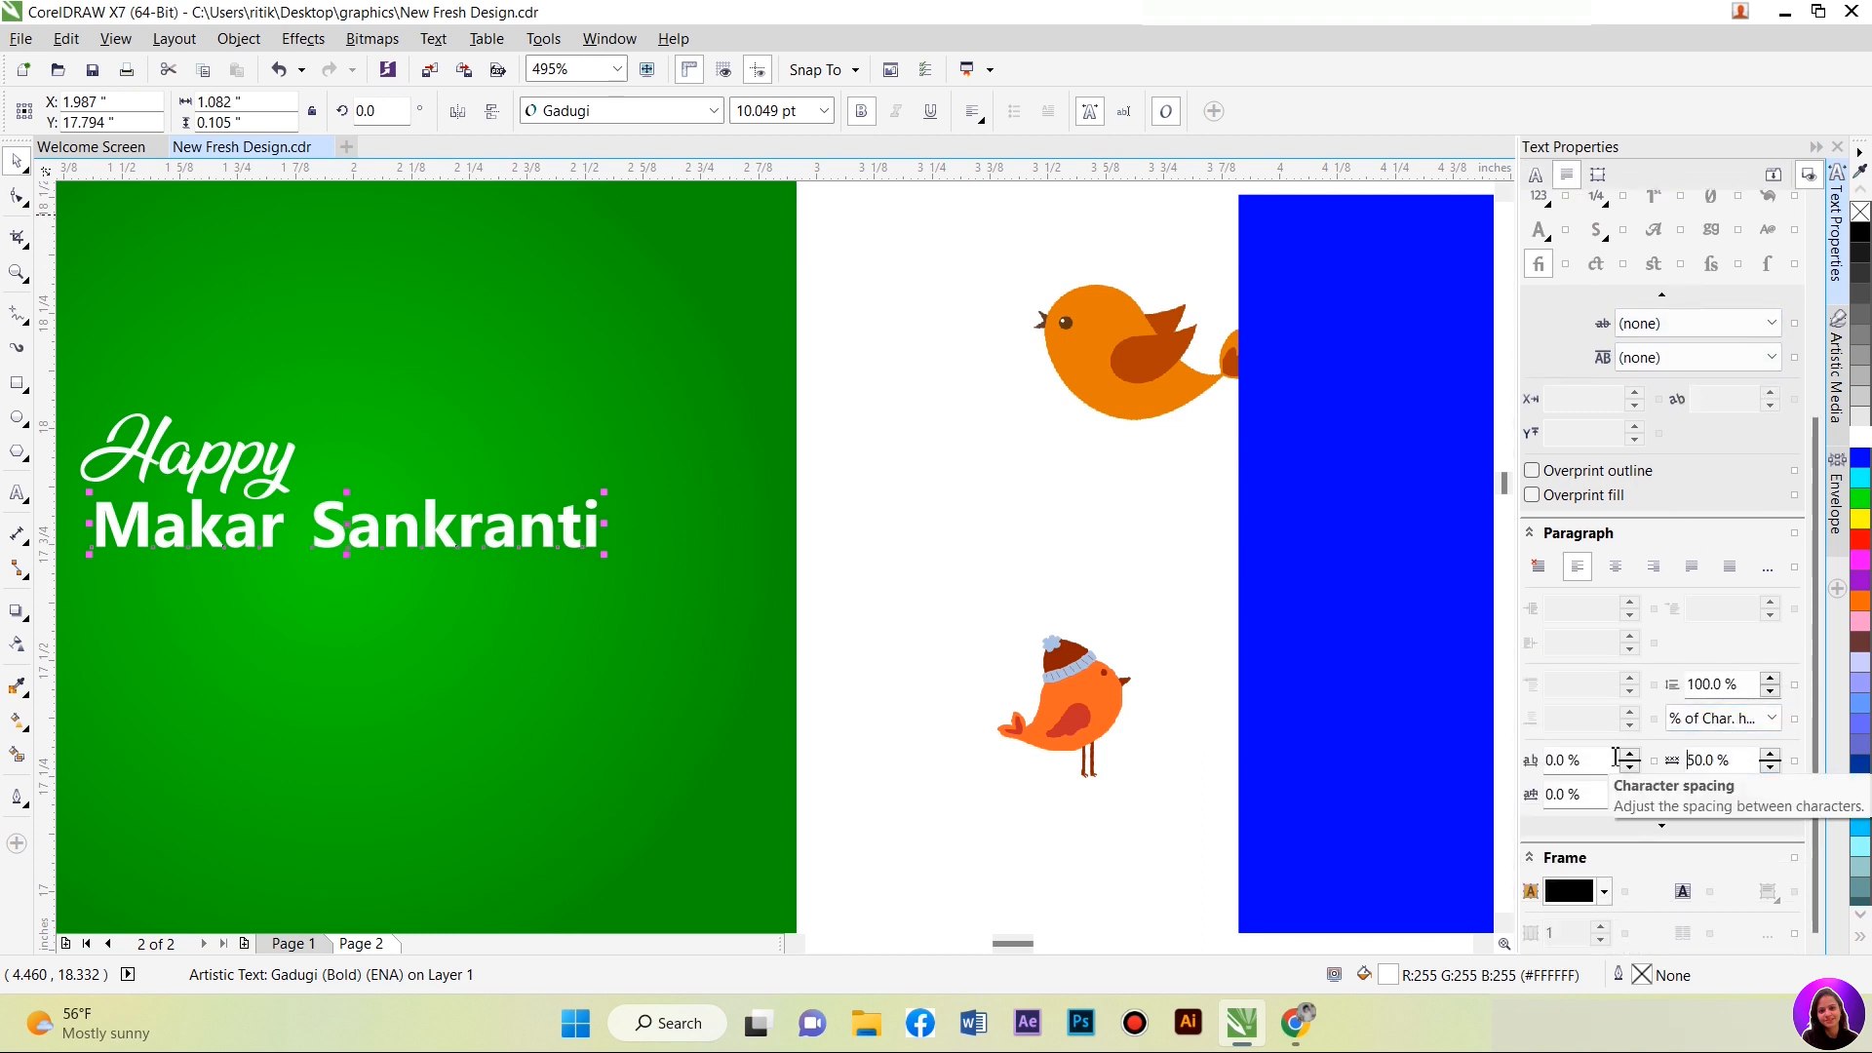
text(20)
key(Return)
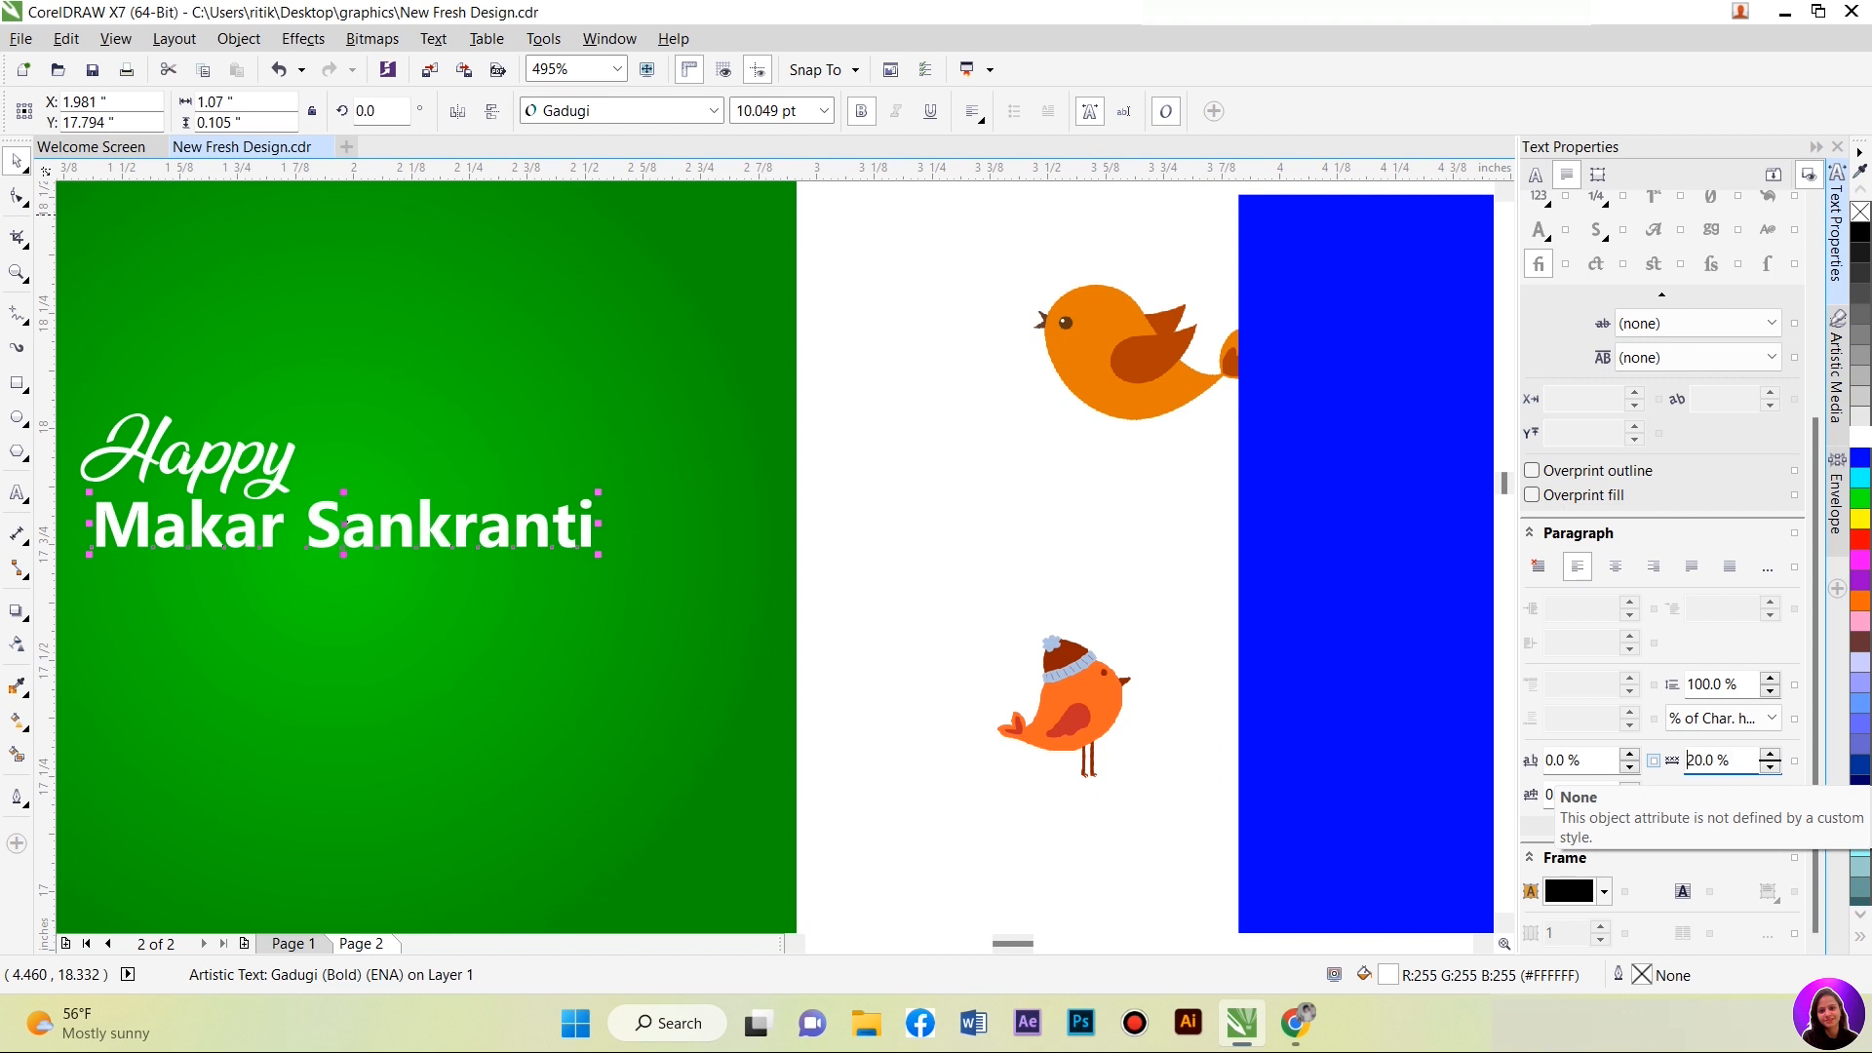
click(1815, 149)
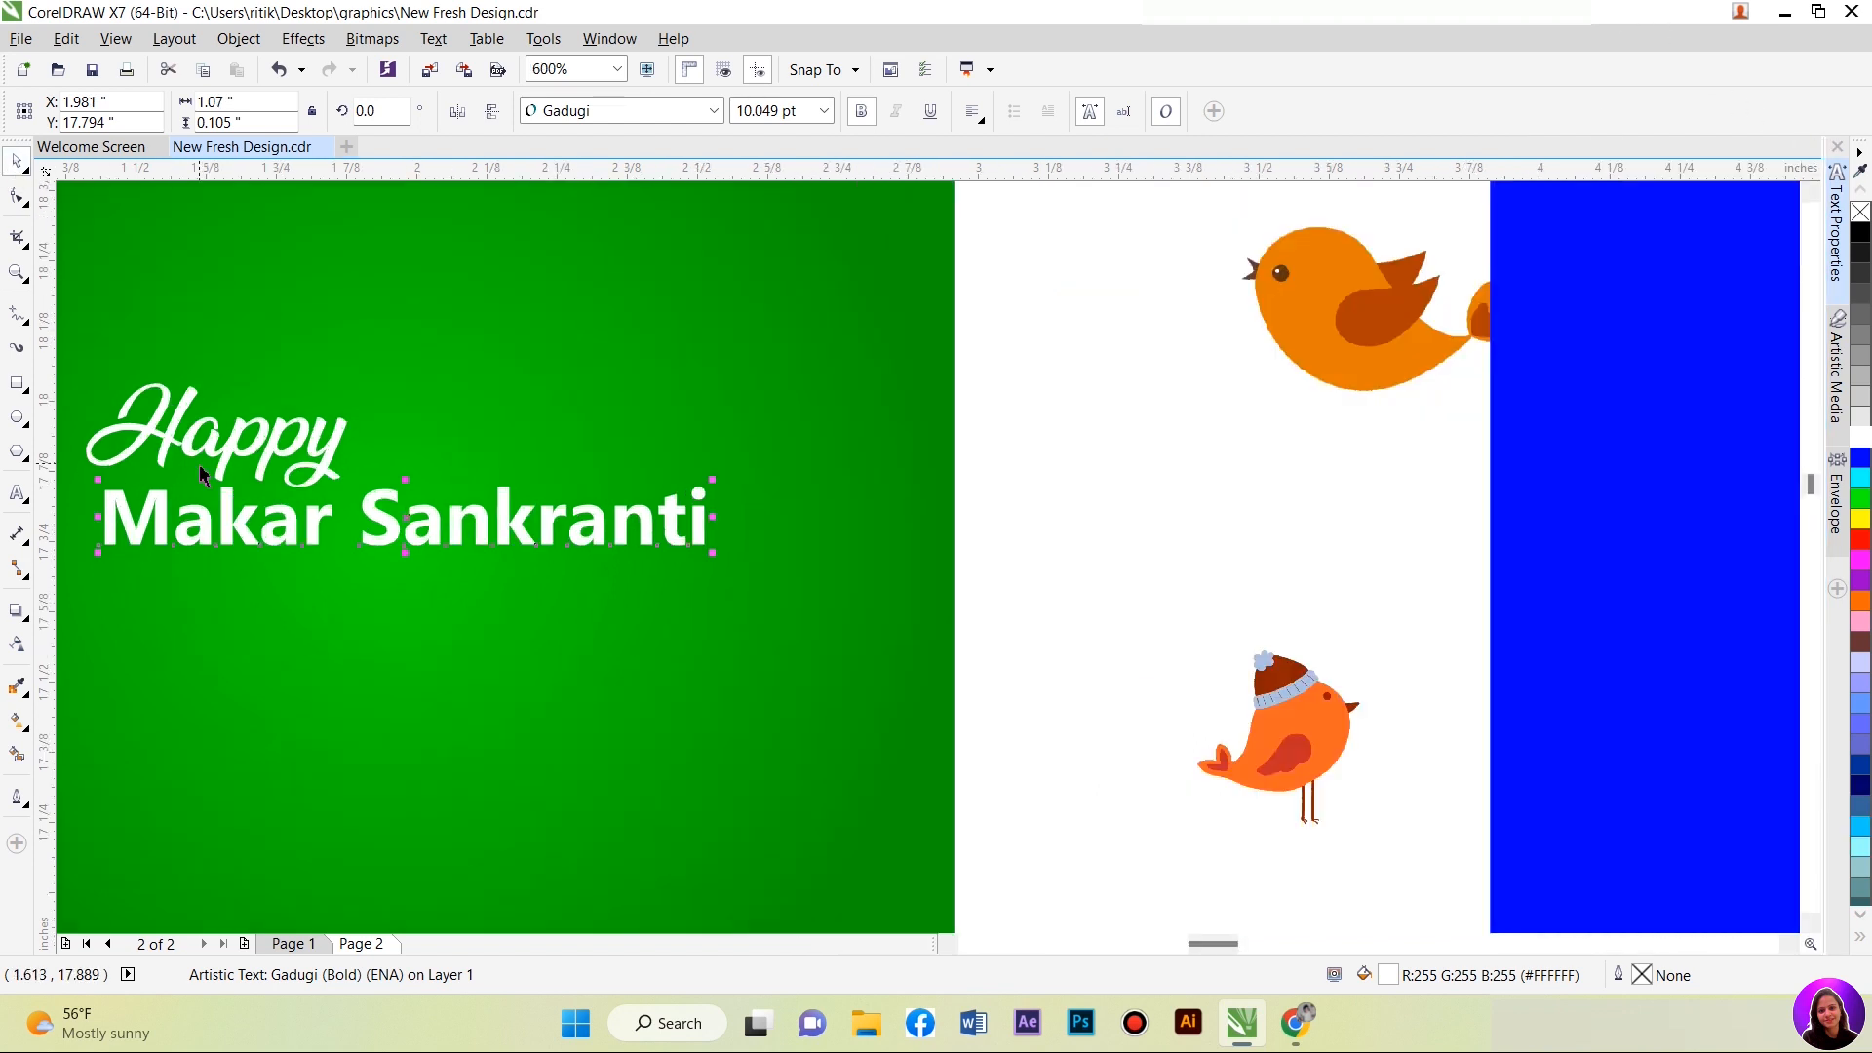
Step: Enlarge Makar Sankranti, centre it on the green square, and shift Happy left
scroll(459, 489, down, 1)
scroll(368, 501, down, 1)
scroll(325, 511, up, 1)
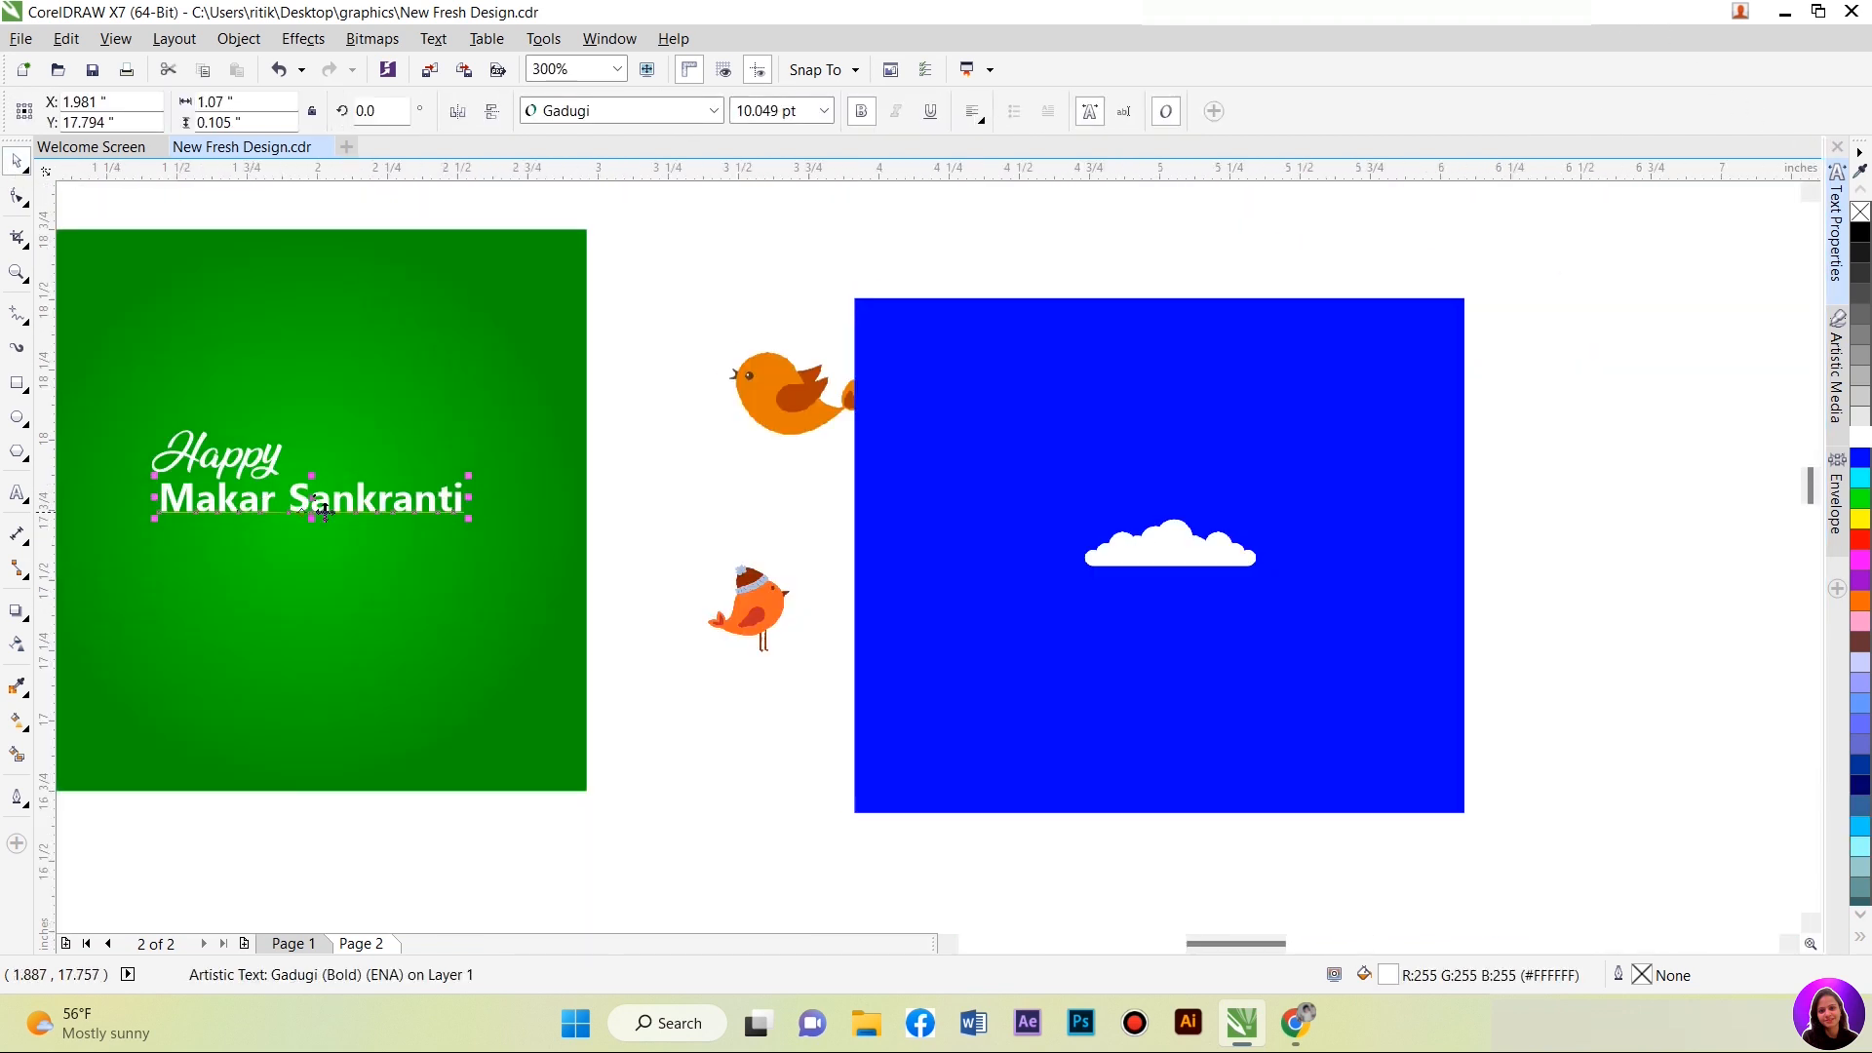
drag(473, 523, 518, 528)
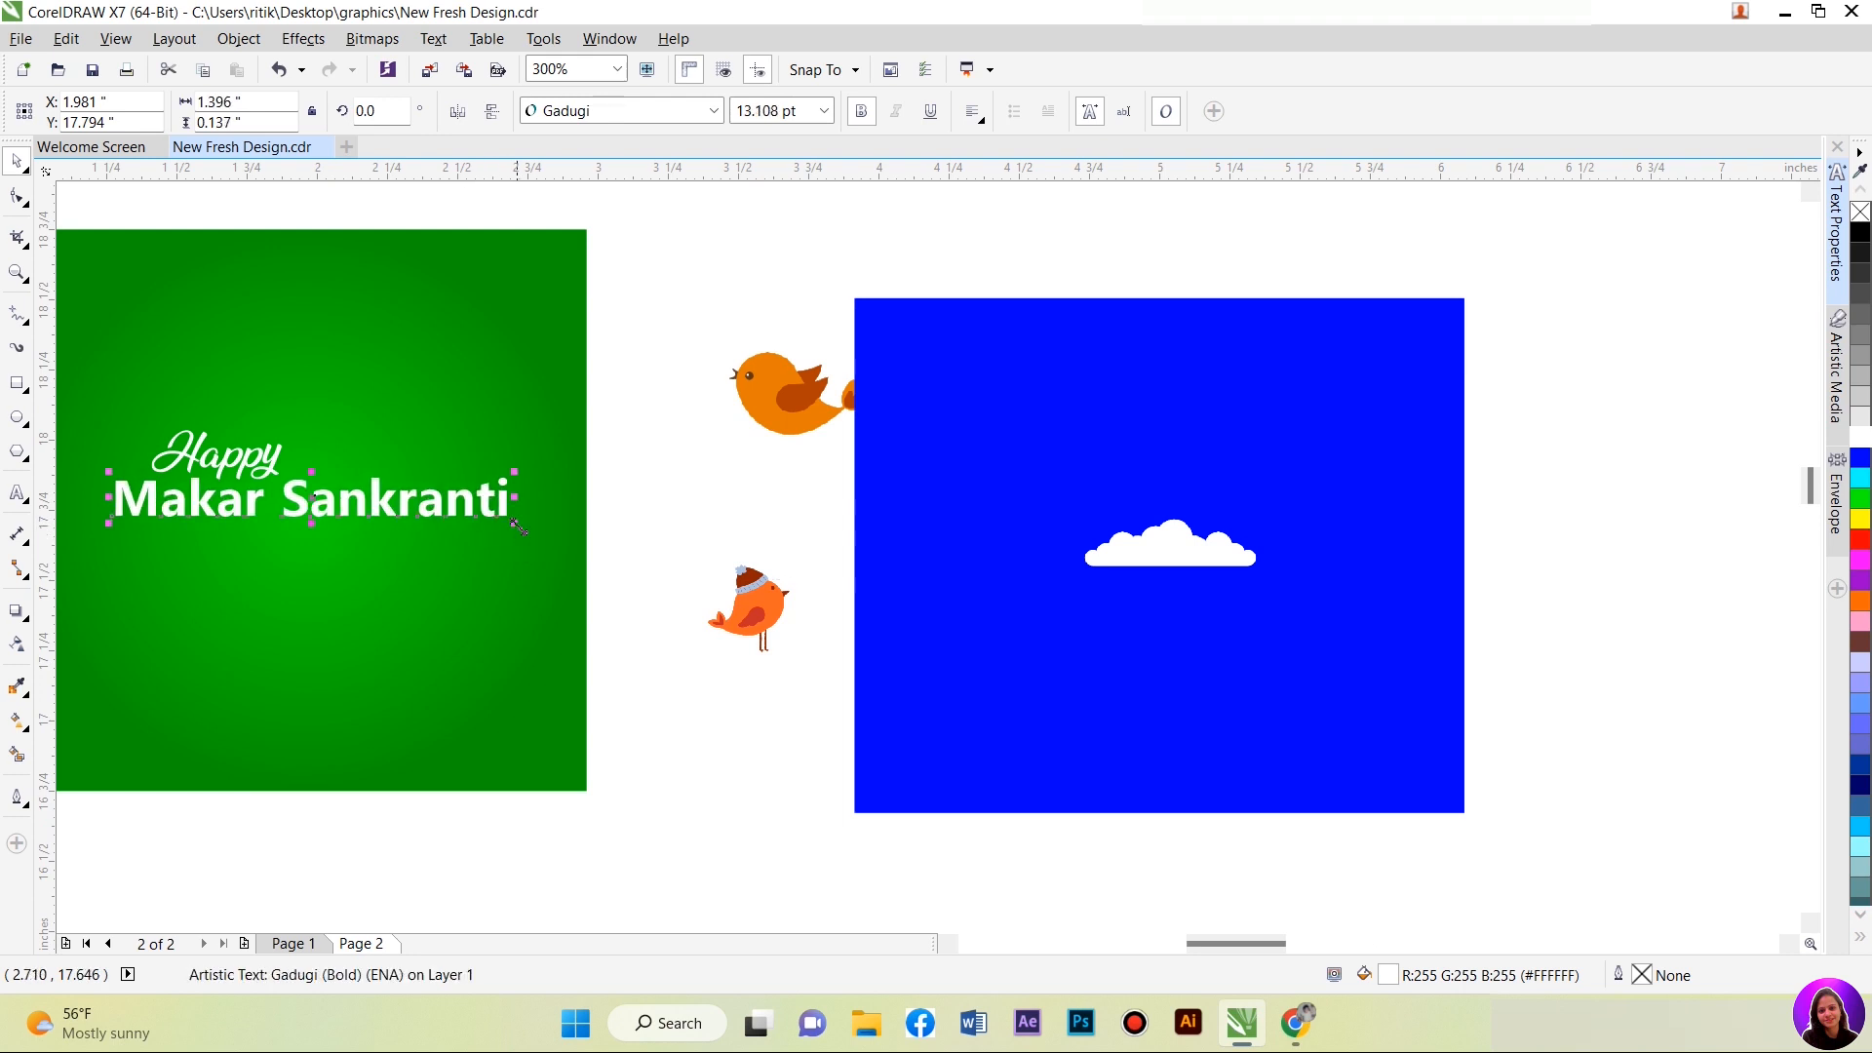
shift+click(432, 357)
key(c)
click(645, 375)
drag(195, 449, 245, 425)
Step: Set Happy to 9 pt and nudge it slightly right above Makar Sankranti
scroll(158, 446, up, 2)
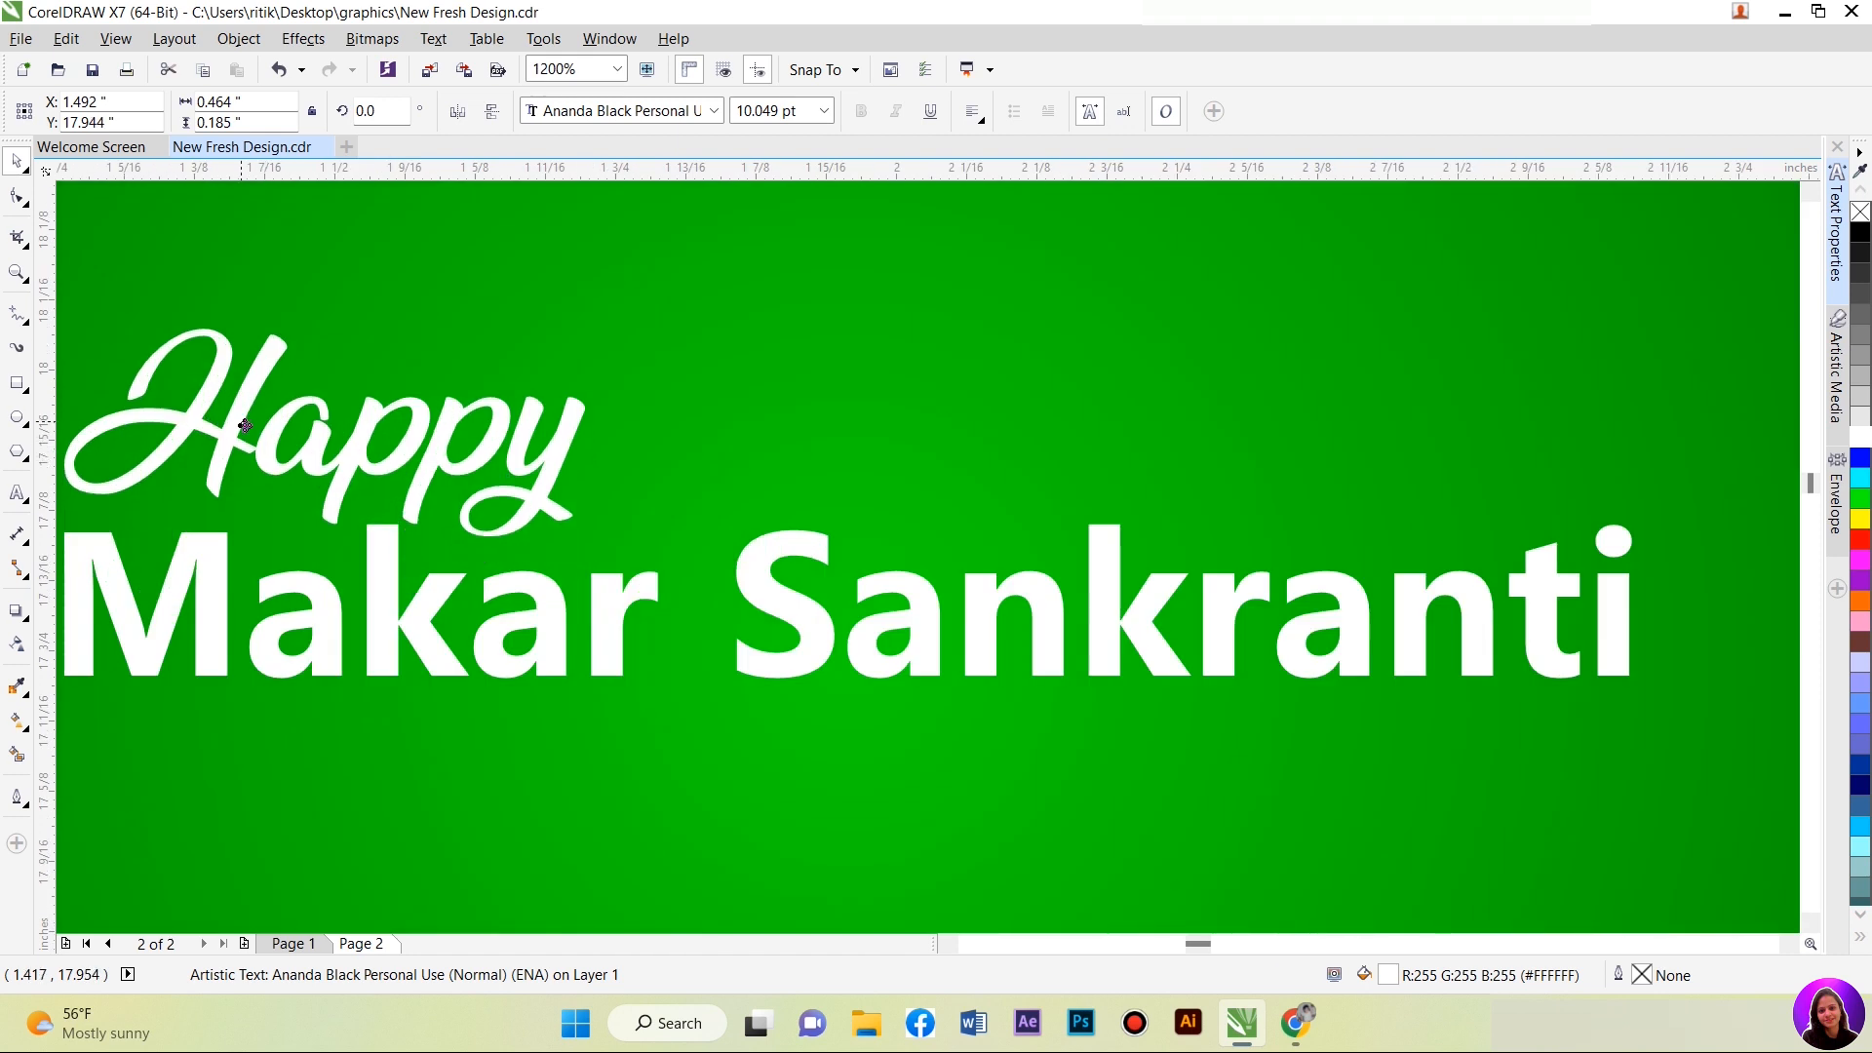
scroll(245, 425, down, 2)
click(824, 115)
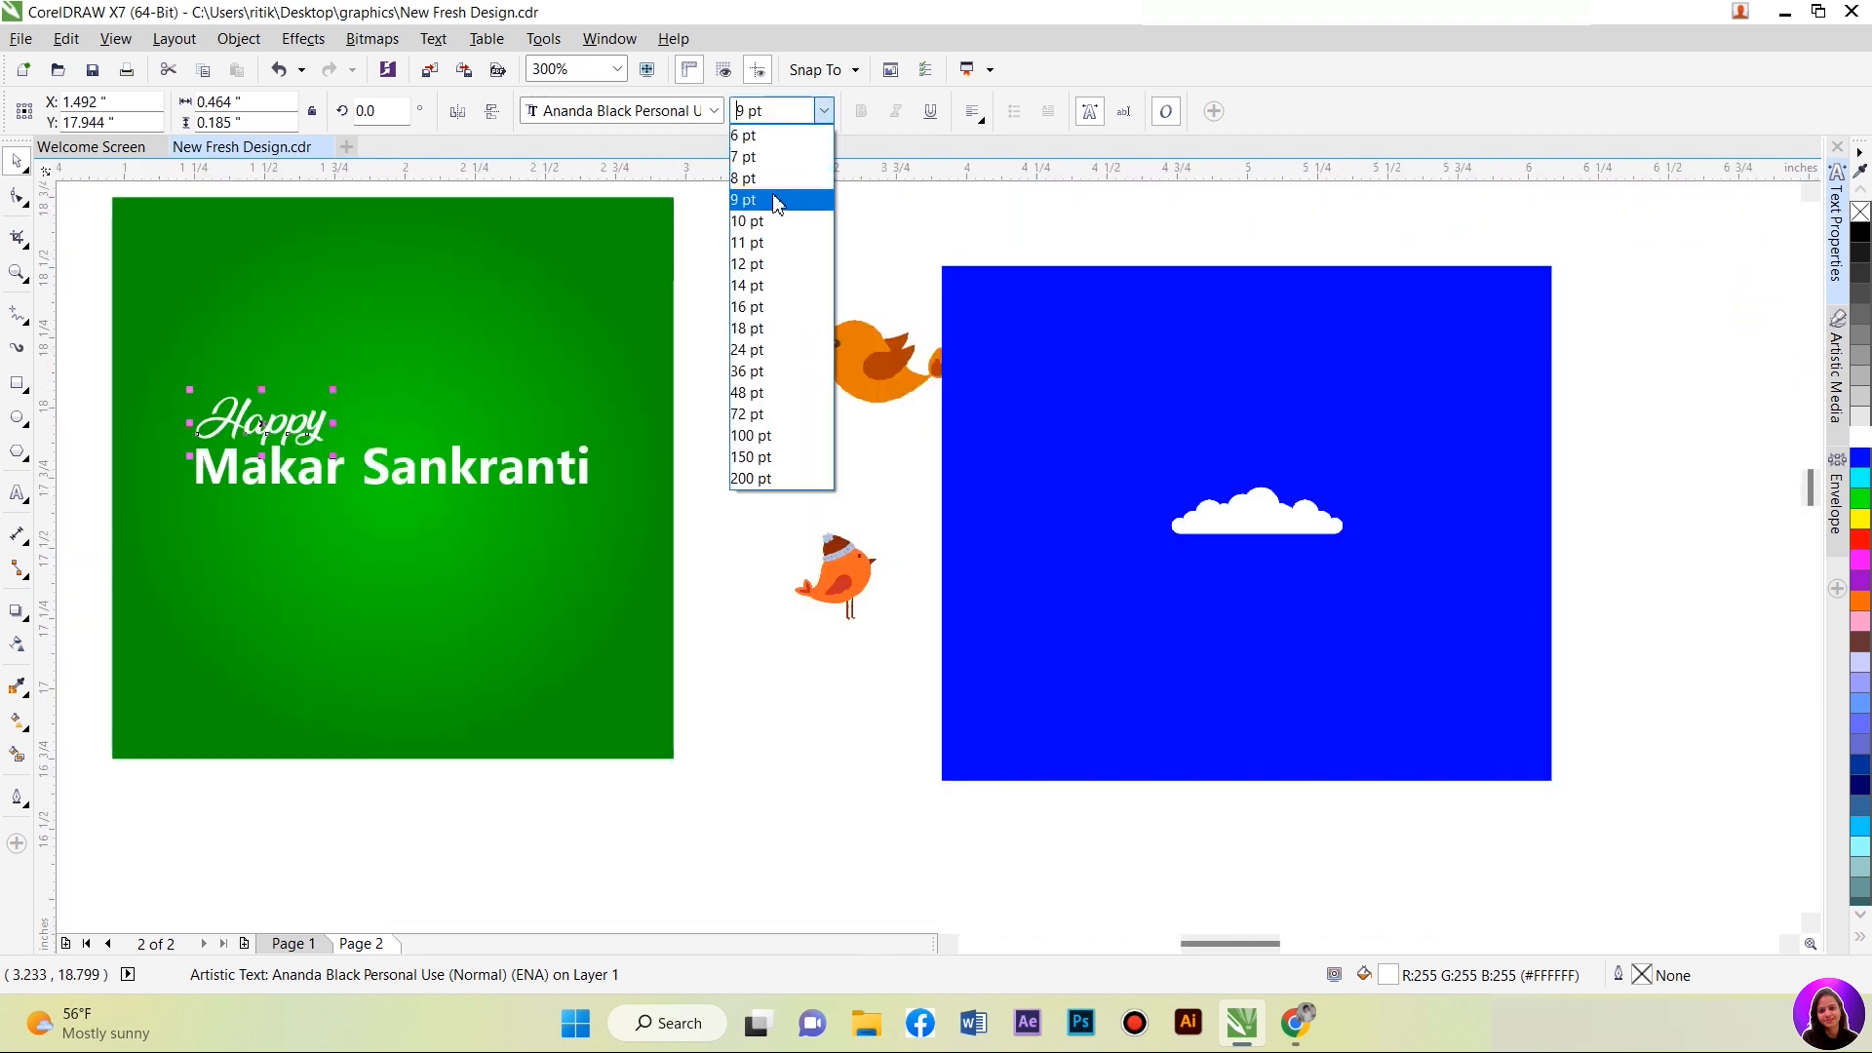
click(773, 196)
scroll(273, 422, up, 2)
drag(321, 451, 370, 445)
Step: Move the cloud left to the blue rectangle's edge
scroll(371, 444, down, 2)
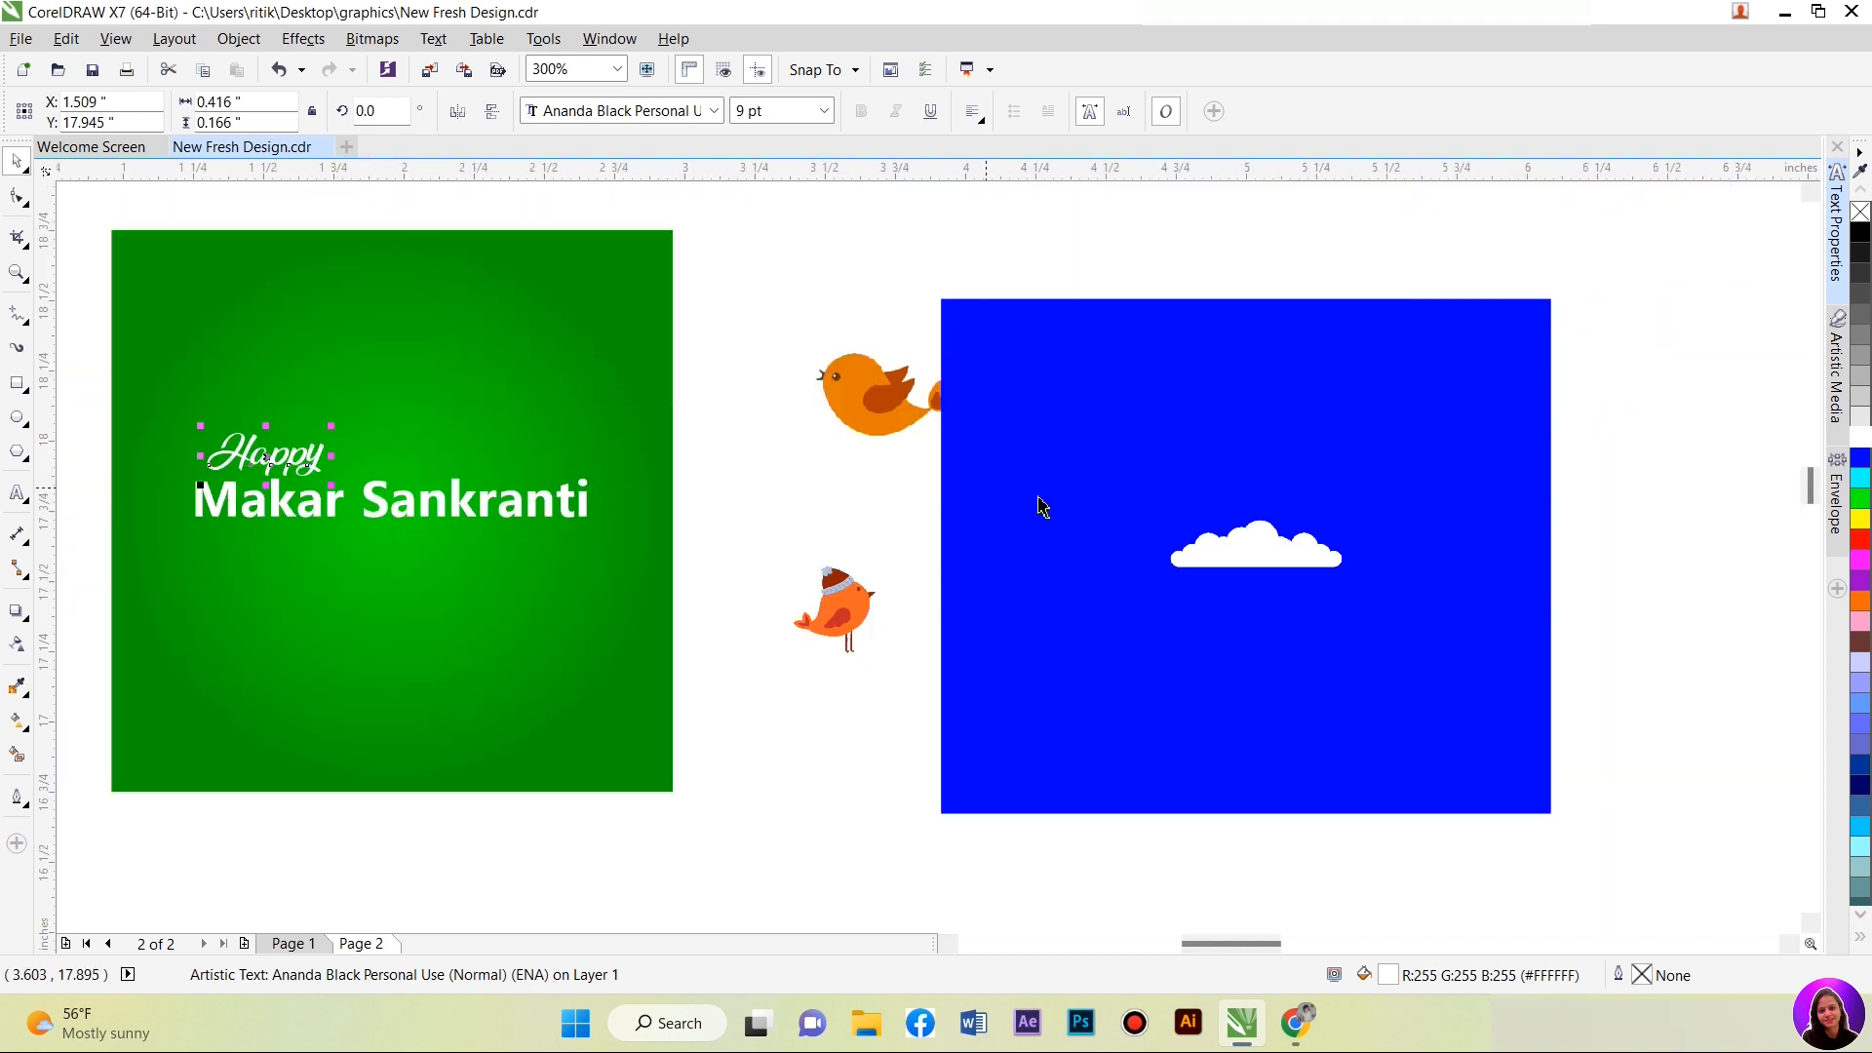
drag(1241, 549, 886, 505)
click(17, 196)
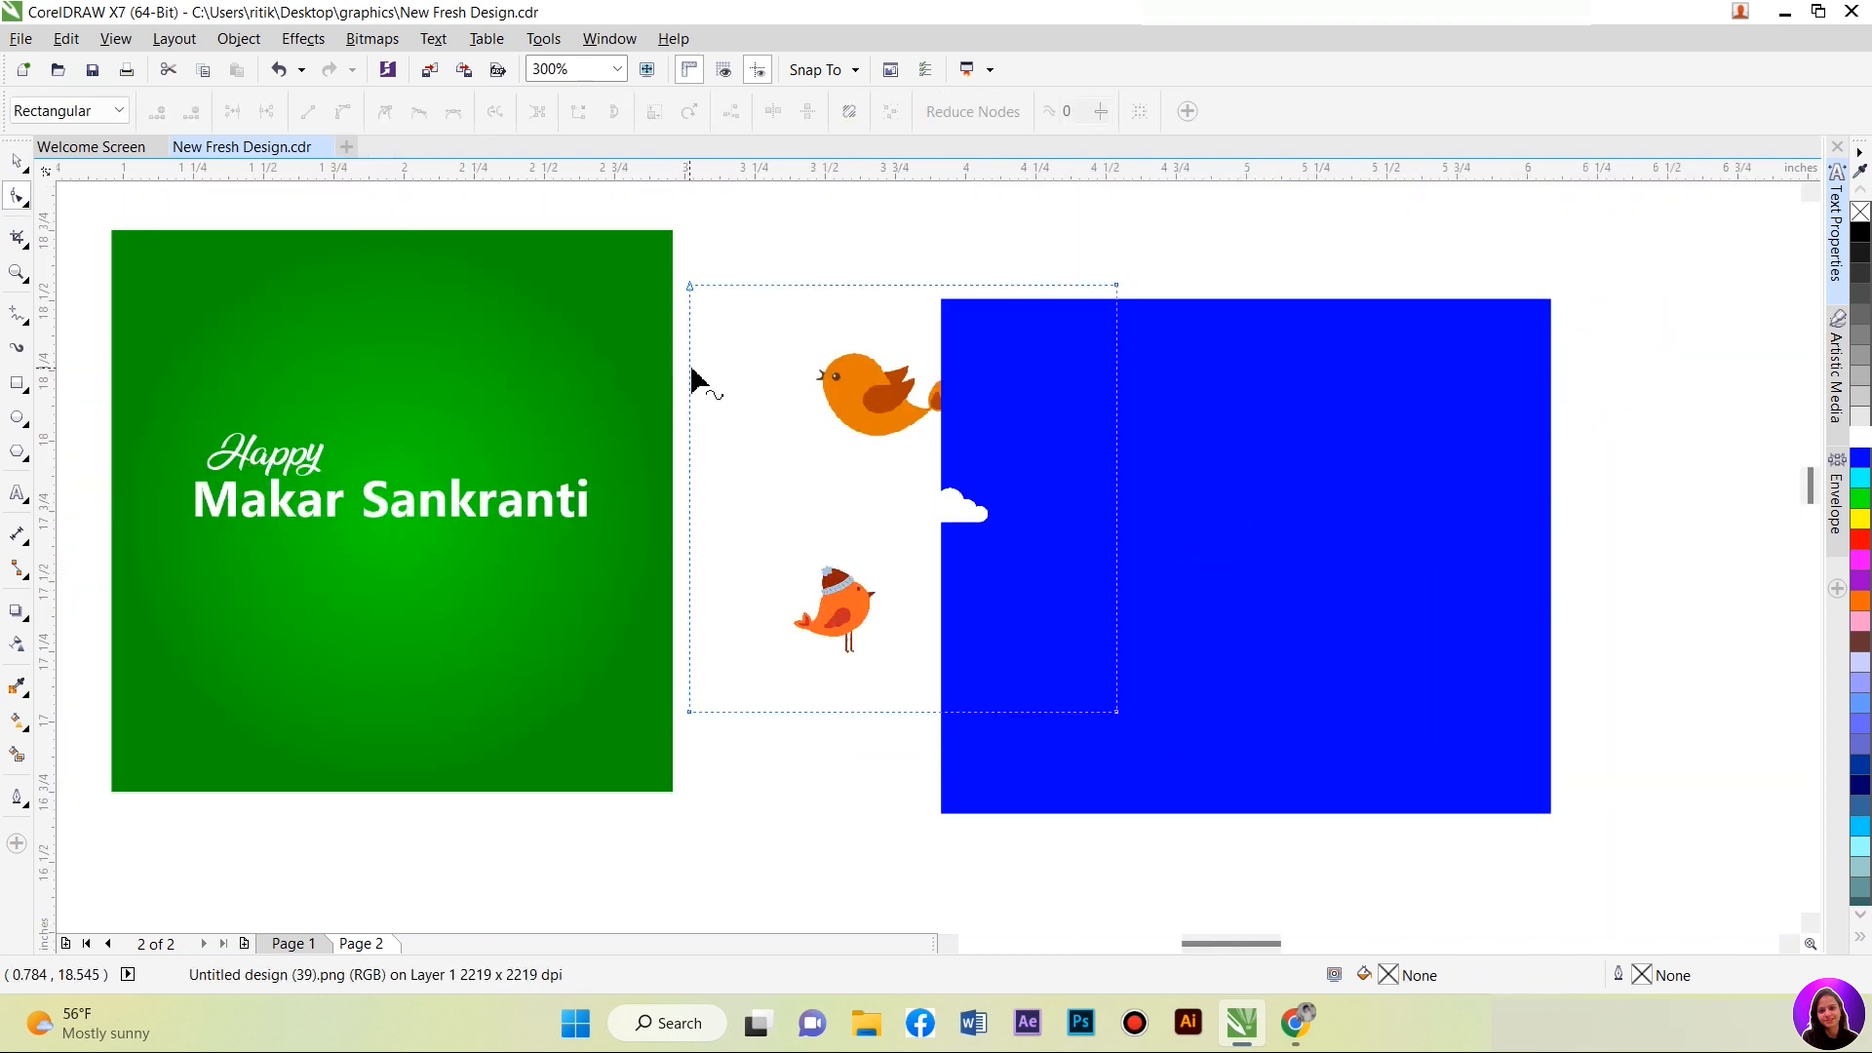
Step: Crop the bird bitmap in from the top, right, bottom and left
drag(1116, 286, 1117, 469)
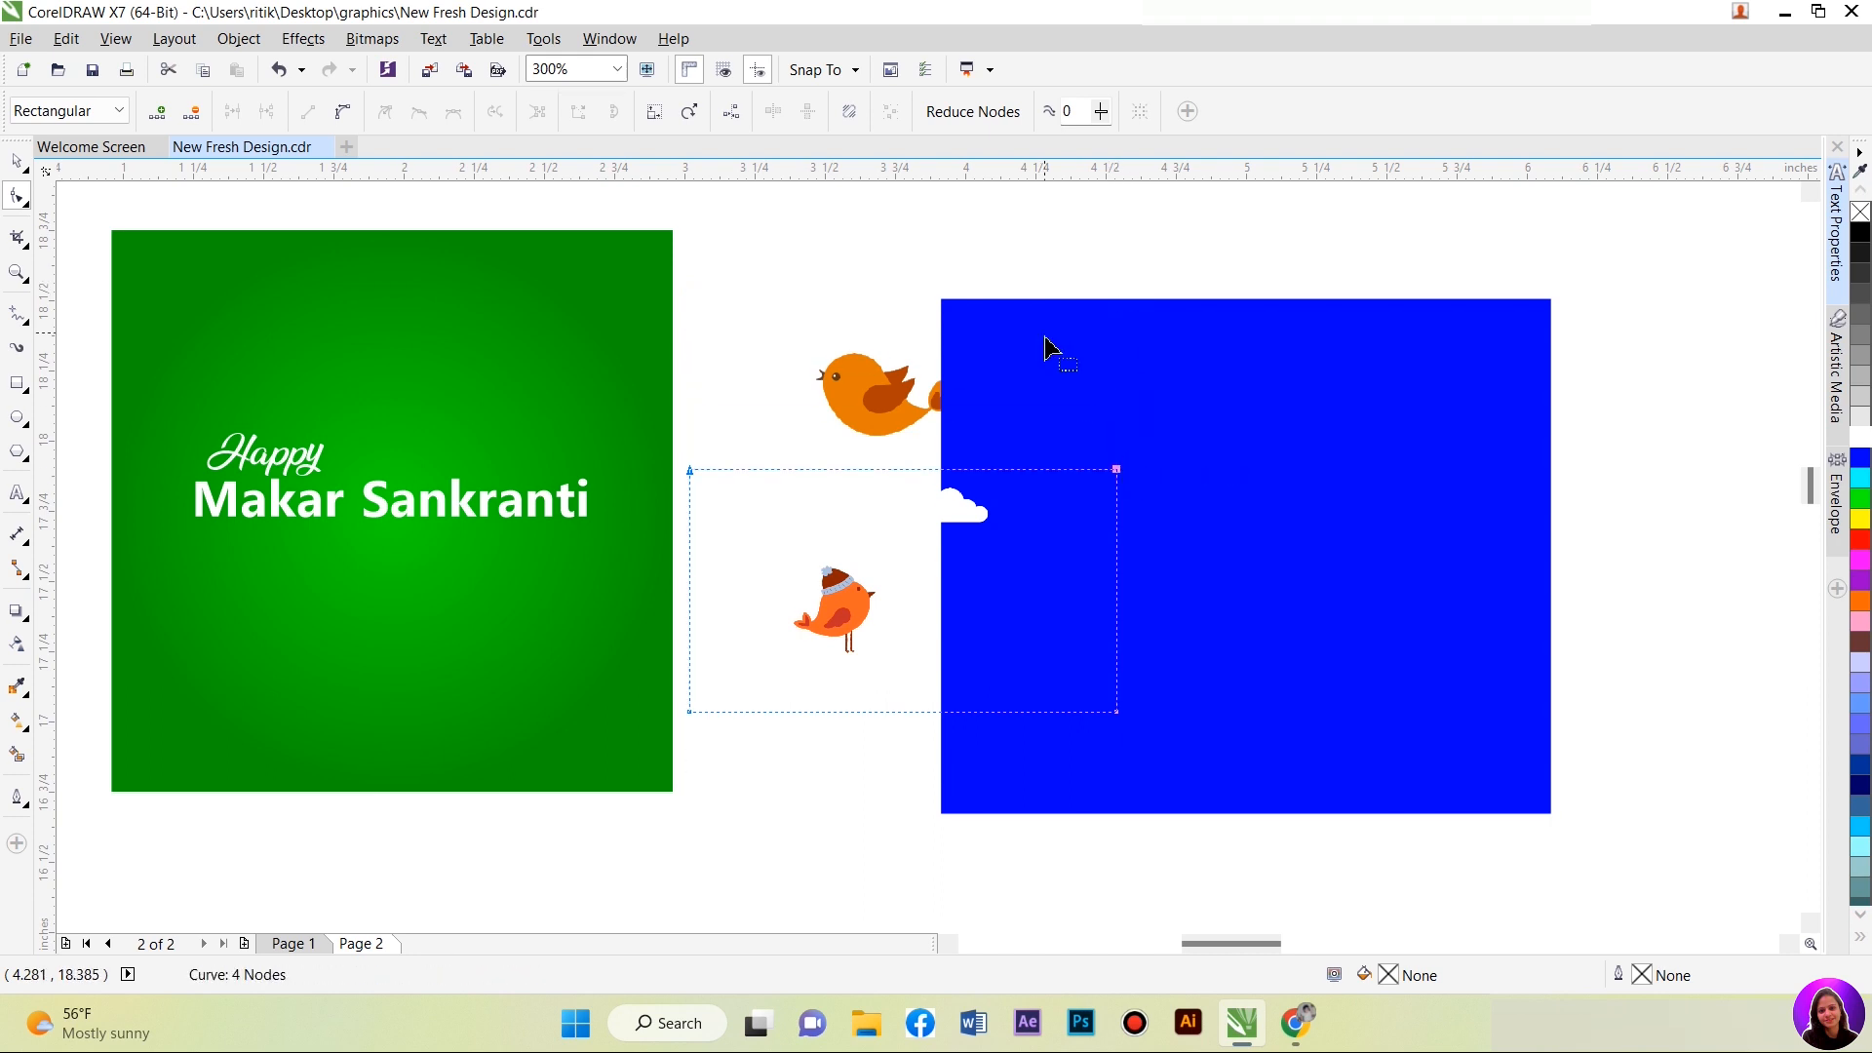
drag(1119, 718, 1001, 721)
drag(625, 676, 1009, 536)
drag(690, 536, 817, 542)
key(space)
Step: Give the background rectangle a radial gradient, black outside and grey at the centre
click(537, 385)
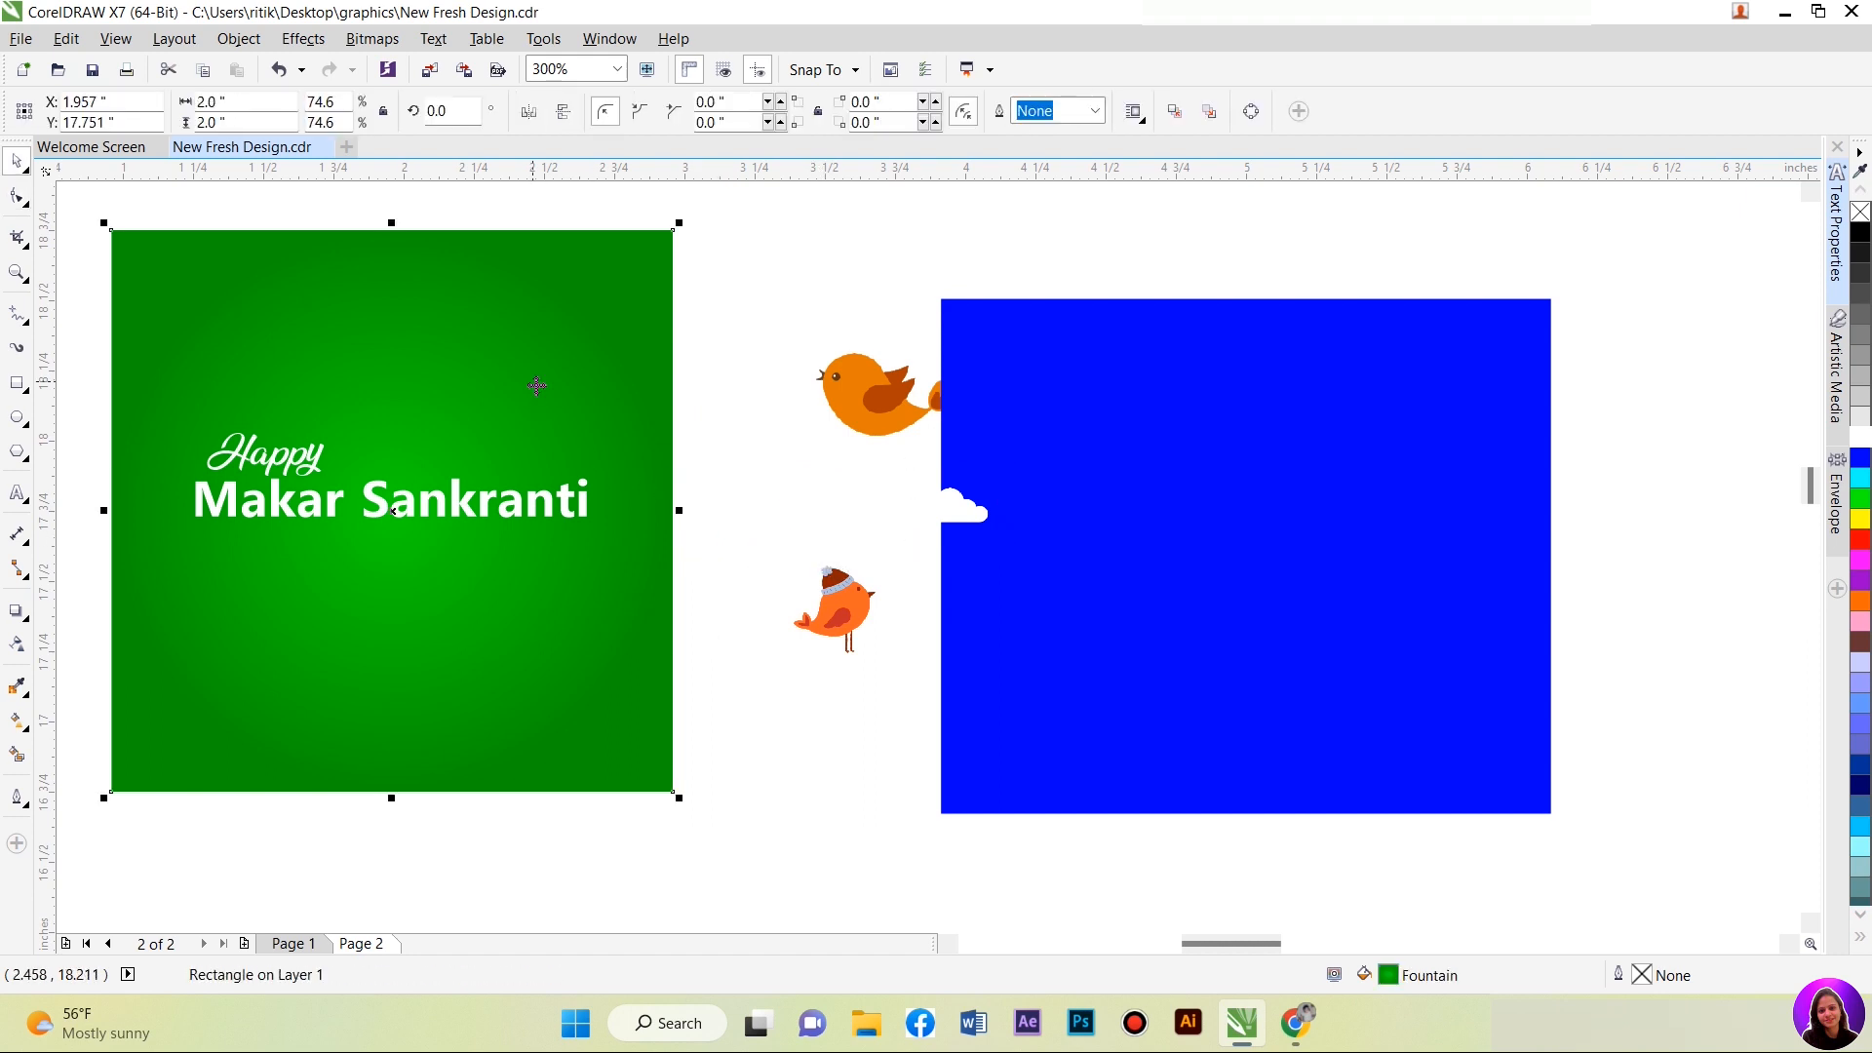
key(g)
click(672, 510)
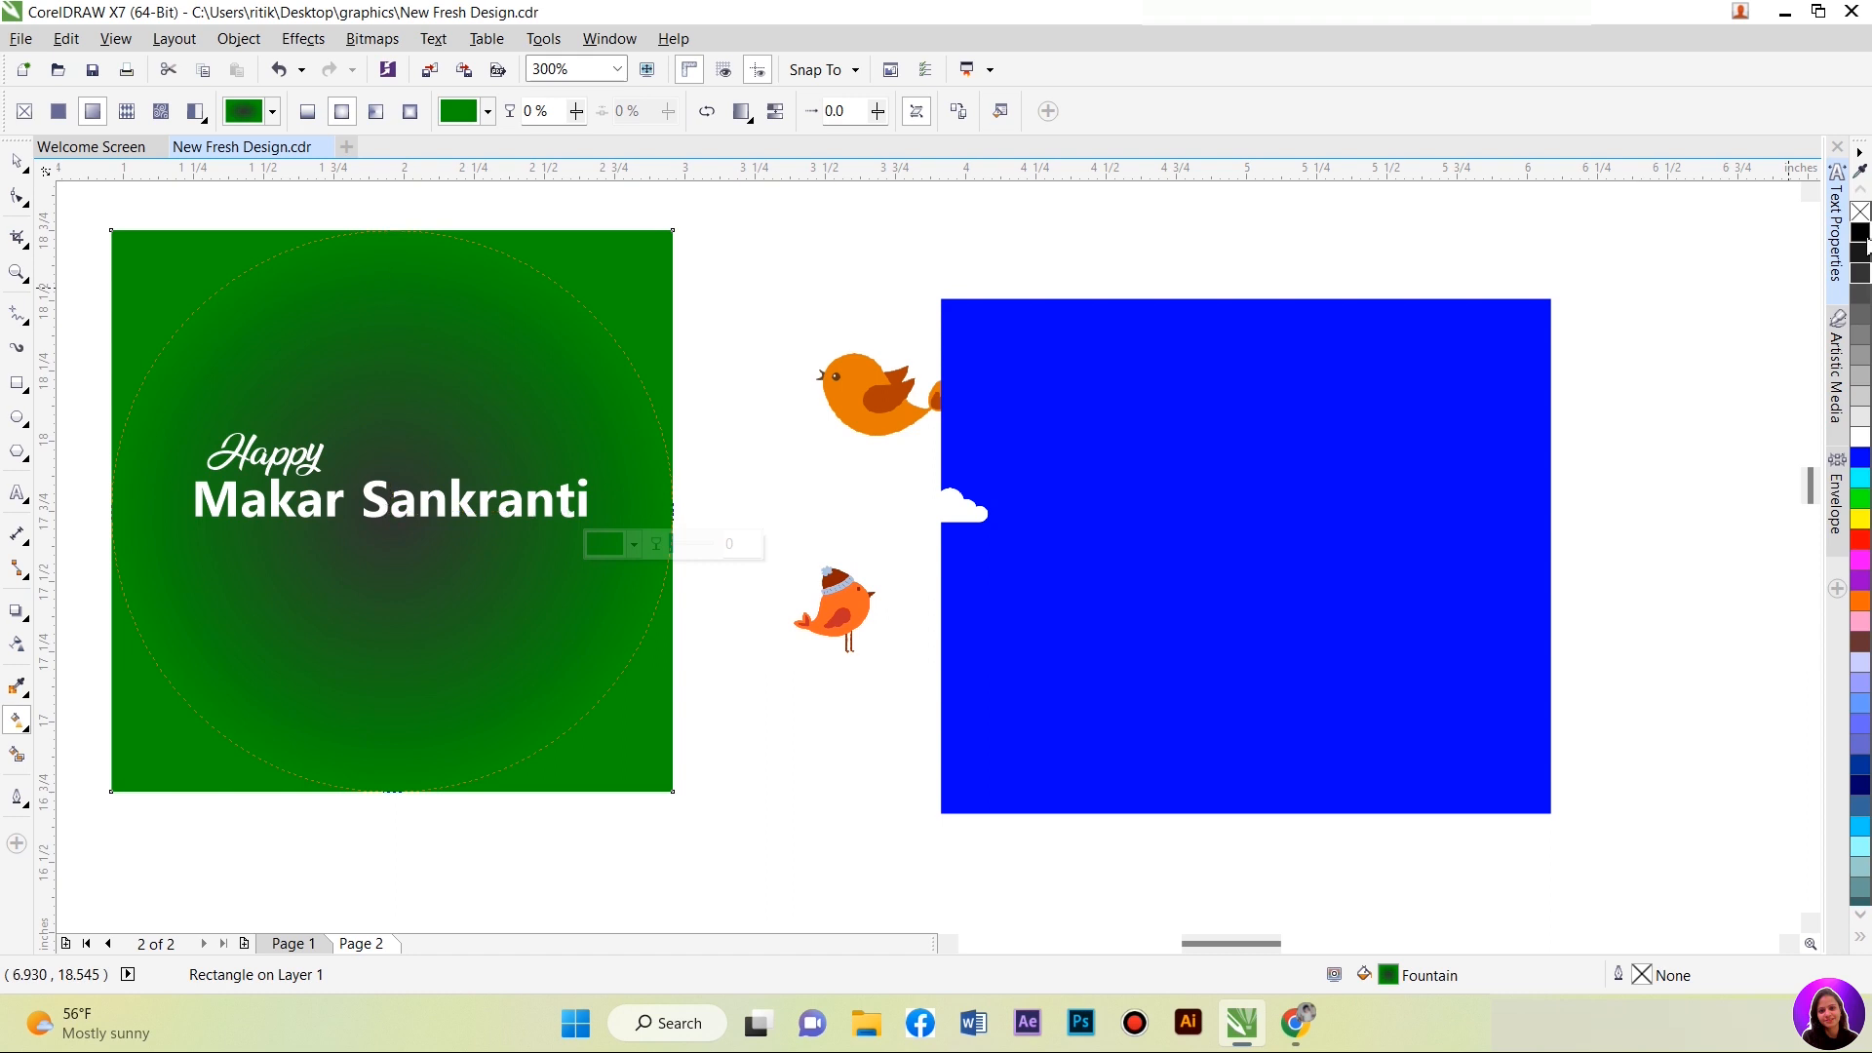
key(space)
click(515, 433)
key(g)
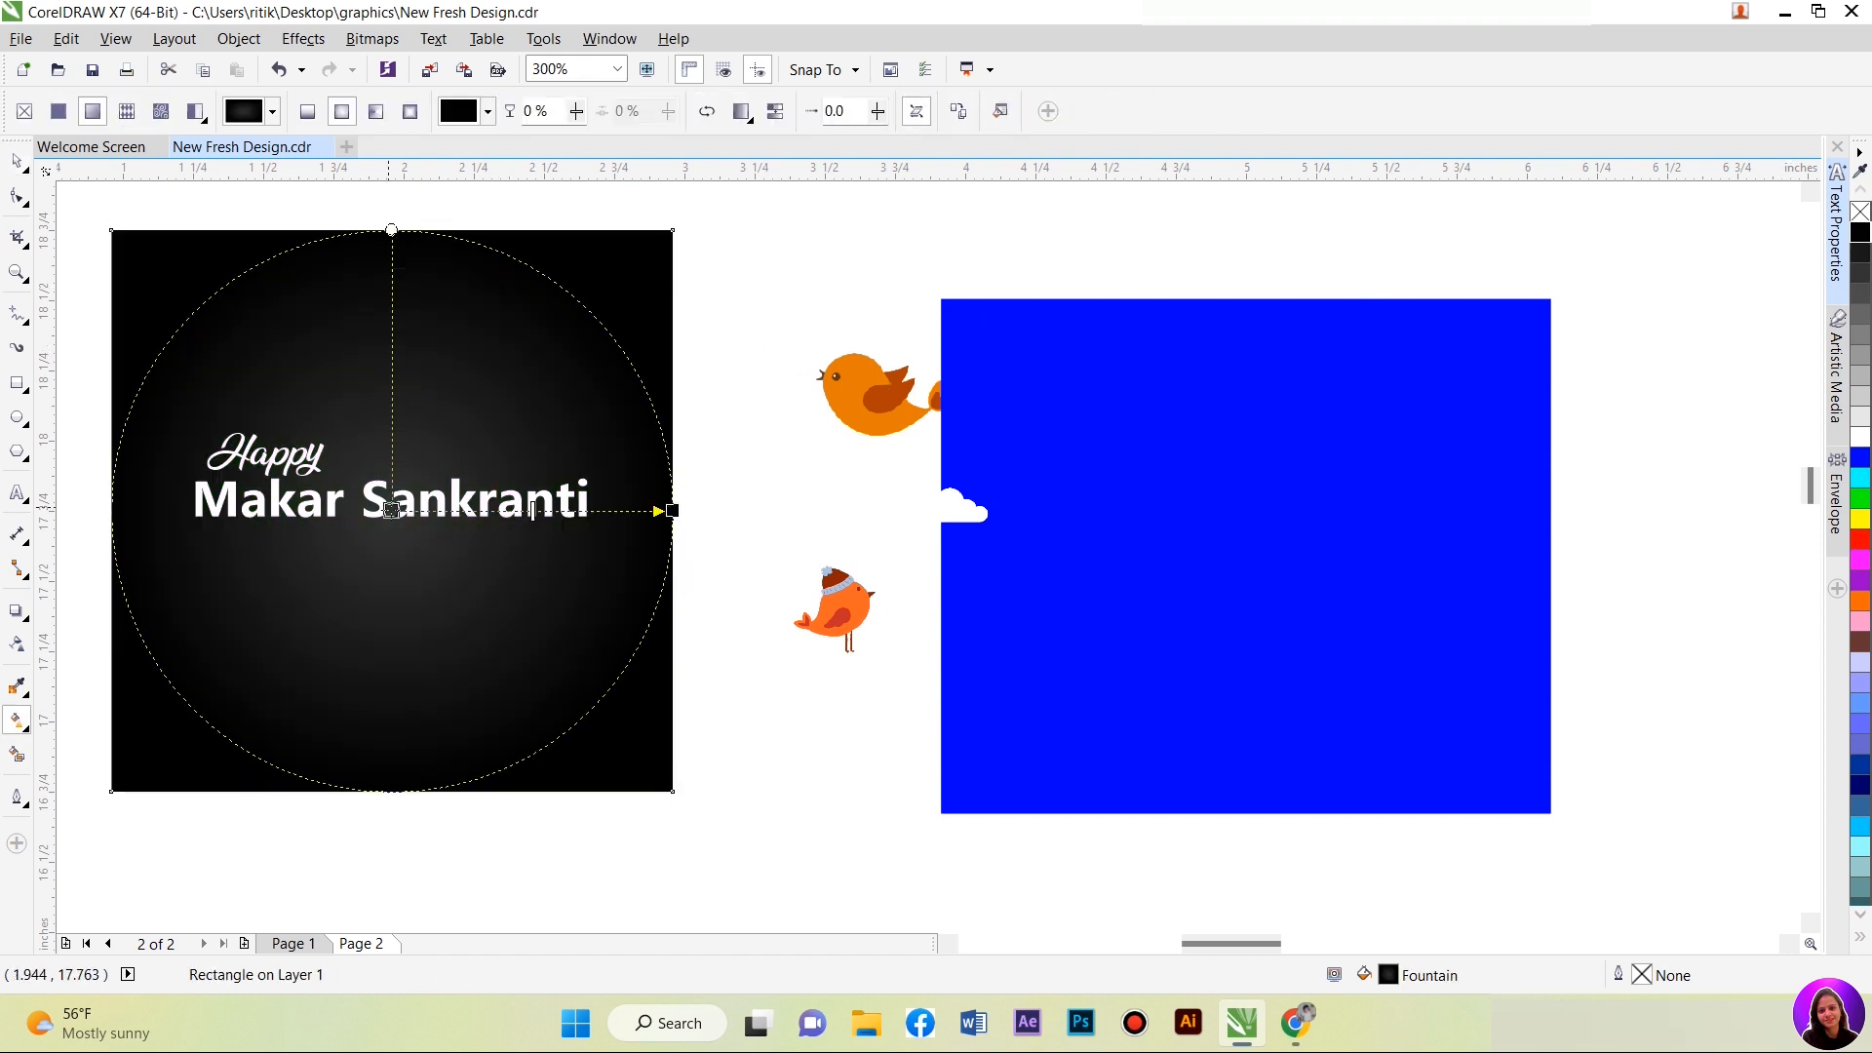
click(1860, 312)
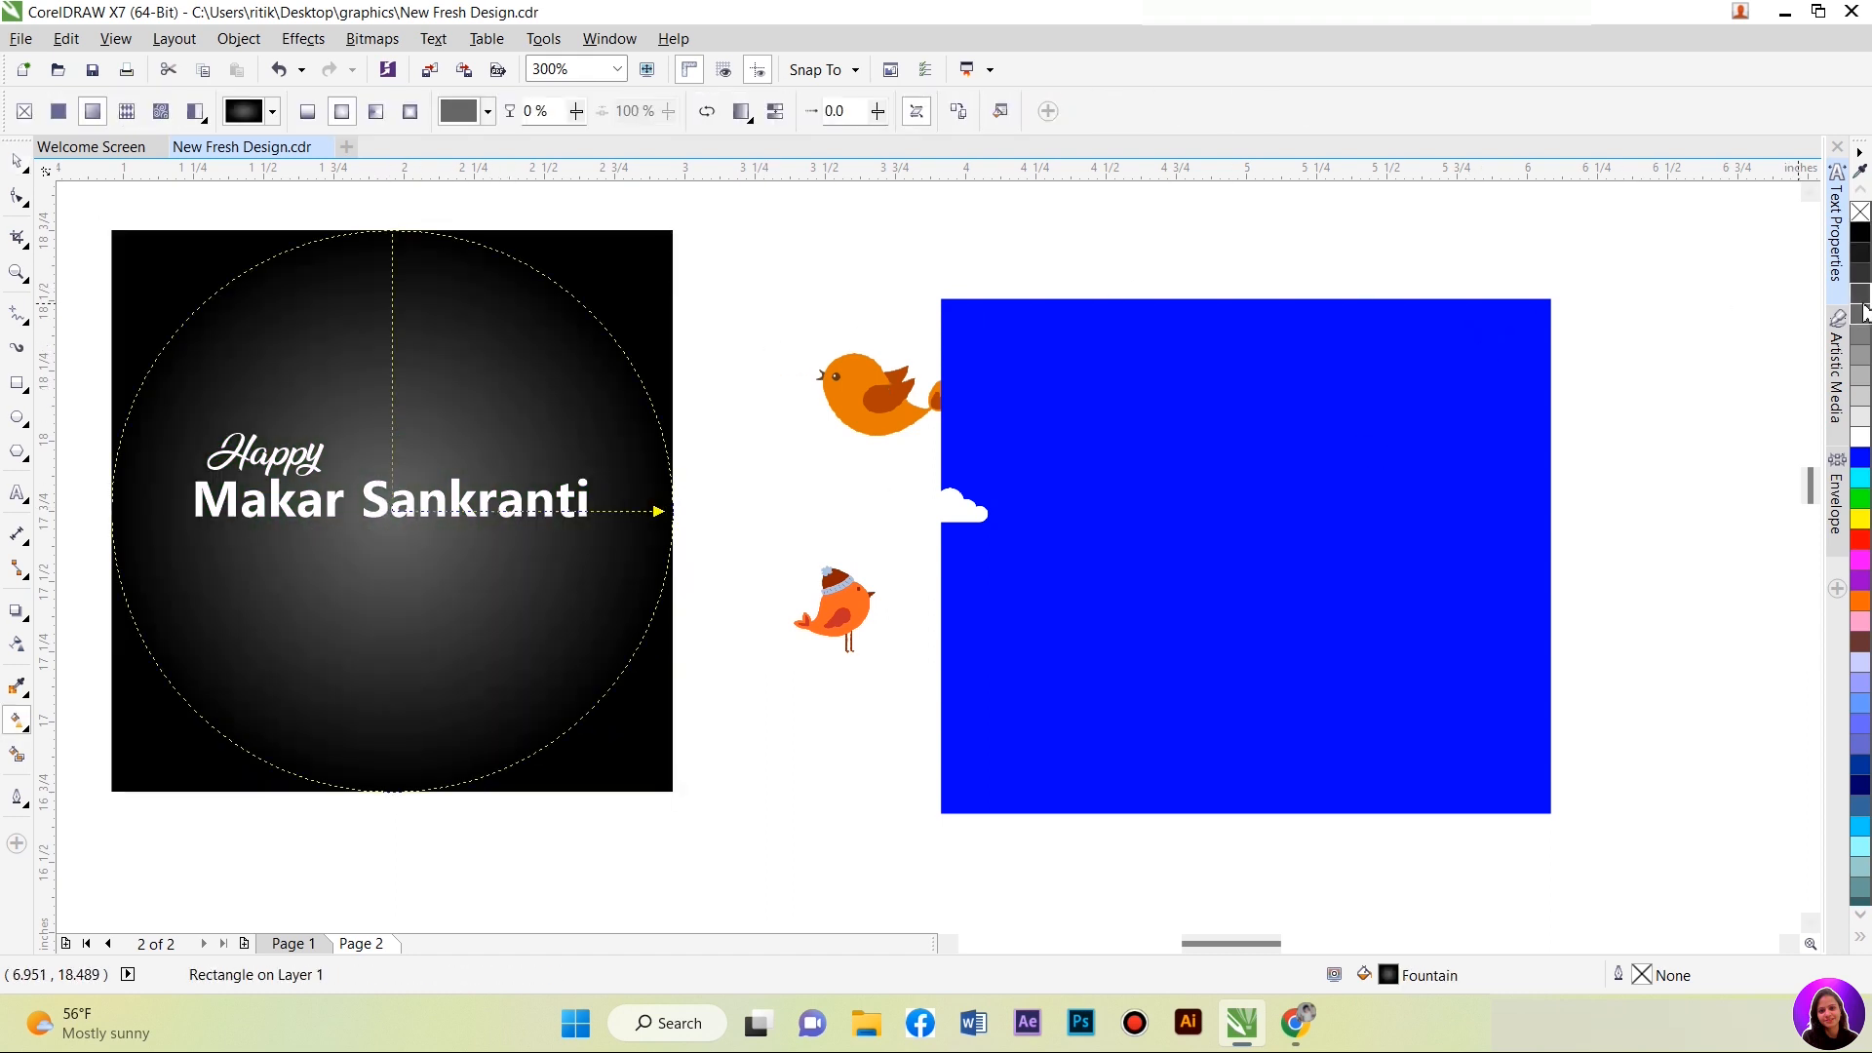
key(space)
Step: Colour Makar Sankranti yellow and Happy orange, then move the white cloud onto the card near Happy
click(722, 335)
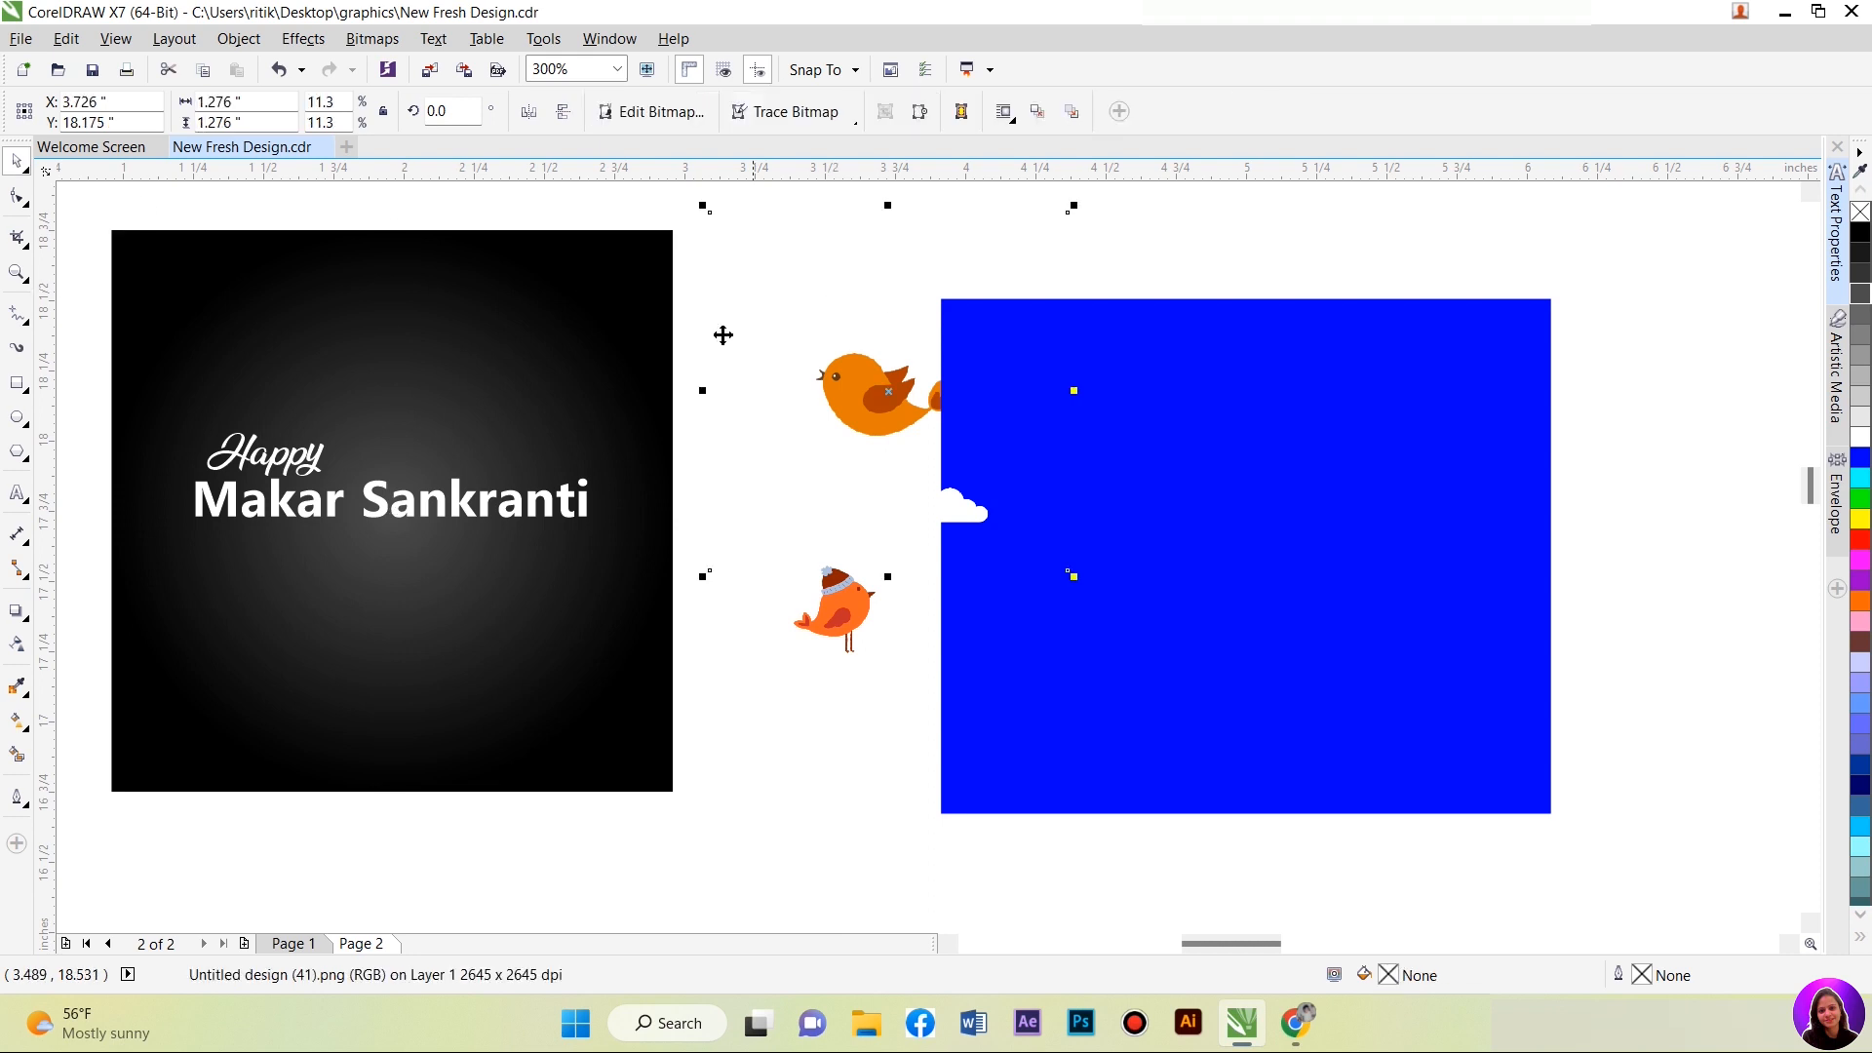
click(323, 503)
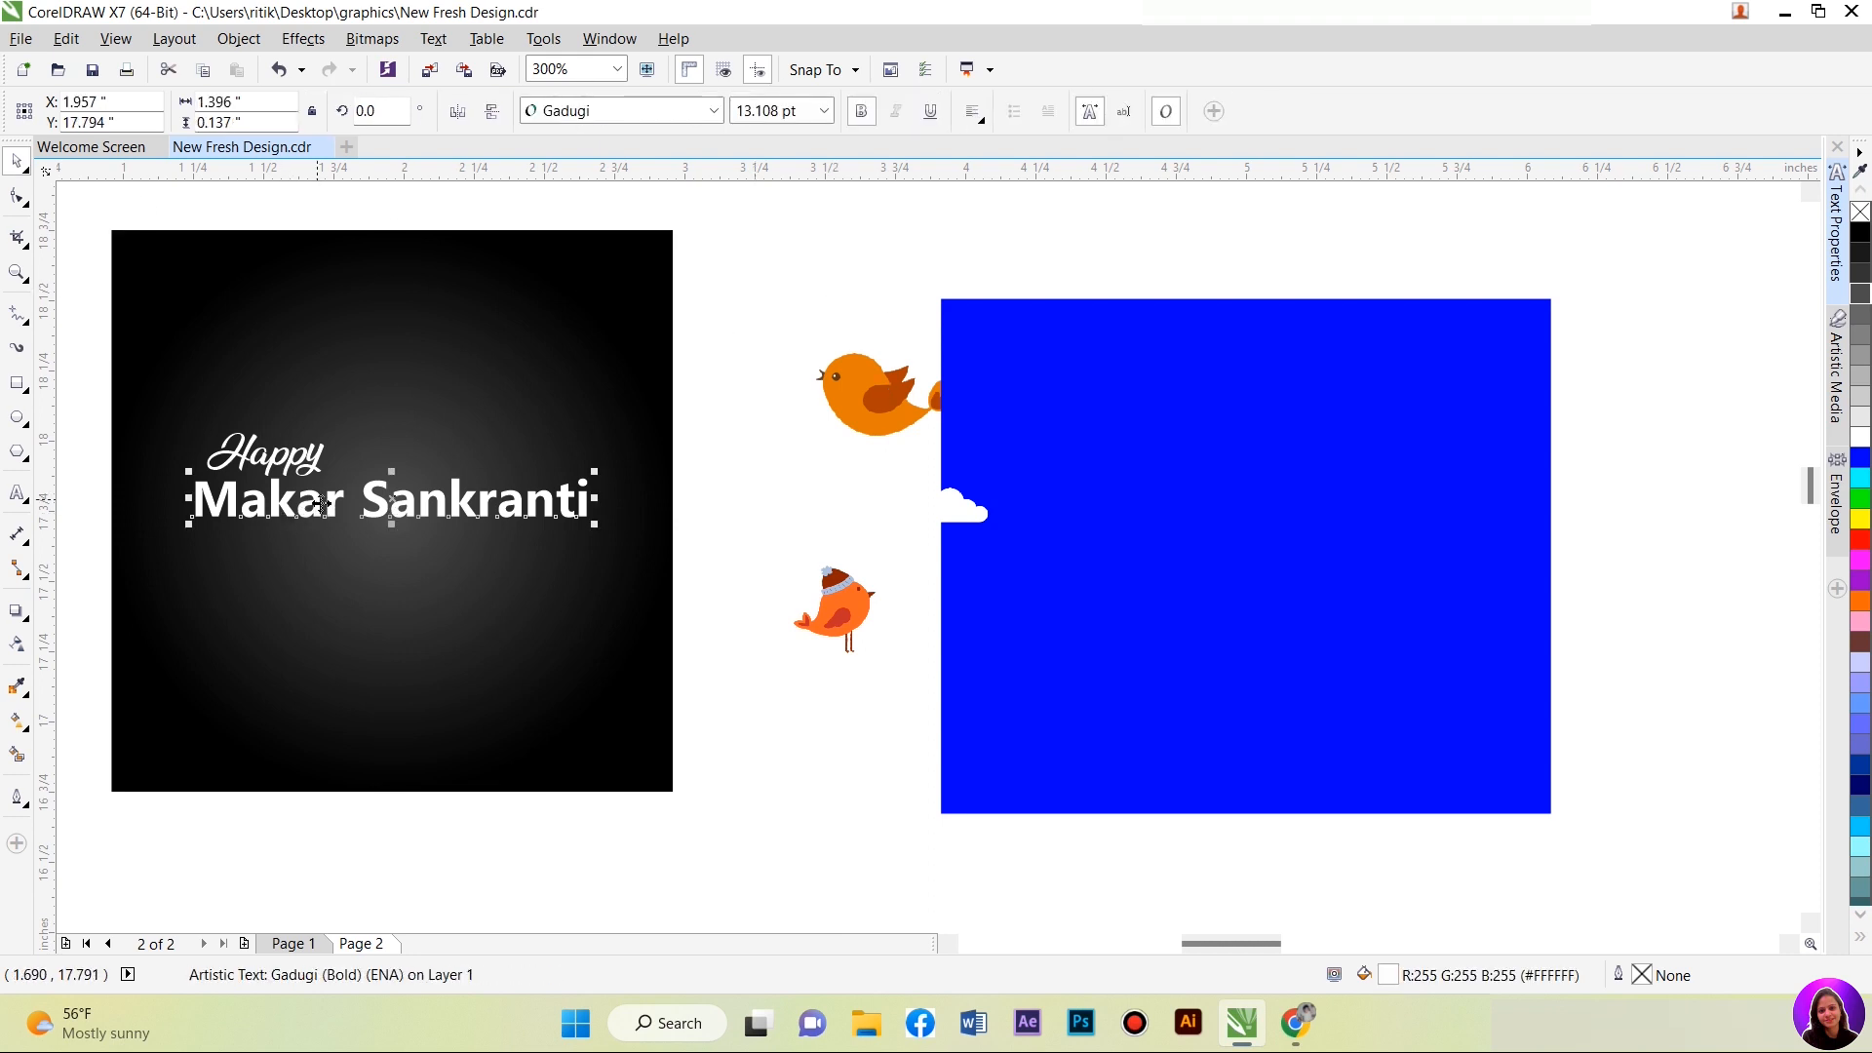
click(1860, 519)
click(764, 404)
click(295, 462)
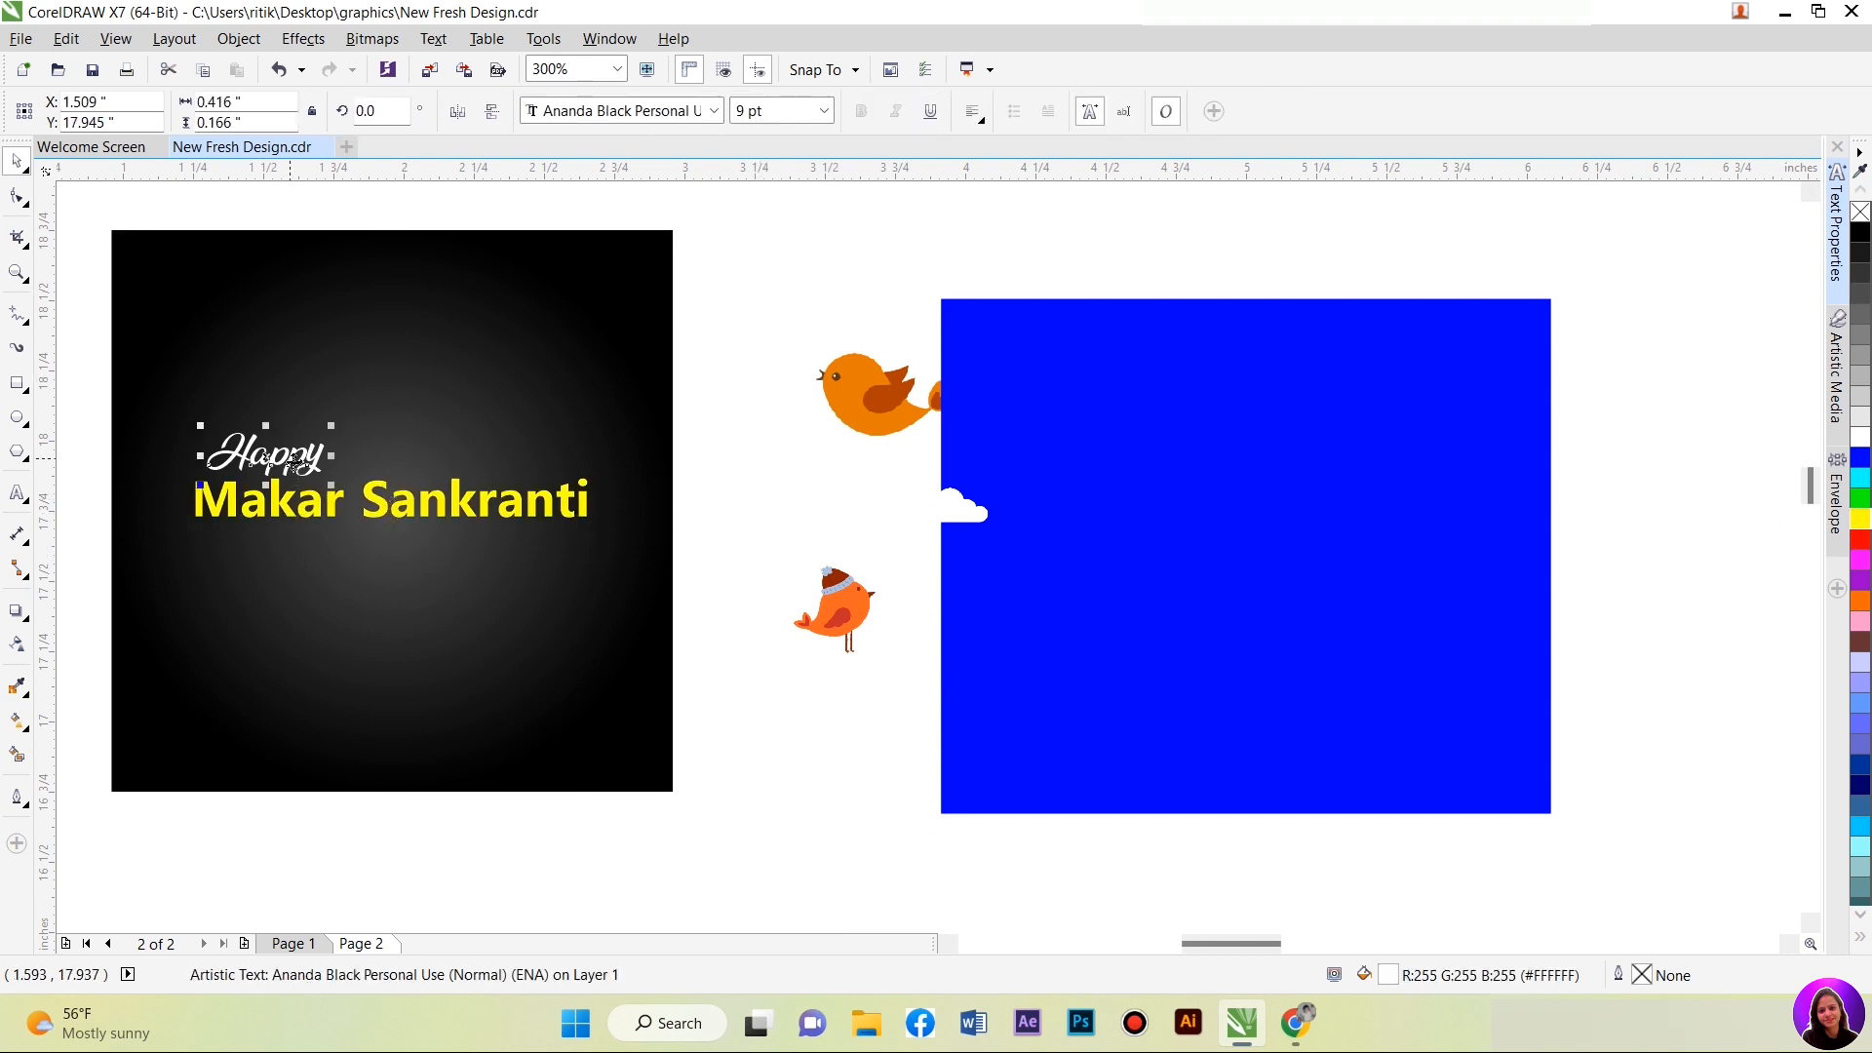
click(1861, 601)
click(795, 494)
drag(956, 526, 305, 432)
Step: Bring the cloud to the front of the page and widen its crop to show it fully
right_click(273, 417)
mouse_move(355, 762)
click(589, 758)
scroll(181, 413, up, 5)
key(F10)
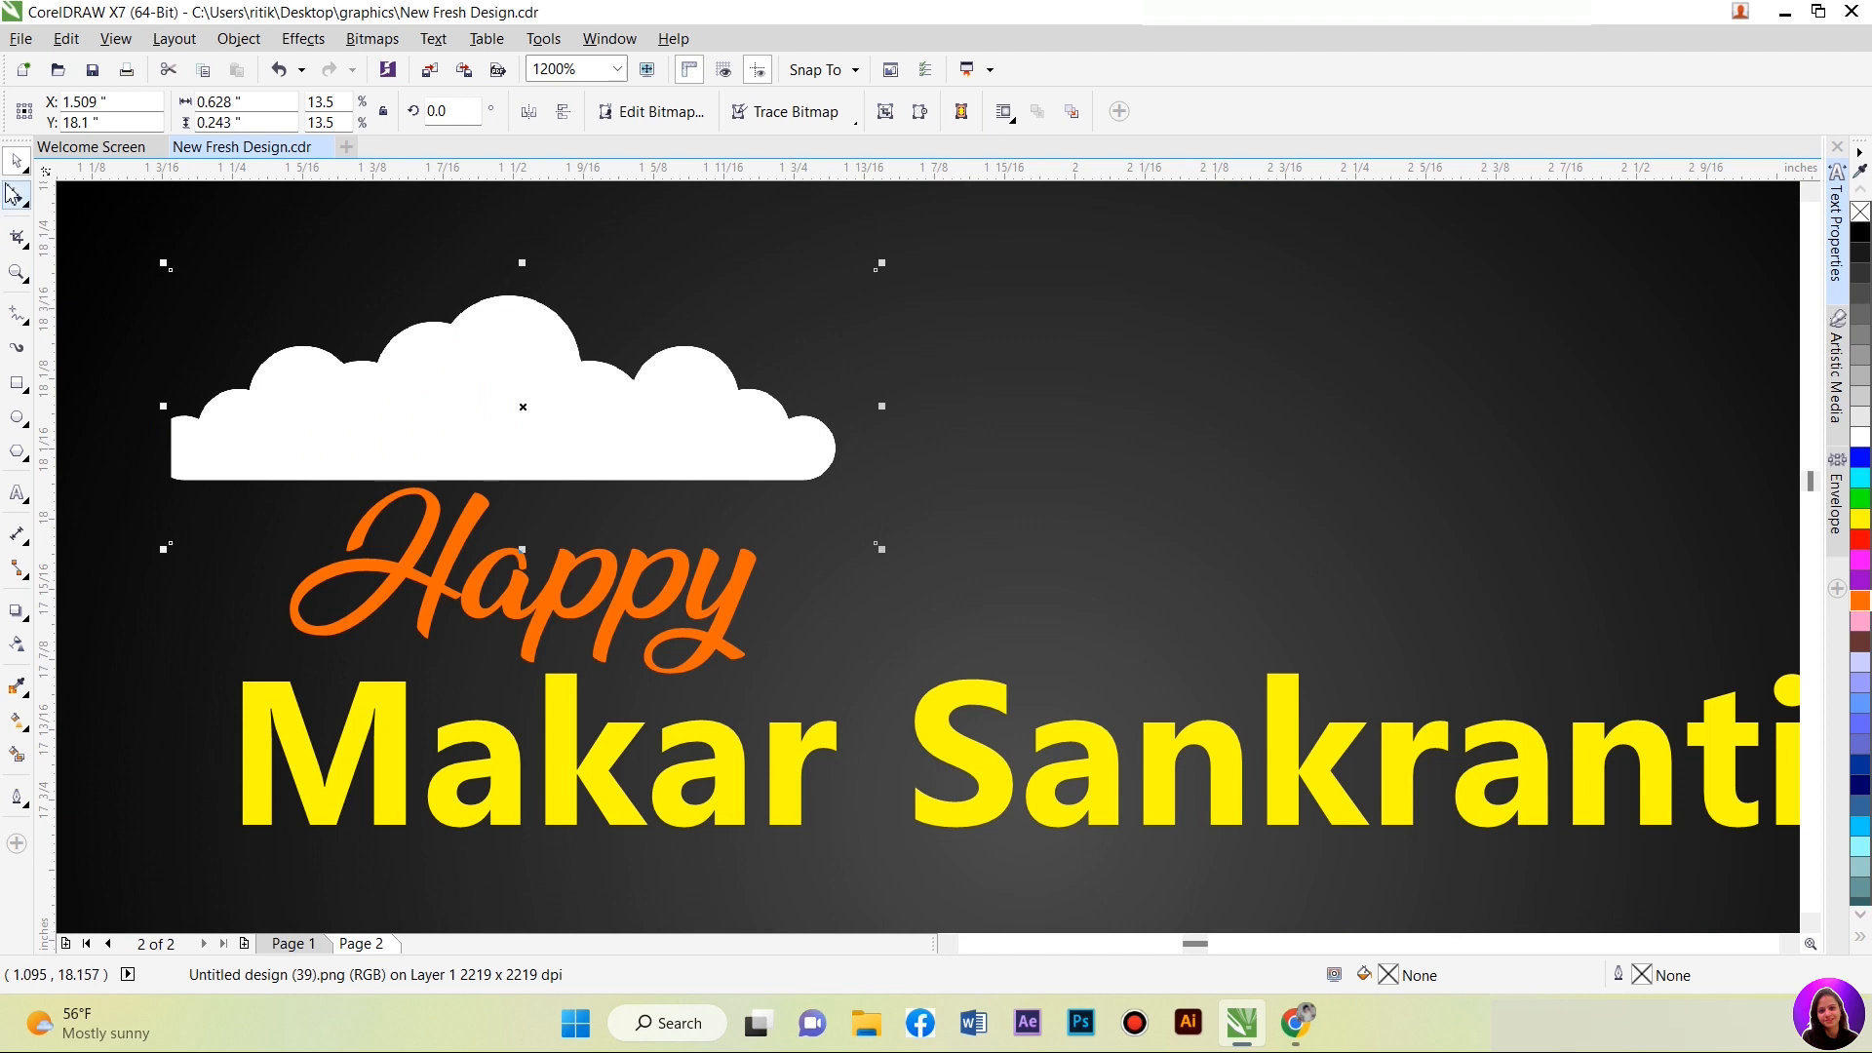
drag(172, 543, 129, 546)
key(space)
Step: Shrink the cloud, move it right, and shrink the copy sitting above Sankranti
drag(882, 263, 641, 354)
drag(355, 422, 578, 458)
scroll(455, 393, down, 5)
scroll(417, 417, up, 2)
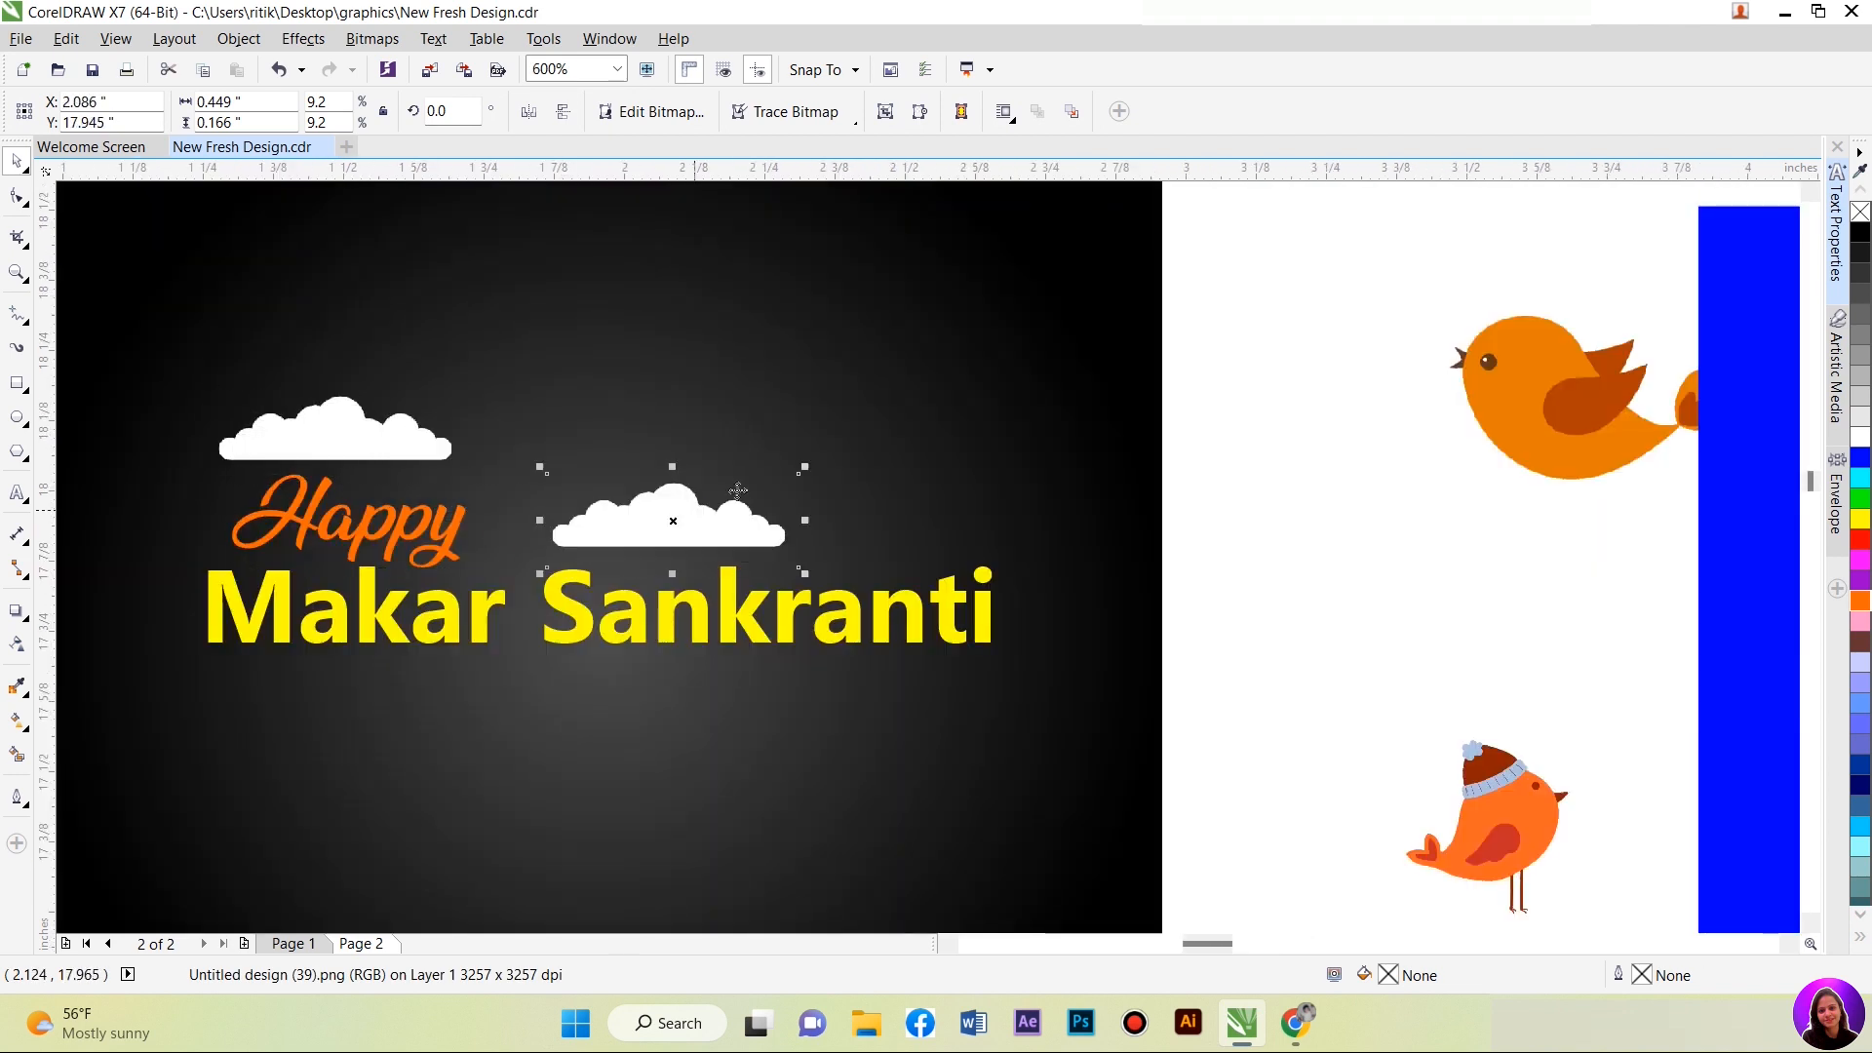
drag(805, 473, 729, 527)
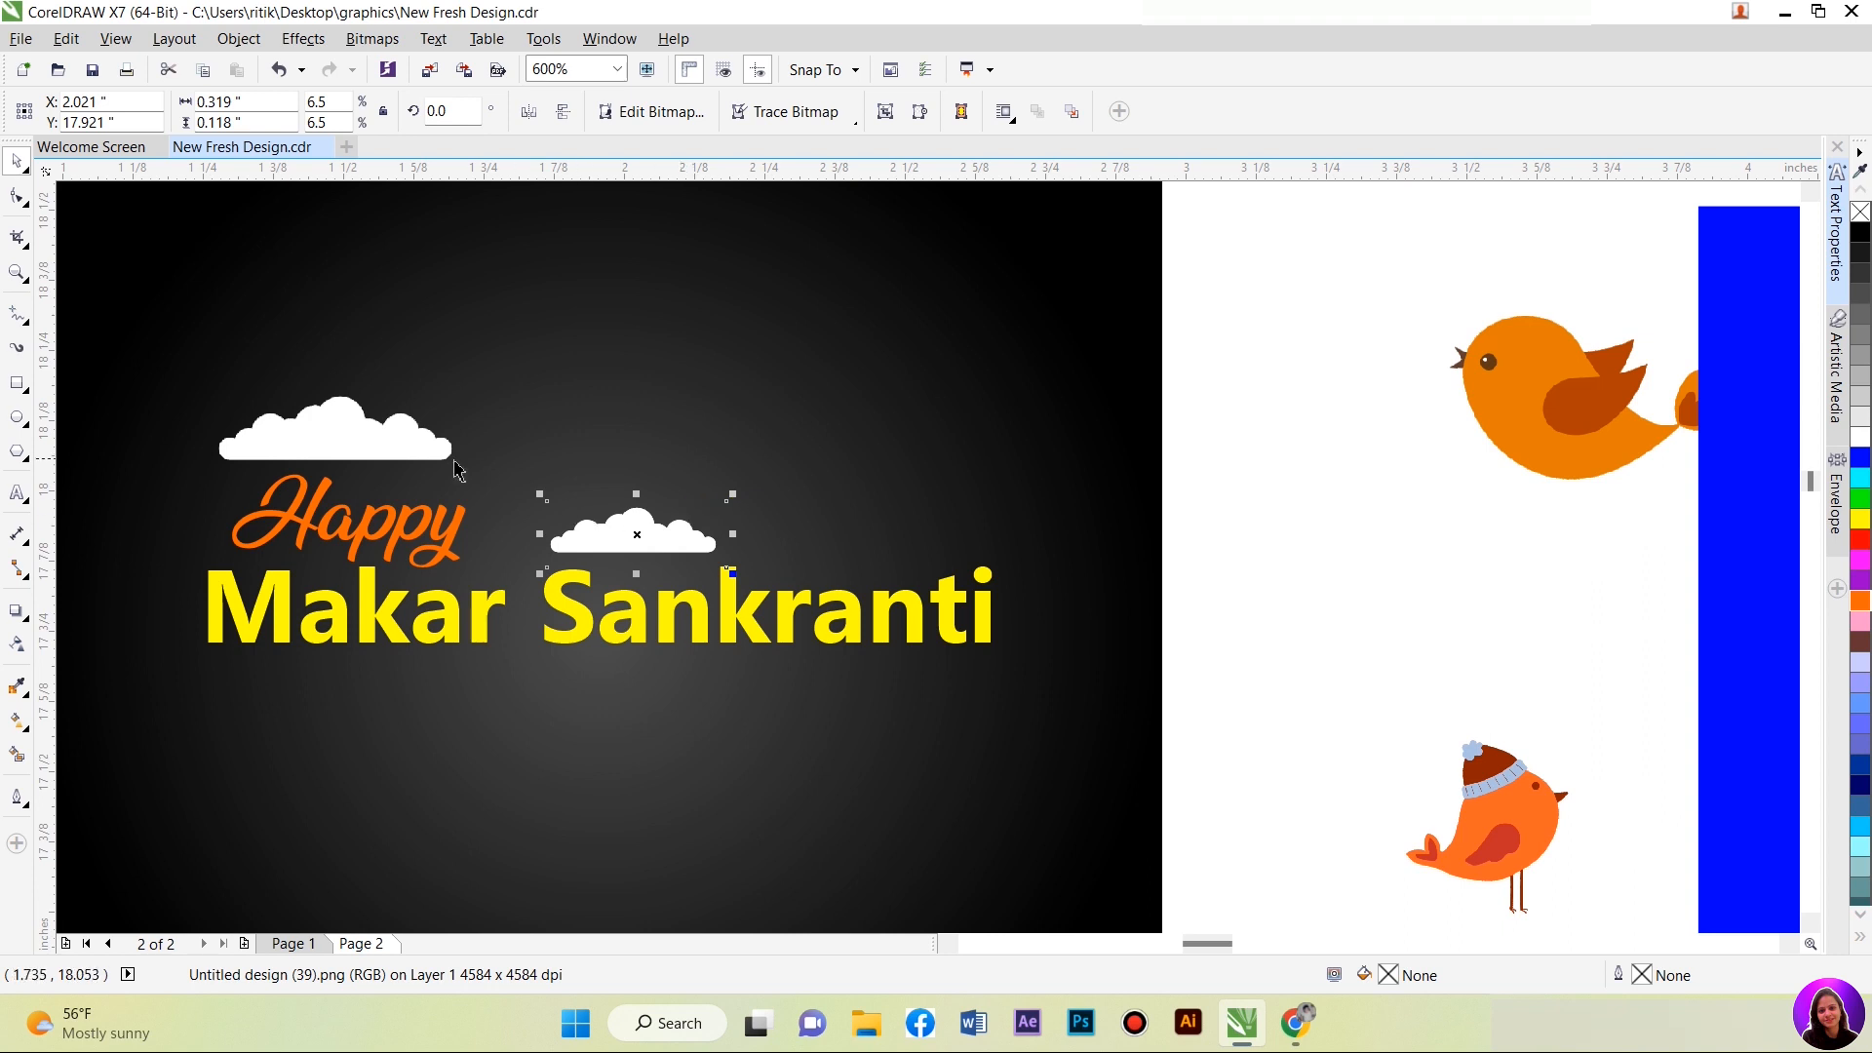
scroll(523, 500, down, 2)
scroll(527, 518, up, 2)
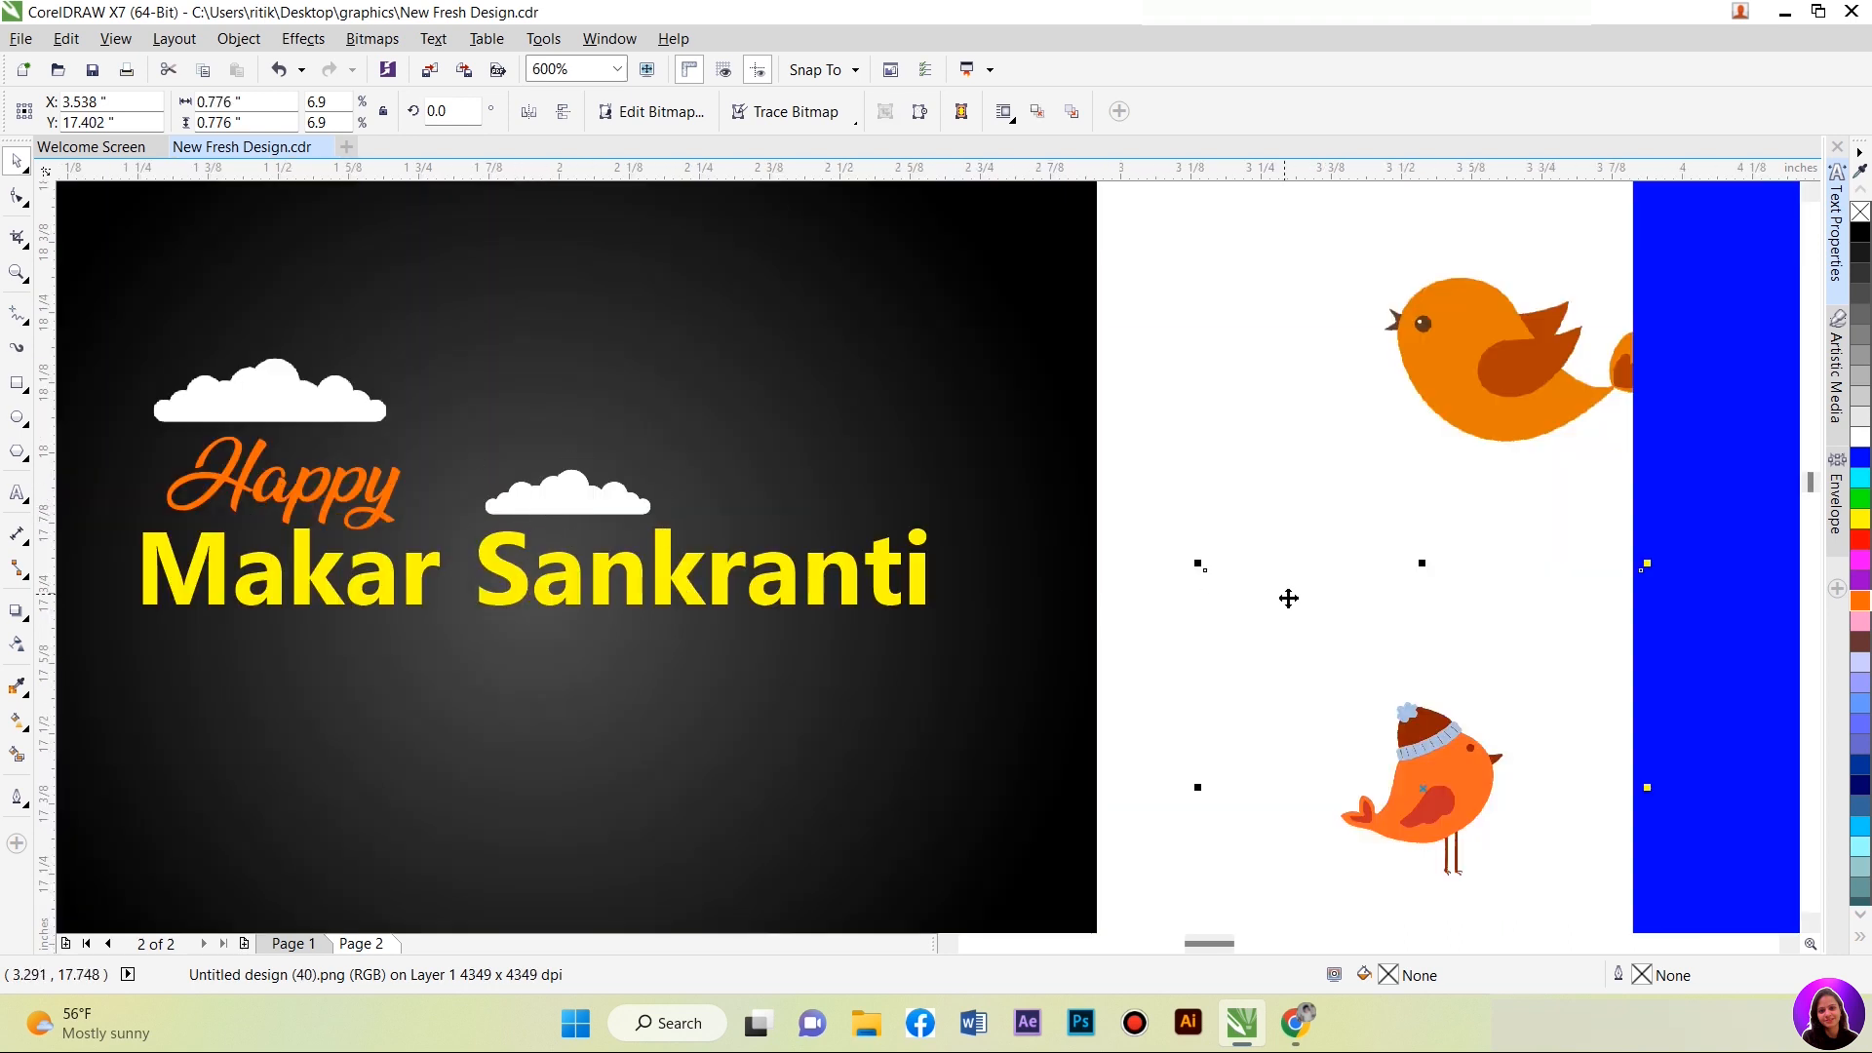
Step: Move the capped bird beside the card and bring it to the front of the page
drag(1311, 779, 848, 504)
right_click(963, 516)
mouse_move(1082, 765)
click(1292, 755)
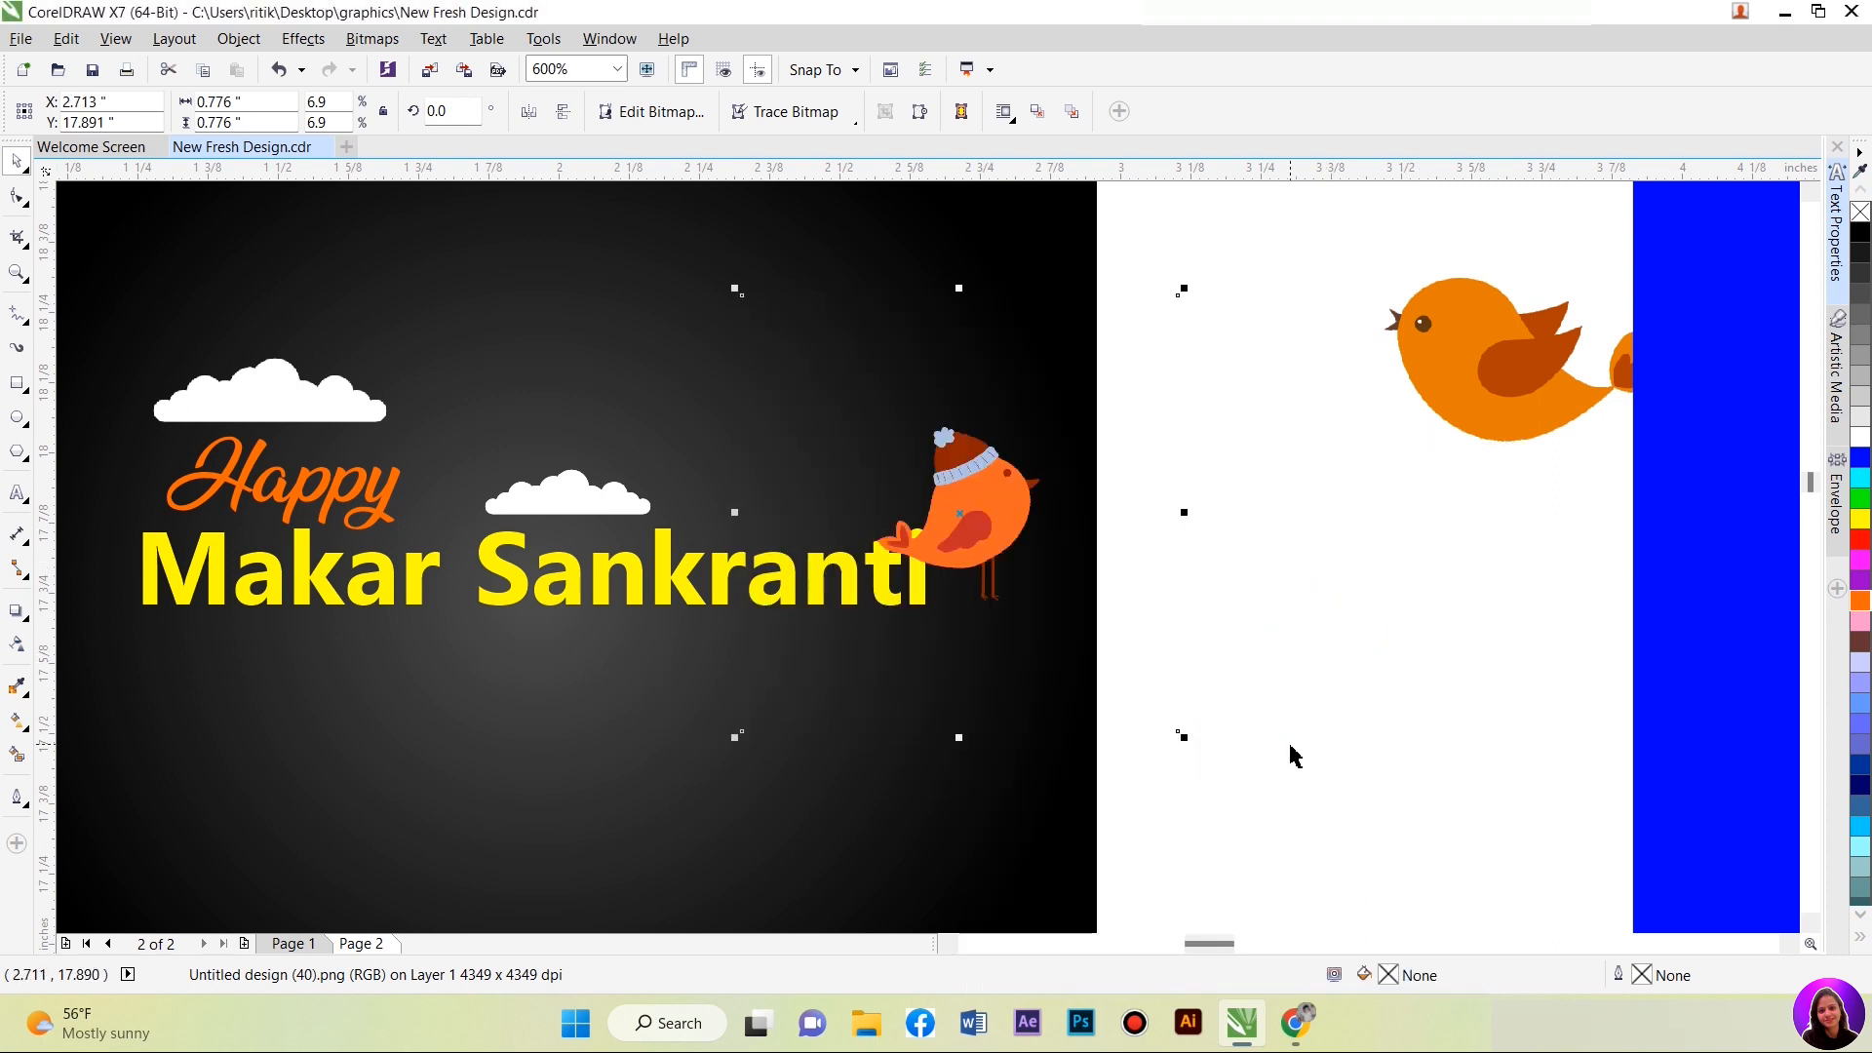
Step: Crop the bird tightly on all four sides and leave a spare copy beside the card
click(28, 203)
drag(1177, 296, 1179, 408)
drag(1149, 347, 1053, 734)
drag(743, 731, 1219, 782)
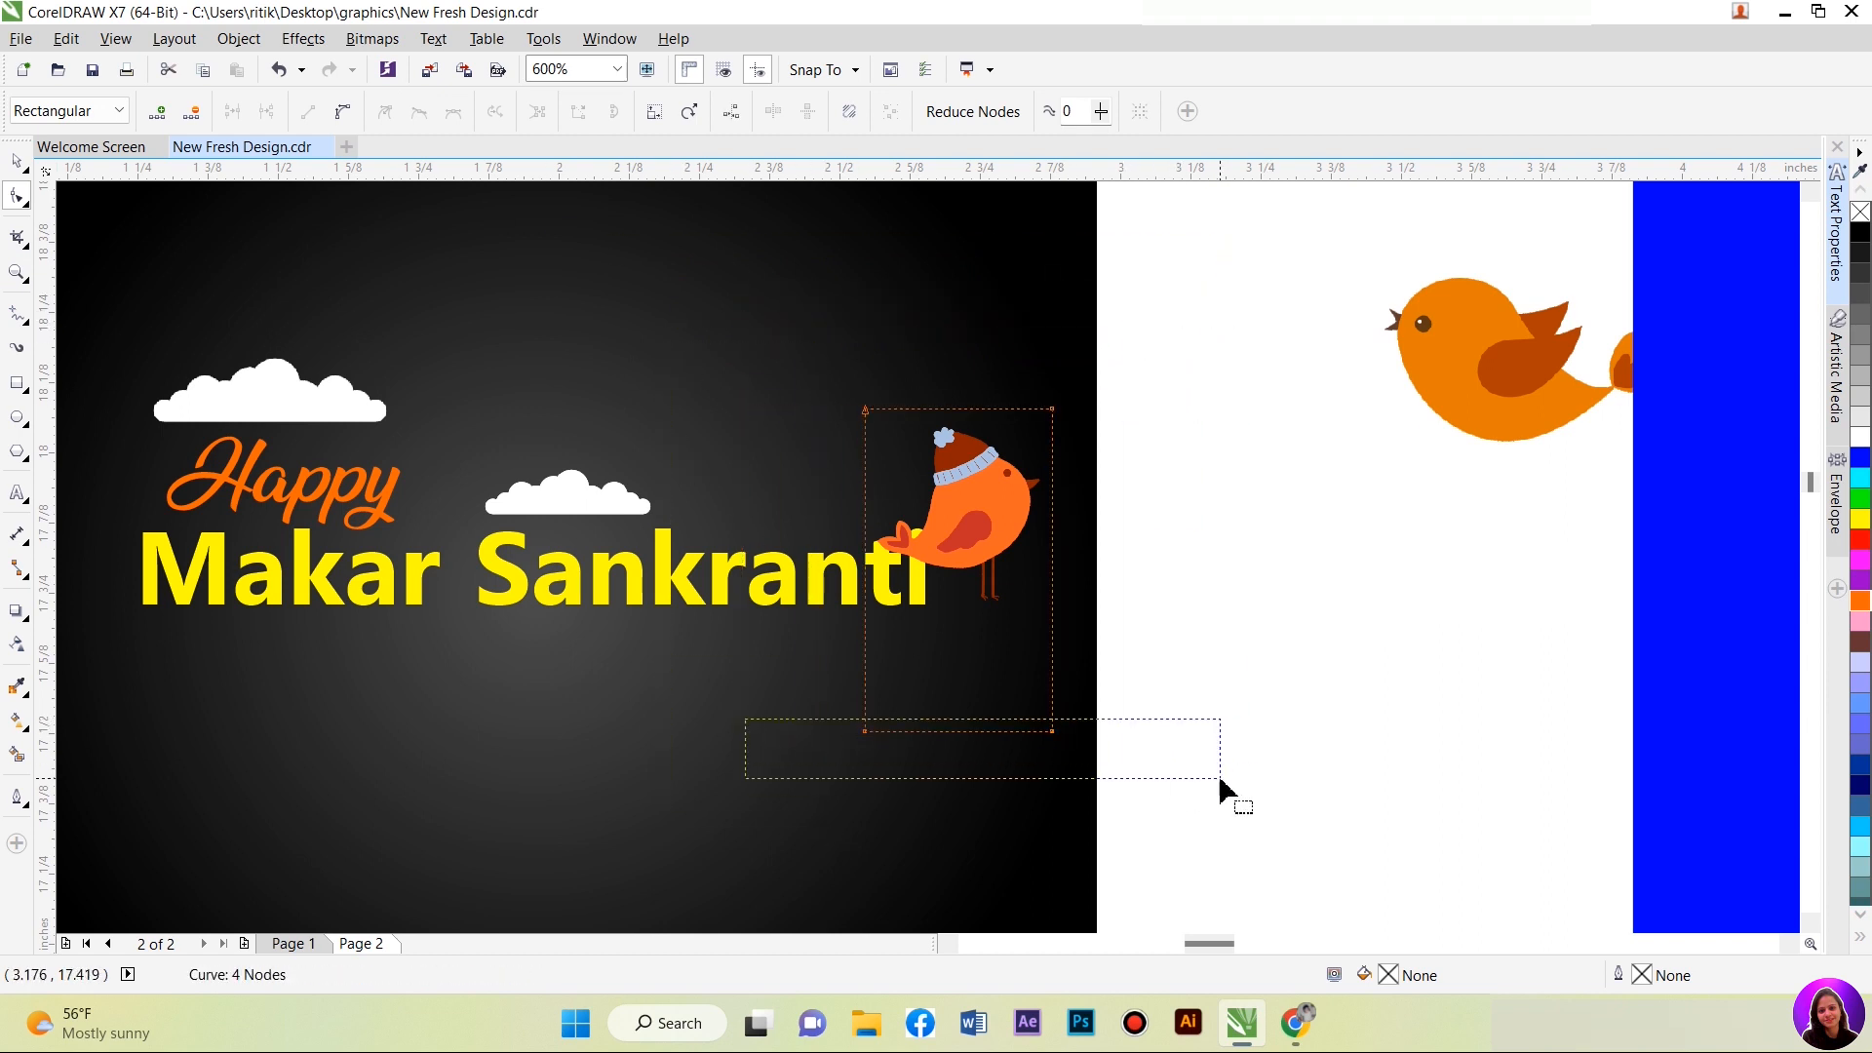
drag(1053, 733, 1053, 621)
key(space)
drag(1014, 535, 1292, 666)
Step: Convert the spare bird copy to Paletted (8-bit) colour mode
click(378, 44)
mouse_move(447, 260)
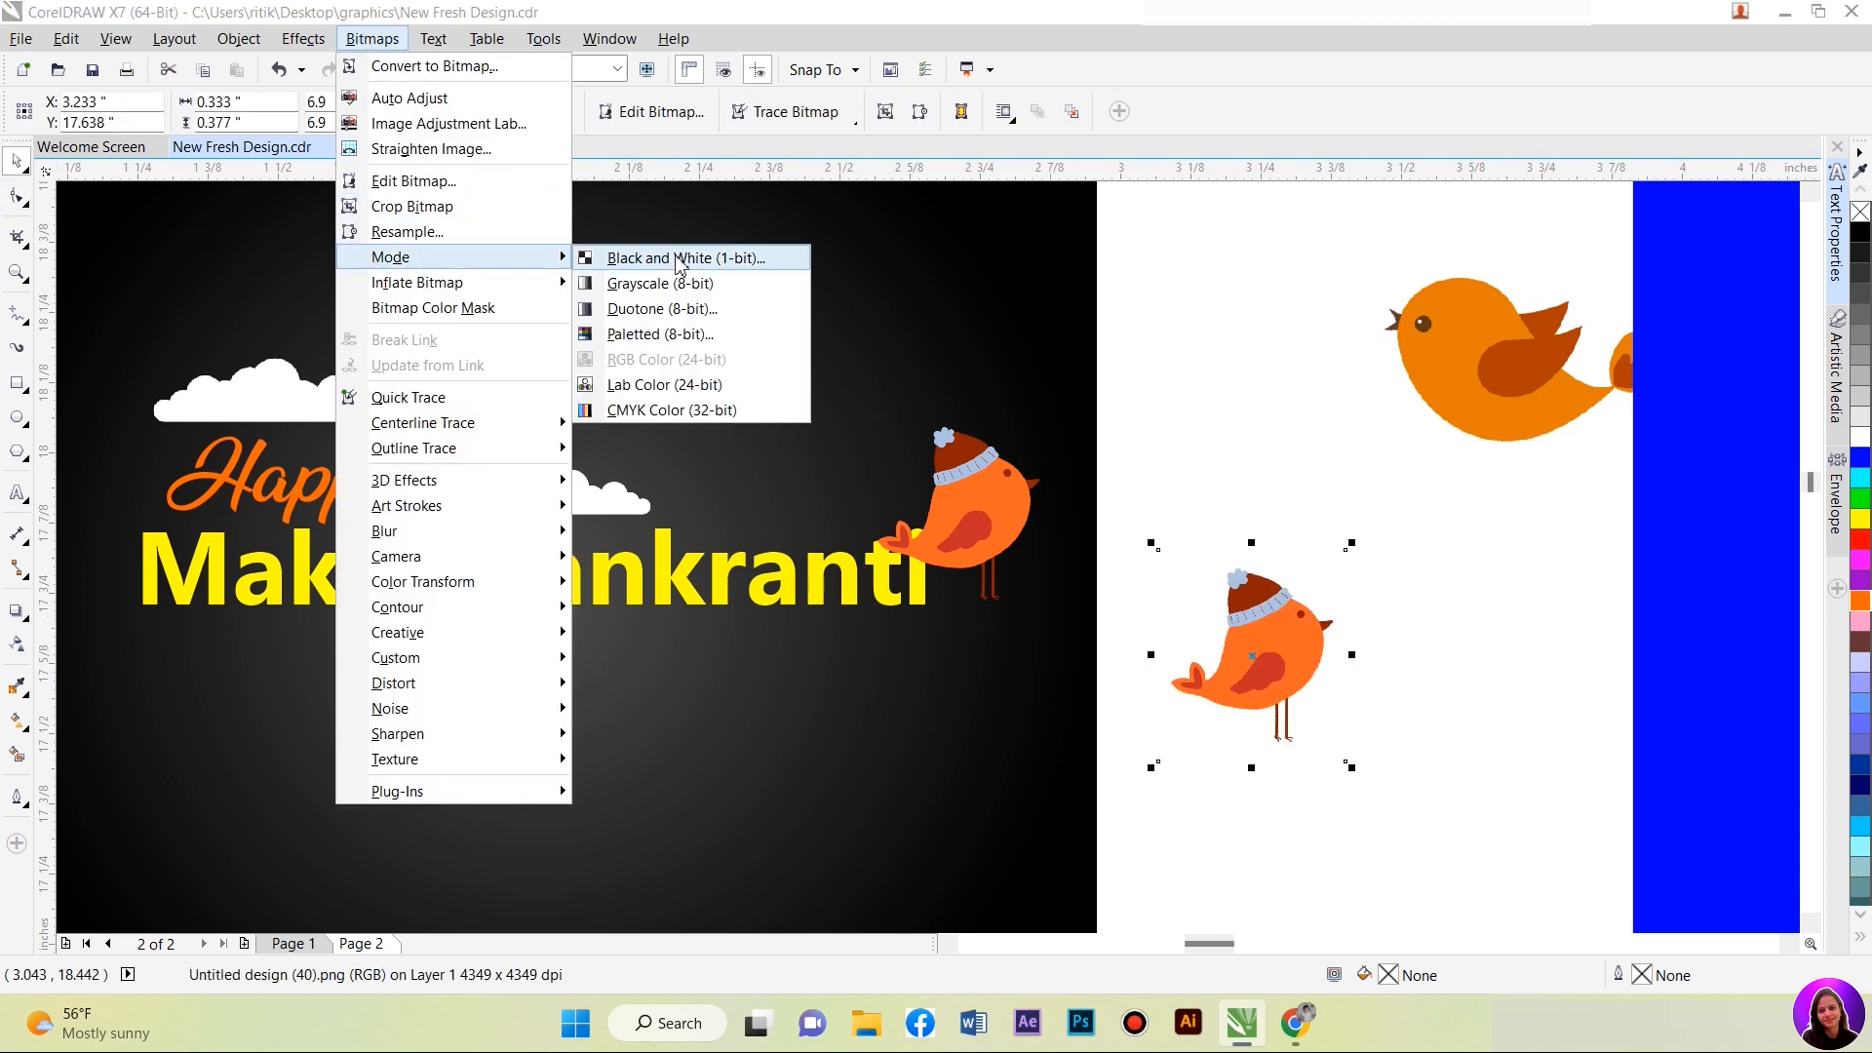
click(780, 325)
click(992, 842)
Step: Try an Outline Trace of the bird copy at maximum detail, then cancel it
right_click(1285, 624)
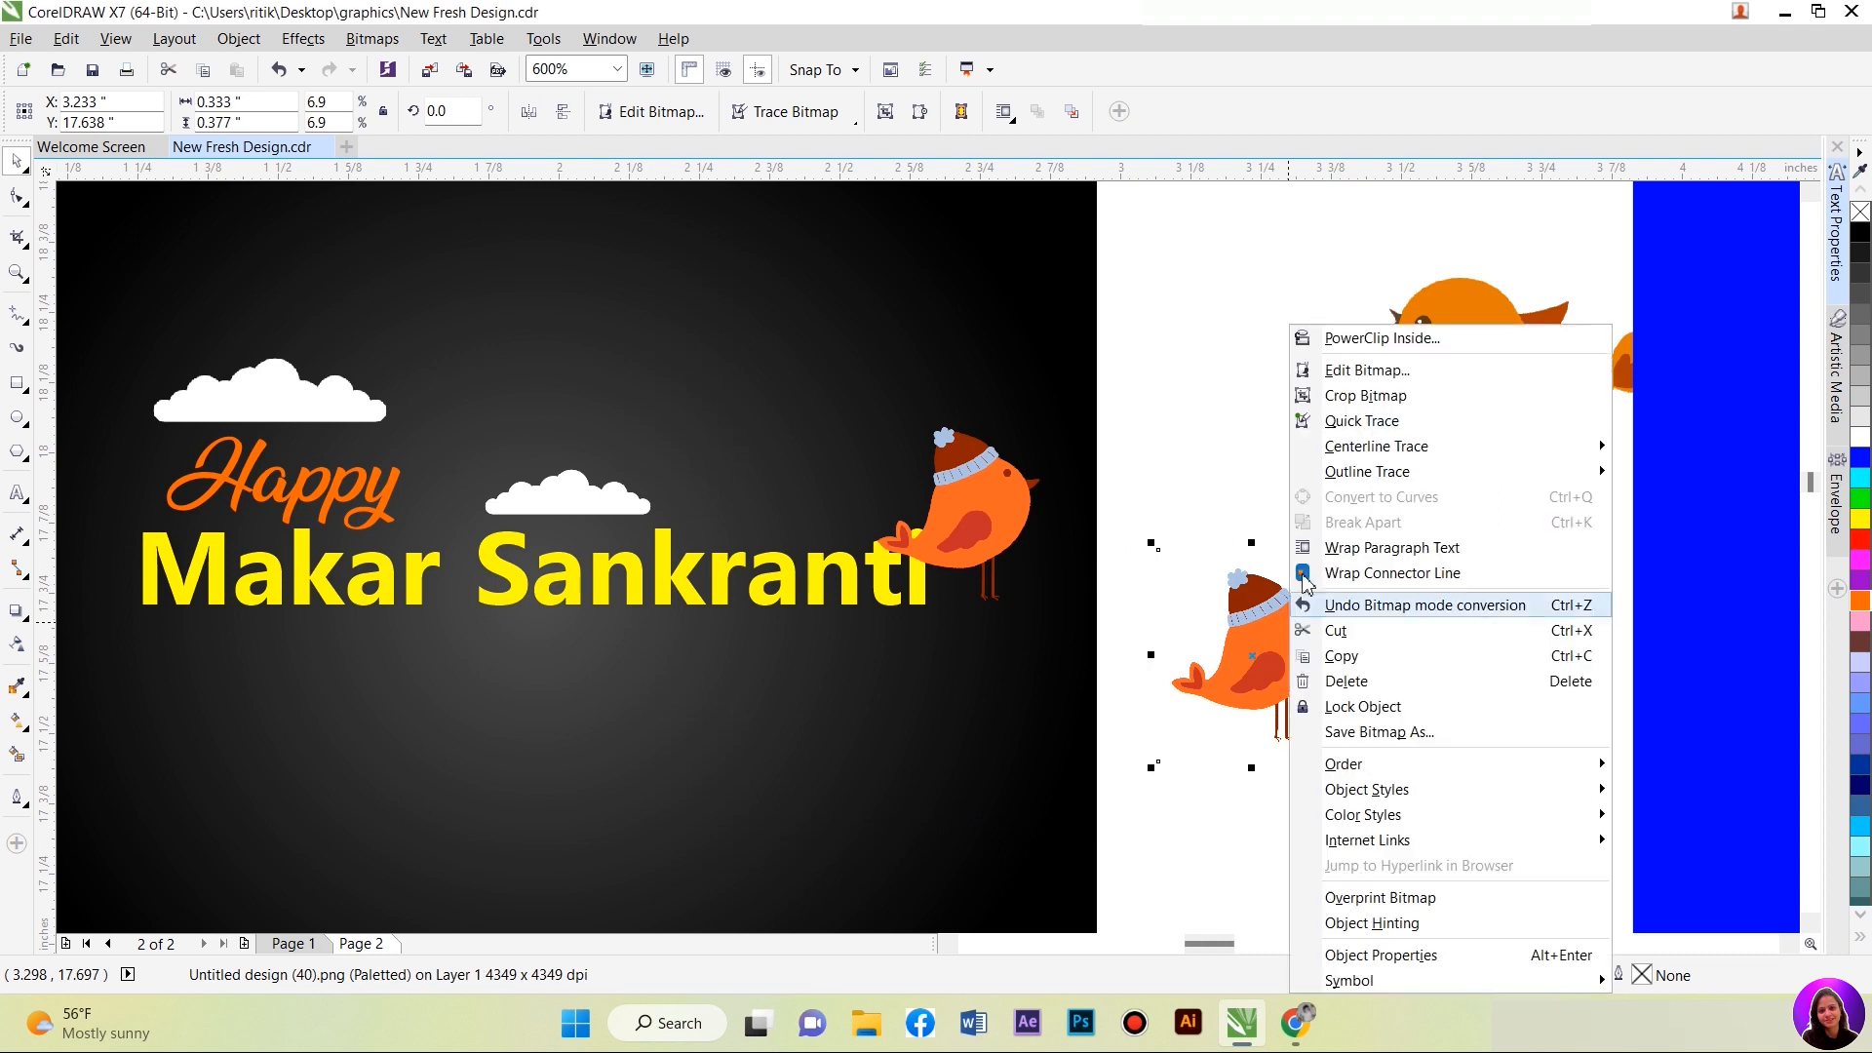
mouse_move(1424, 472)
click(1666, 485)
click(482, 500)
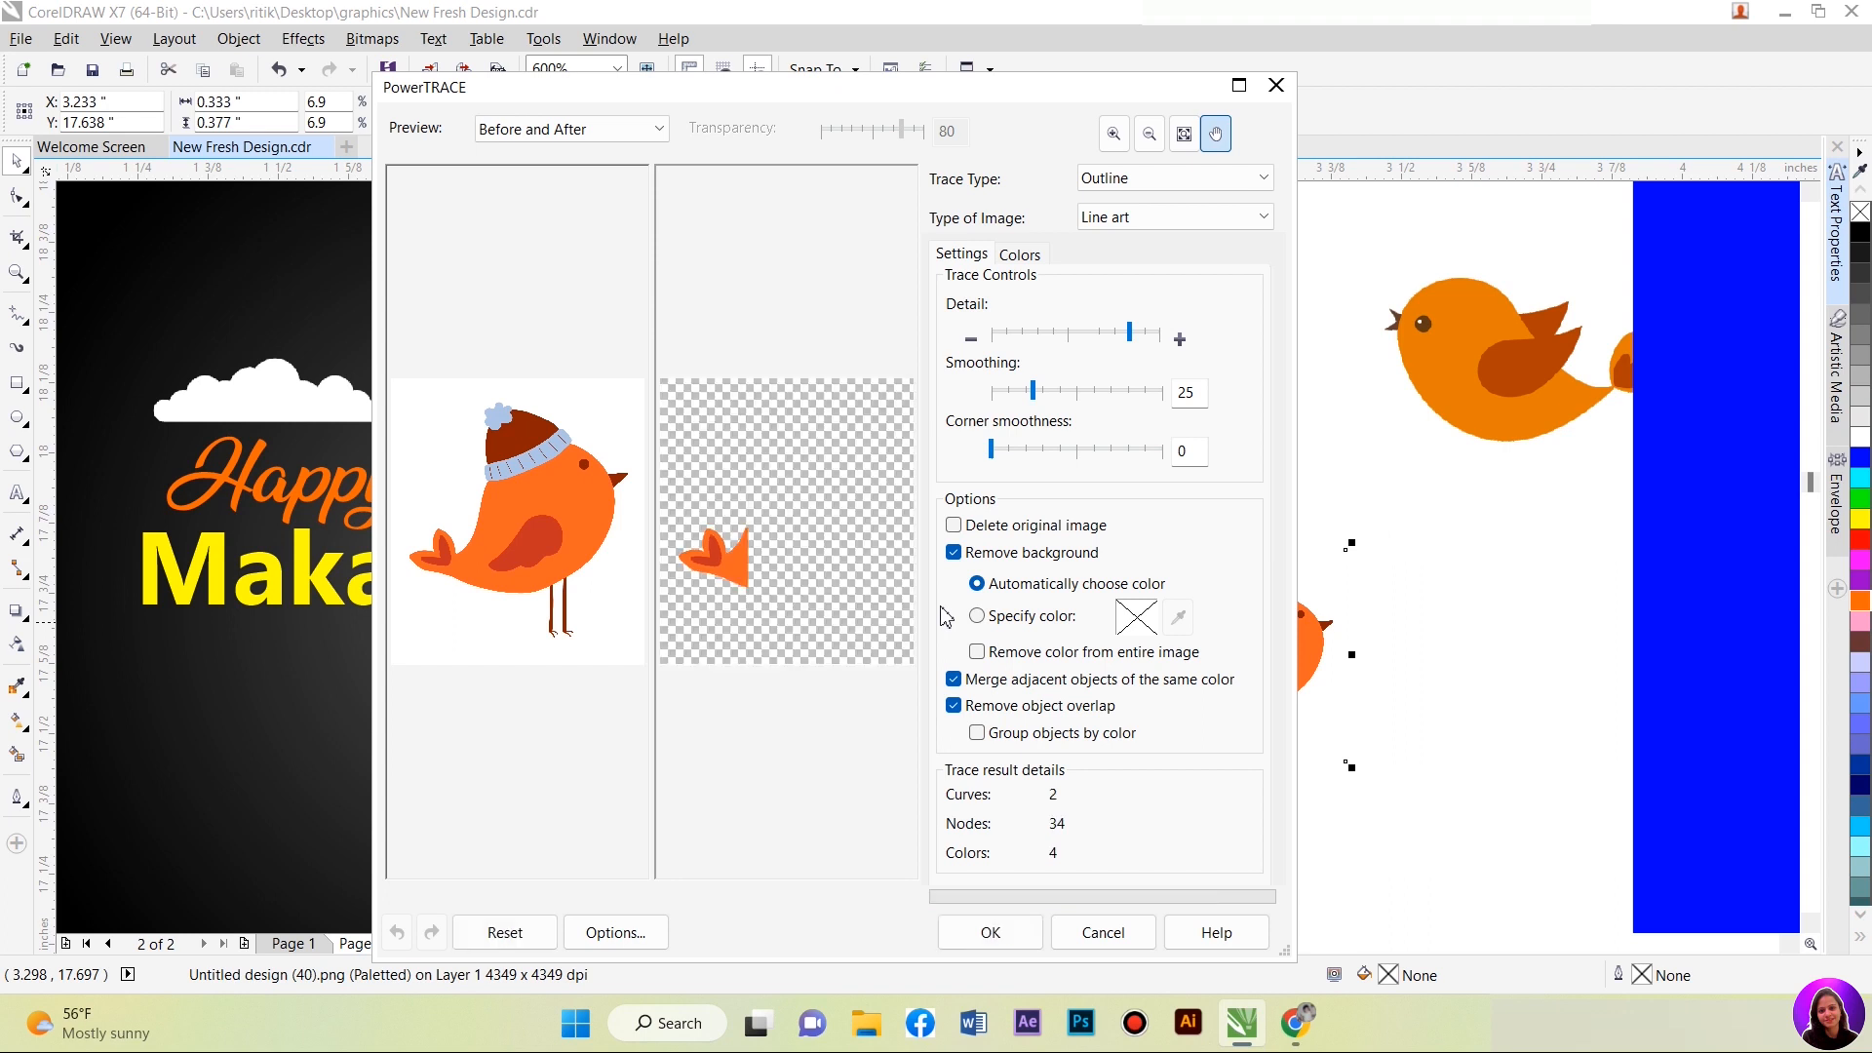
click(1159, 335)
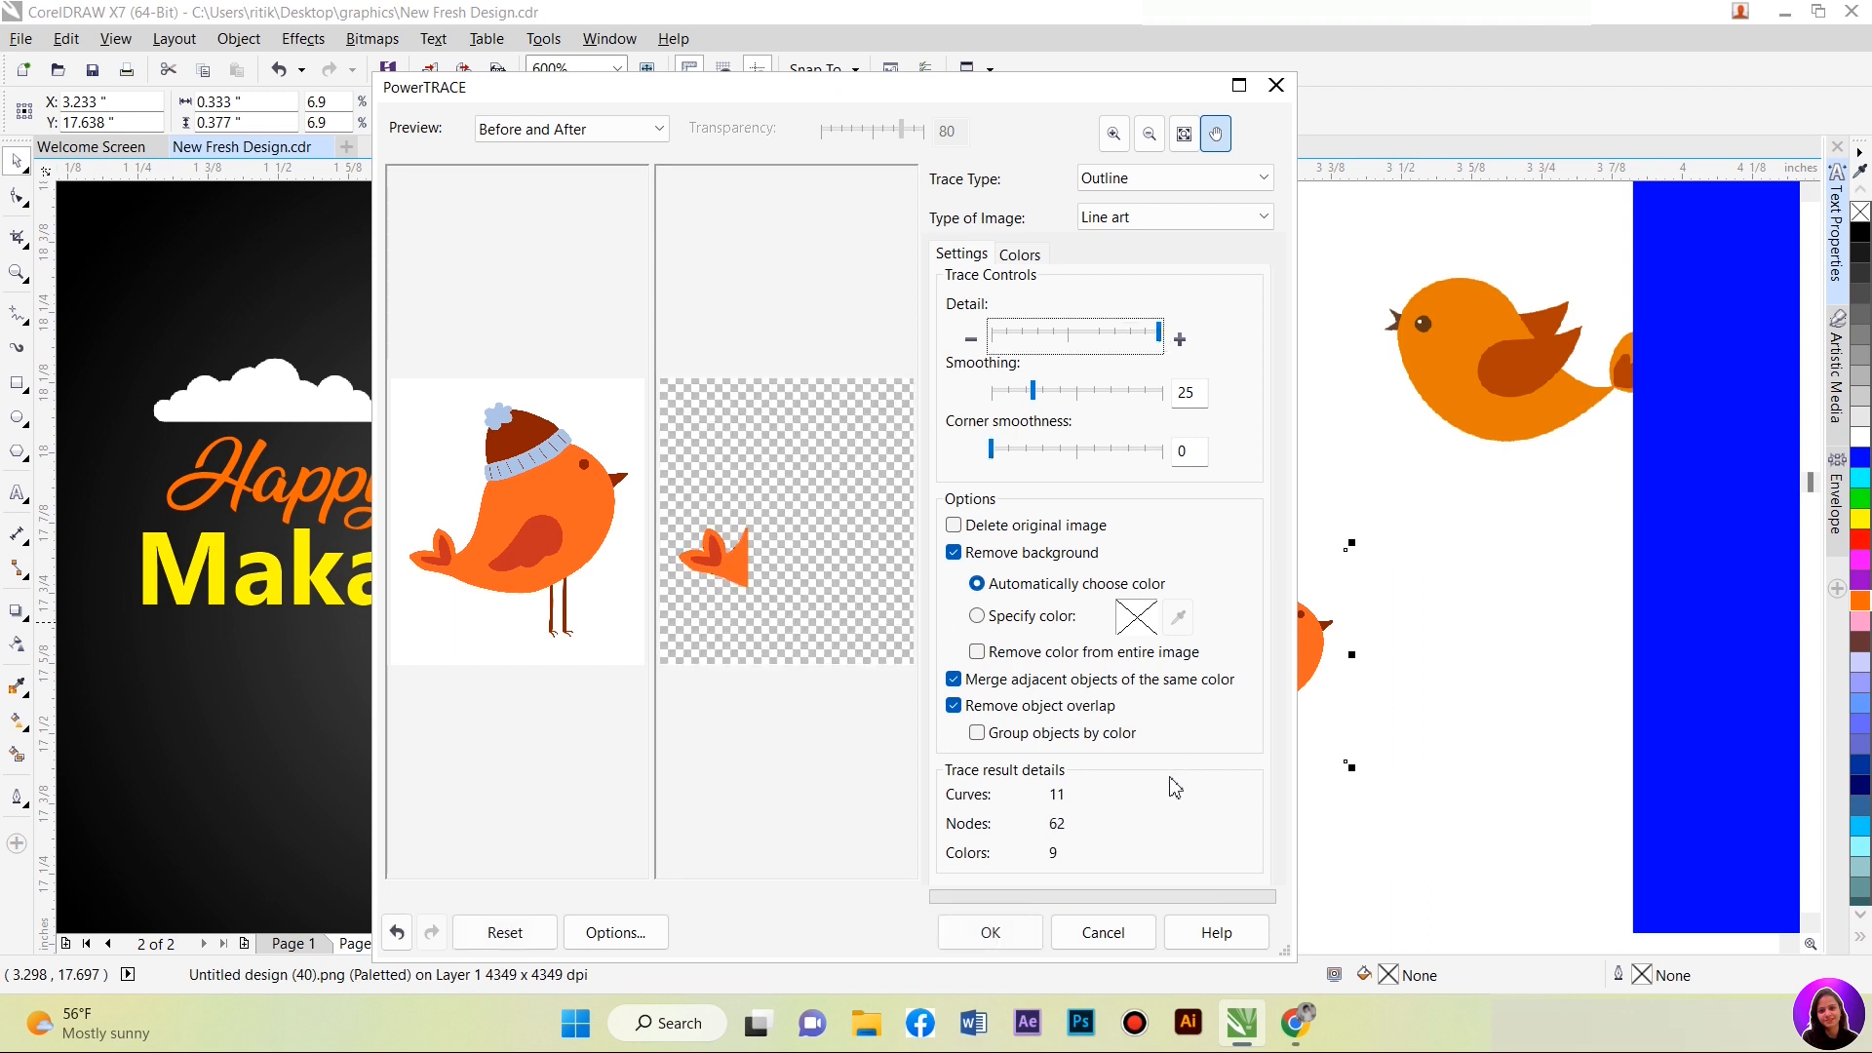
click(1104, 934)
Step: Shrink the card's capped bird to about 3% and perch it above 'kr' in Sankranti
click(994, 524)
drag(1058, 402, 946, 527)
scroll(777, 549, up, 1)
drag(1082, 622, 717, 518)
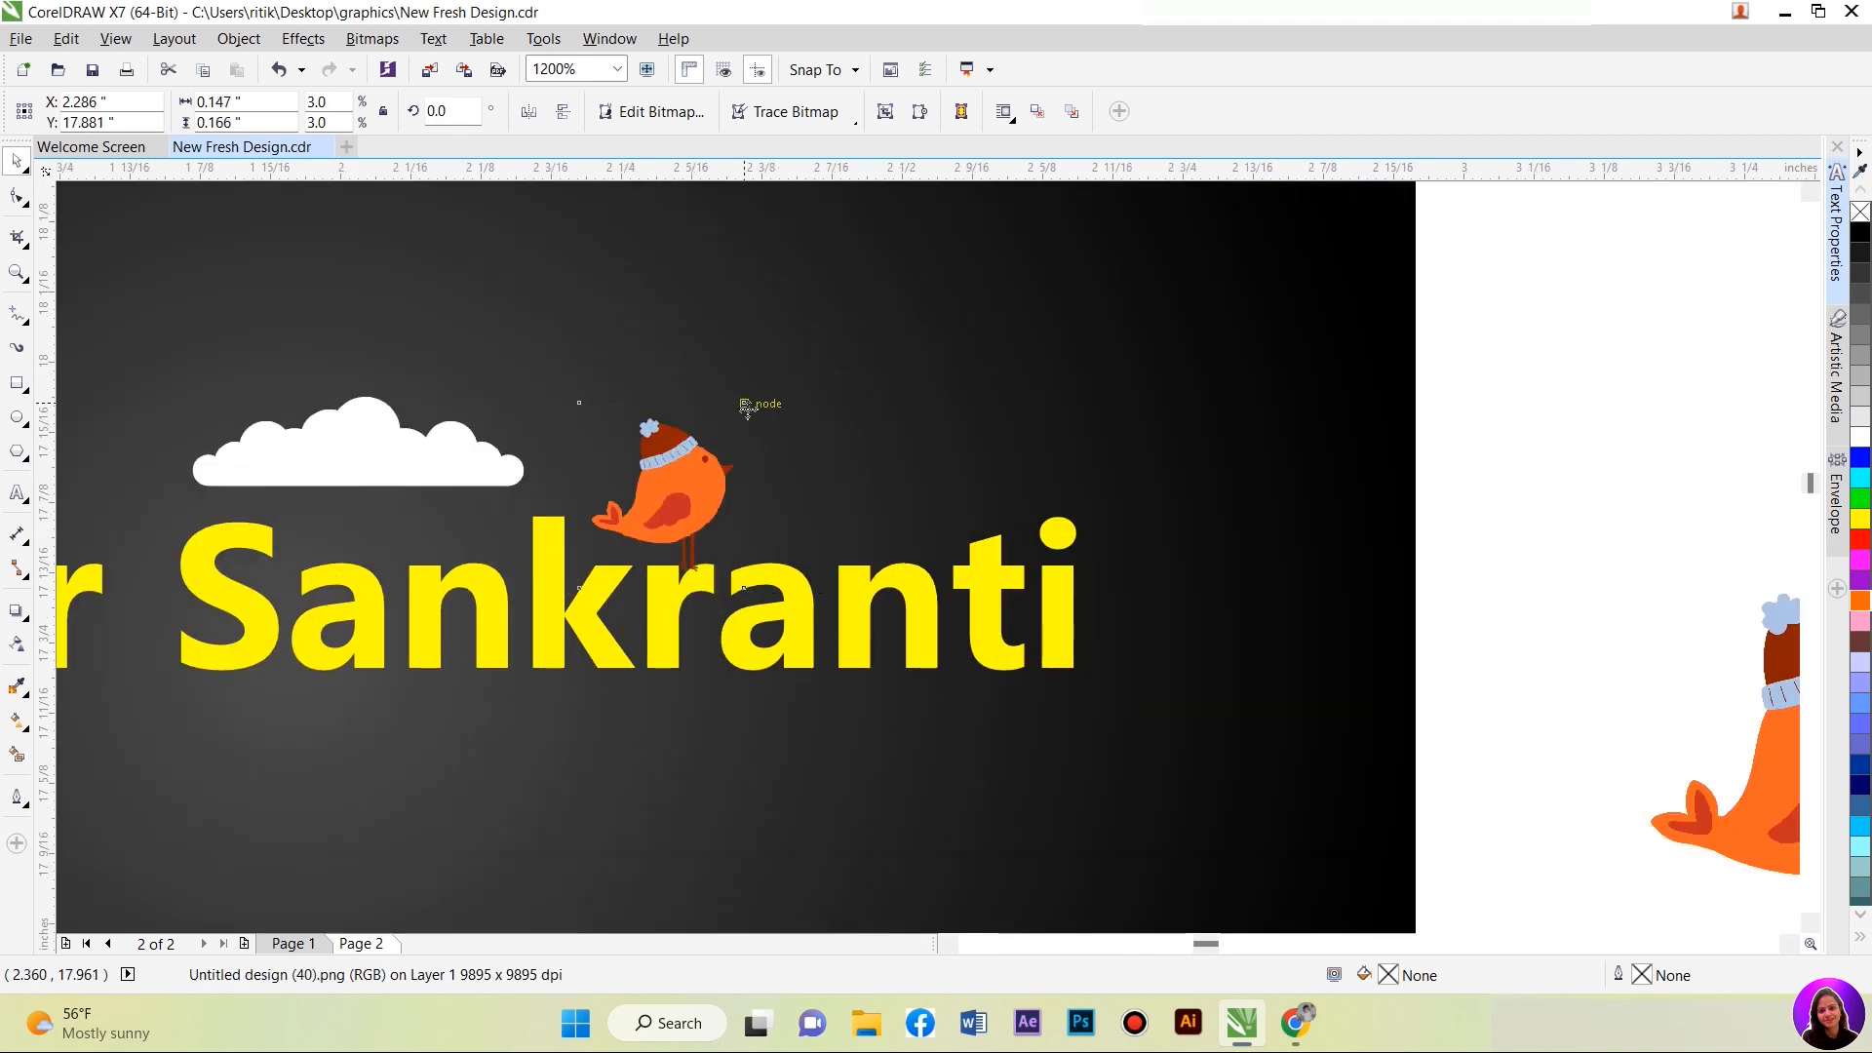
Step: Shrink the capped bird further above the letter k and place the flying bird over it
drag(572, 397, 600, 428)
drag(694, 479, 644, 478)
scroll(655, 545, up, 1)
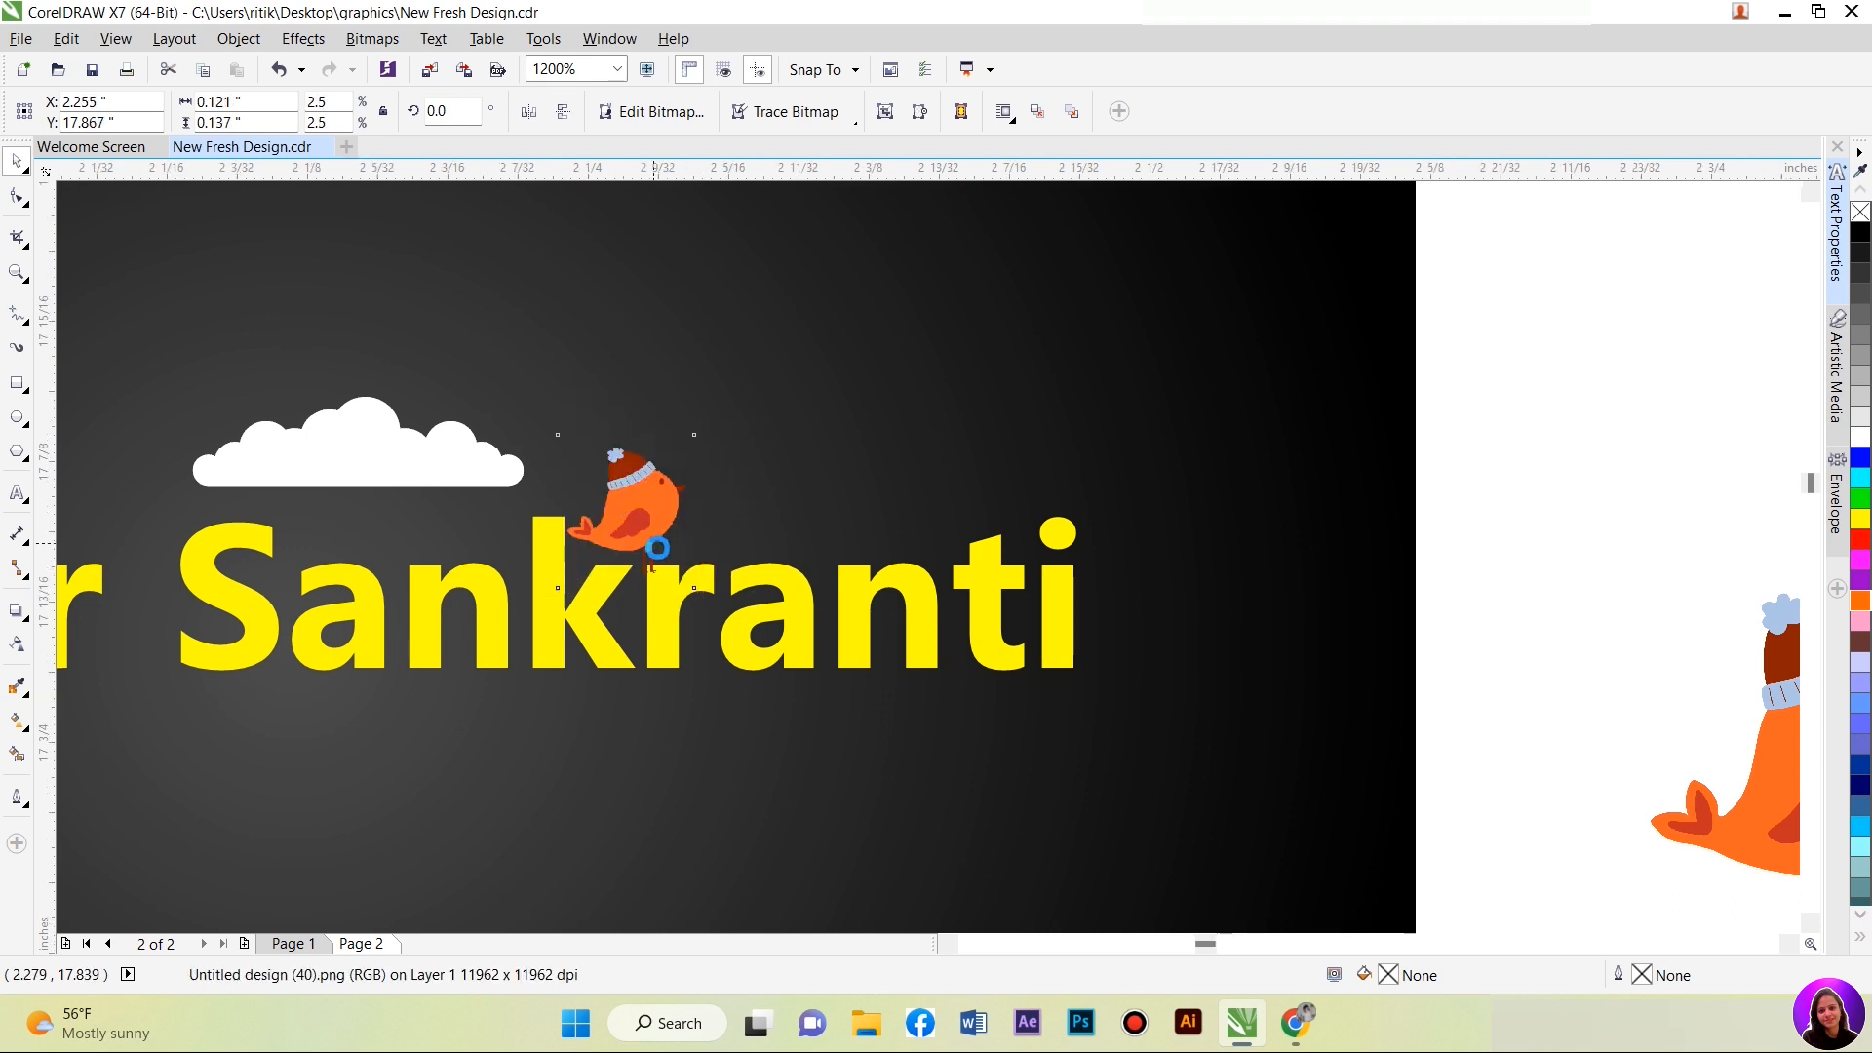
scroll(658, 548, up, 1)
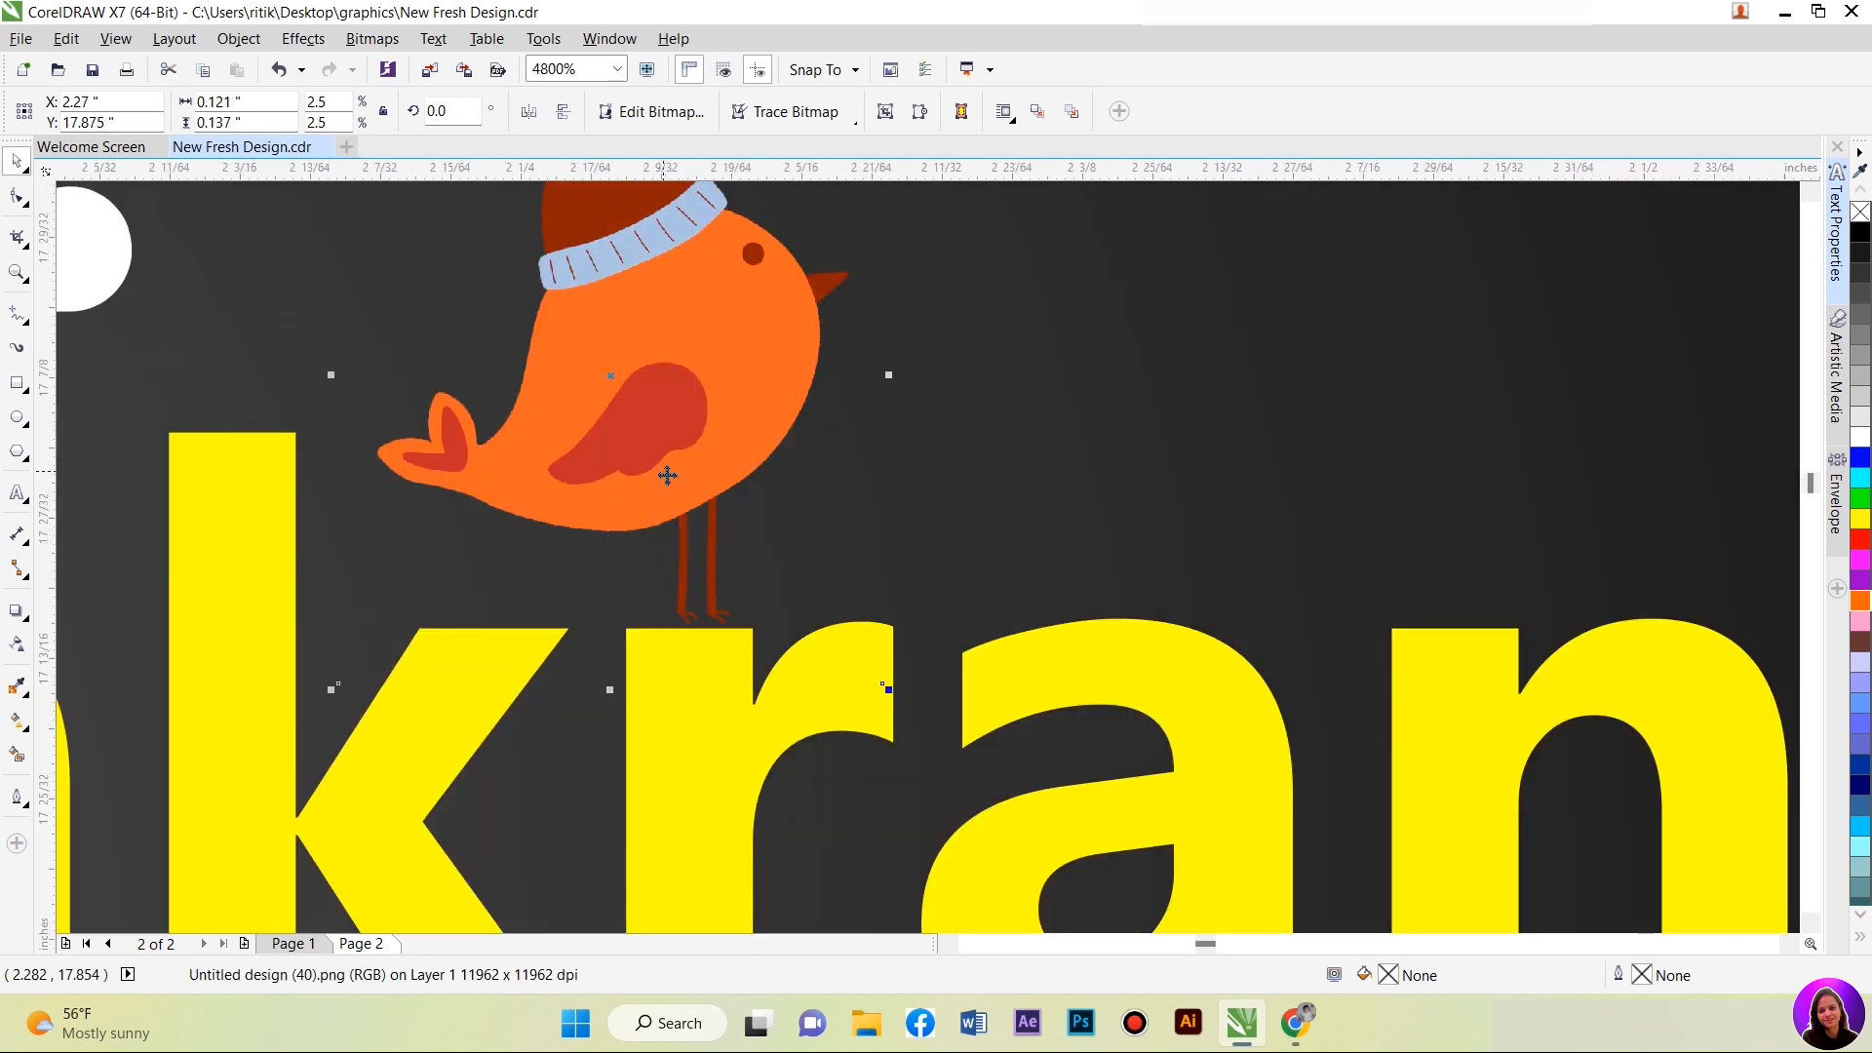
scroll(667, 475, down, 3)
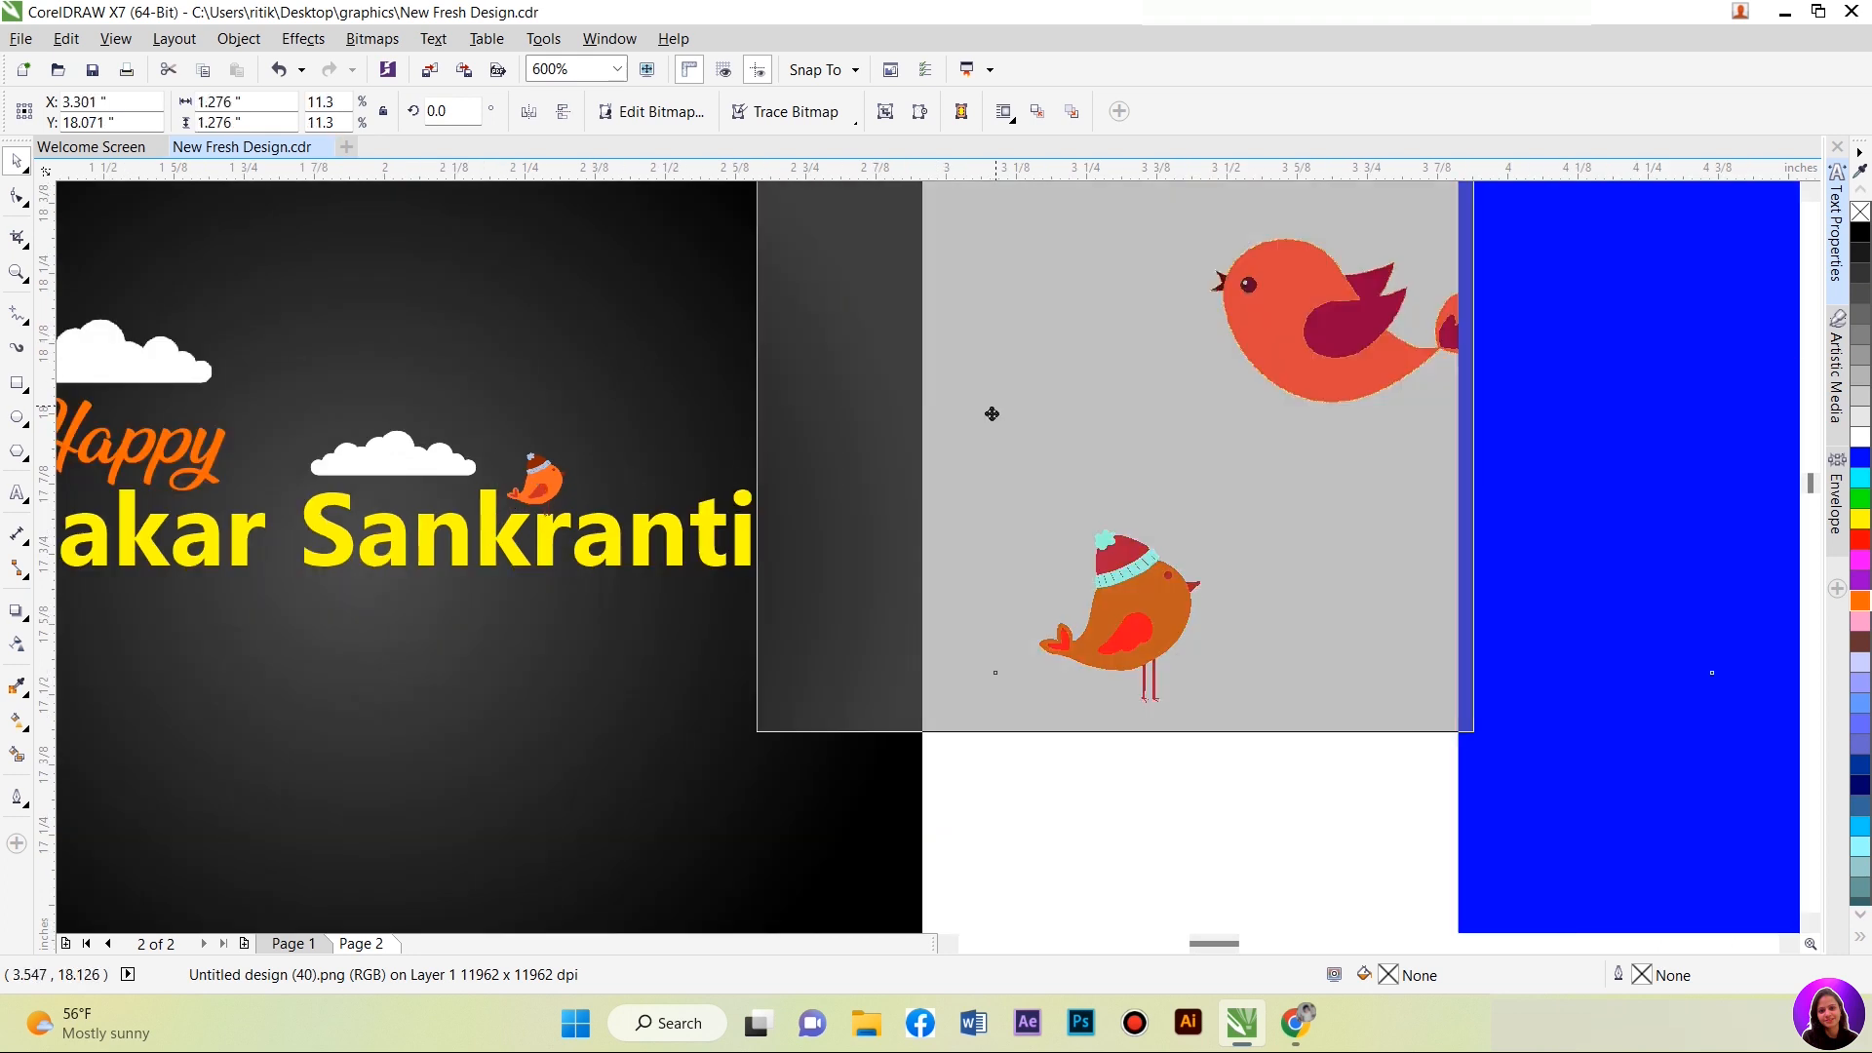
drag(992, 413, 961, 436)
drag(919, 374, 931, 521)
Step: Crop the flying orange bird image tightly while keeping its legs visible
click(16, 196)
scroll(641, 491, down, 1)
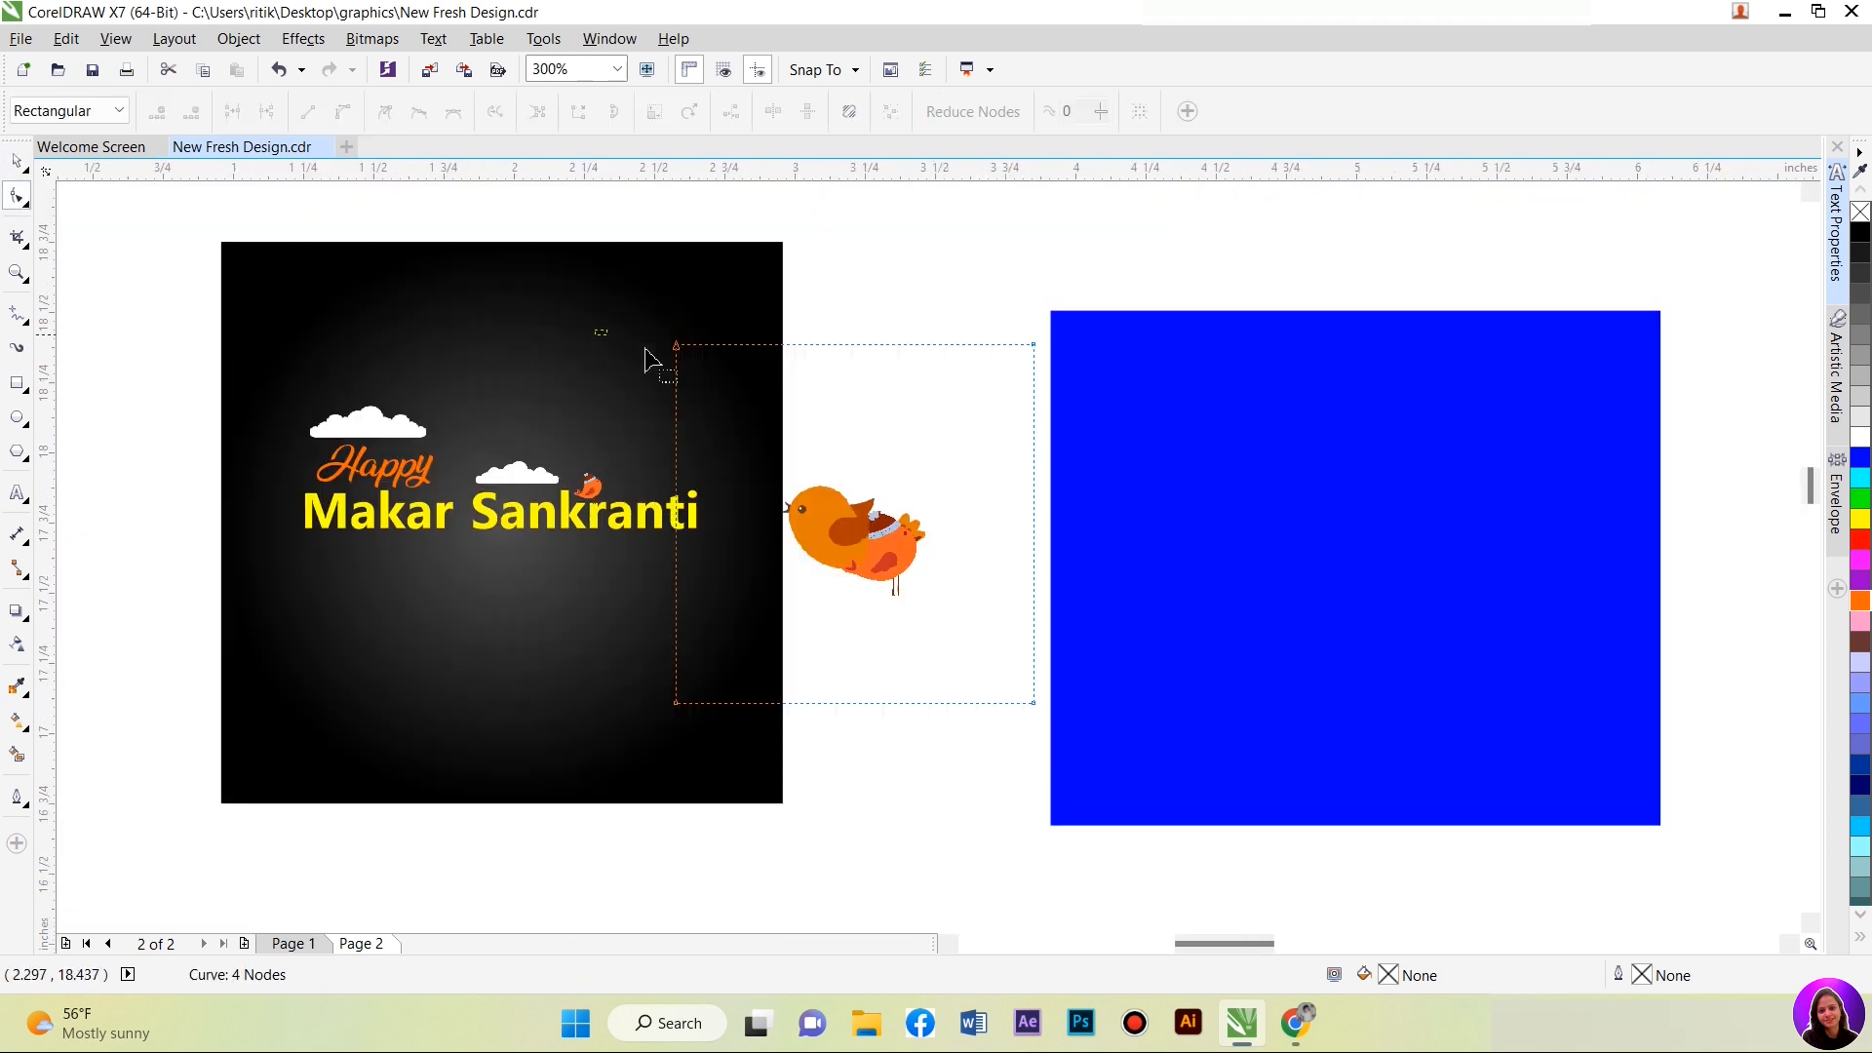
drag(1031, 346, 1032, 469)
drag(610, 653, 1180, 777)
drag(1034, 702, 894, 592)
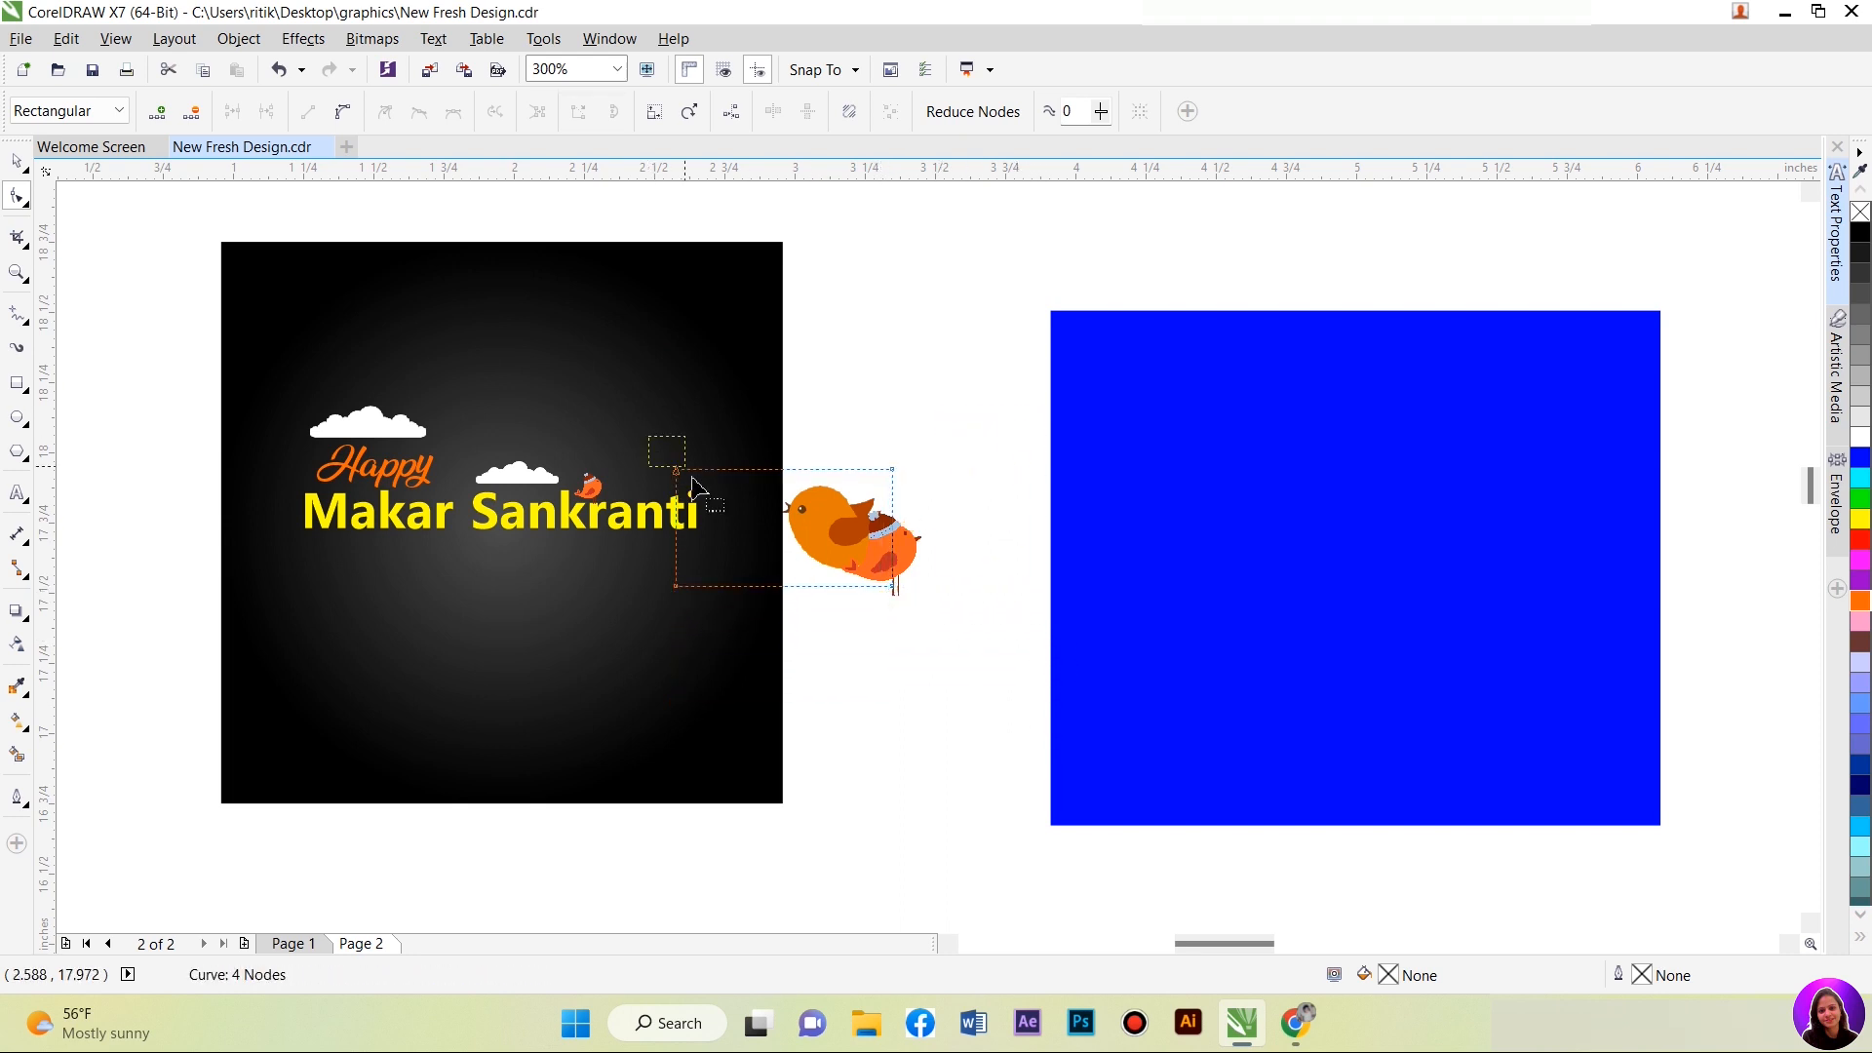
drag(695, 592, 784, 591)
scroll(819, 541, up, 2)
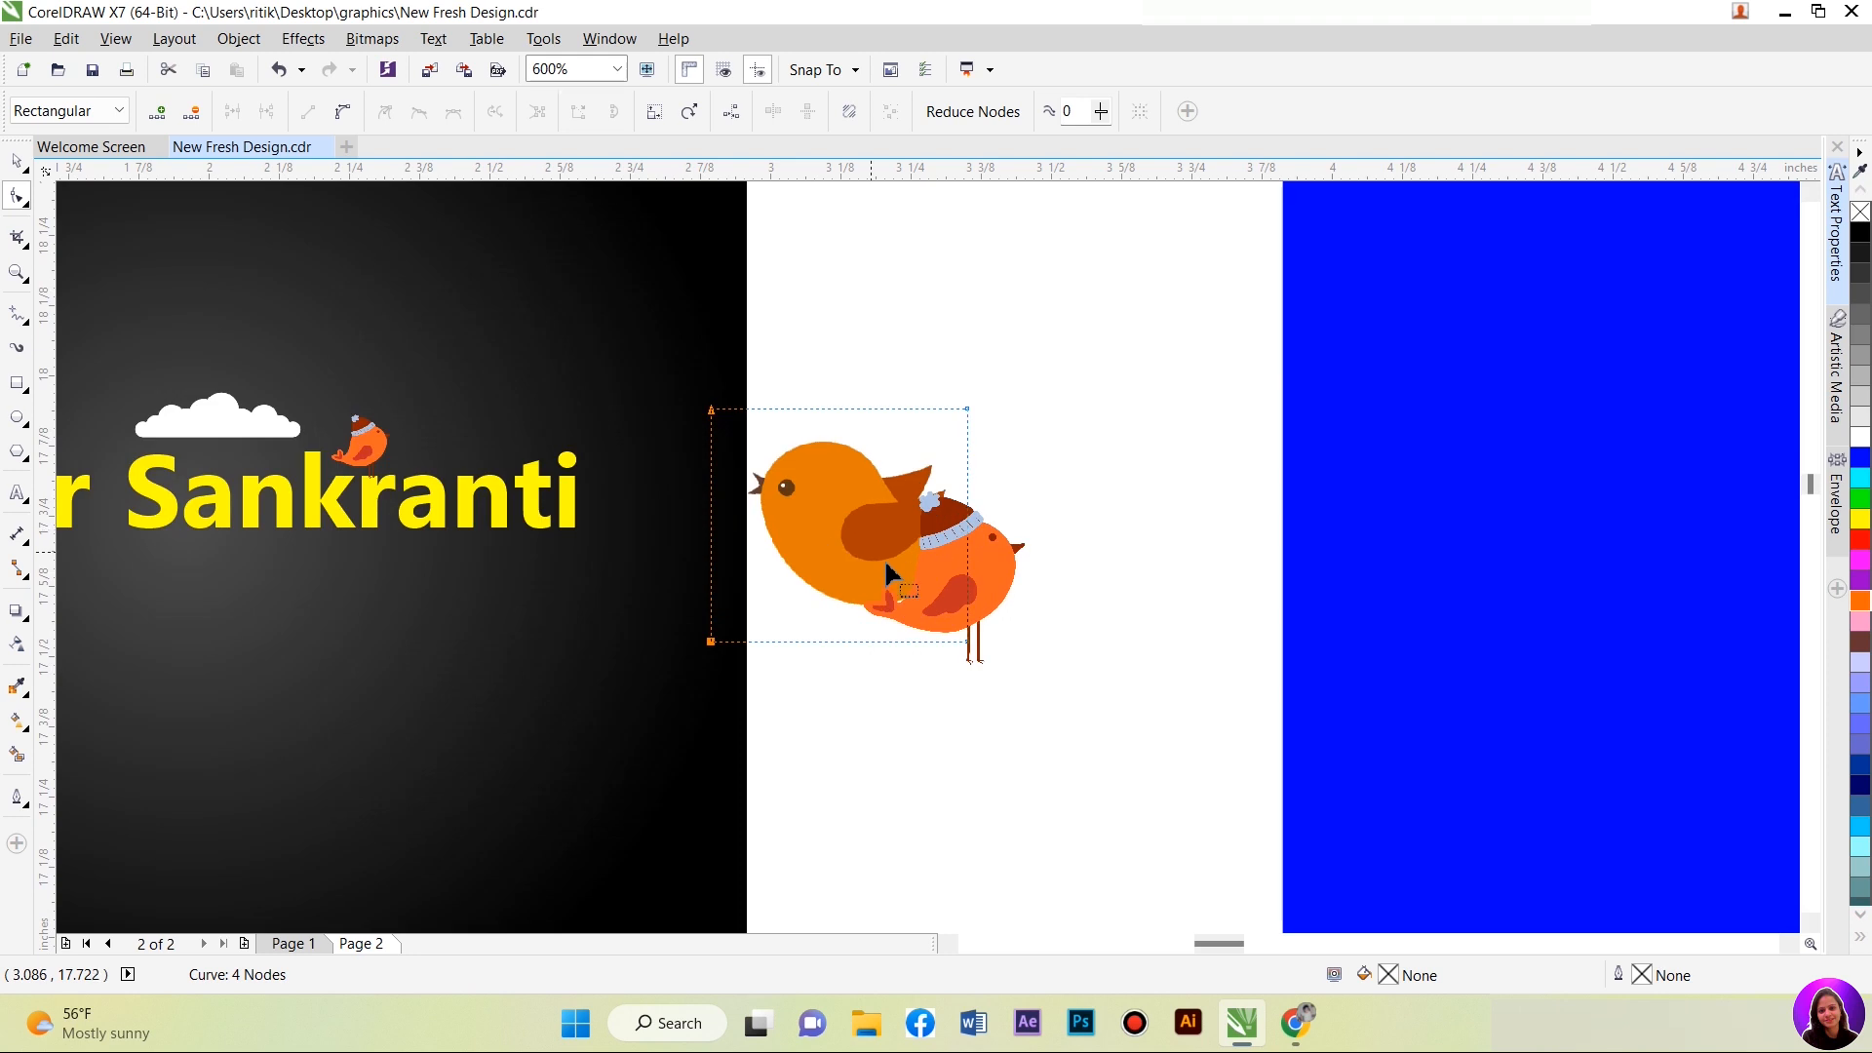
drag(970, 650, 1040, 644)
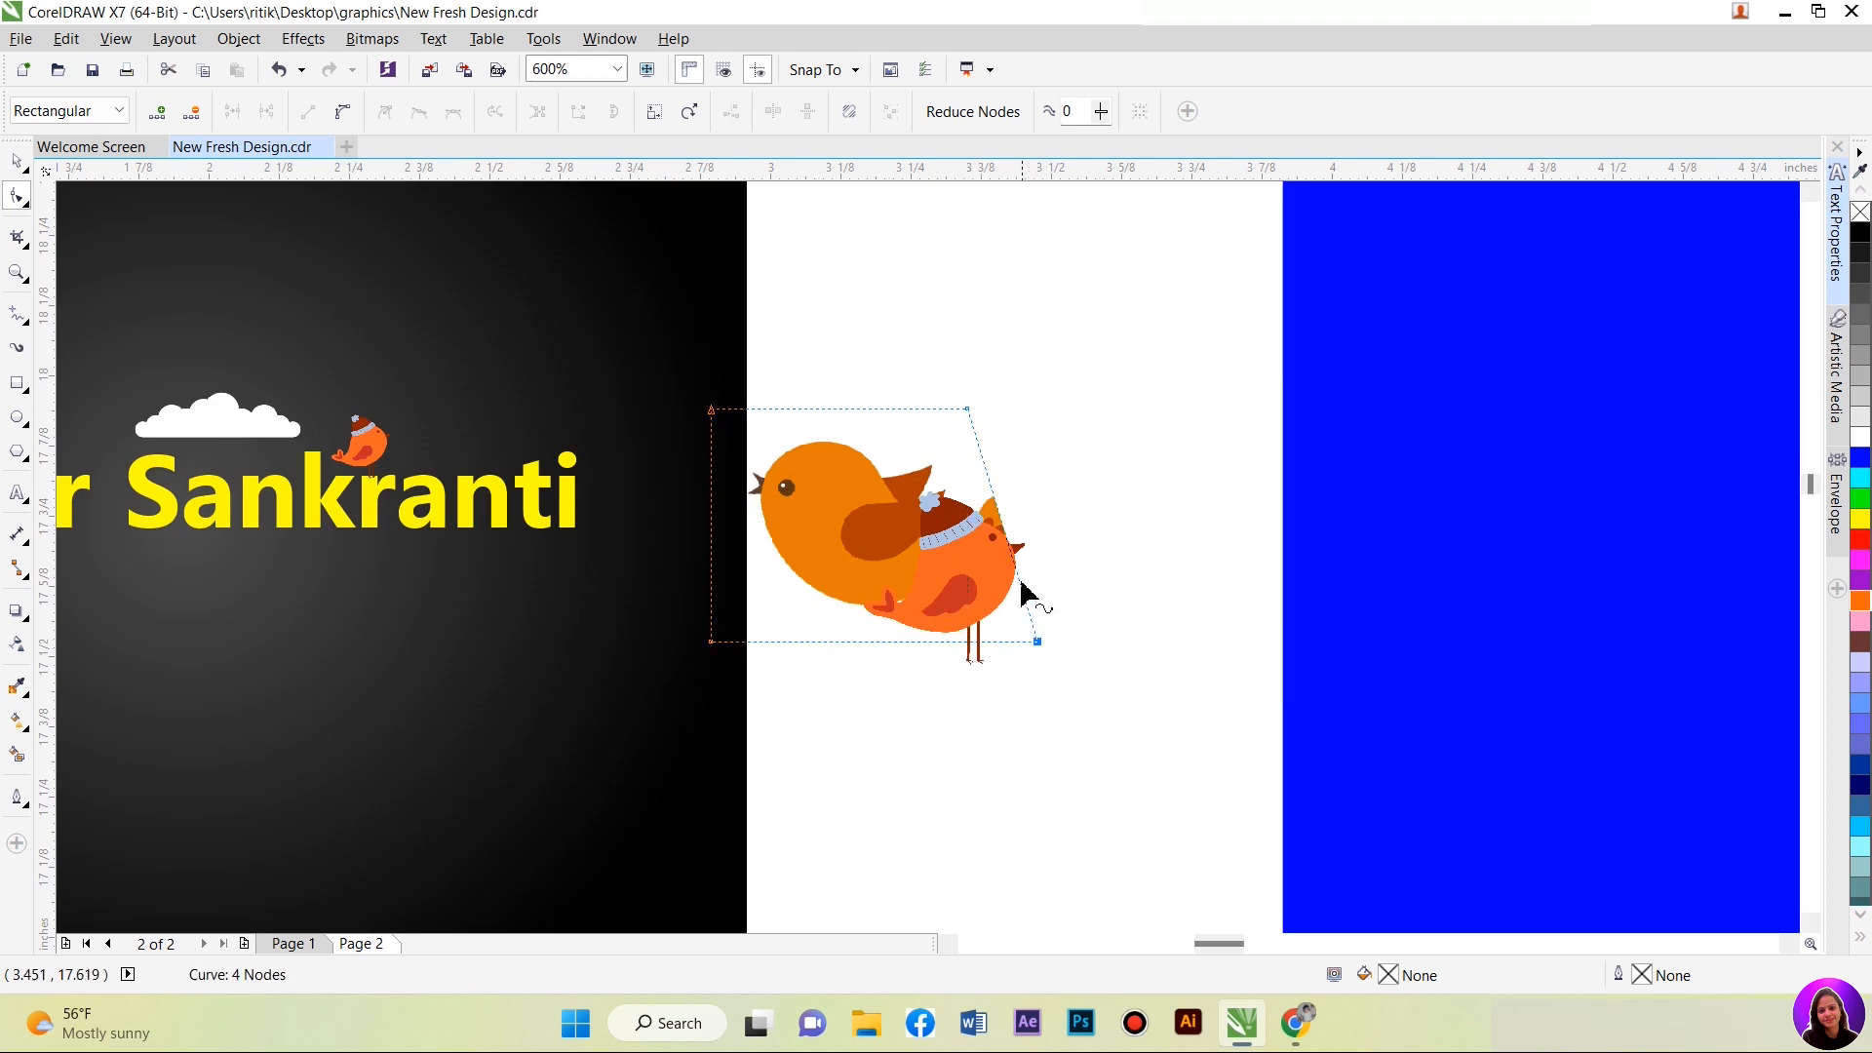
drag(967, 410, 1063, 409)
key(space)
Step: Bring the flying bird to the front and shrink it to about 1.7% beside the capped bird
drag(800, 514, 639, 429)
right_click(777, 452)
mouse_move(835, 760)
click(1121, 757)
drag(891, 297, 468, 459)
click(829, 448)
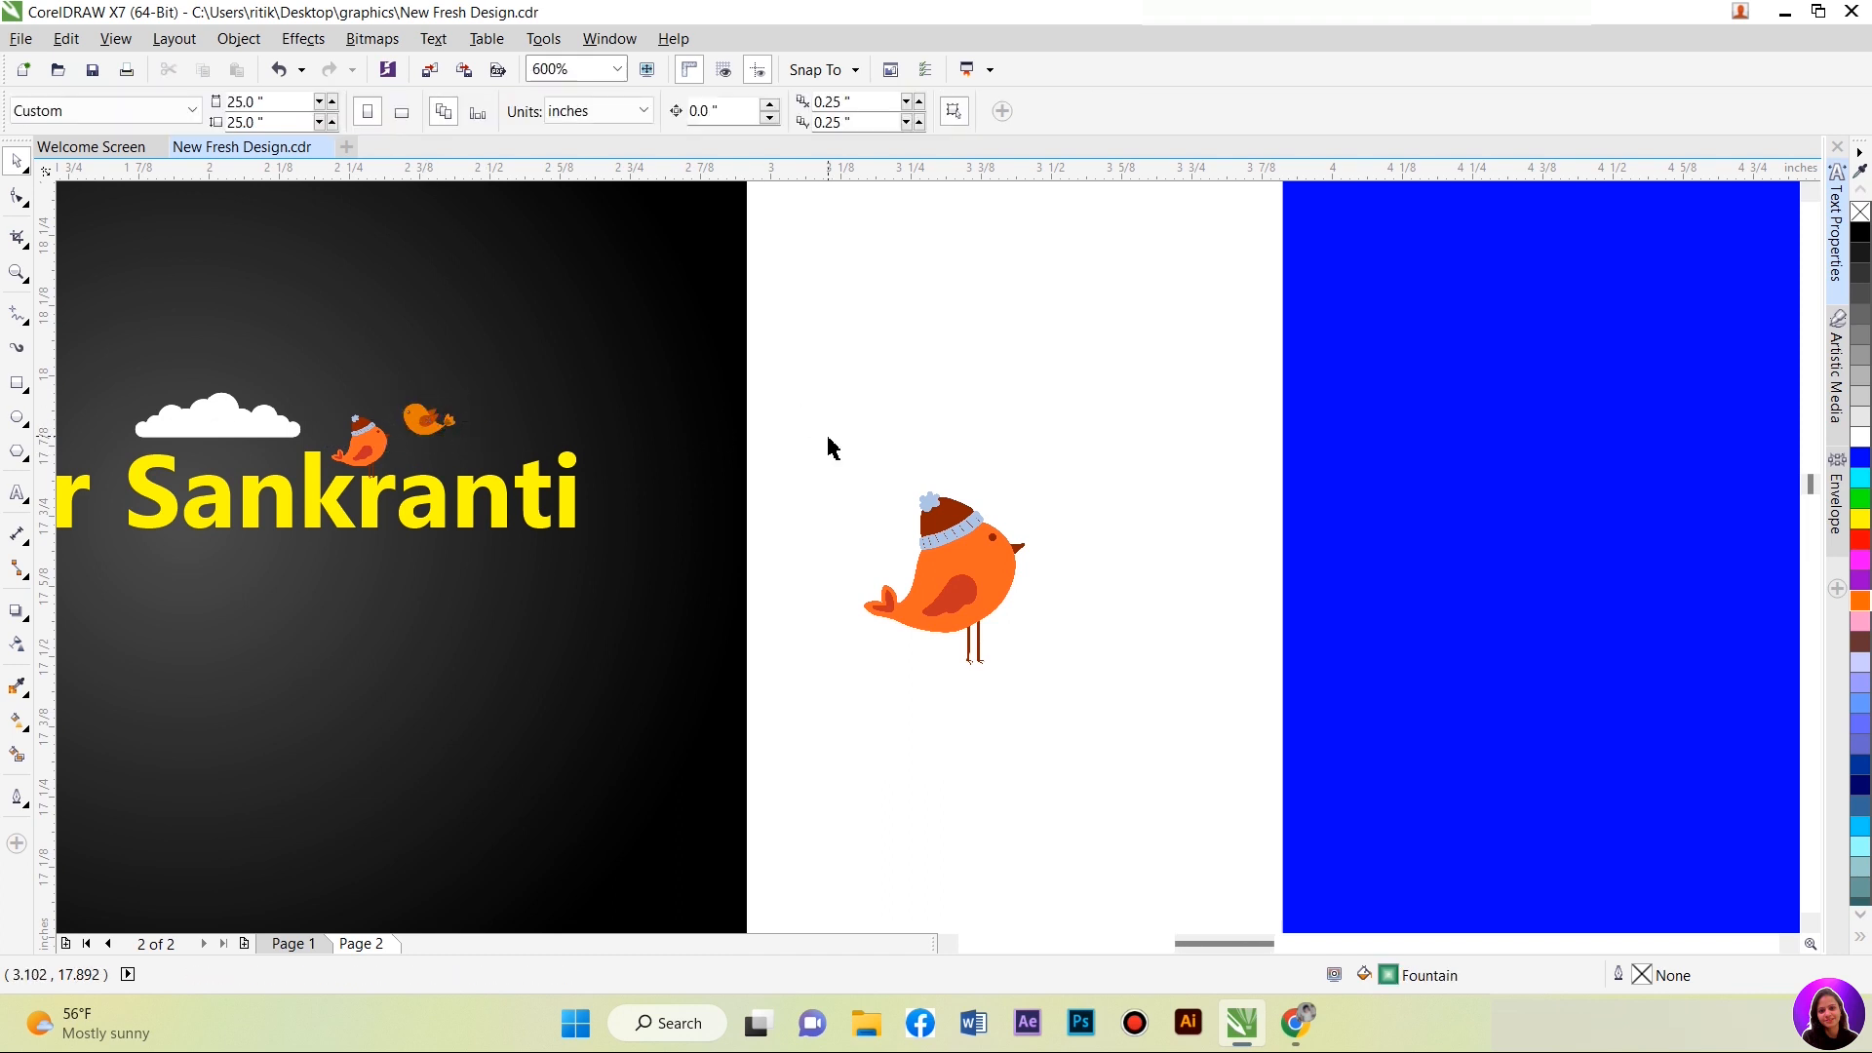
scroll(829, 449, down, 3)
scroll(582, 415, up, 3)
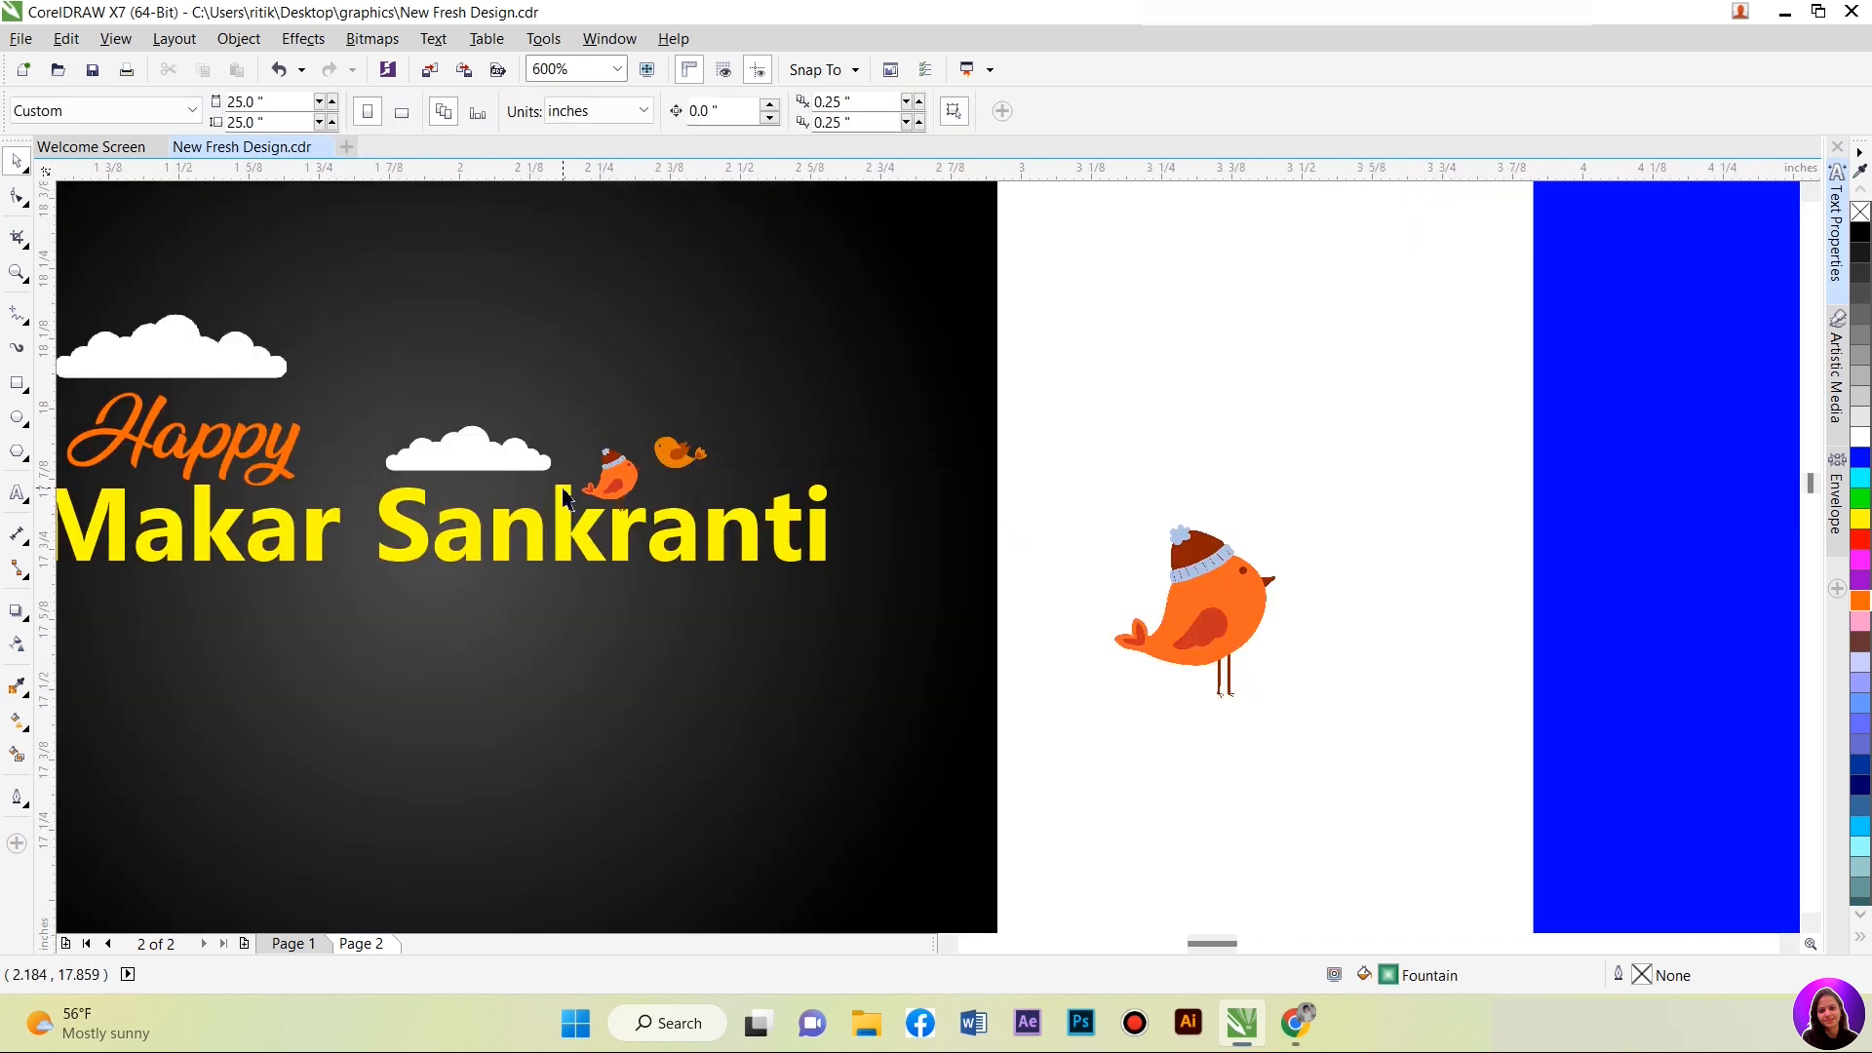
Step: Draw a thin upright bar below the title and convert it to curves
click(18, 384)
scroll(280, 614, down, 3)
scroll(217, 572, up, 3)
drag(241, 561, 251, 652)
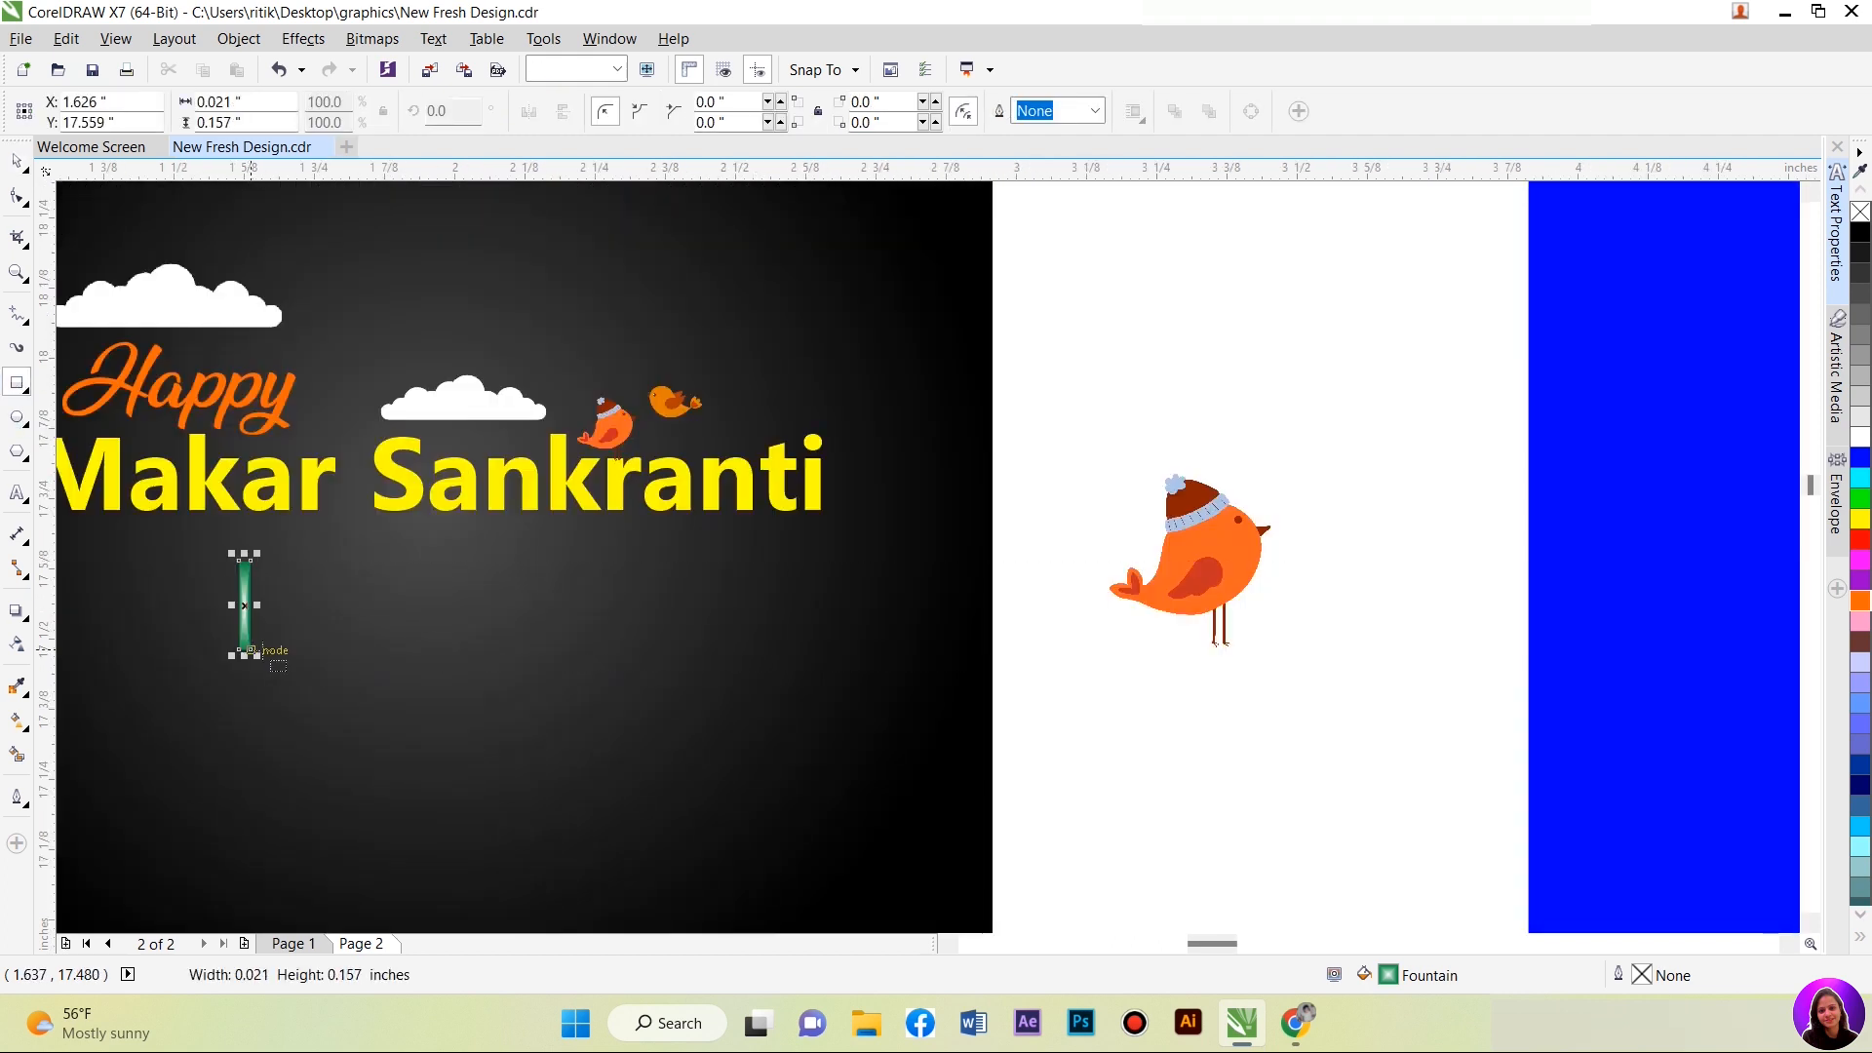
key(space)
key(ctrl+q)
key(F10)
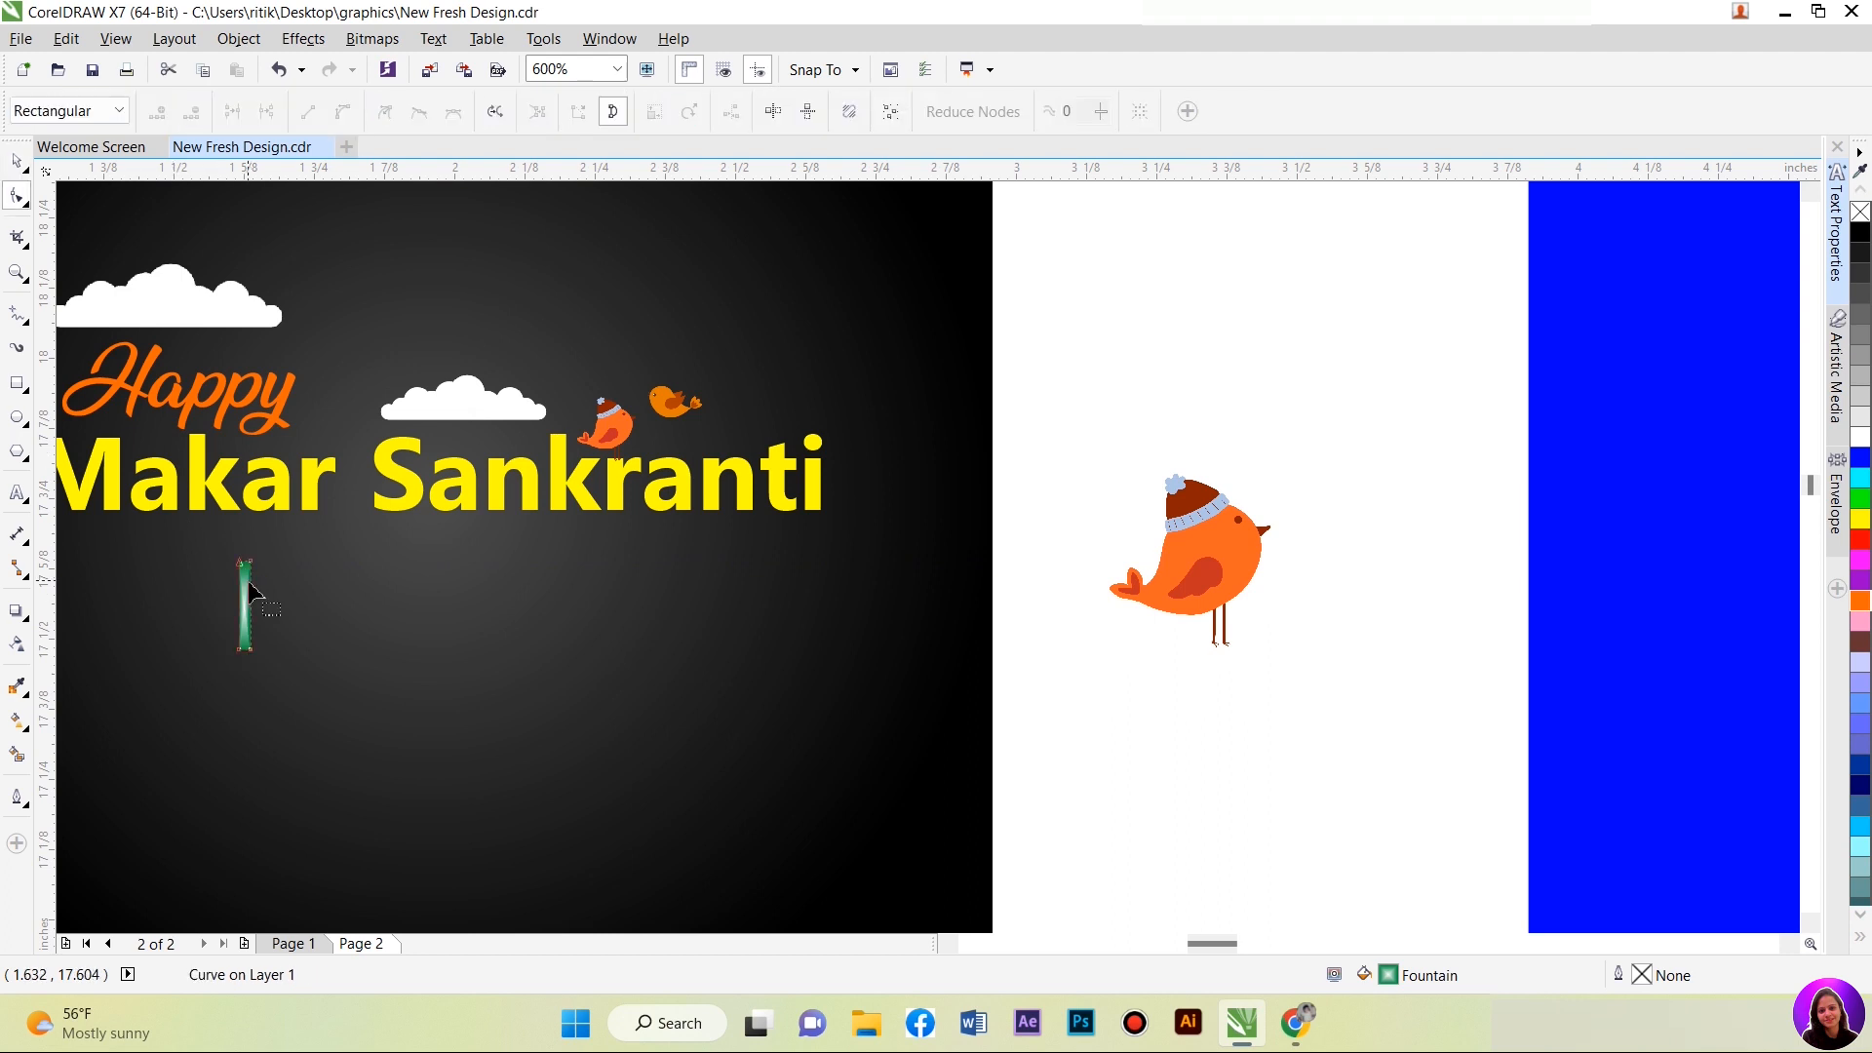
Step: Bend the bar's top, bottom and left edges into a crescent arc
scroll(244, 600, up, 3)
drag(199, 439, 378, 883)
click(314, 518)
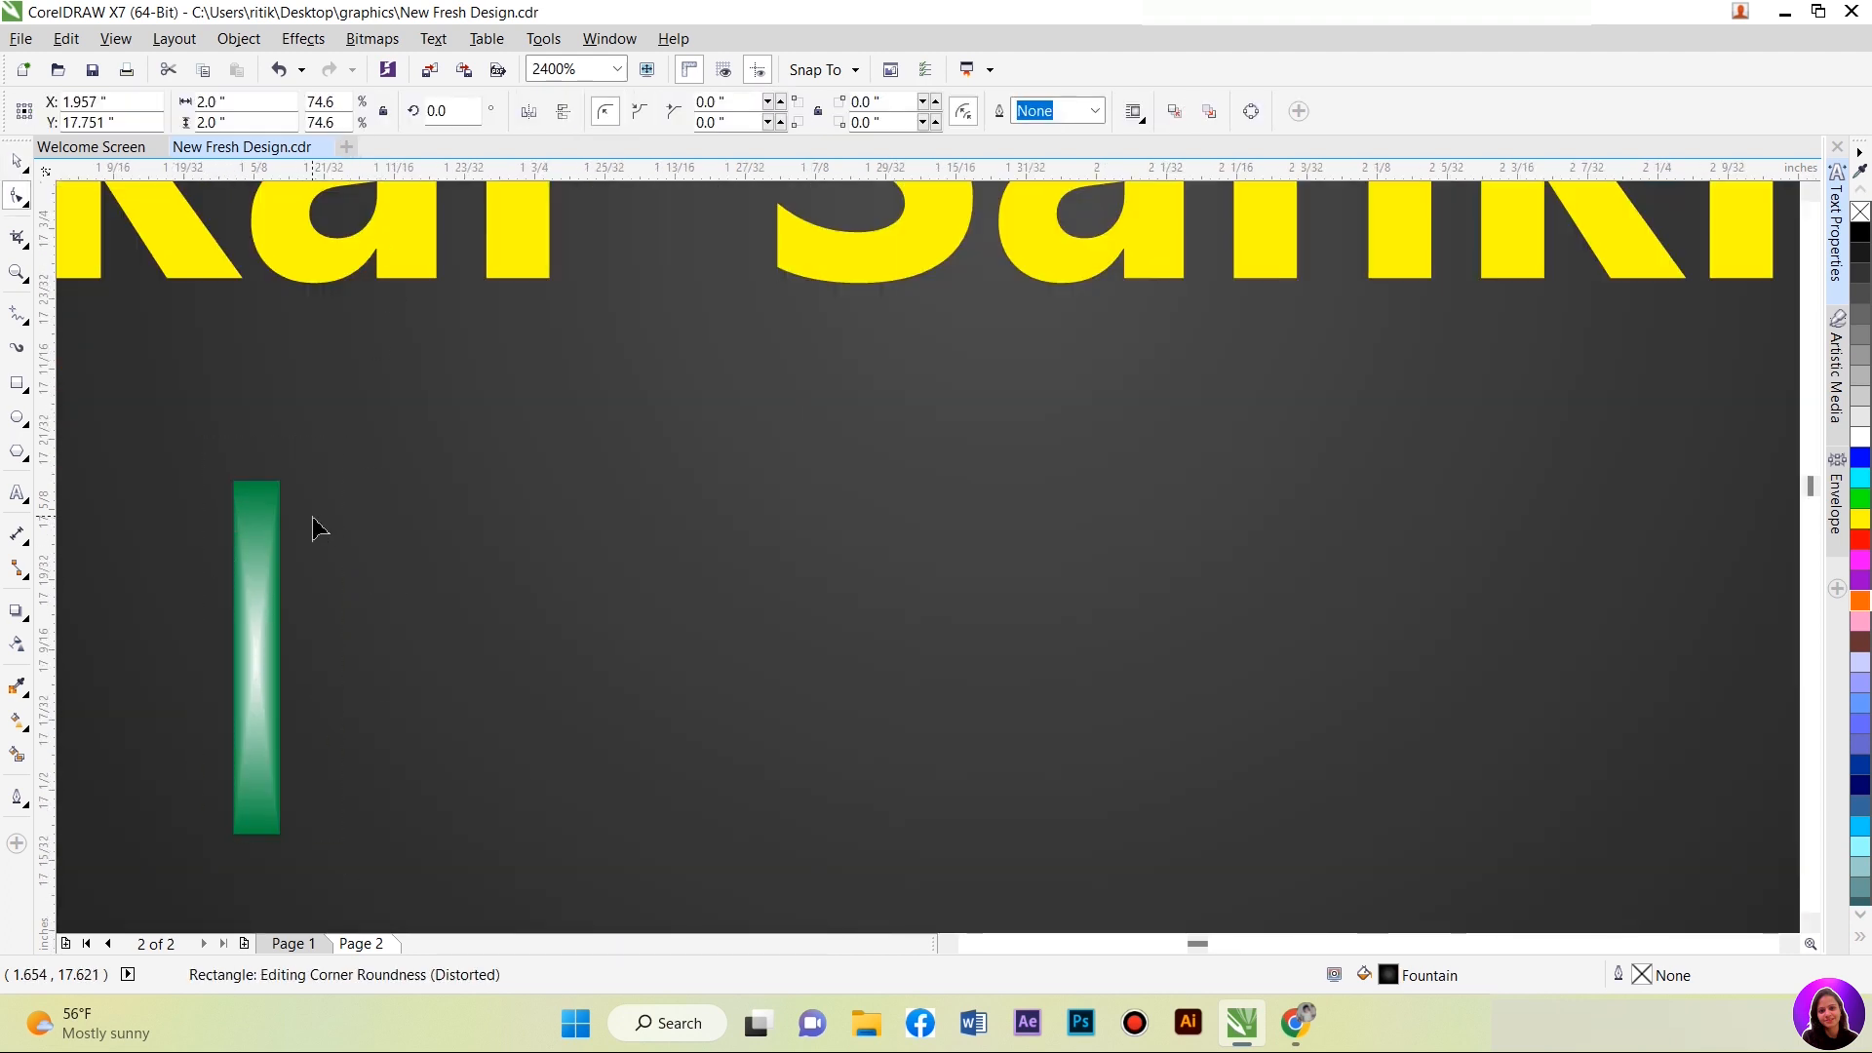
click(244, 498)
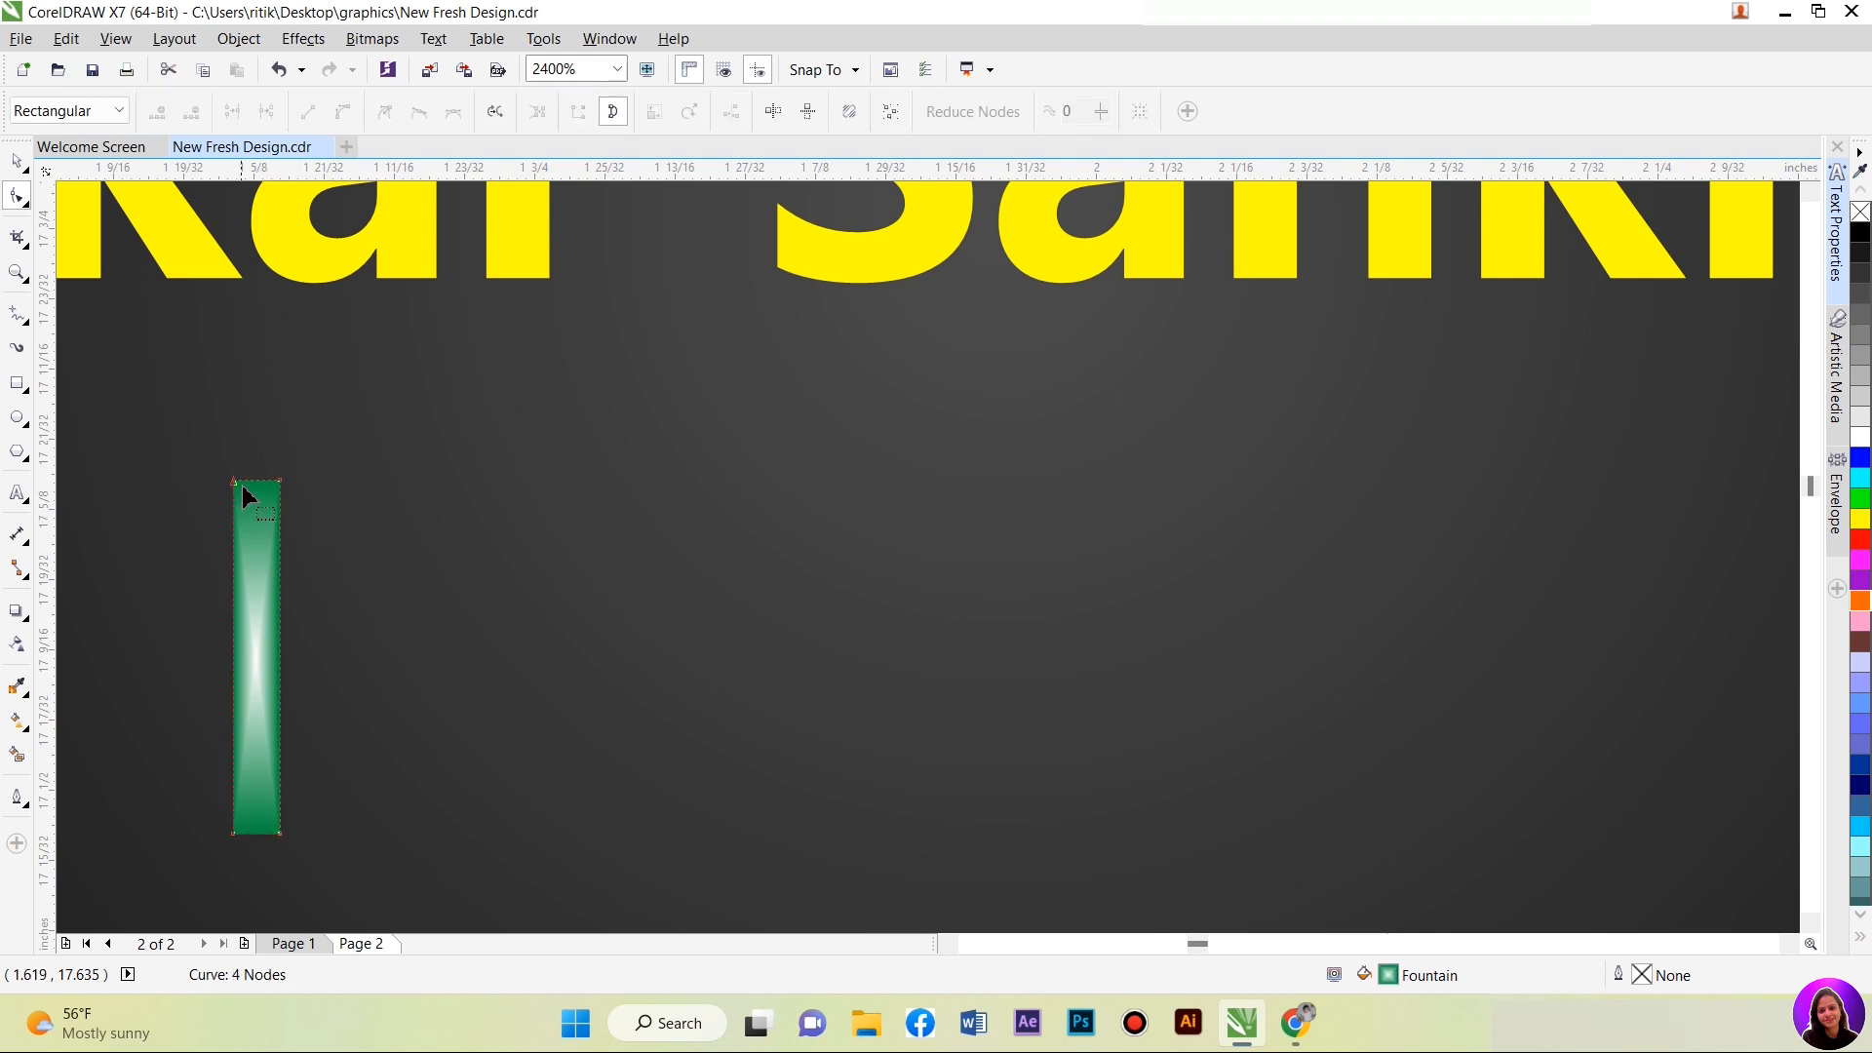
drag(256, 479, 255, 468)
drag(249, 841, 254, 846)
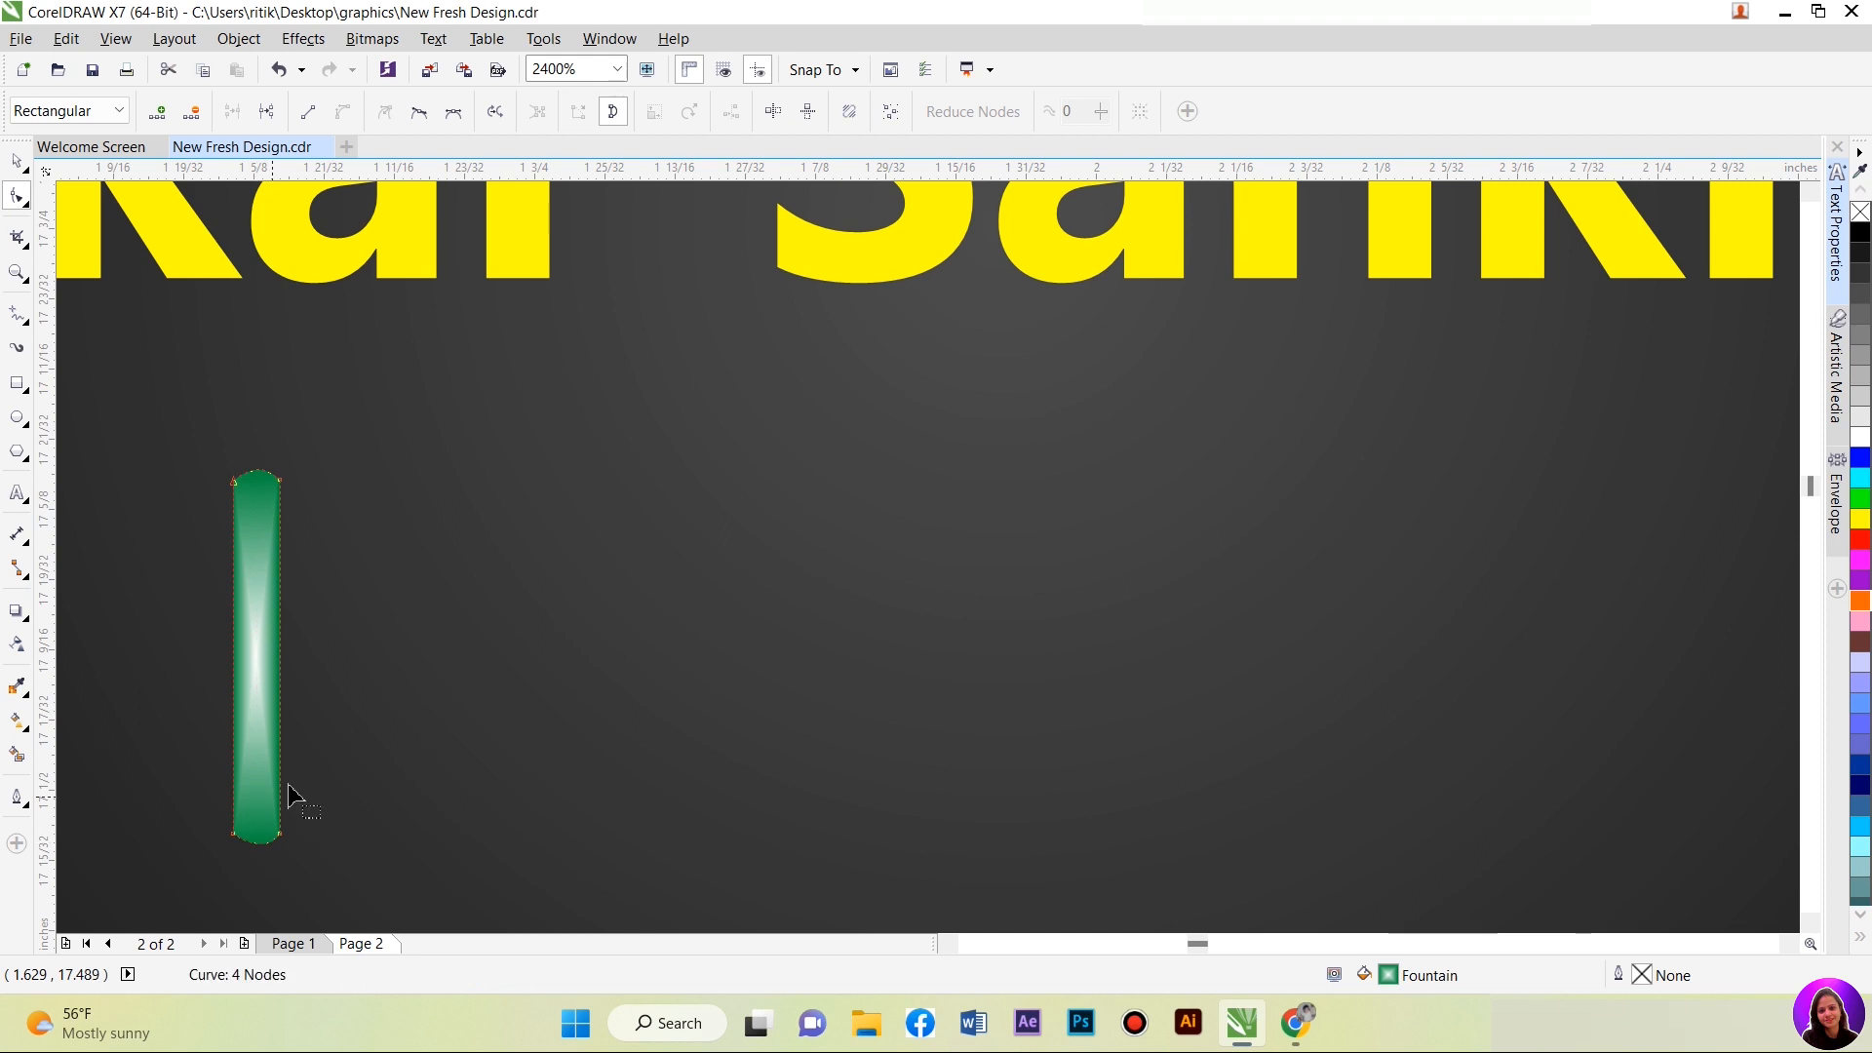
drag(235, 671, 216, 669)
click(251, 670)
drag(217, 661, 241, 620)
Step: Delete the top-left and bottom-left nodes, then drop a copy of the crescent to the right
drag(223, 475, 242, 500)
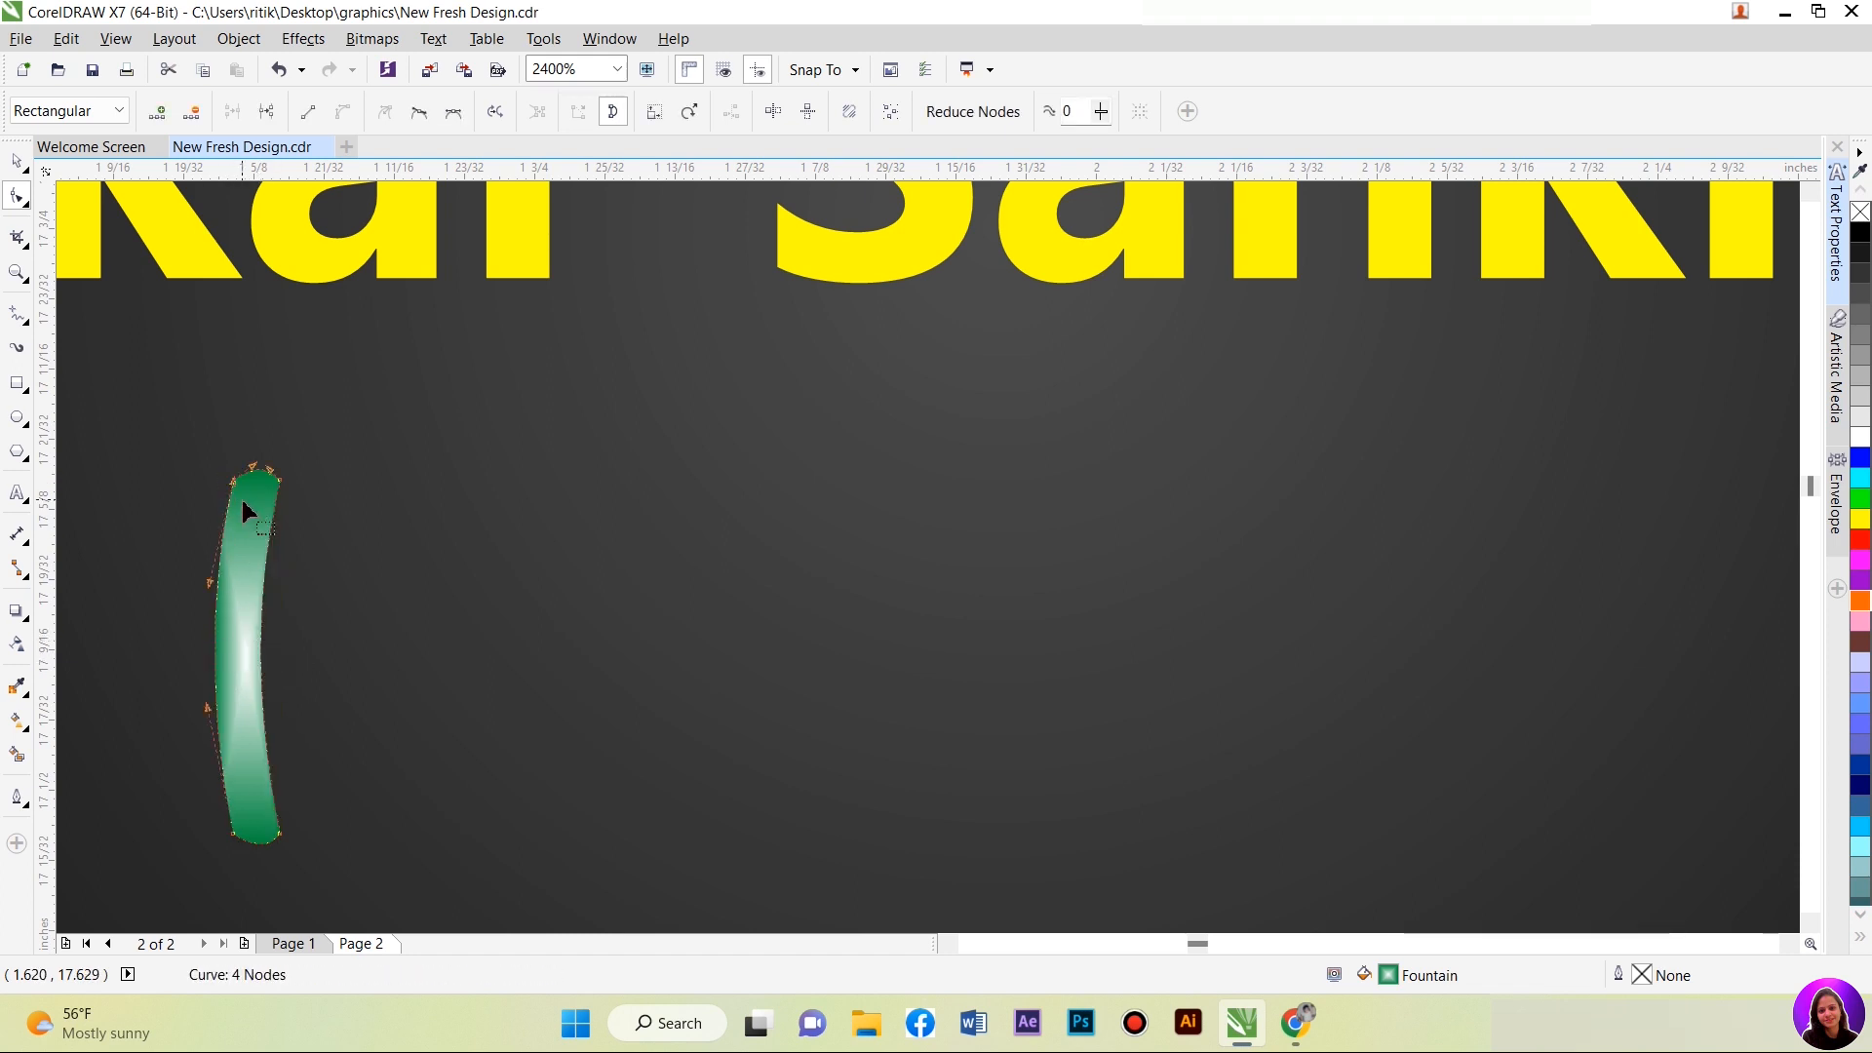
key(Delete)
drag(194, 770, 247, 858)
key(Delete)
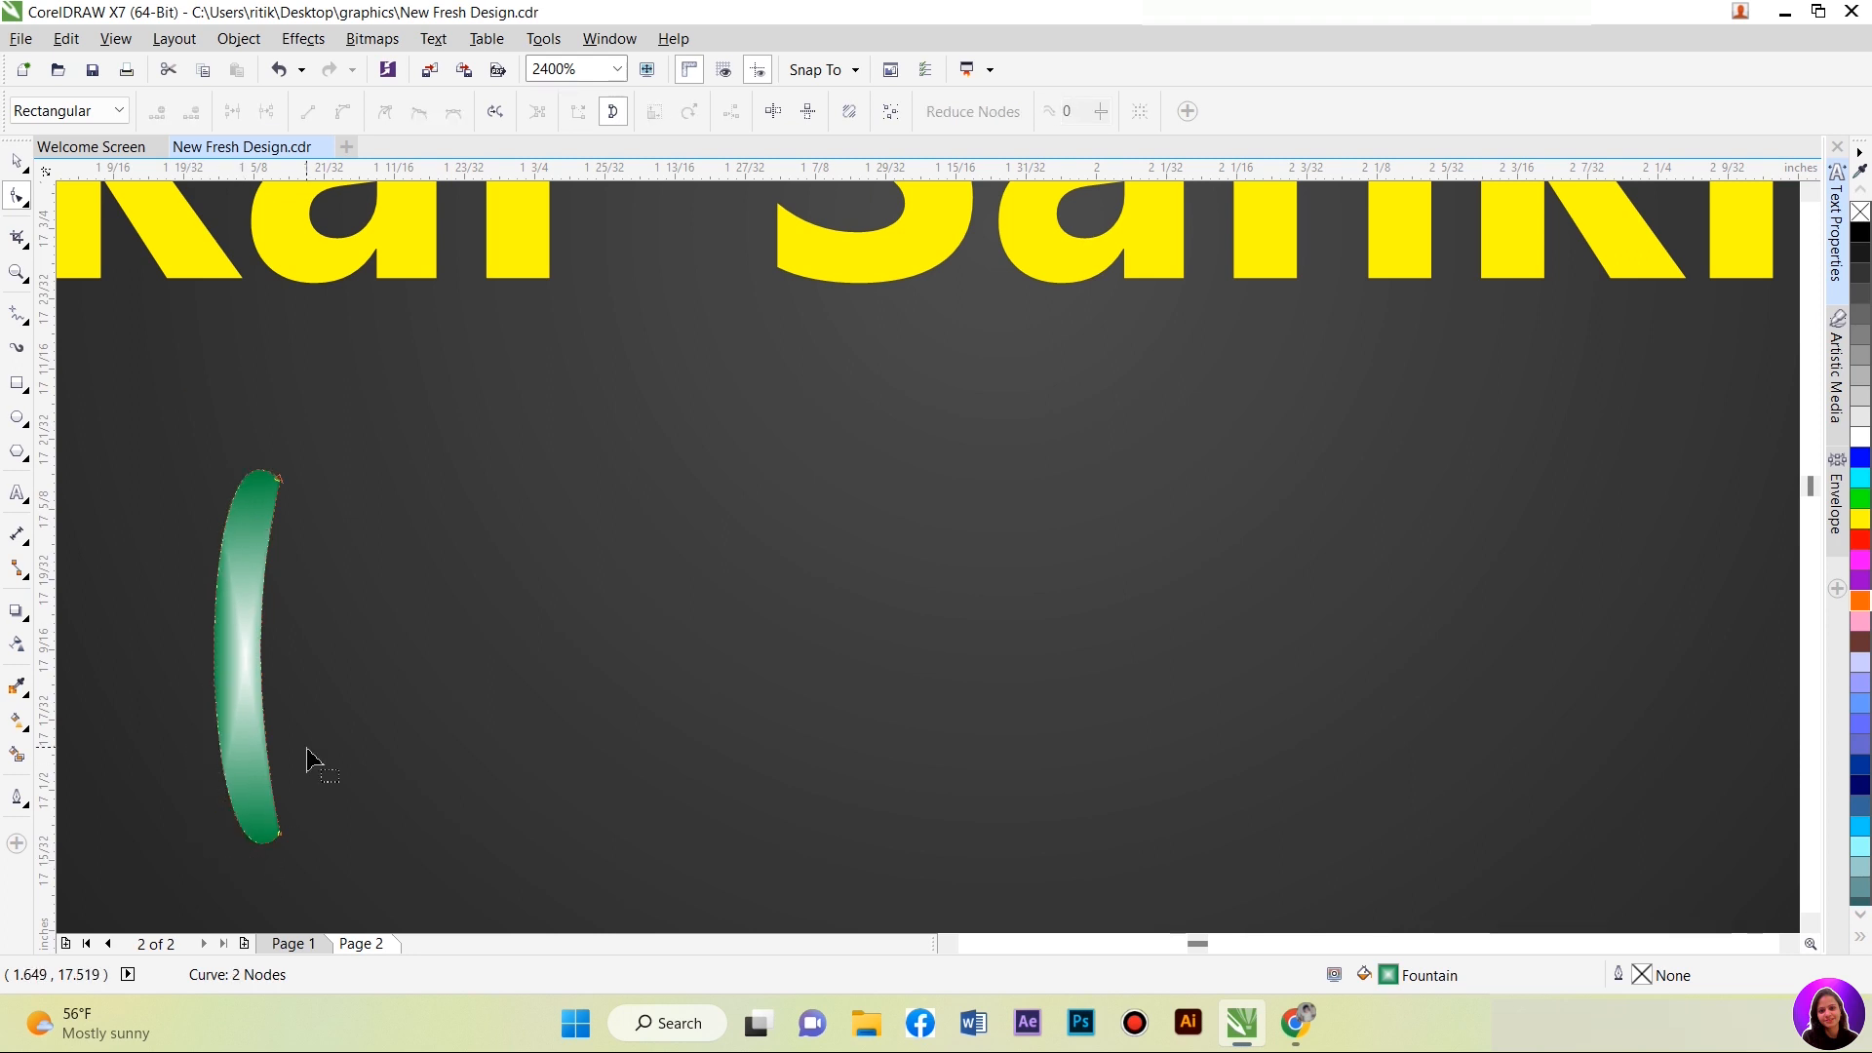
key(space)
drag(251, 648, 997, 660)
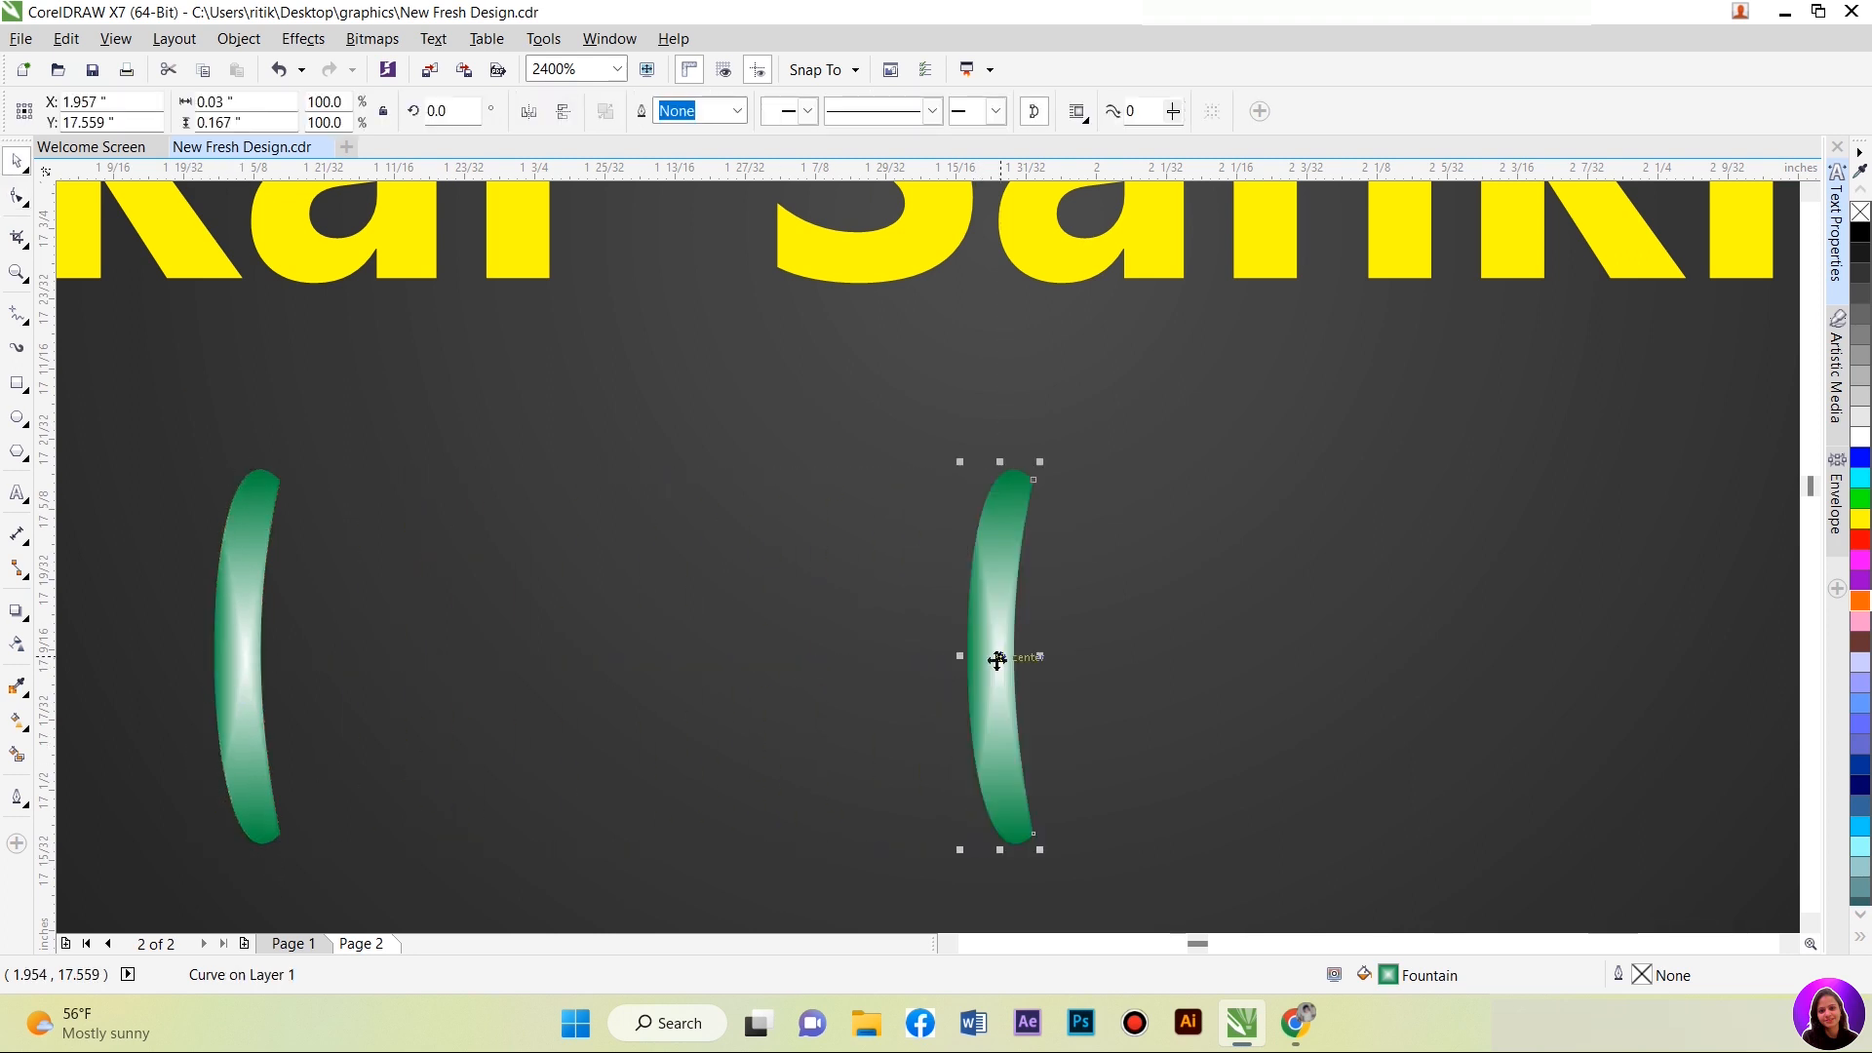
Step: Mirror the copy, fill both crescents with dark orange, and move them up-right
click(530, 112)
shift+click(232, 588)
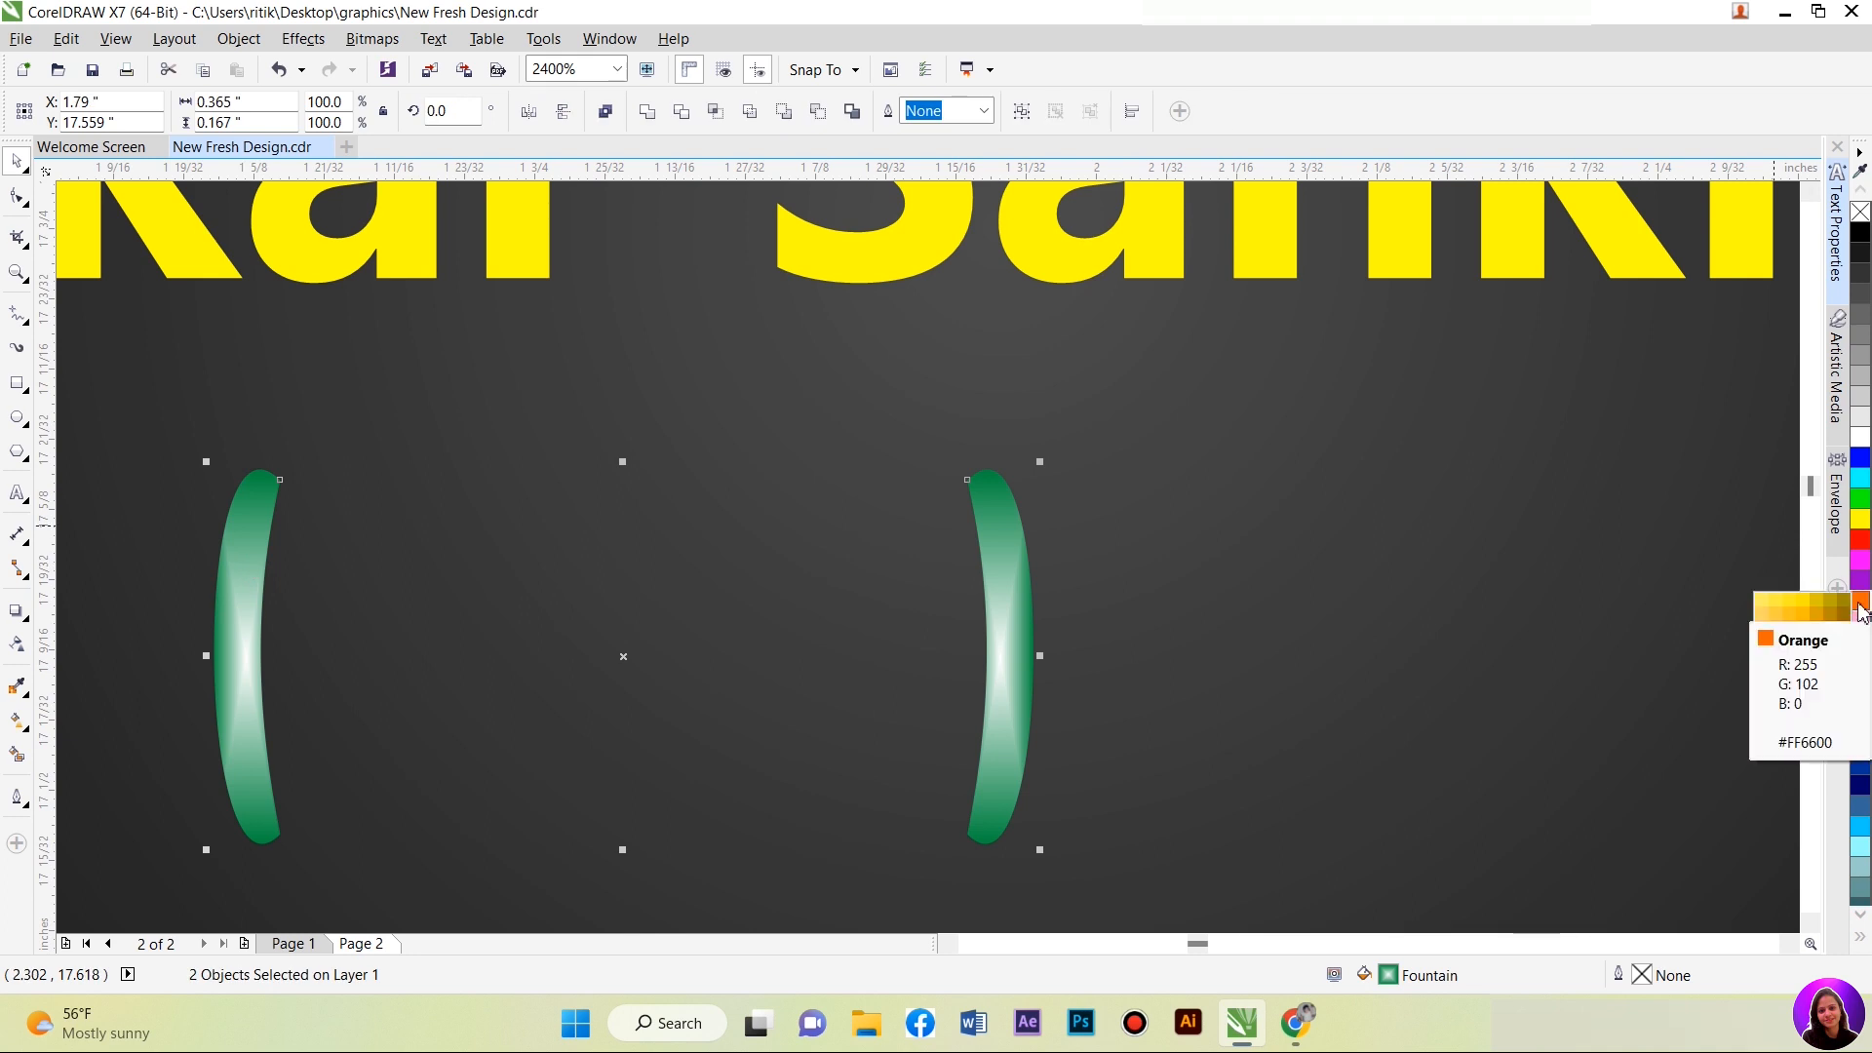
drag(1862, 612, 1820, 653)
click(1832, 641)
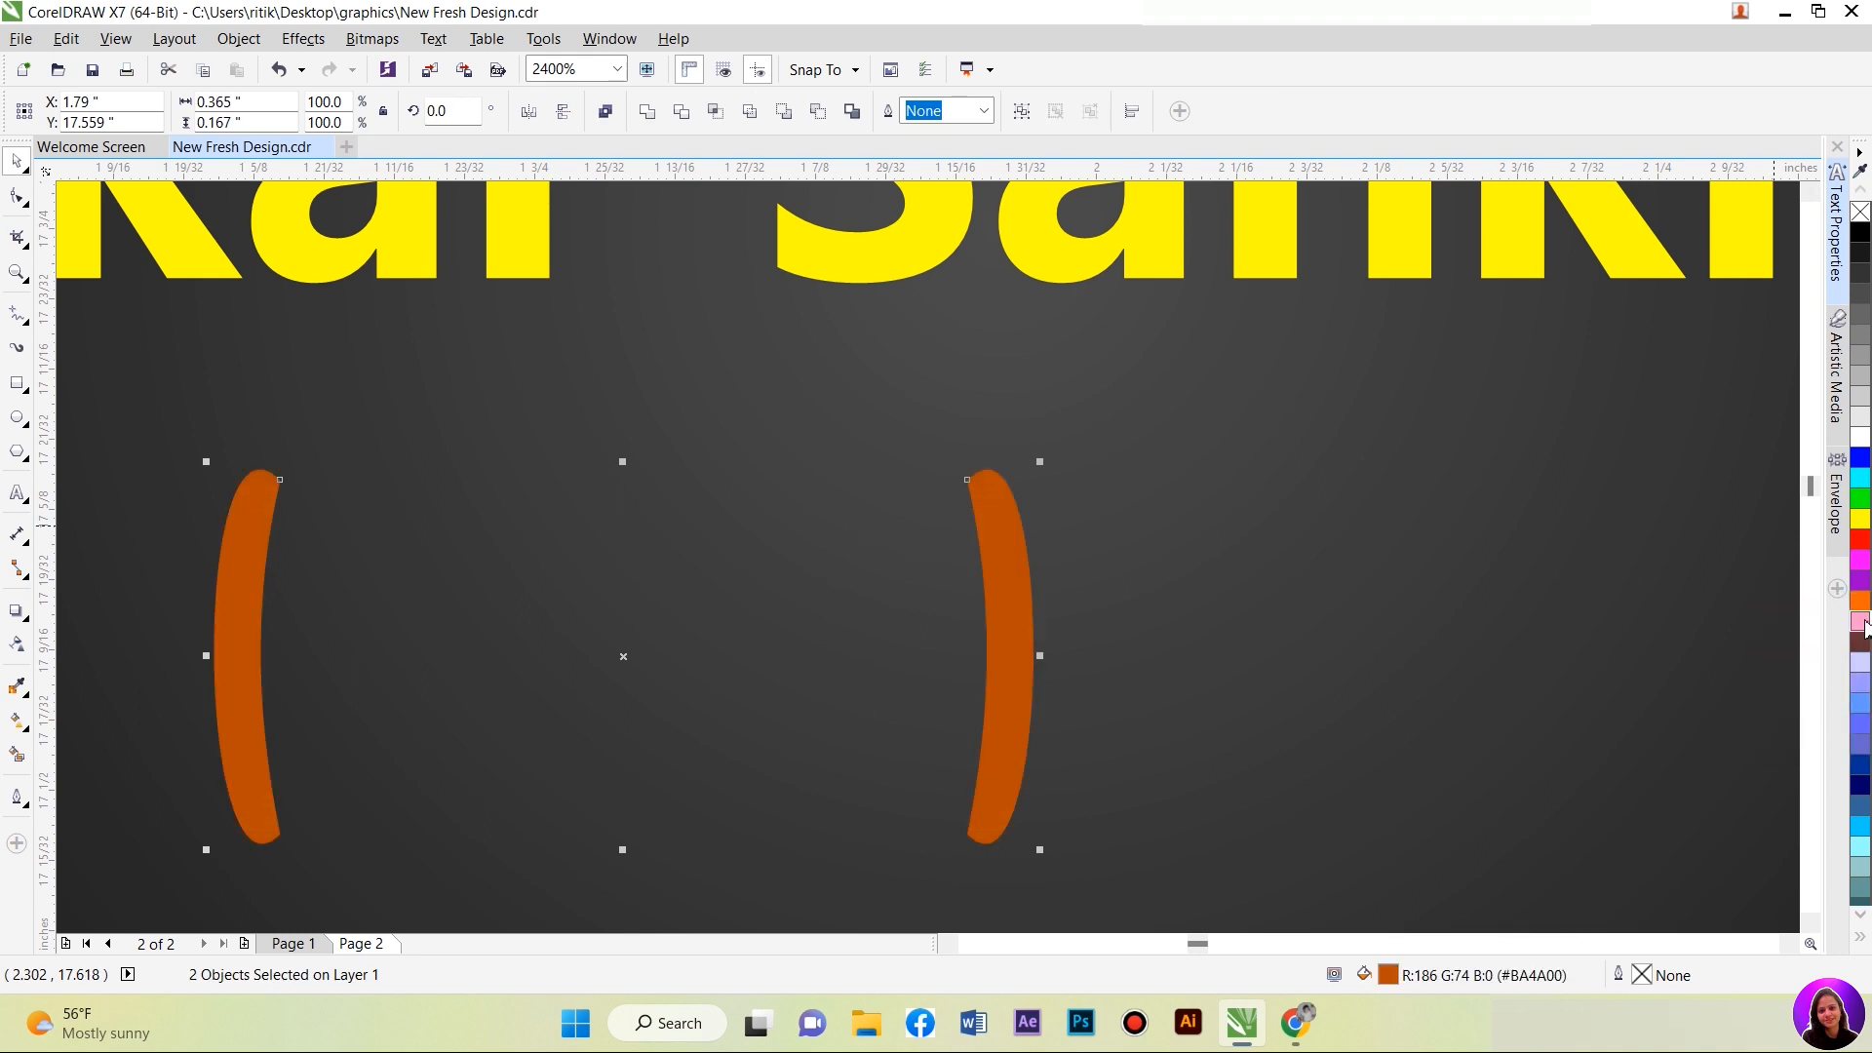
drag(1864, 609, 1847, 643)
click(1852, 649)
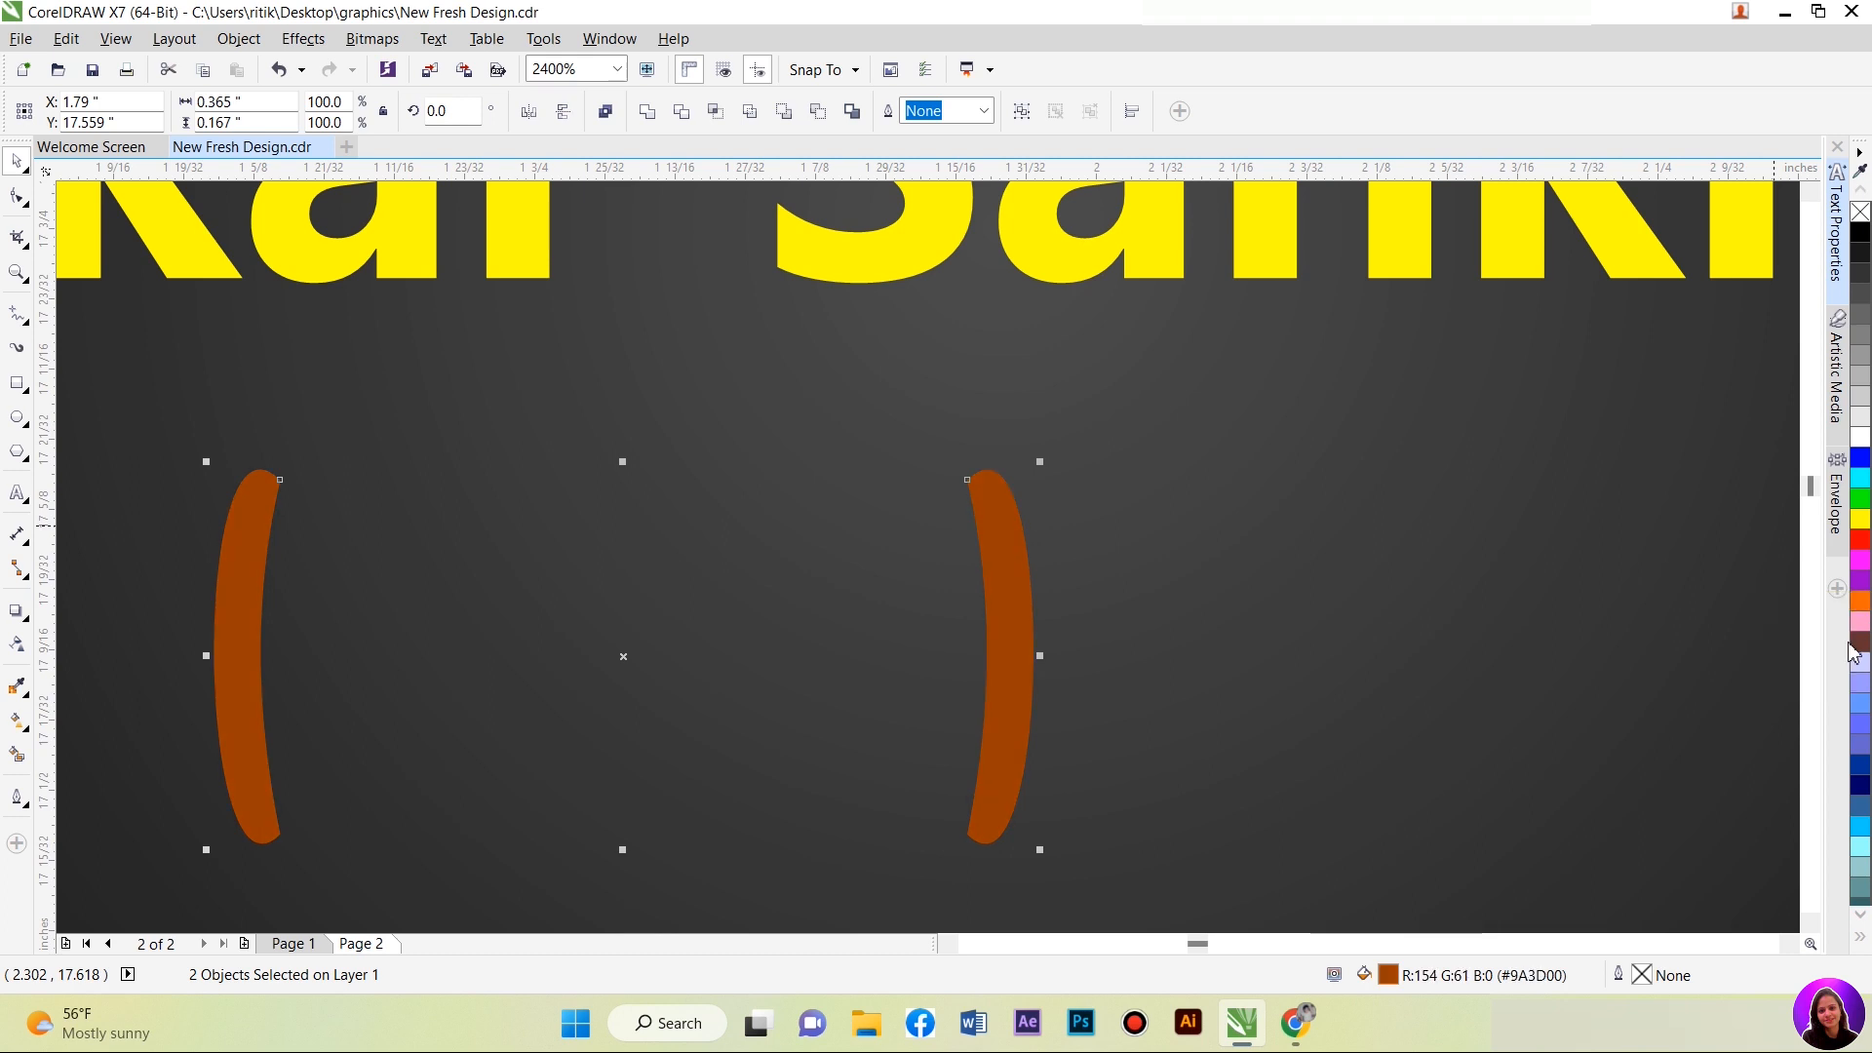
drag(1022, 614, 1057, 579)
Step: Draw a rectangle spanning the two crescents with light grey fill and outline
click(17, 386)
drag(282, 476, 1035, 766)
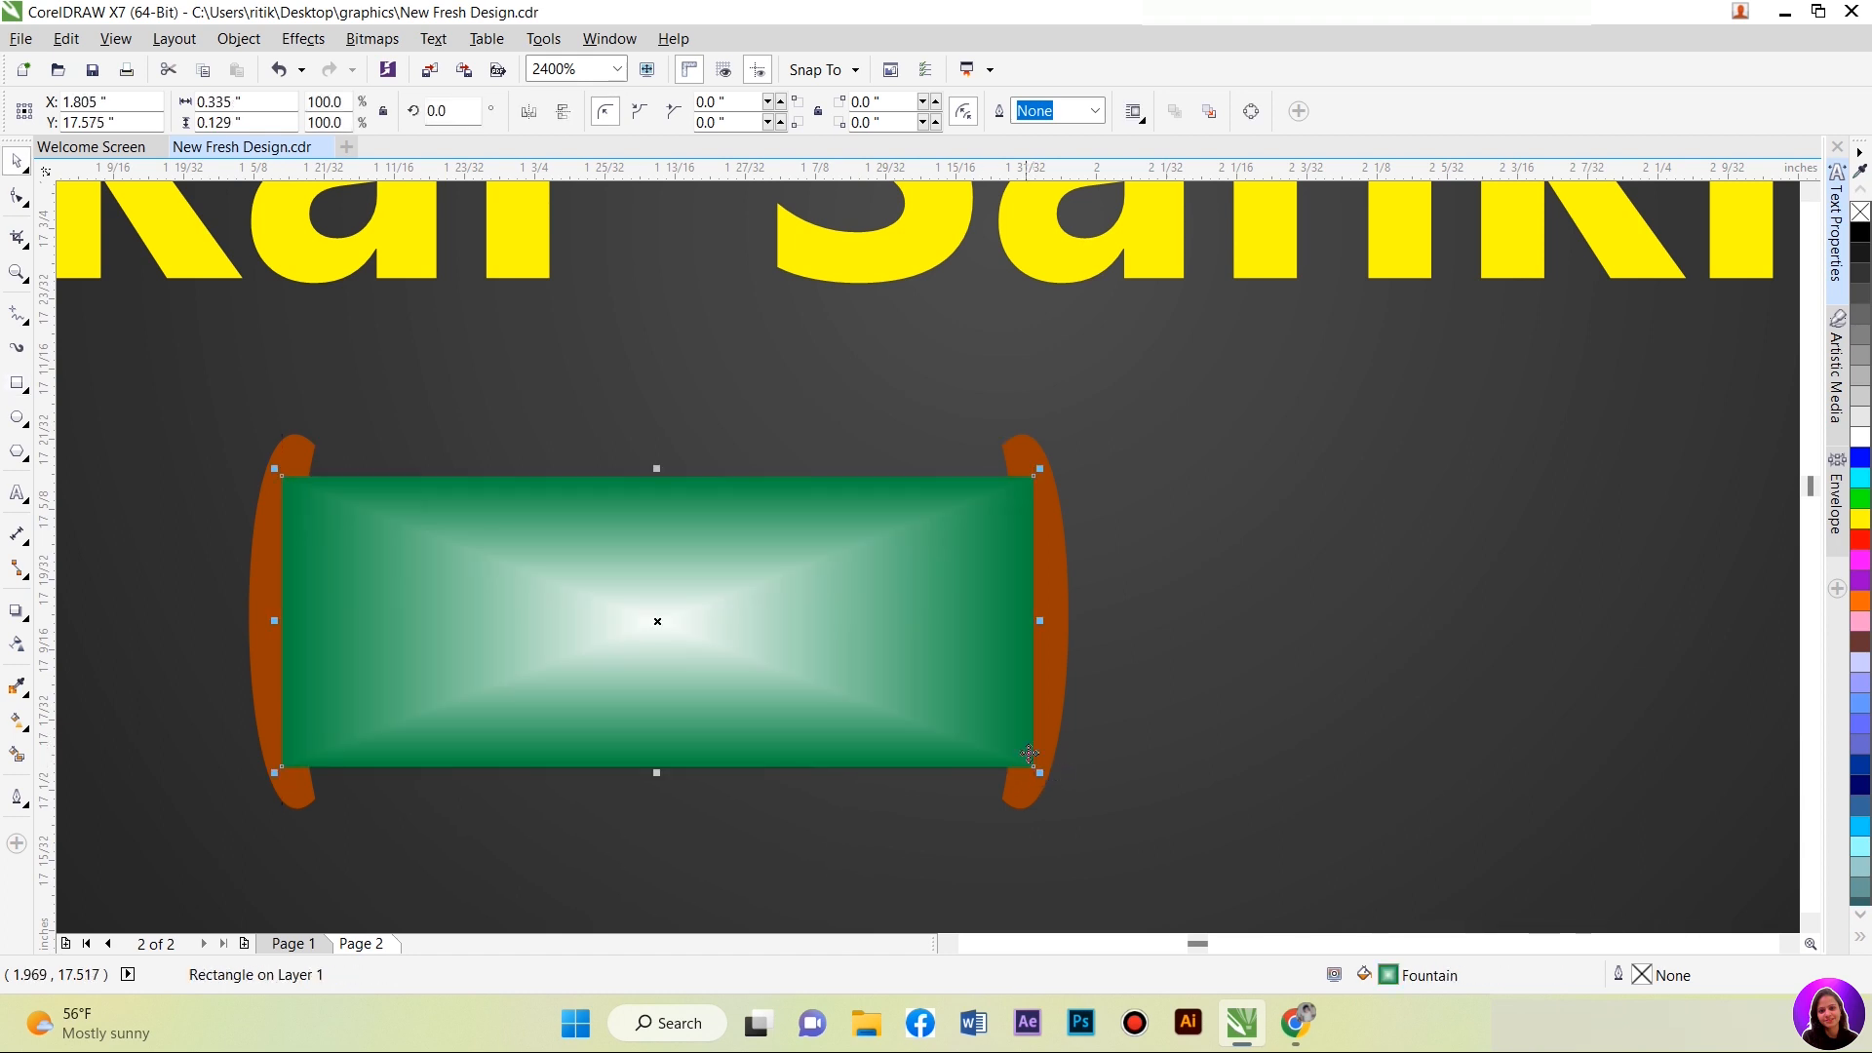
click(1860, 434)
right_click(1860, 433)
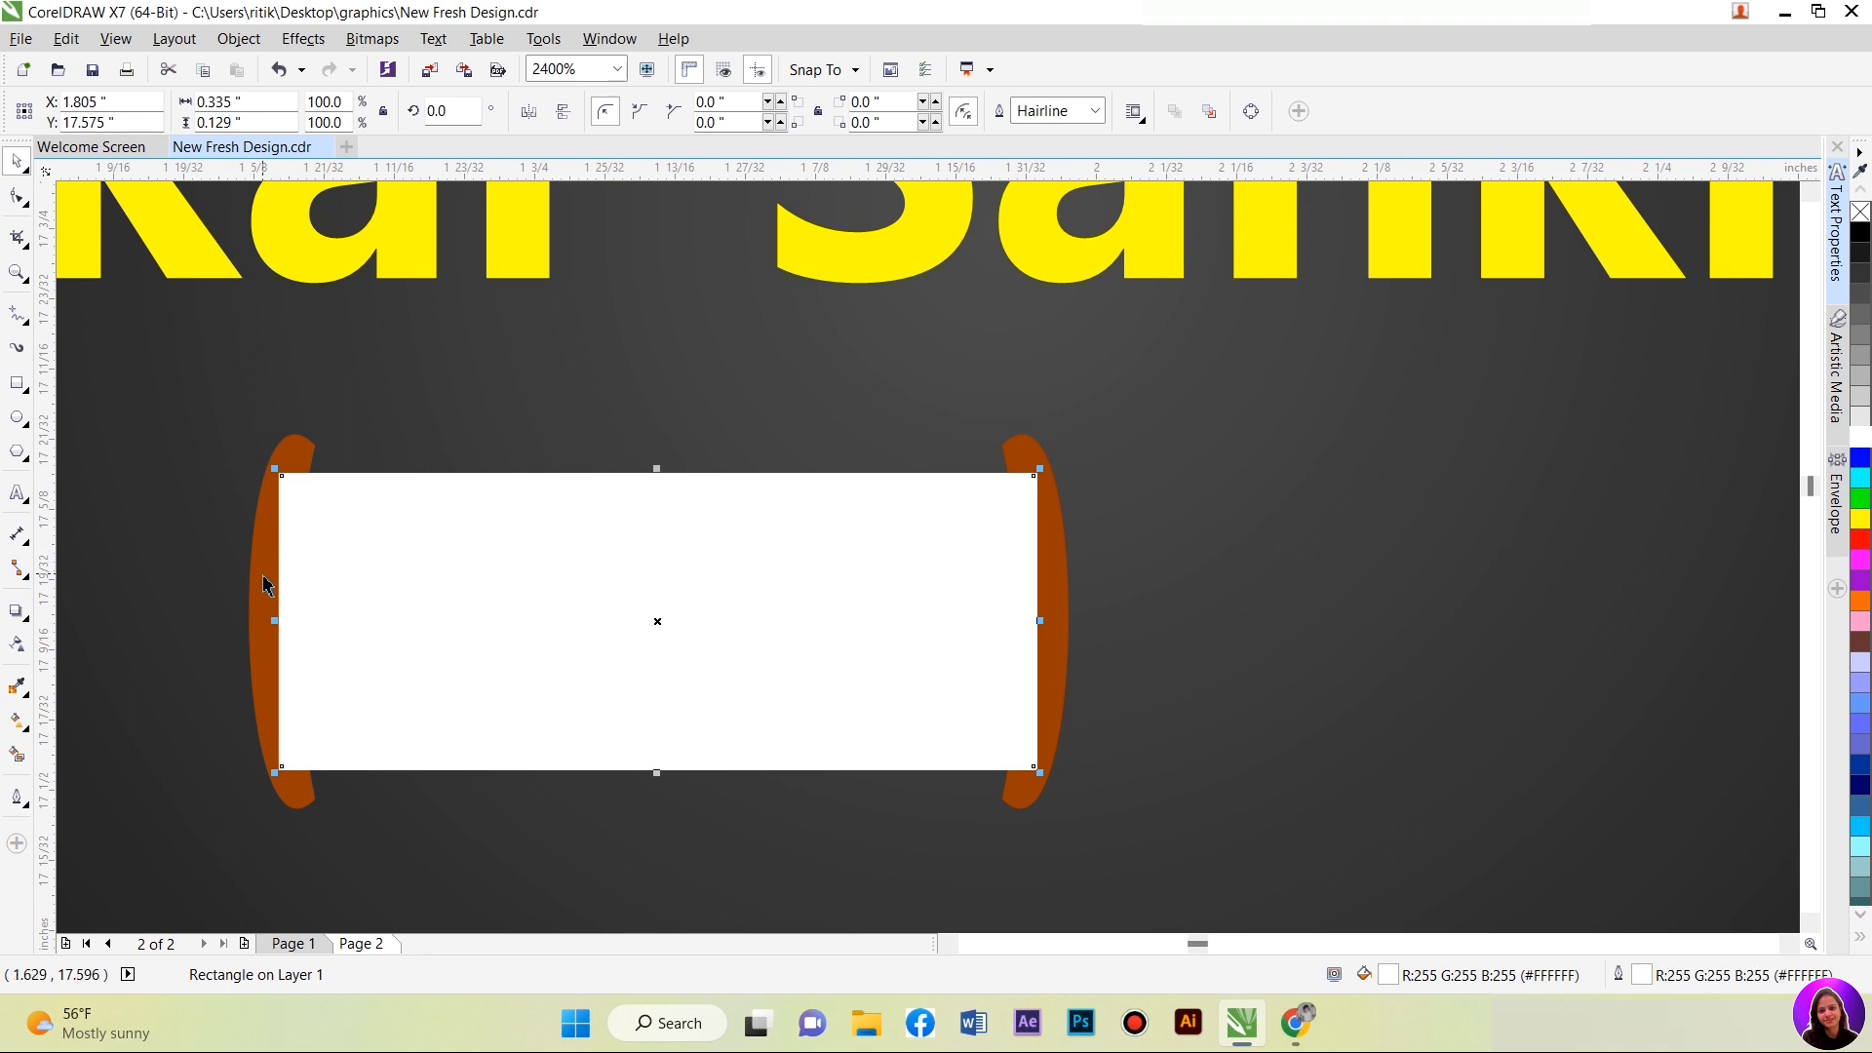
click(1860, 421)
right_click(1861, 421)
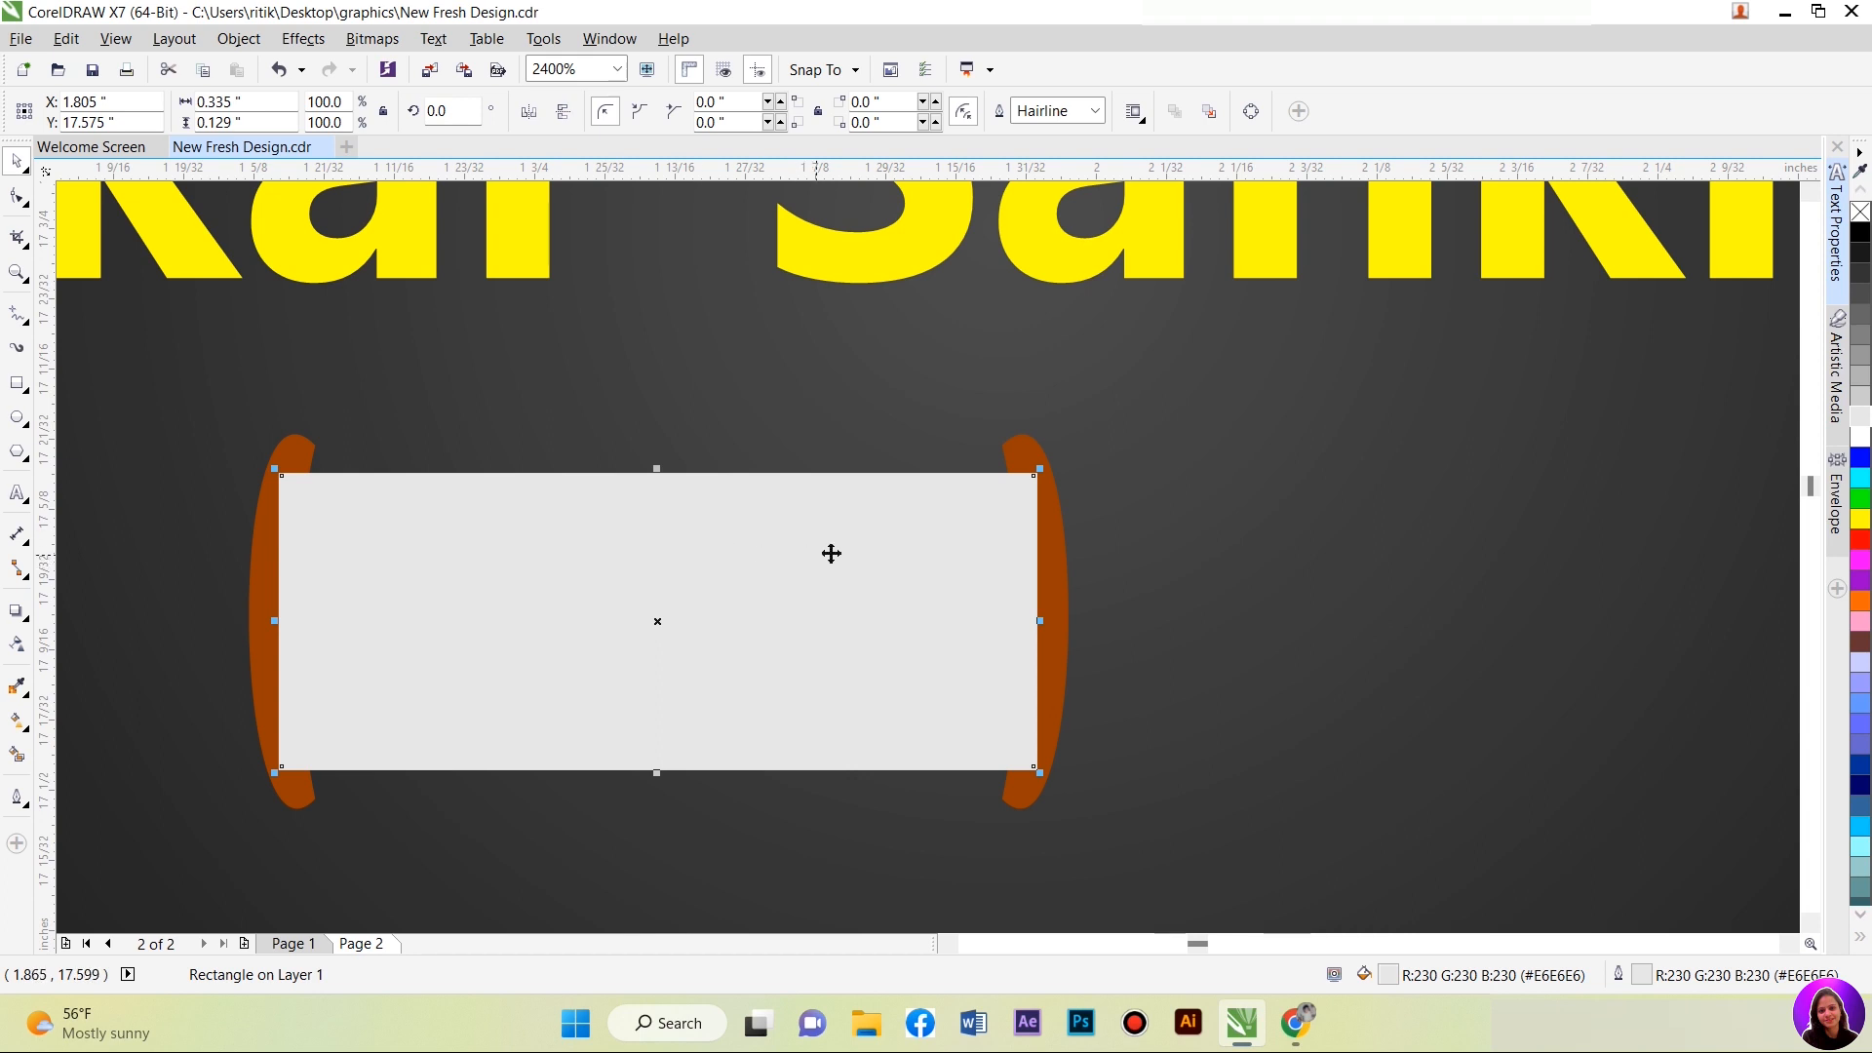
Step: Bring both orange end pieces in front of the grey drum
click(1020, 454)
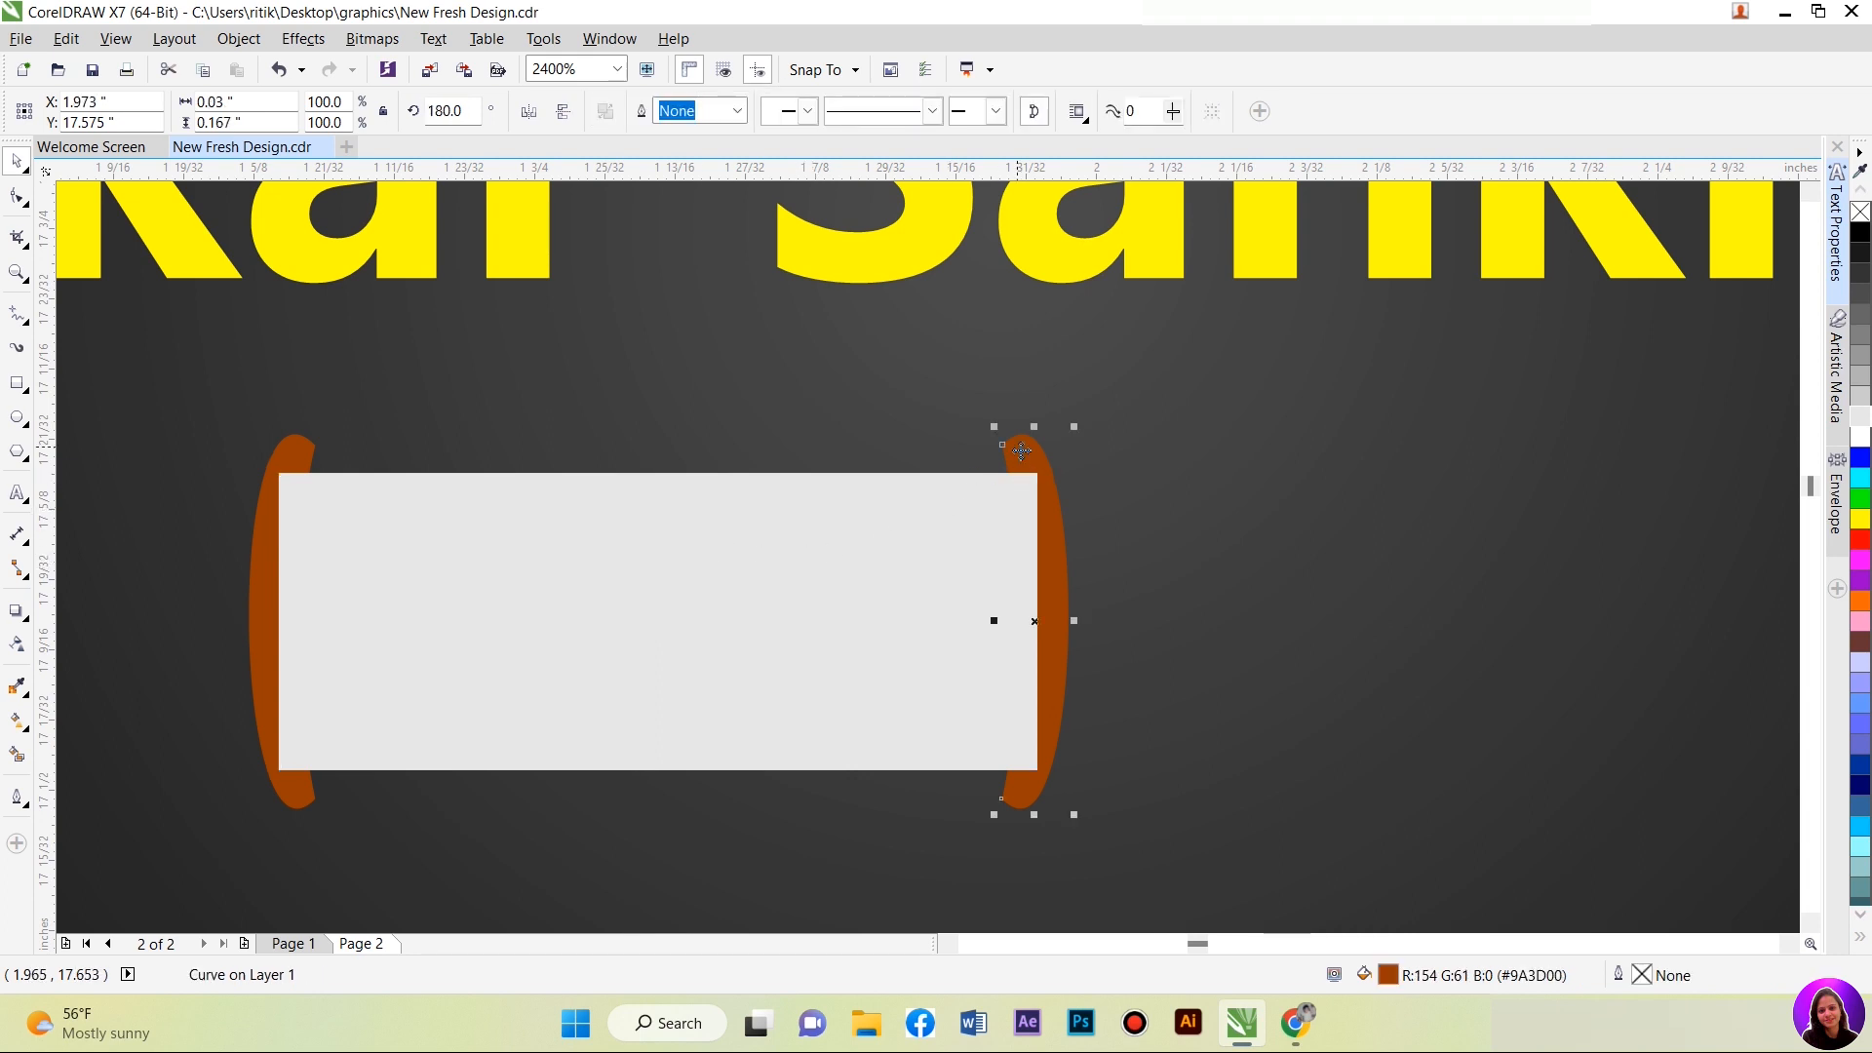
shift+click(305, 456)
right_click(305, 452)
mouse_move(368, 729)
click(602, 730)
scroll(543, 648, down, 3)
click(898, 627)
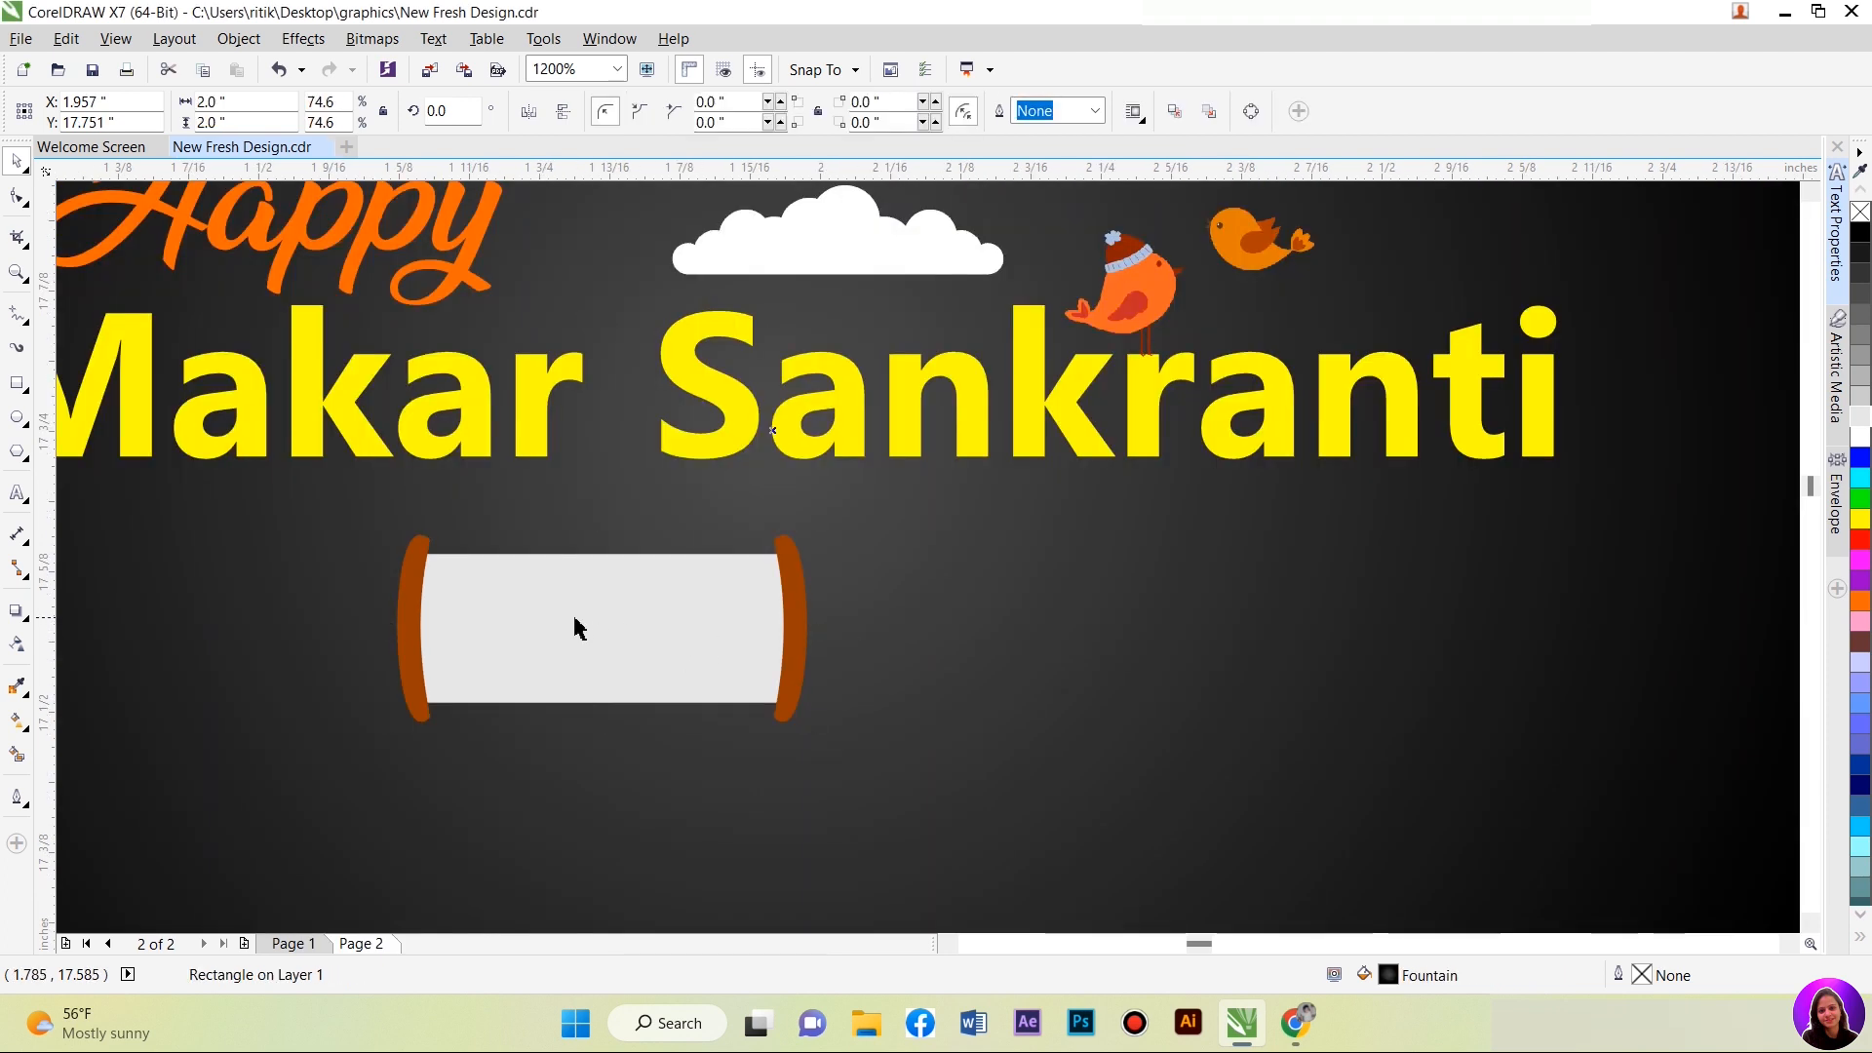
scroll(581, 627, down, 4)
scroll(575, 642, up, 4)
Step: Narrow the grey drum from its right side and butt the right end piece against it
click(539, 647)
drag(667, 625, 599, 624)
click(679, 624)
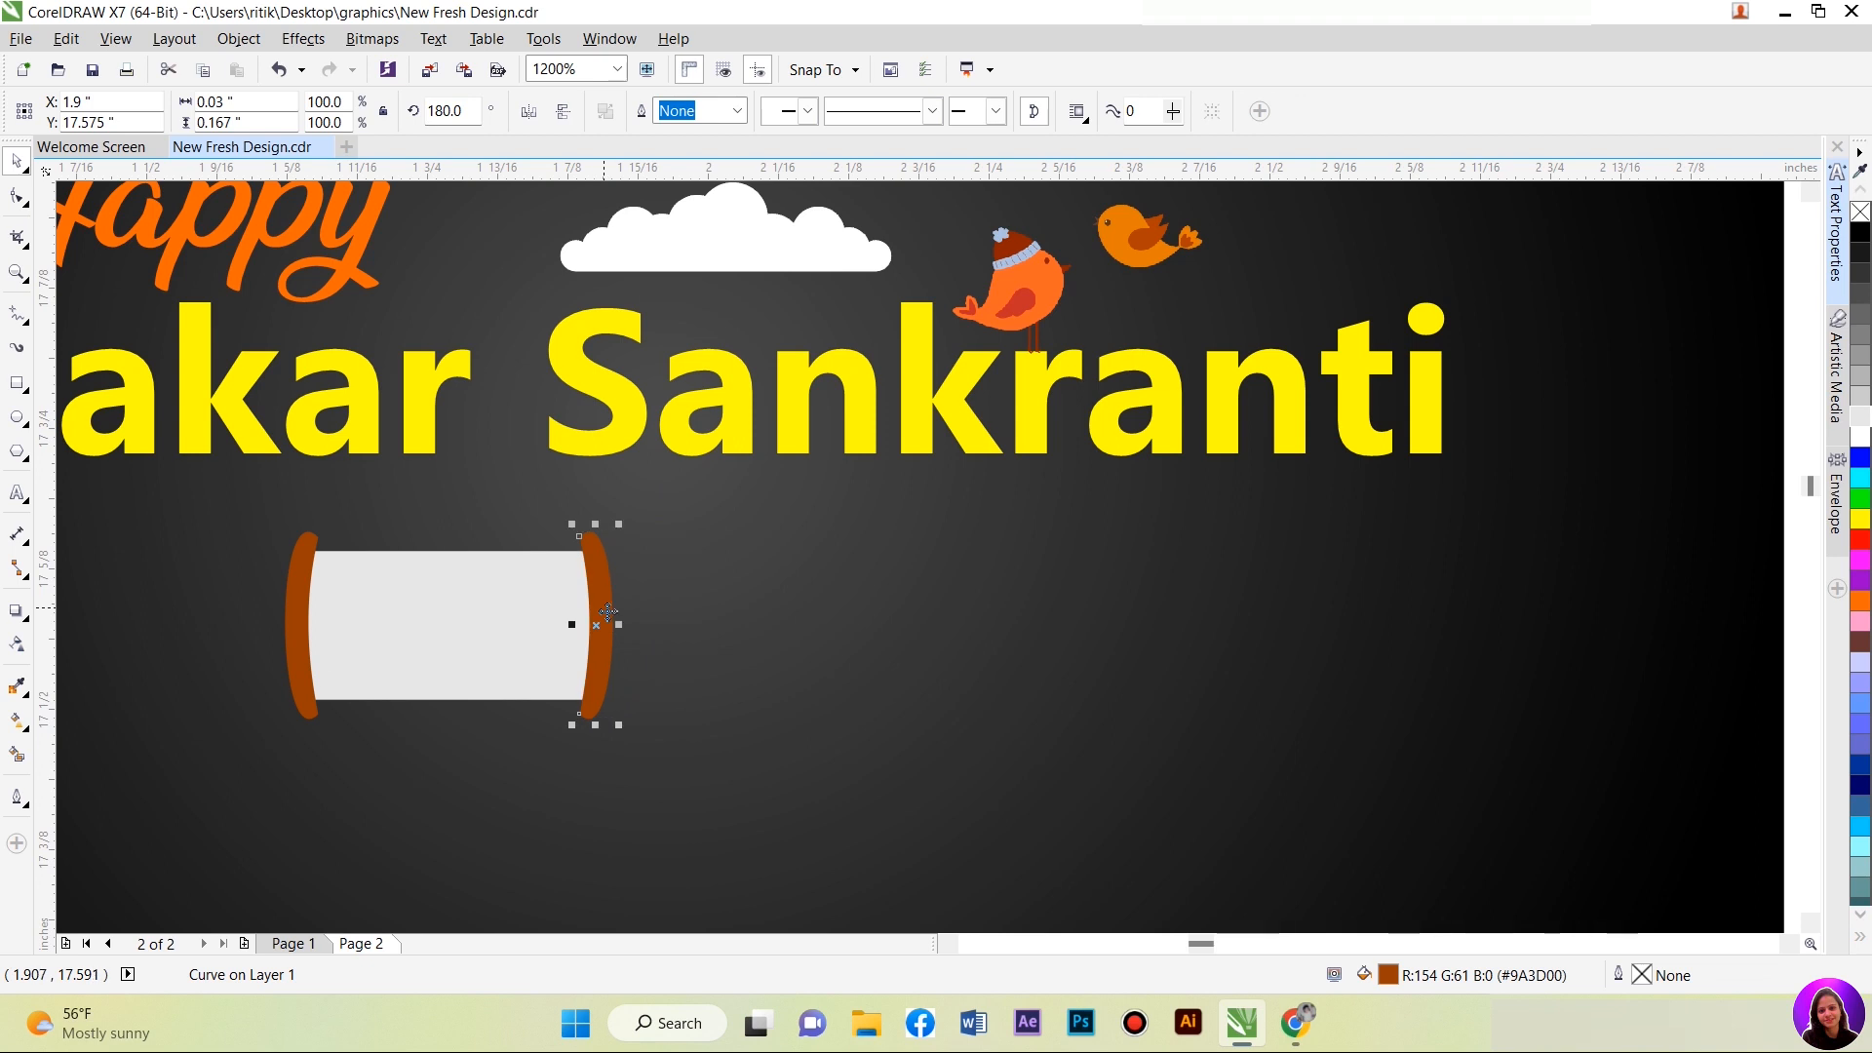
scroll(293, 673, down, 2)
scroll(293, 672, down, 2)
drag(132, 629, 480, 709)
scroll(419, 694, up, 3)
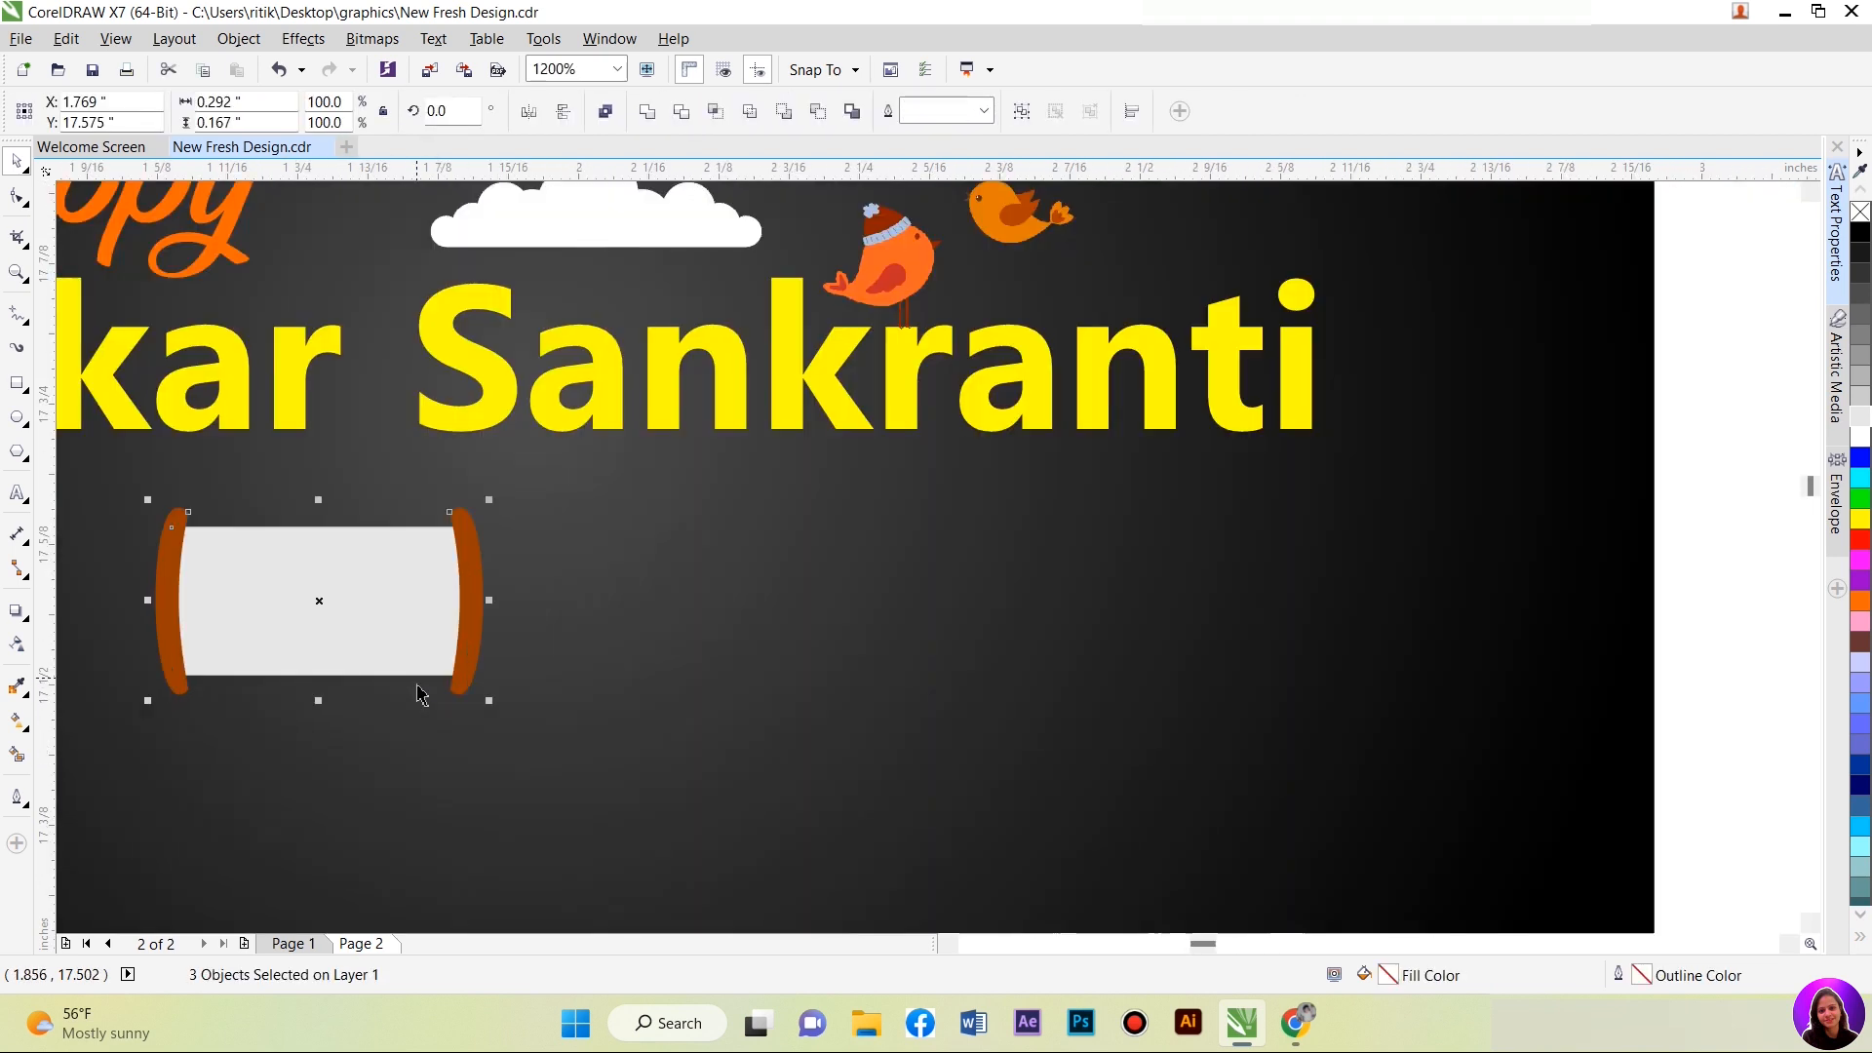
click(551, 648)
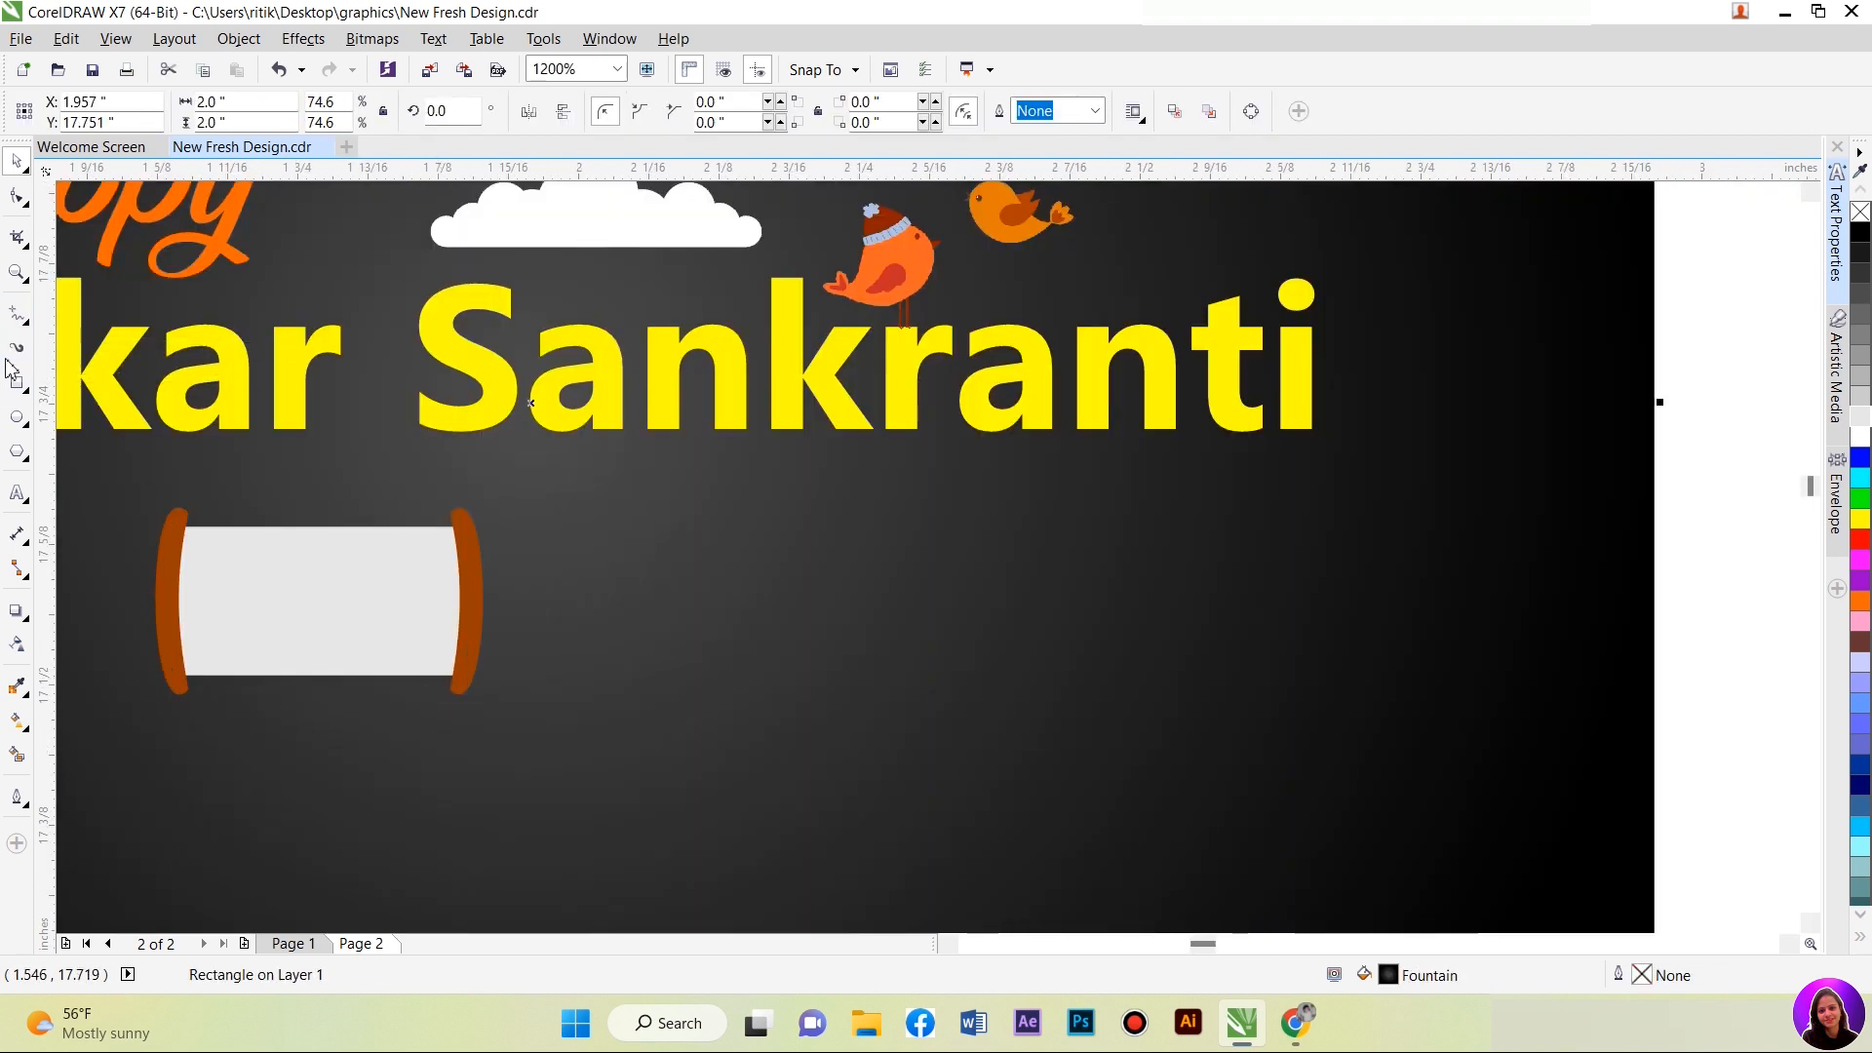
click(18, 314)
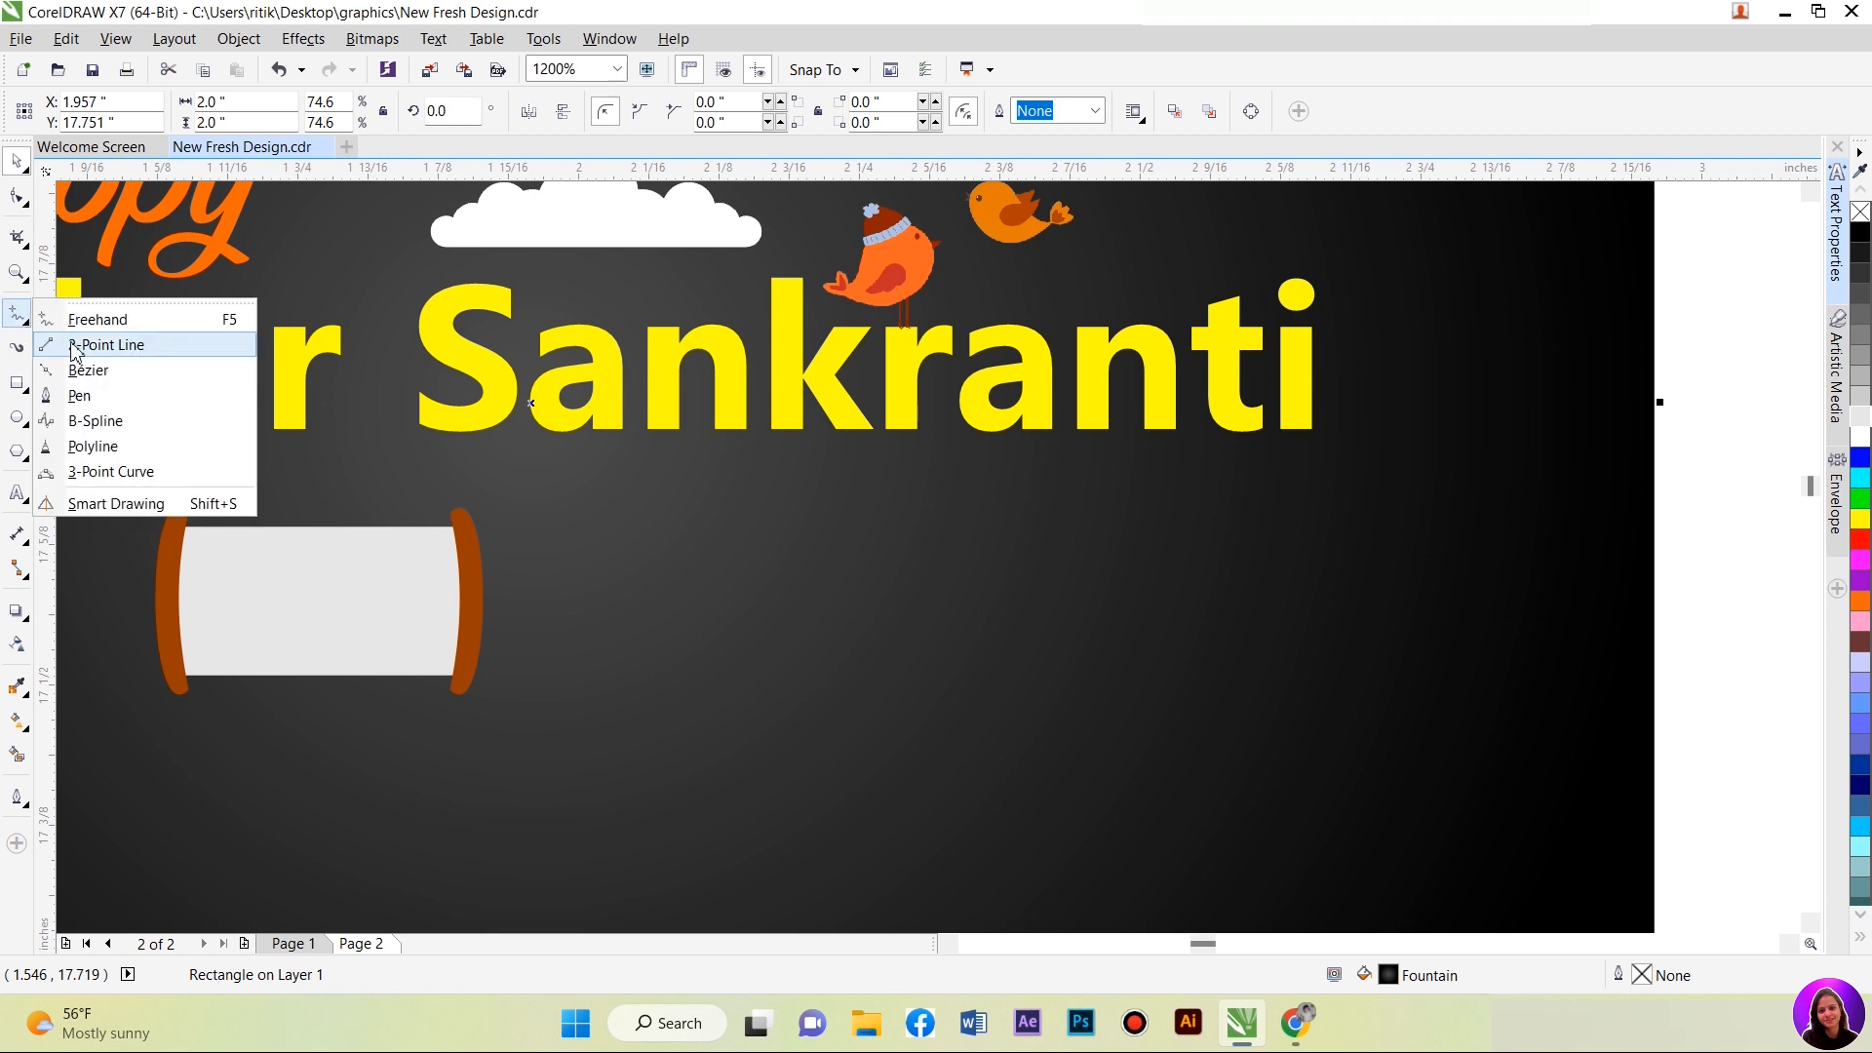
Step: Draw a short horizontal grey line and stack copies of it below
click(117, 342)
drag(576, 570, 802, 570)
key(space)
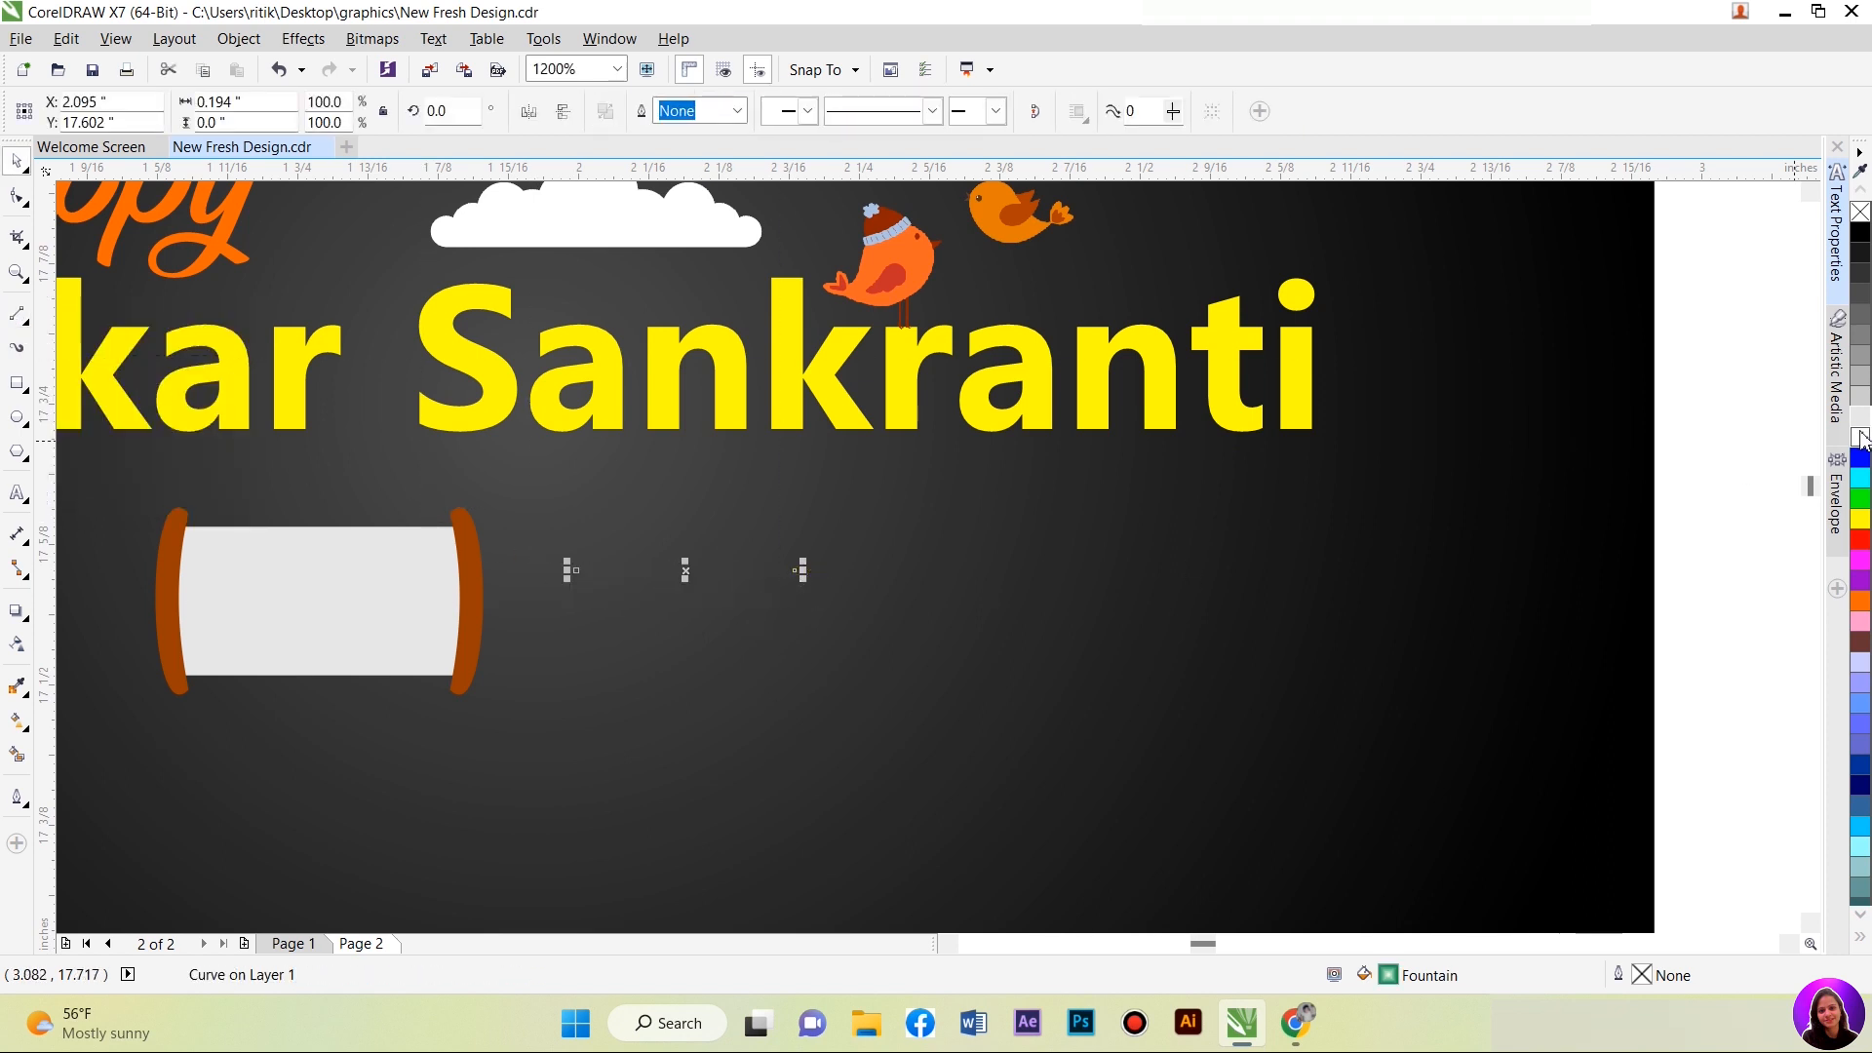
right_click(1864, 347)
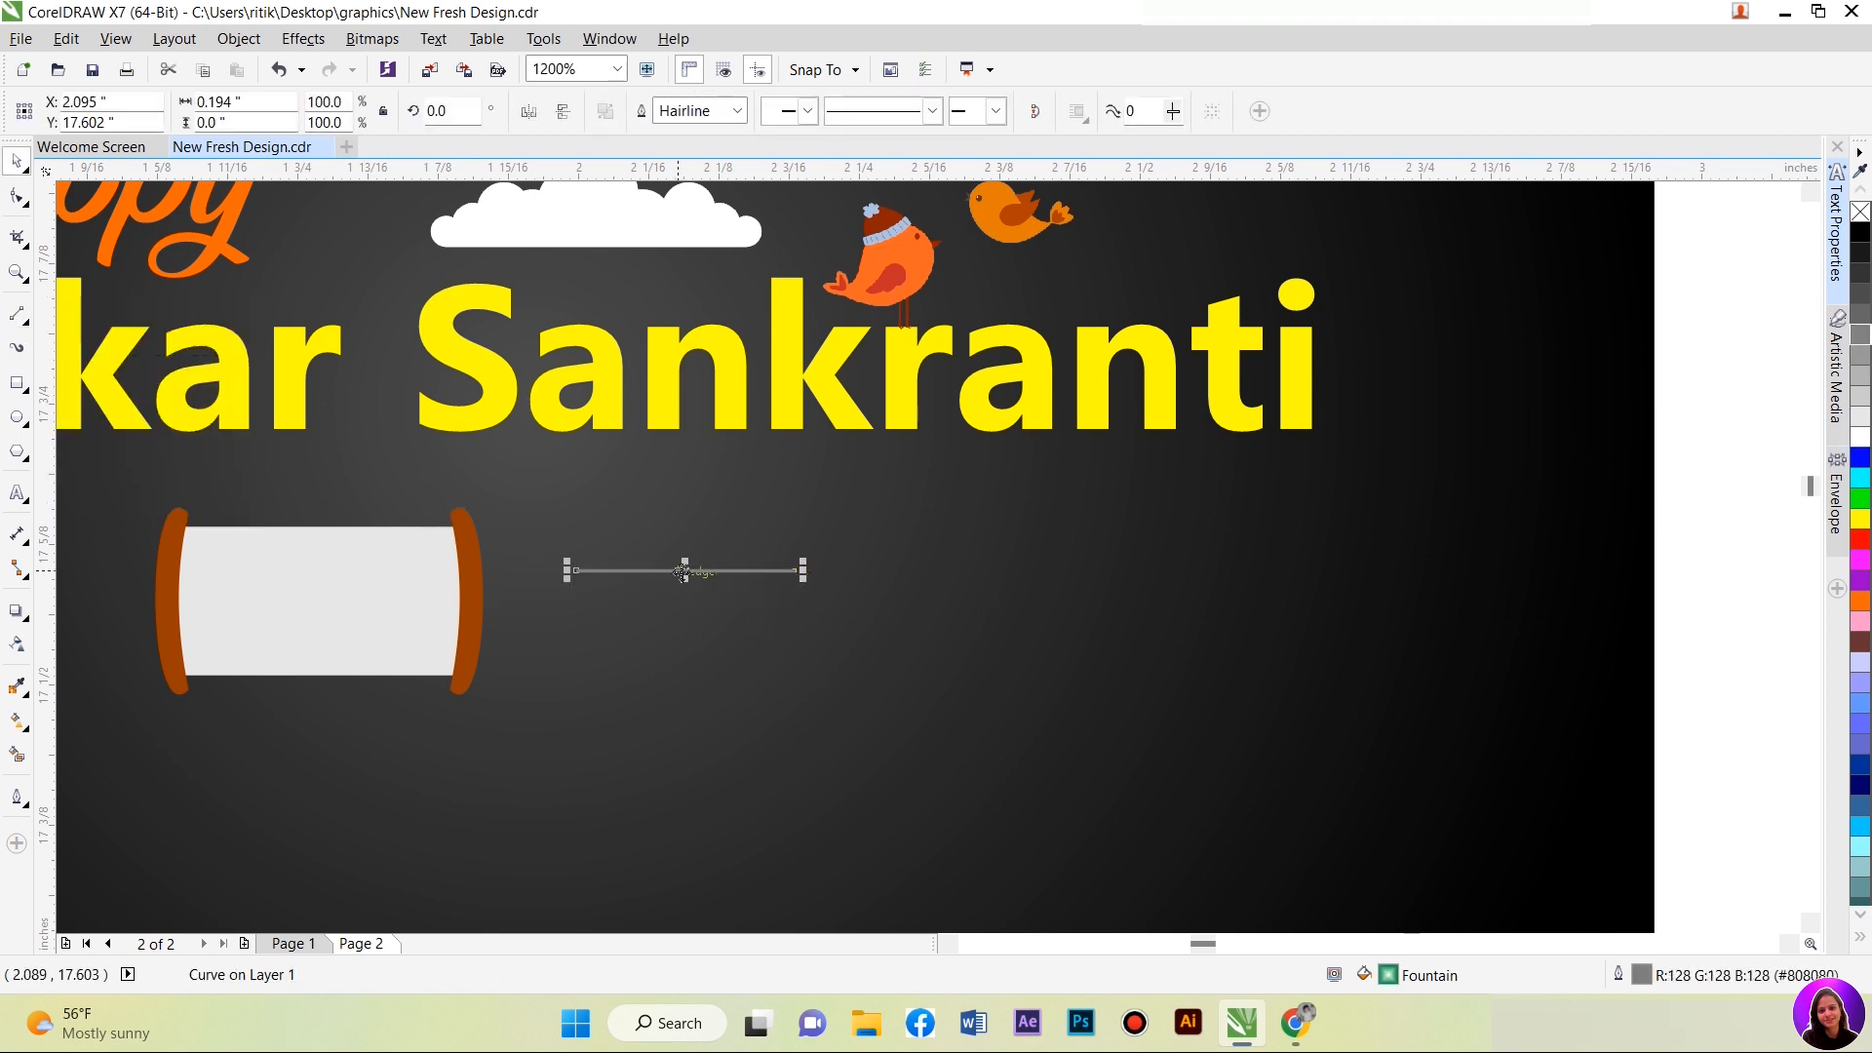
drag(682, 588, 645, 715)
scroll(624, 581, up, 2)
scroll(639, 677, down, 1)
scroll(645, 715, down, 2)
Step: Move the ten thread lines onto the spool's grey drum and adjust their position
drag(1220, 745, 569, 609)
scroll(610, 671, up, 1)
drag(733, 675, 361, 647)
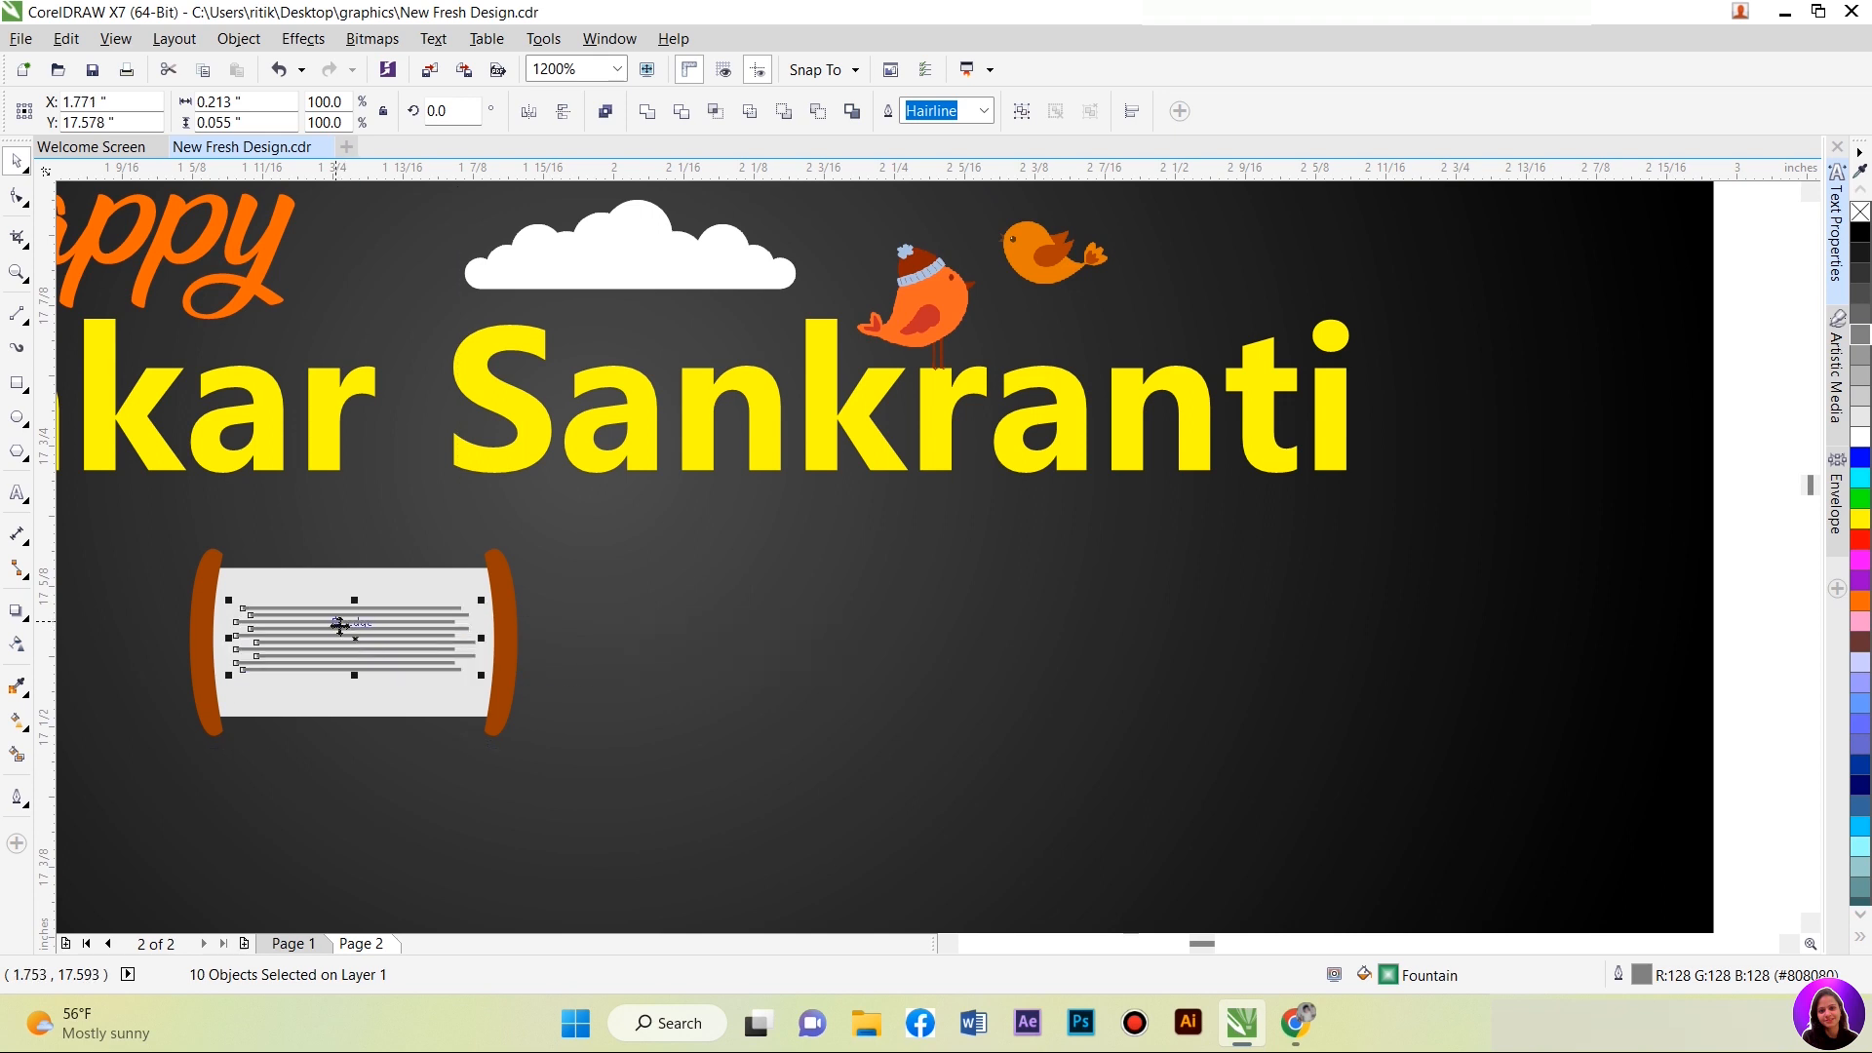
scroll(154, 648, up, 1)
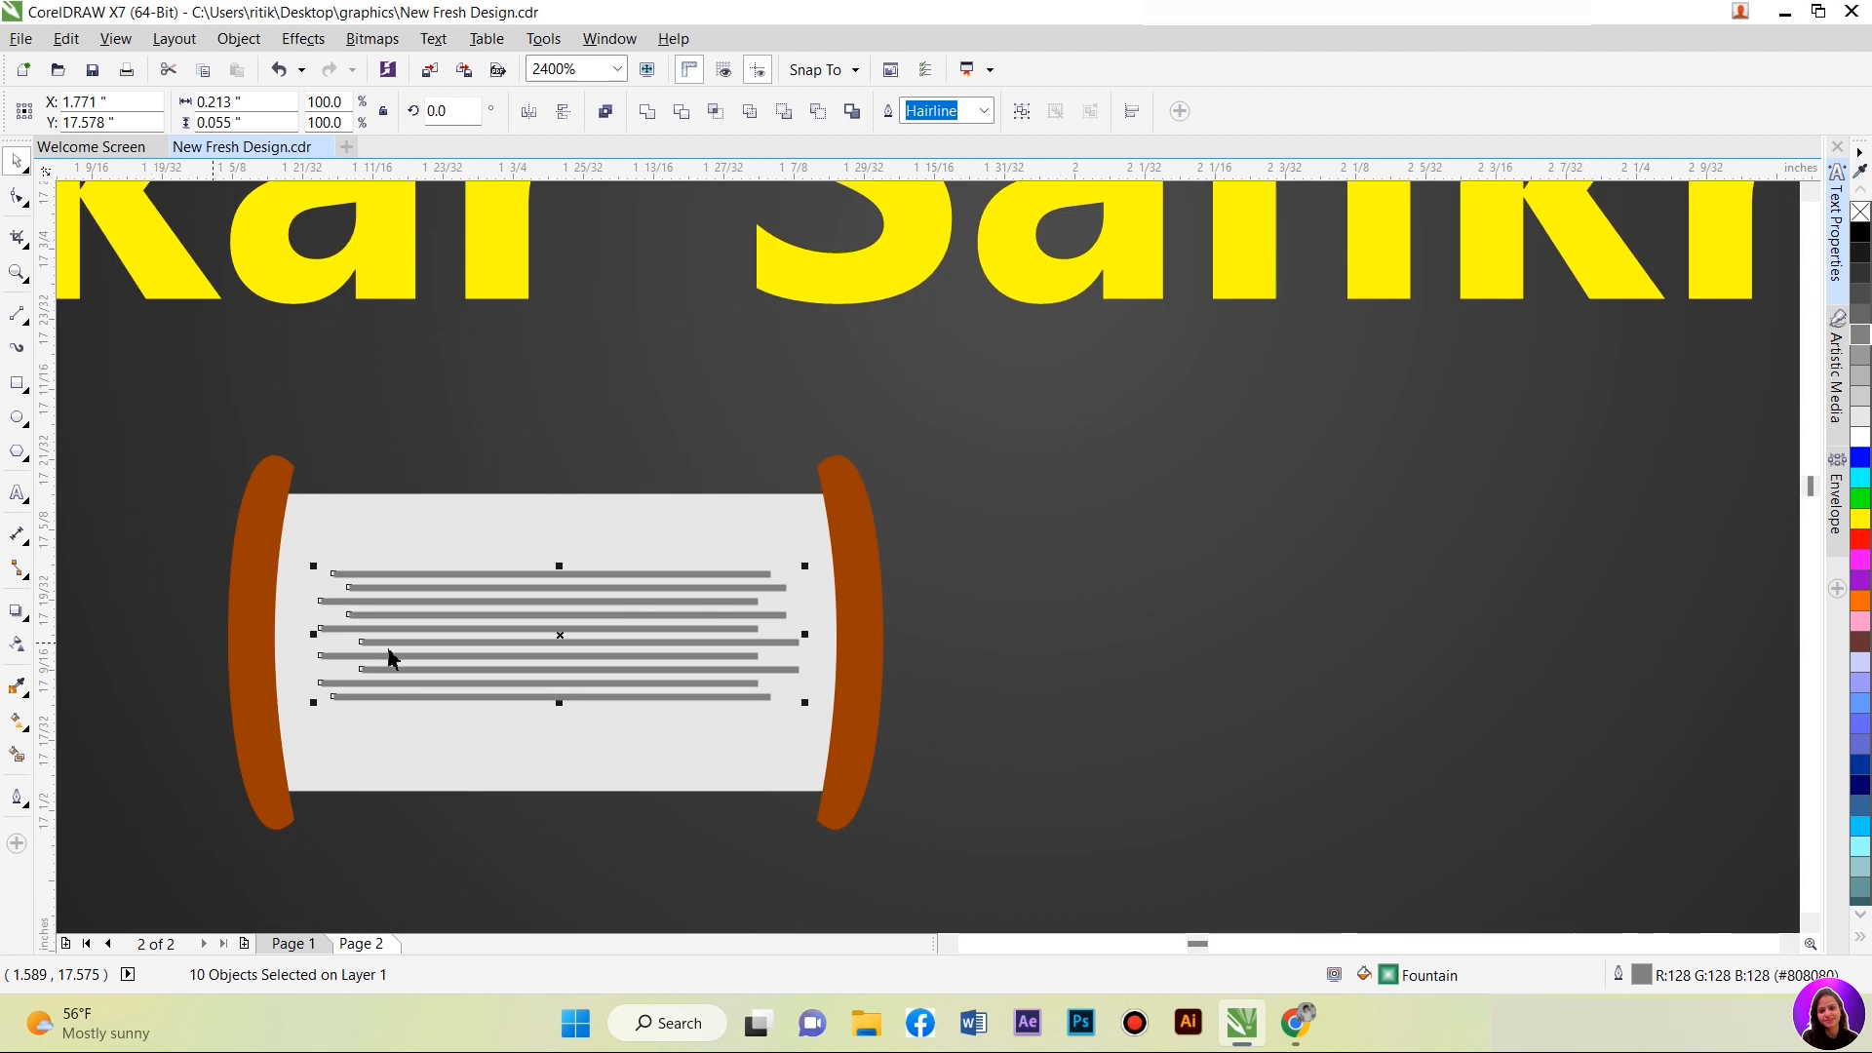
drag(555, 636, 561, 473)
scroll(560, 473, down, 2)
scroll(534, 500, down, 1)
drag(618, 786, 500, 484)
scroll(501, 523, up, 1)
scroll(500, 524, down, 1)
scroll(500, 524, up, 1)
scroll(1102, 813, down, 1)
Step: Select the drum's 30 thread lines and group them
scroll(915, 657, up, 1)
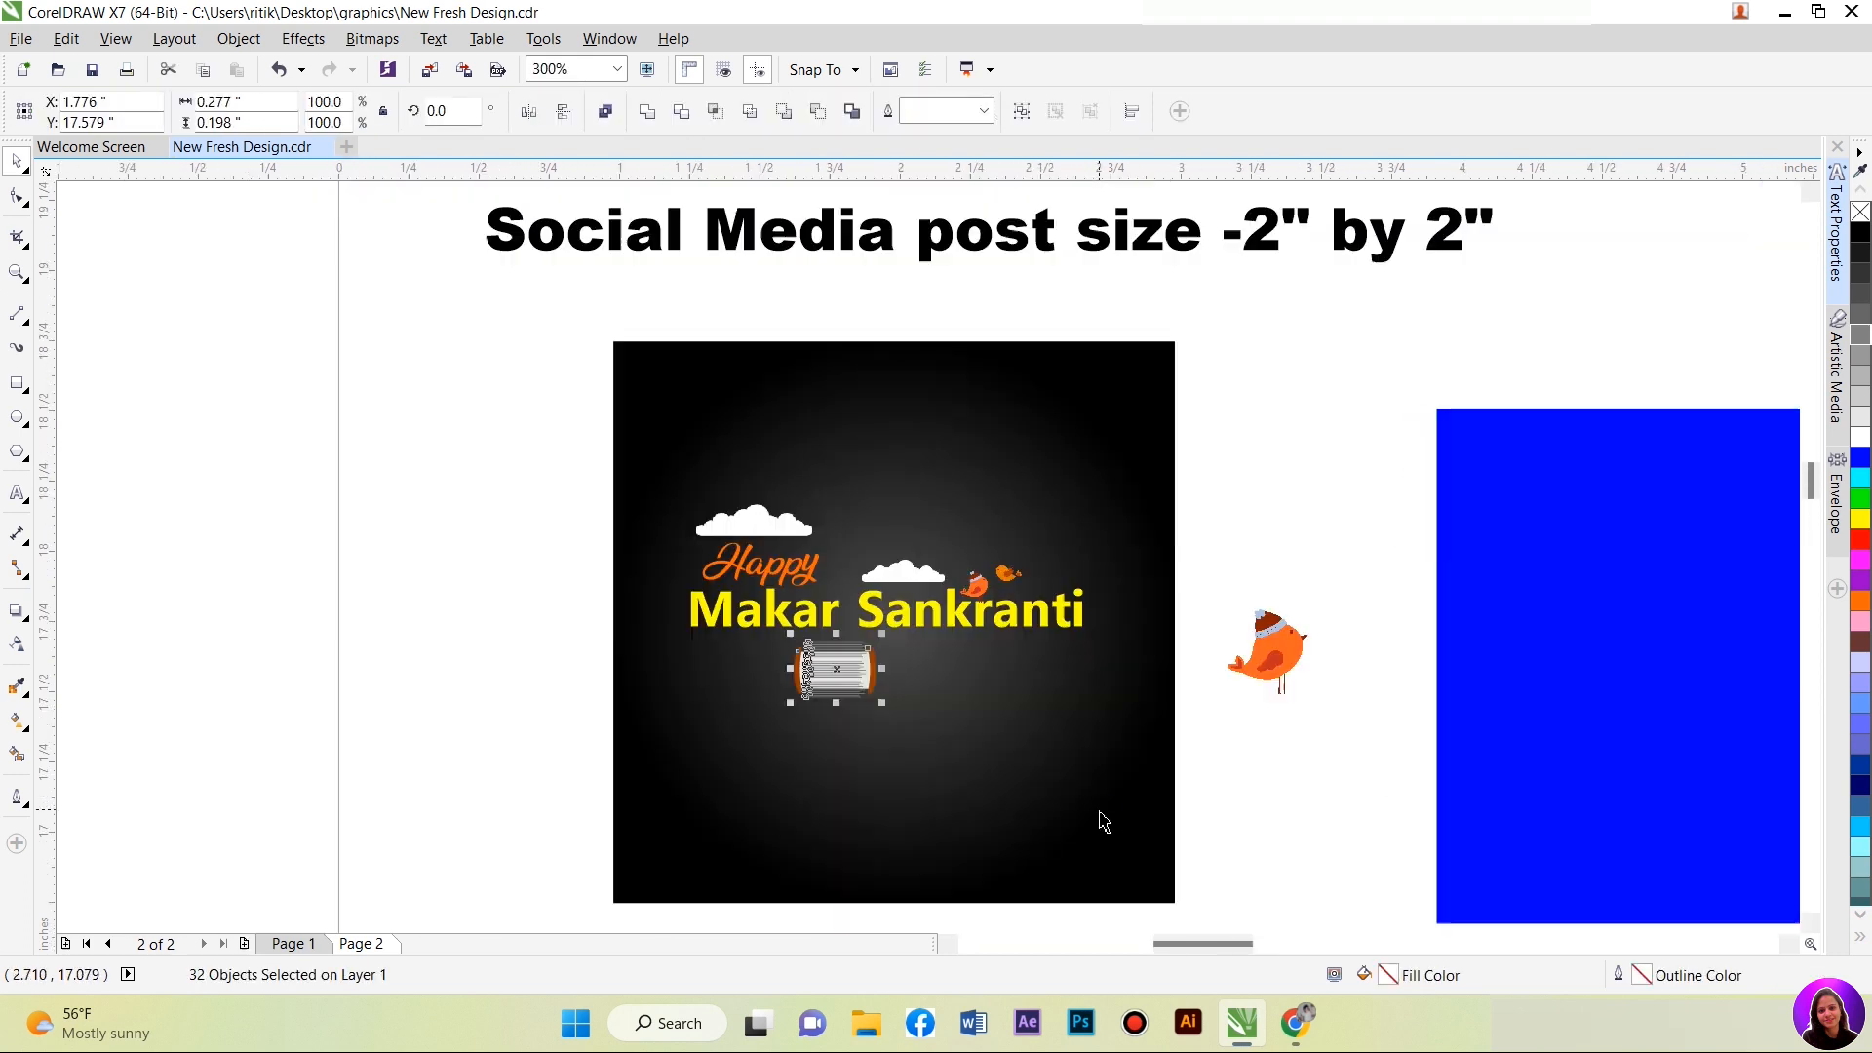
scroll(791, 635, down, 1)
click(740, 311)
drag(744, 346, 807, 702)
scroll(800, 704, up, 2)
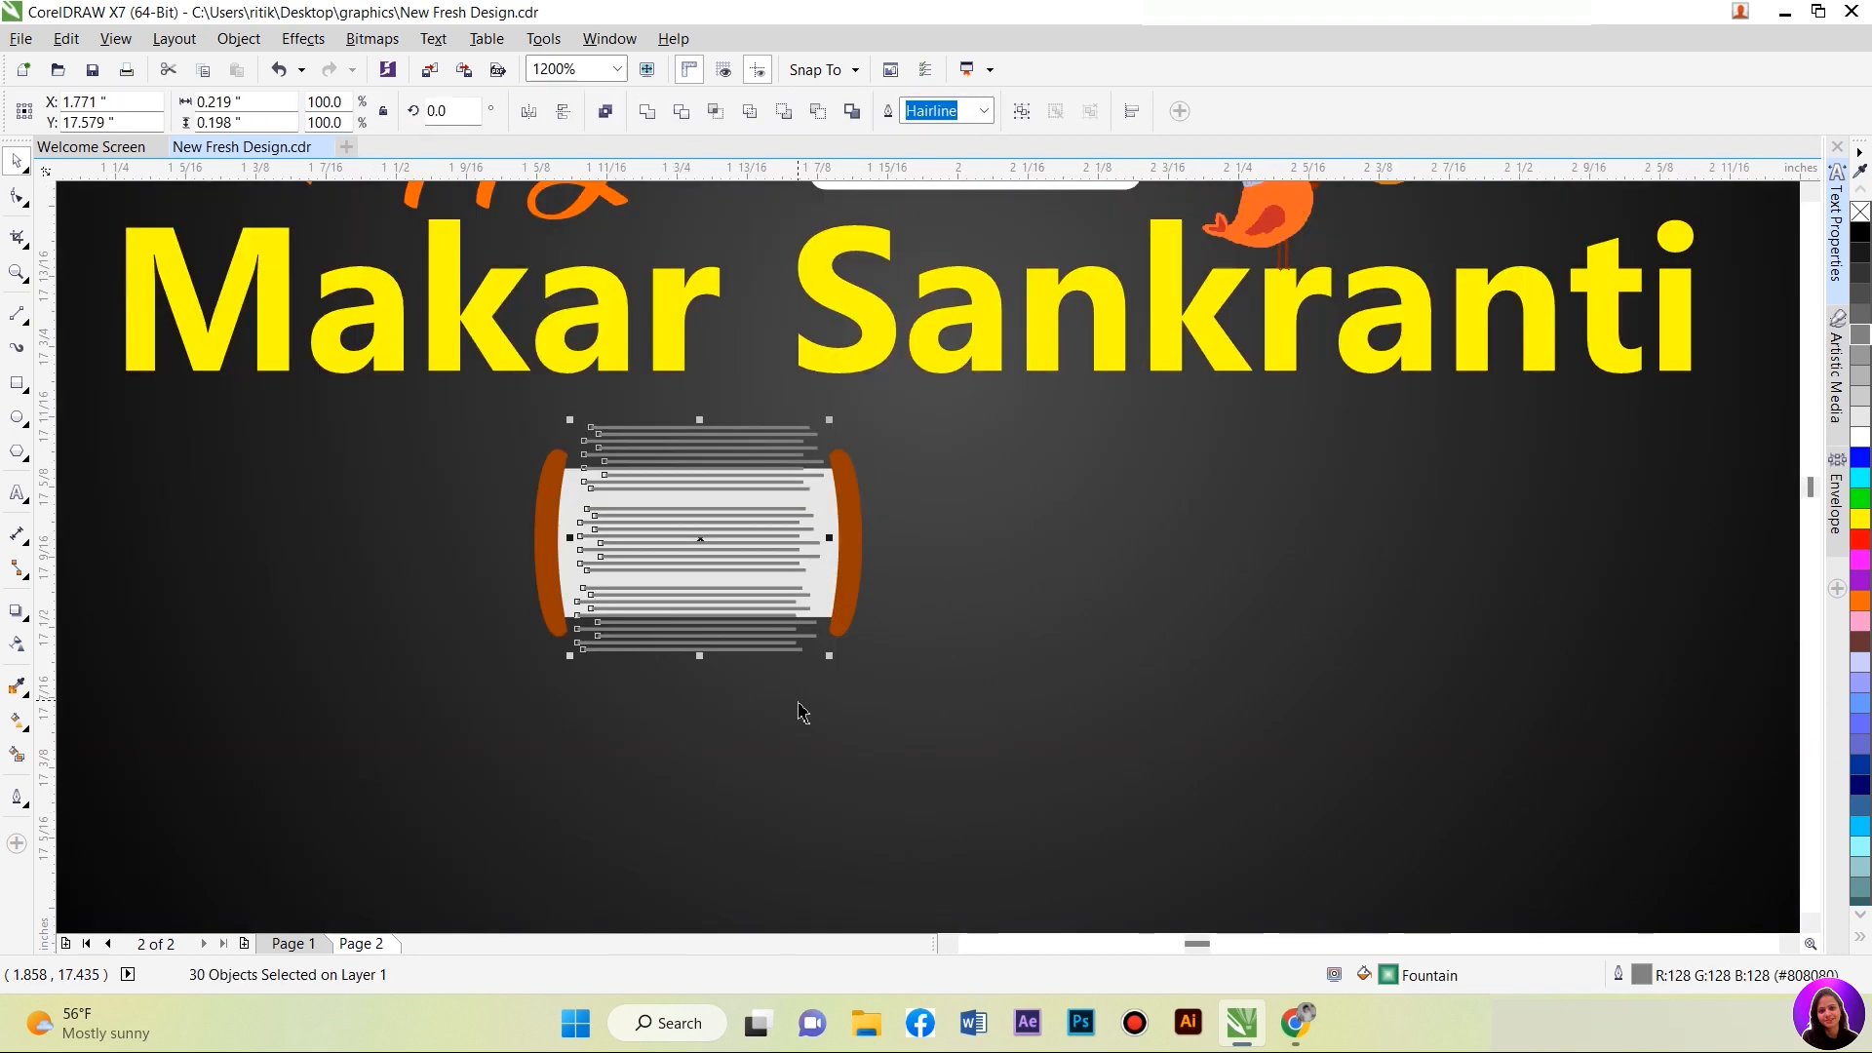
click(1022, 112)
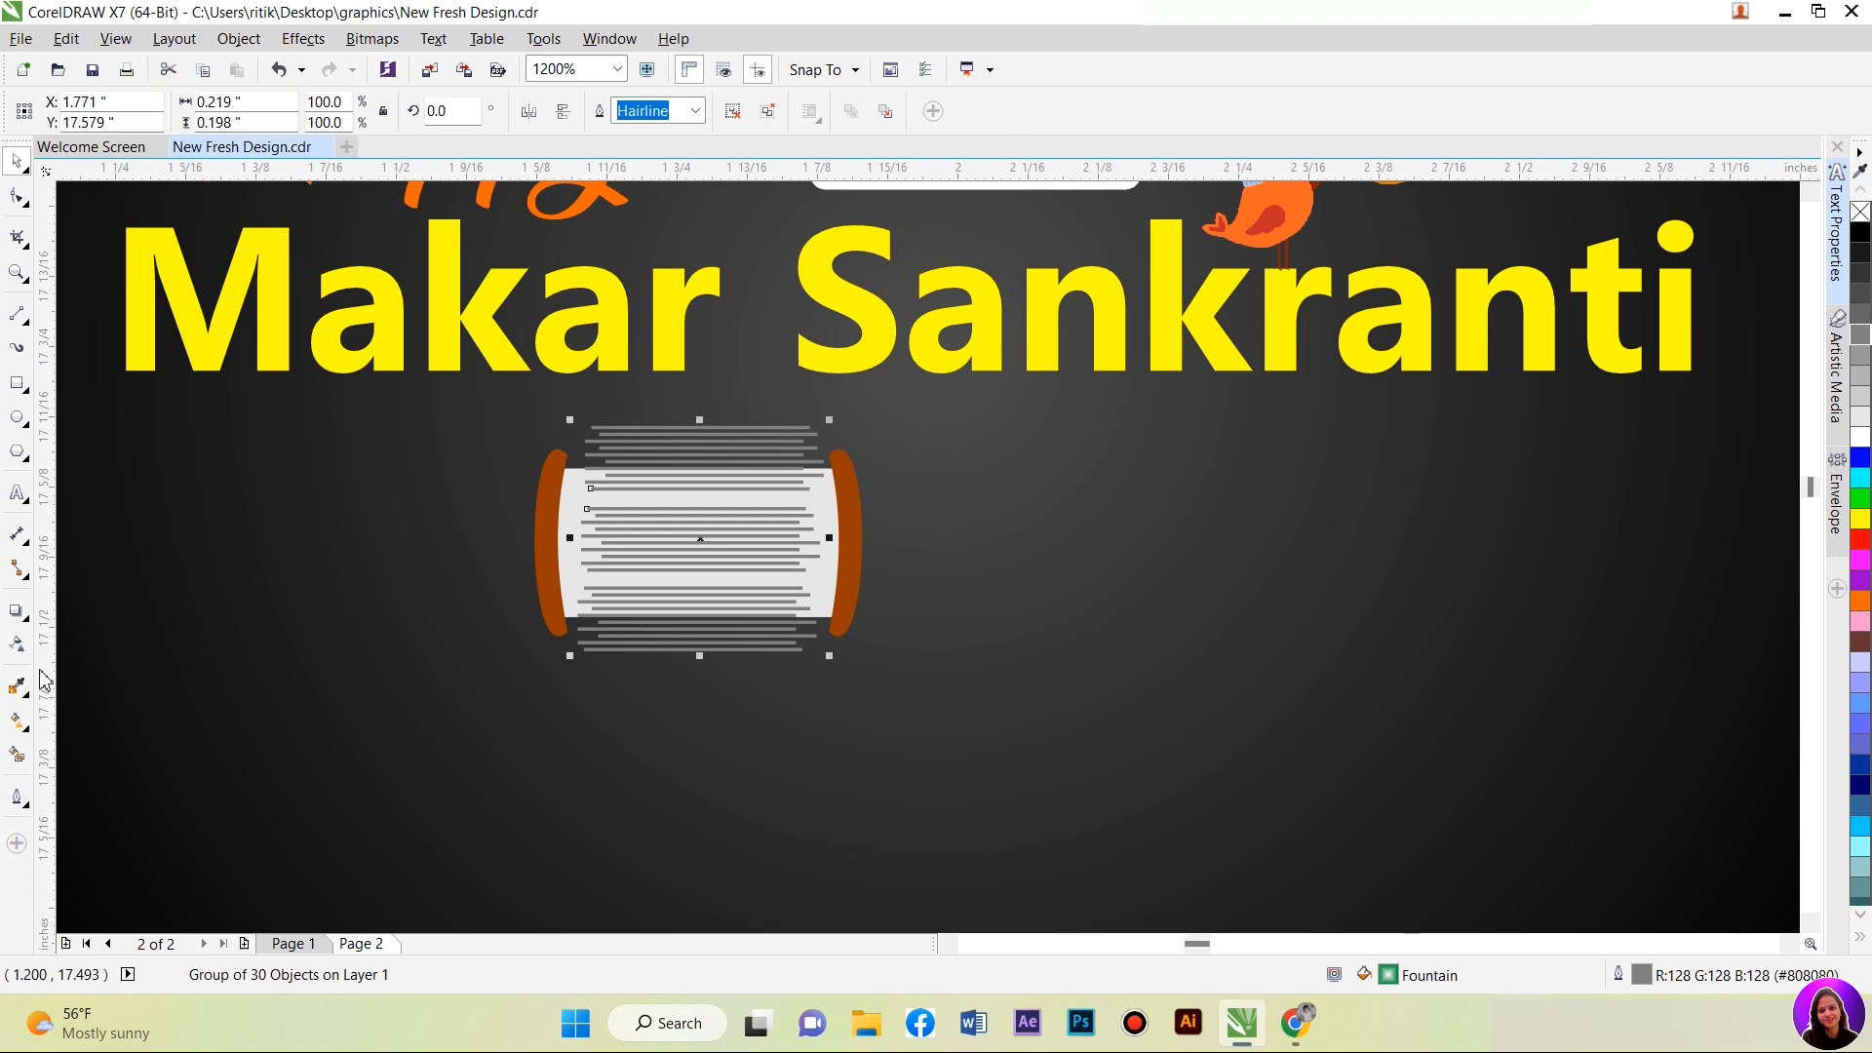
Step: Give the thread line group 80 transparency
click(17, 643)
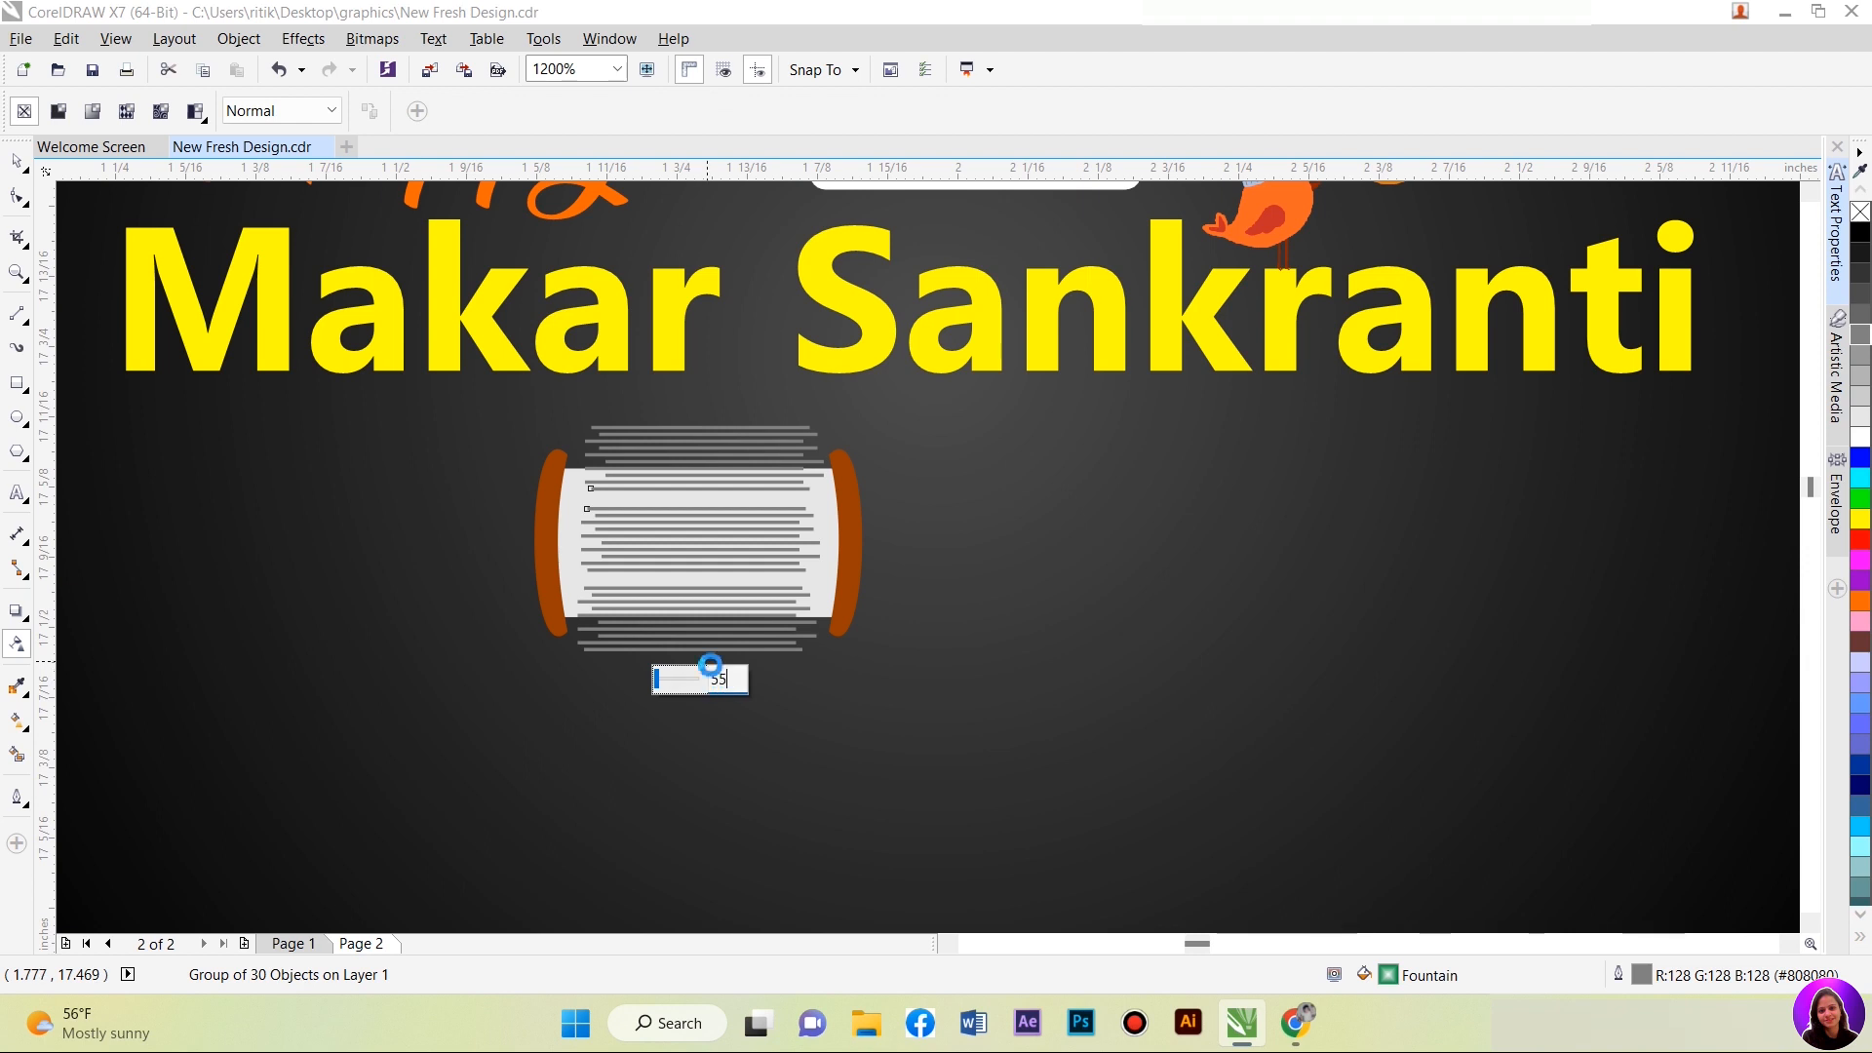
key(Return)
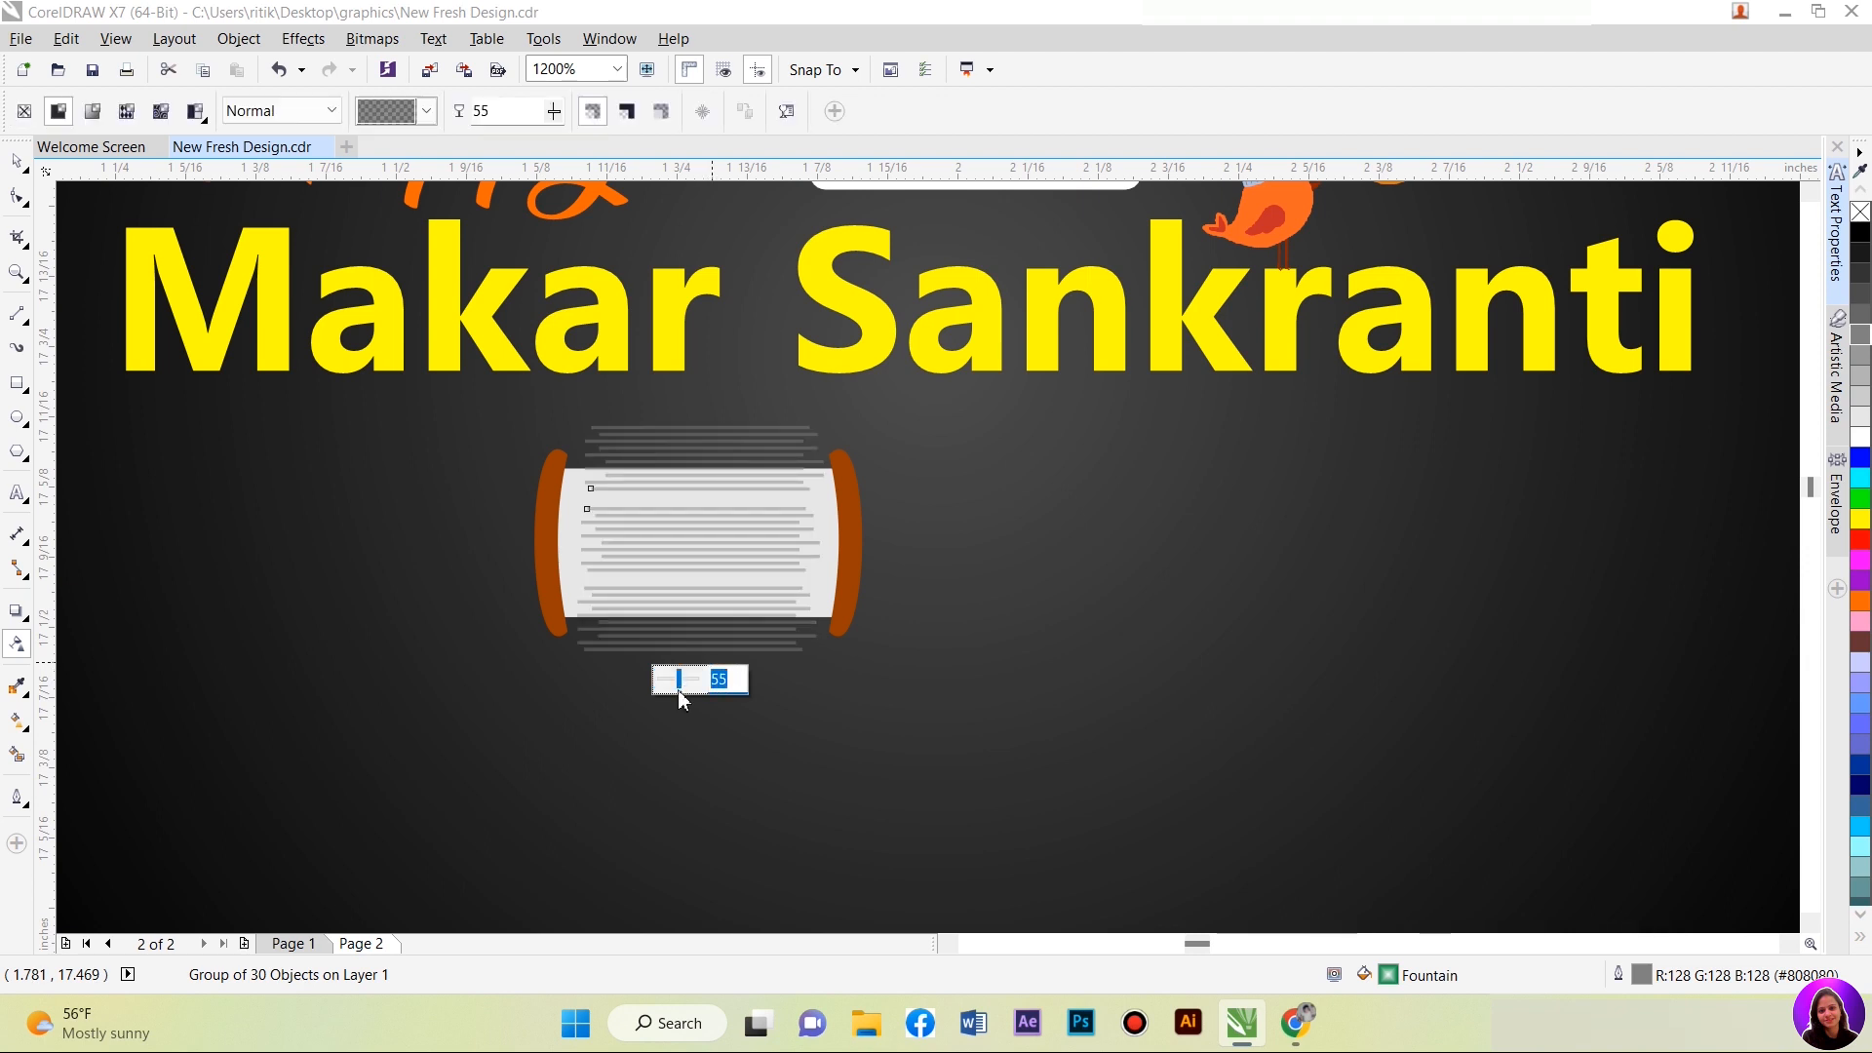
key(Return)
key(space)
Step: PowerClip the thread lines inside the drum rectangle
right_click(712, 521)
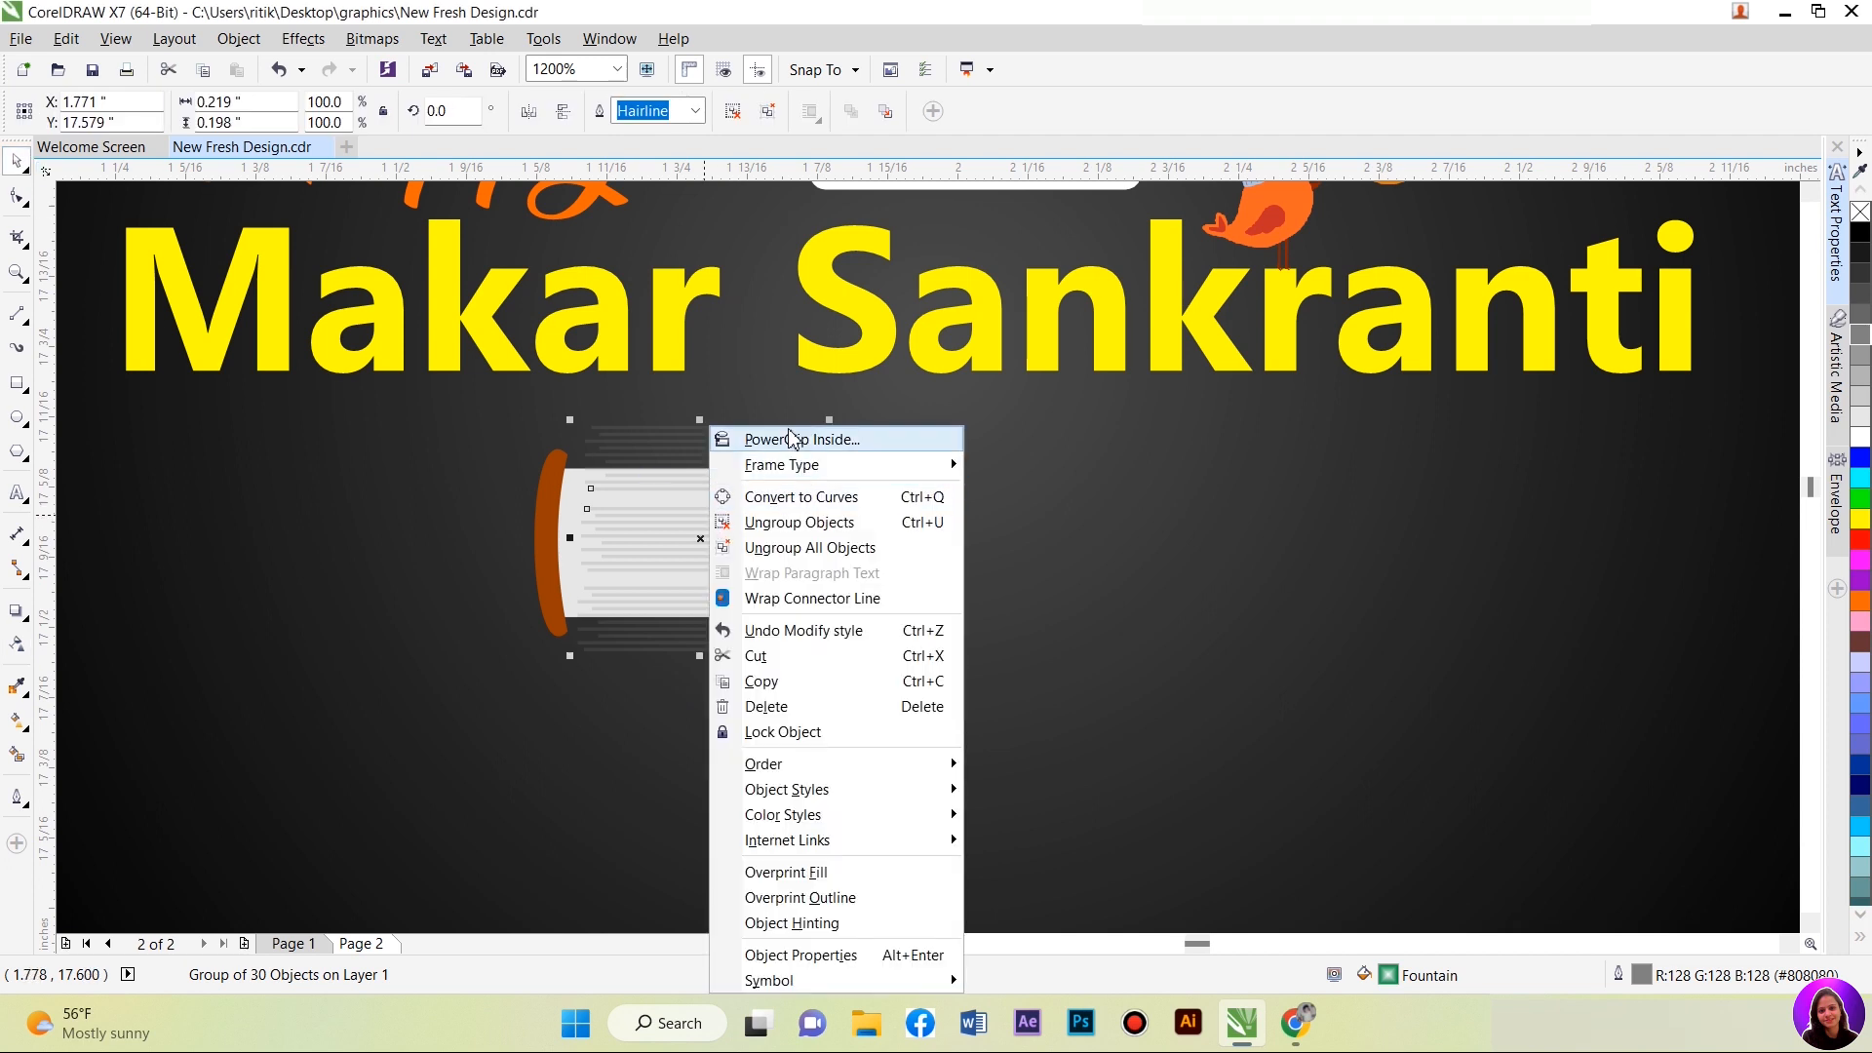
click(794, 439)
click(780, 494)
click(286, 451)
scroll(285, 451, down, 1)
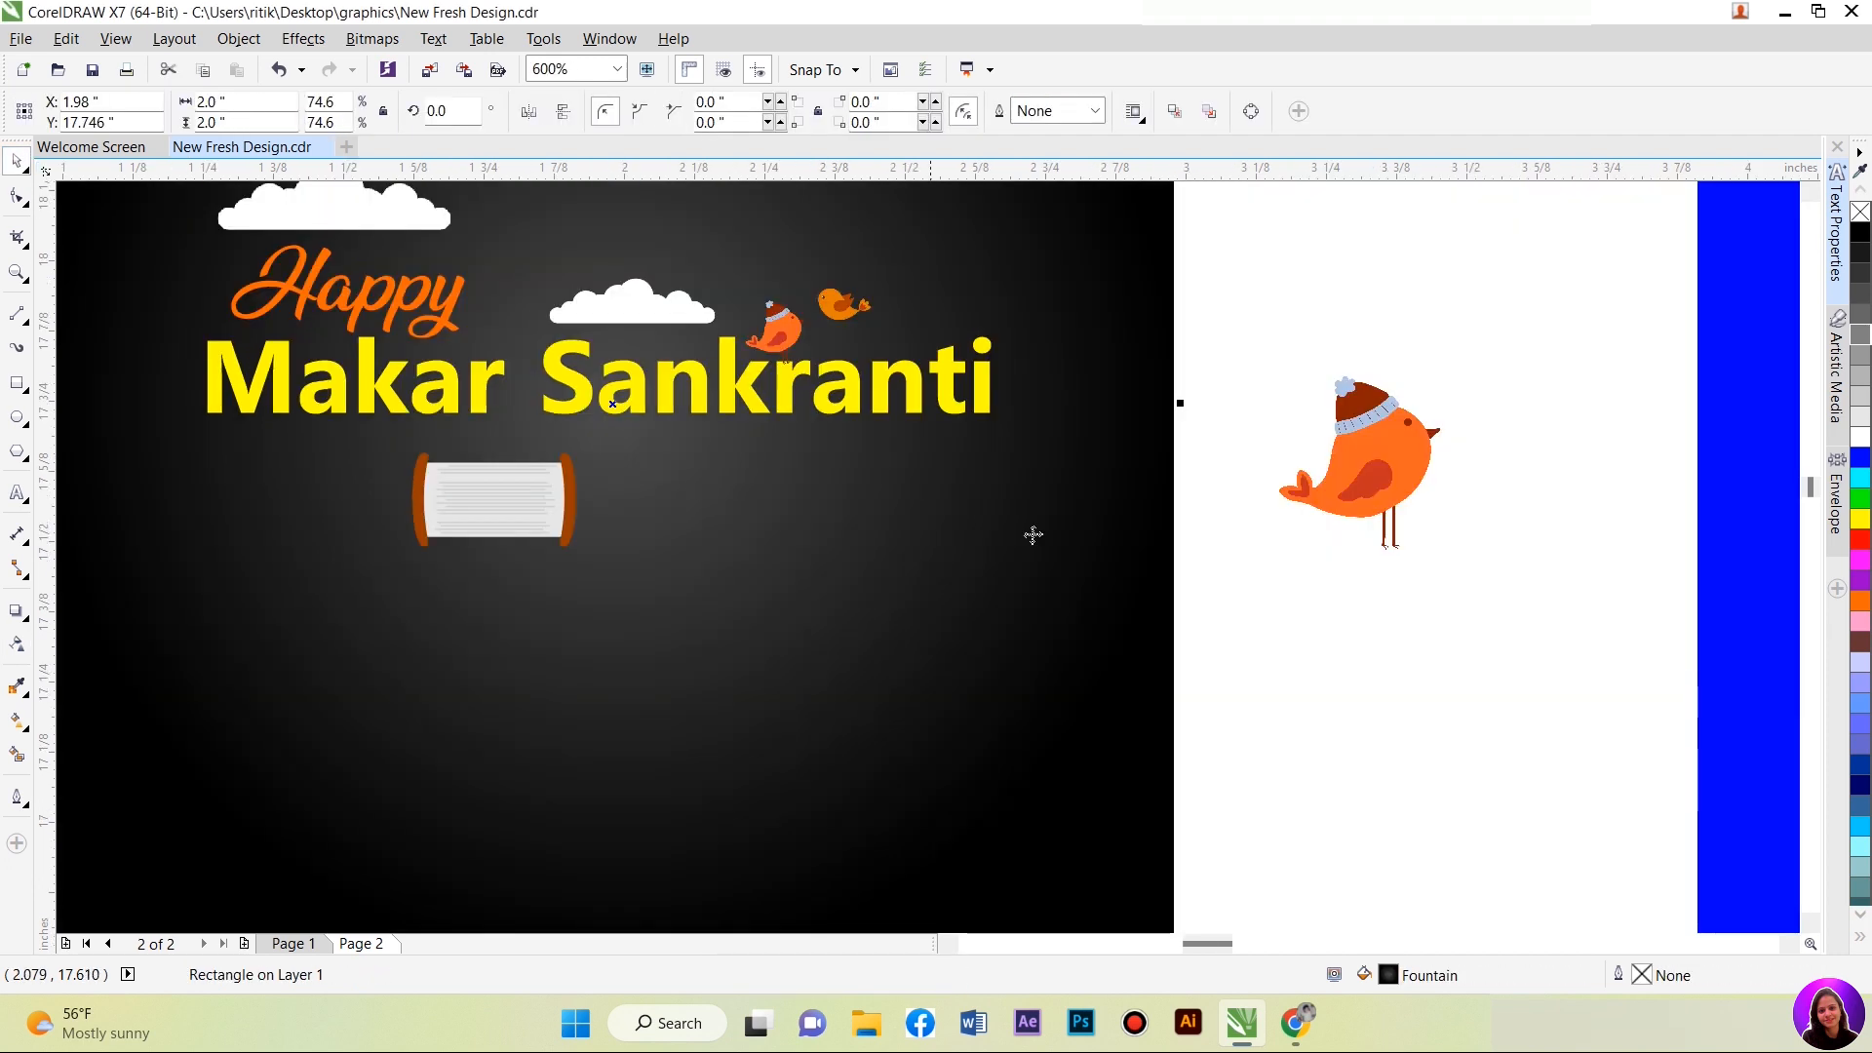
Step: Draw a horizontal 2-point line out from the drum's right edge
key(Escape)
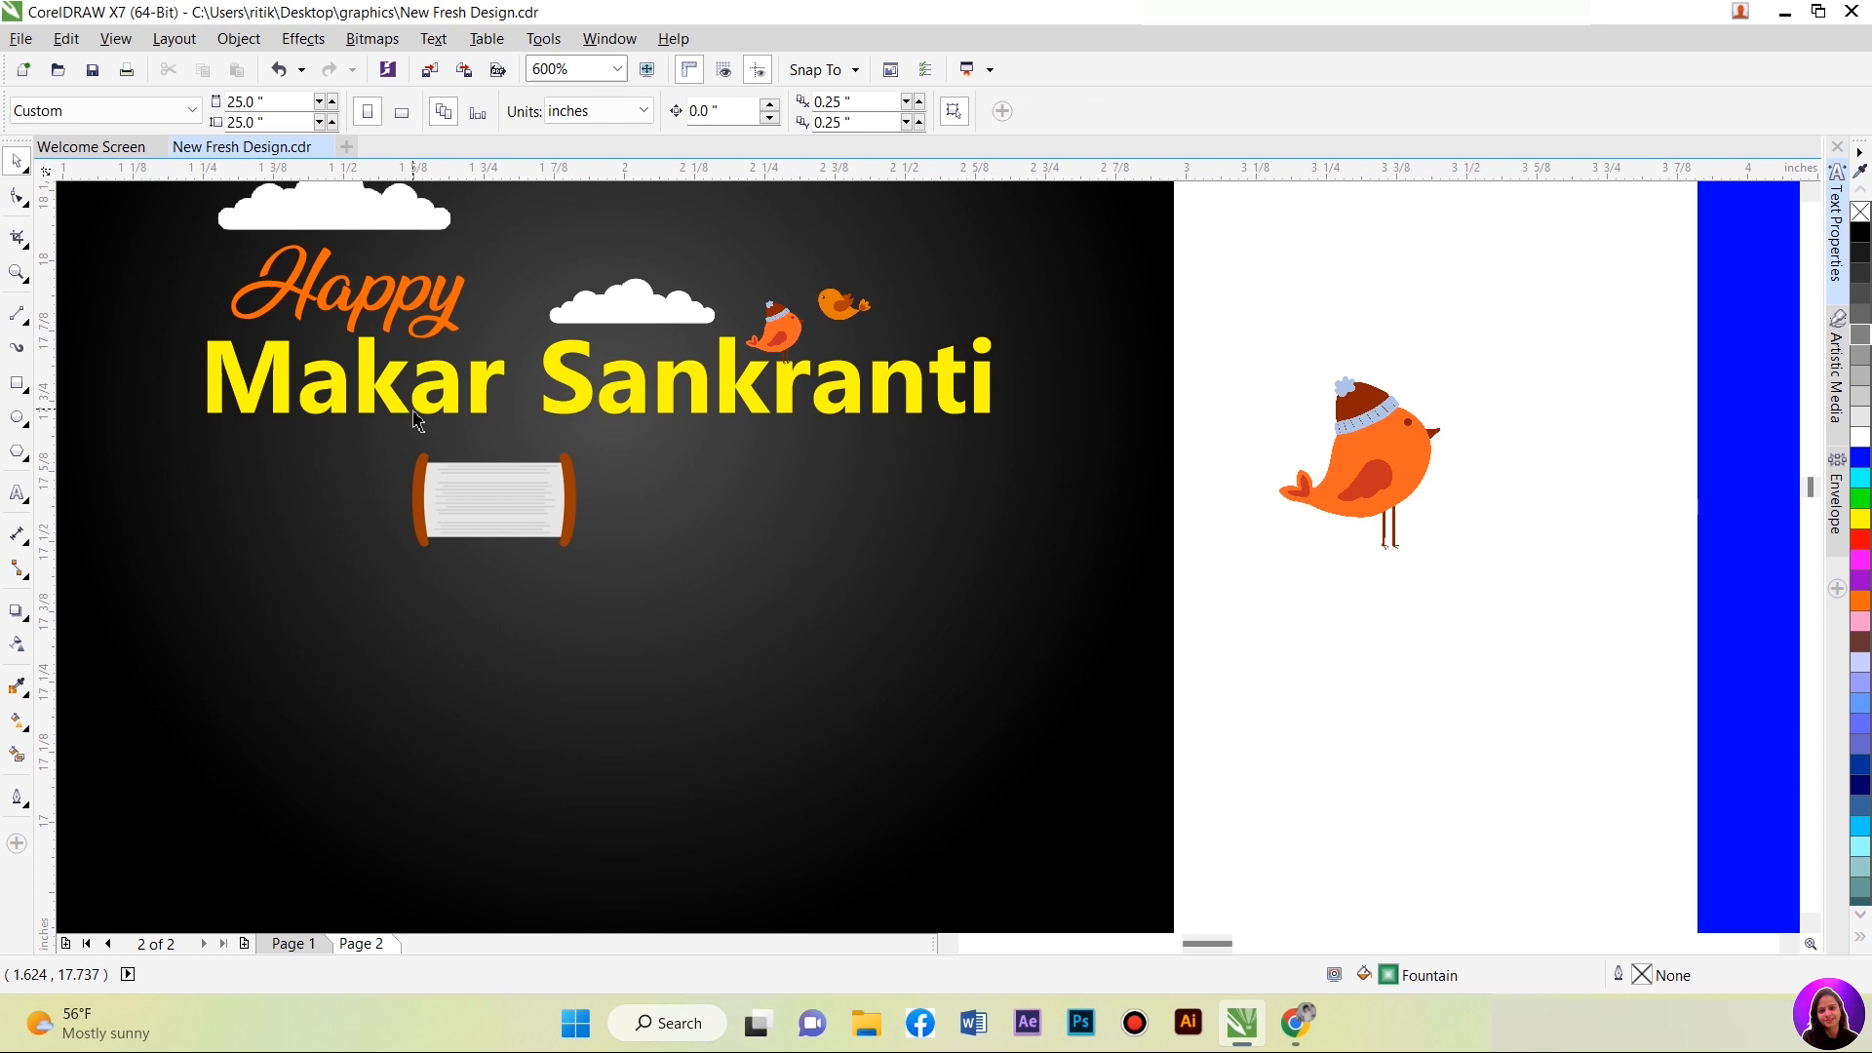
click(17, 313)
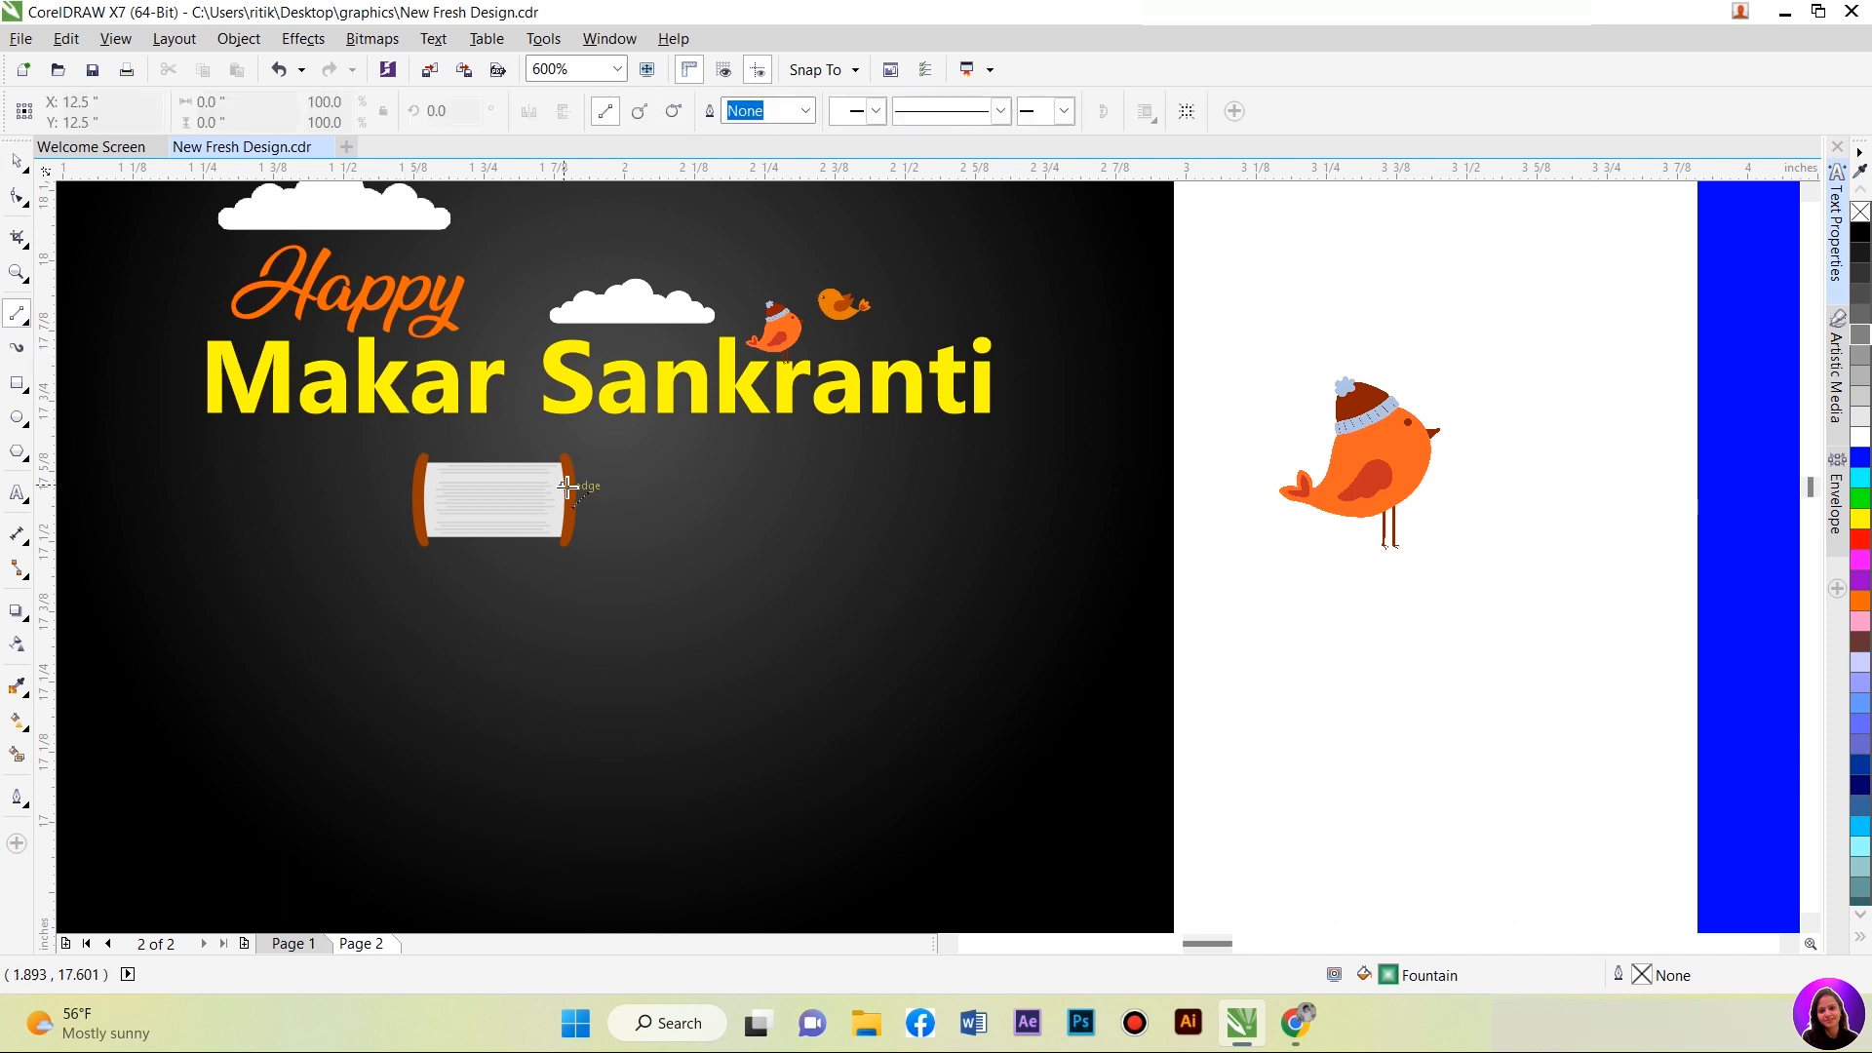
drag(574, 500, 685, 500)
key(space)
Step: Select the new line together with the spool's right brown end piece
shift+click(570, 475)
click(1216, 601)
click(618, 504)
click(1235, 600)
drag(1274, 632, 558, 435)
click(1289, 616)
drag(1350, 688, 571, 421)
click(603, 497)
key(ctrl+z)
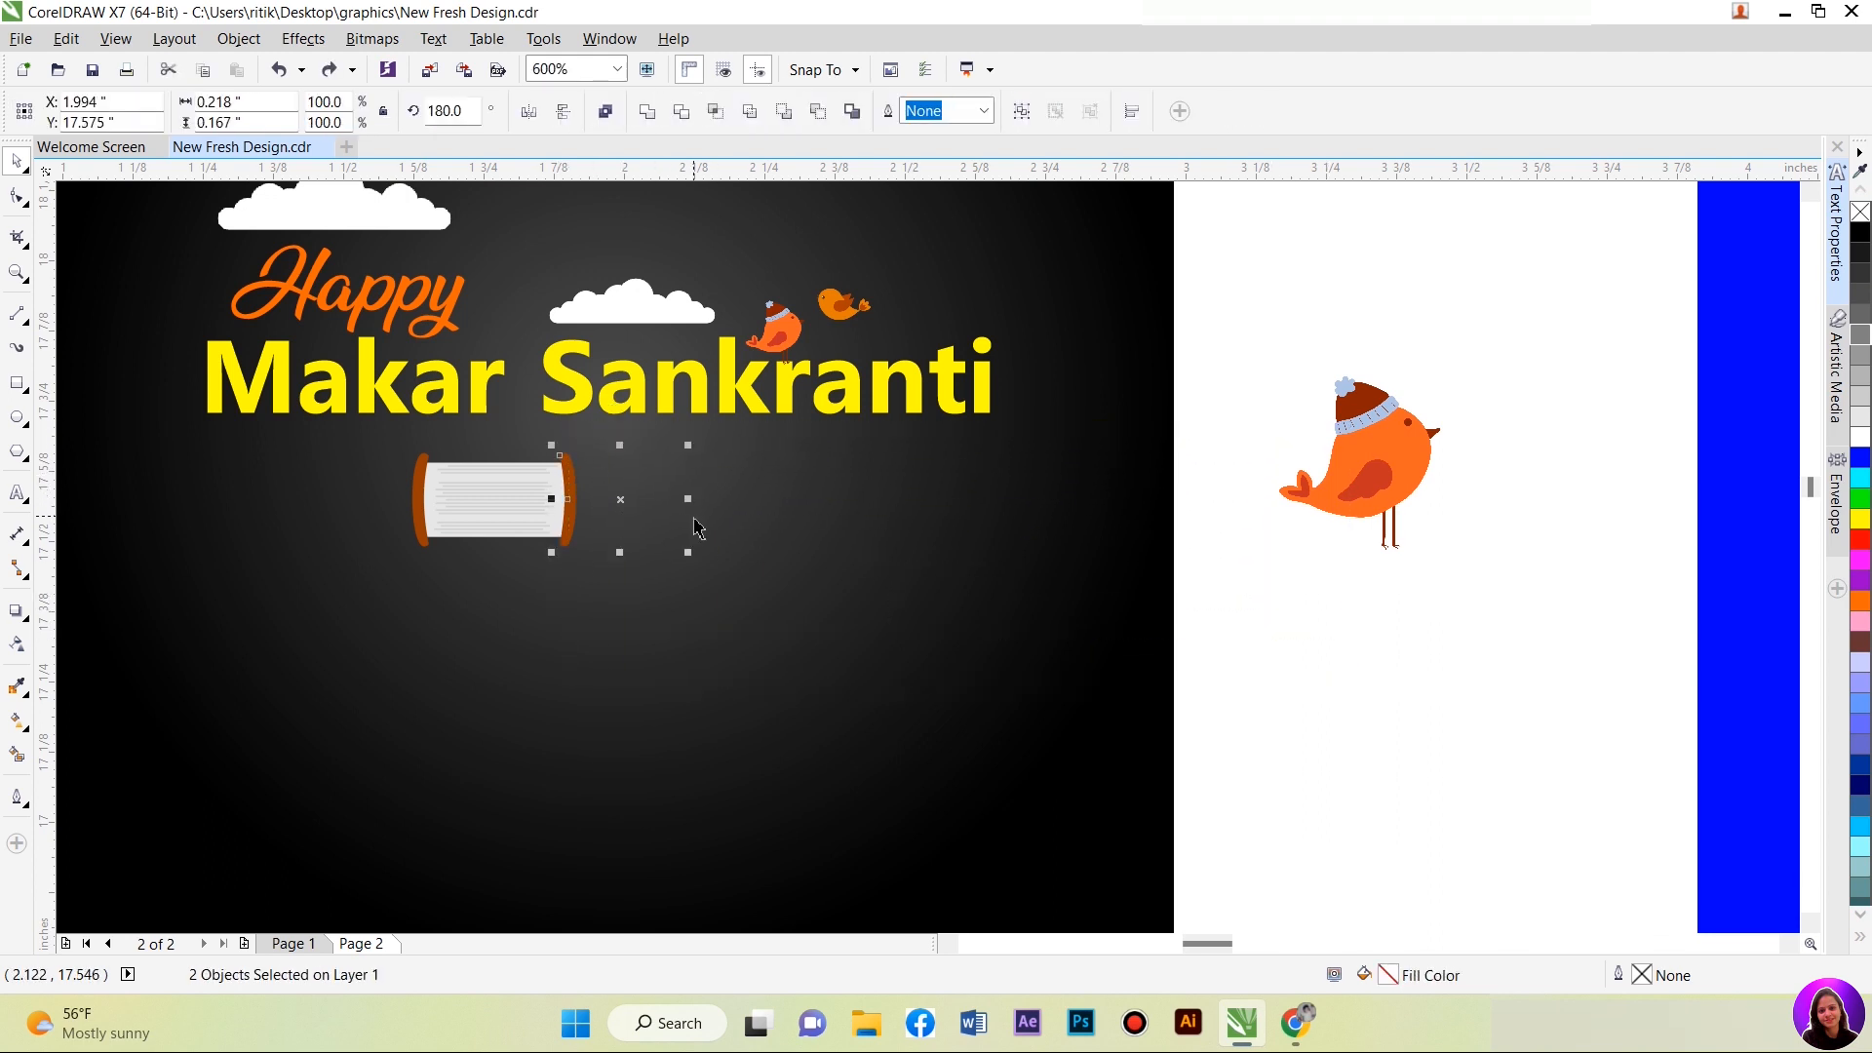
scroll(552, 495, up, 2)
drag(688, 514, 719, 519)
key(ctrl+z)
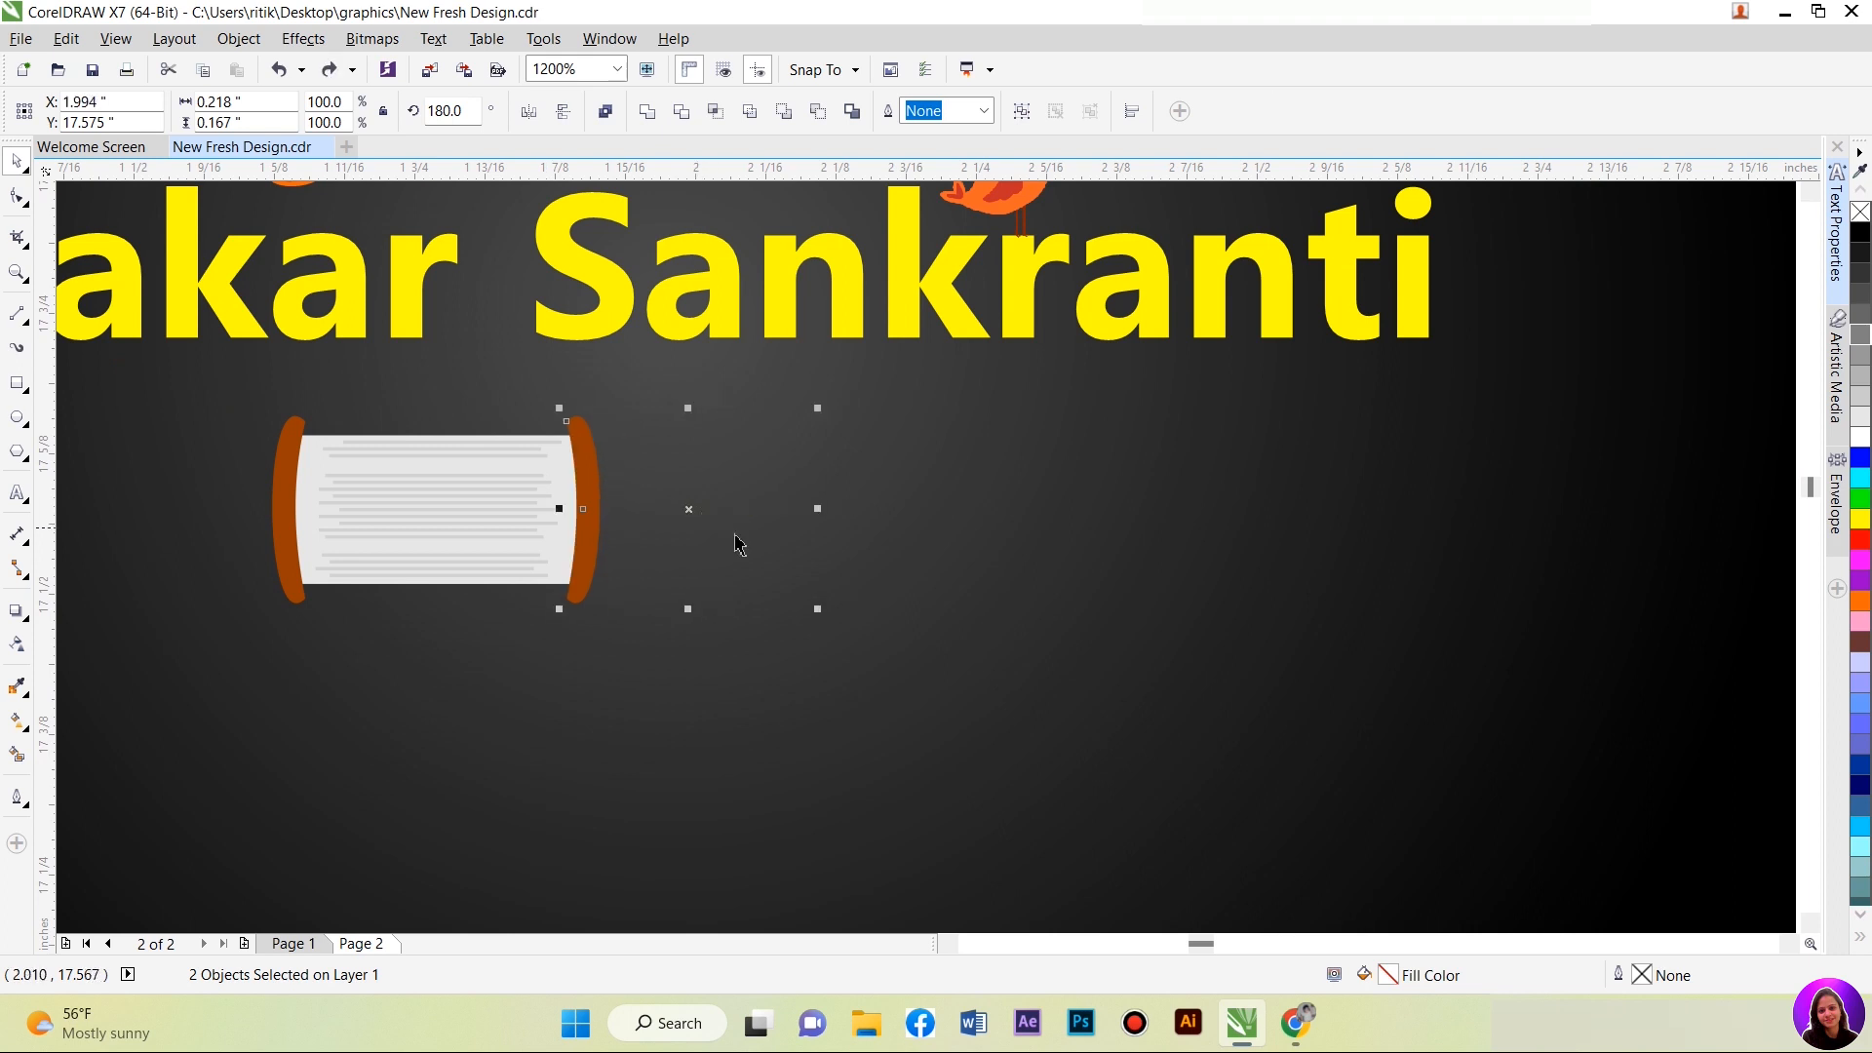
click(881, 539)
click(593, 506)
click(624, 511)
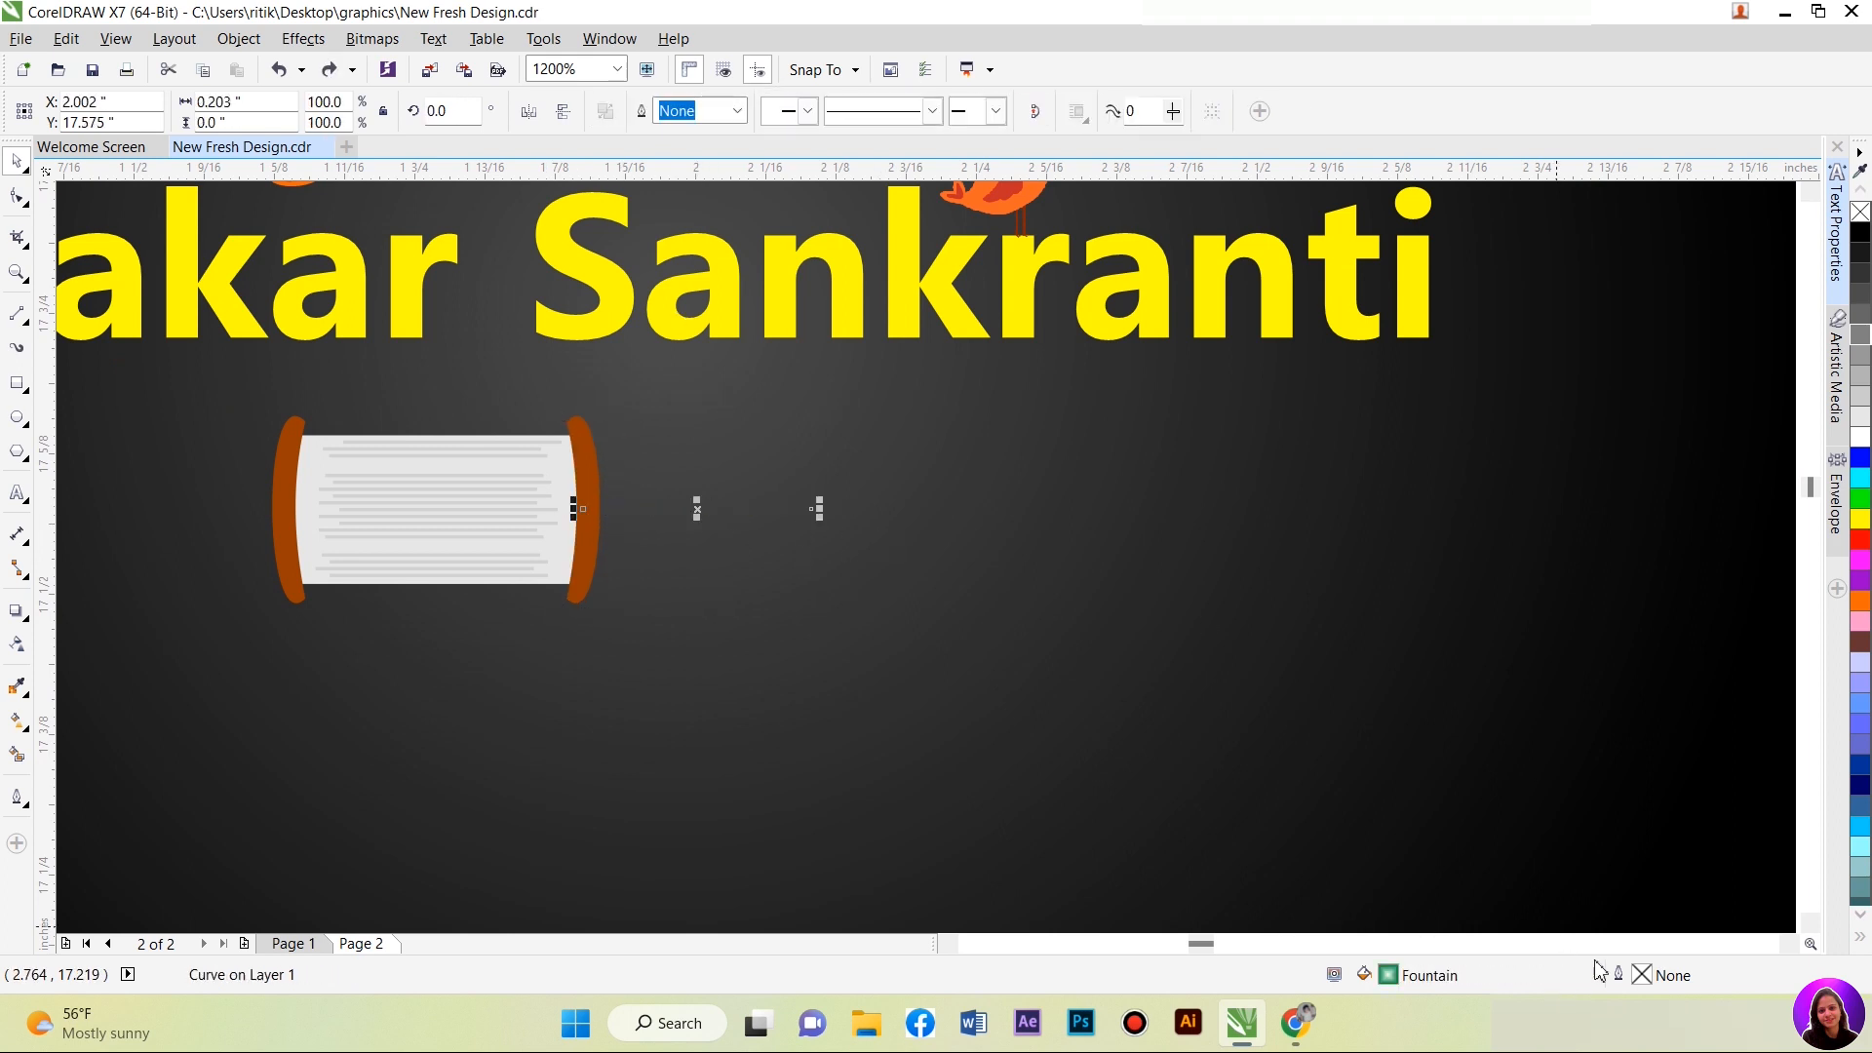
Step: Give the line a 0.75 mm outline in the spool's brown, with round caps and corners, behind fill
double_click(1640, 978)
click(792, 334)
click(775, 353)
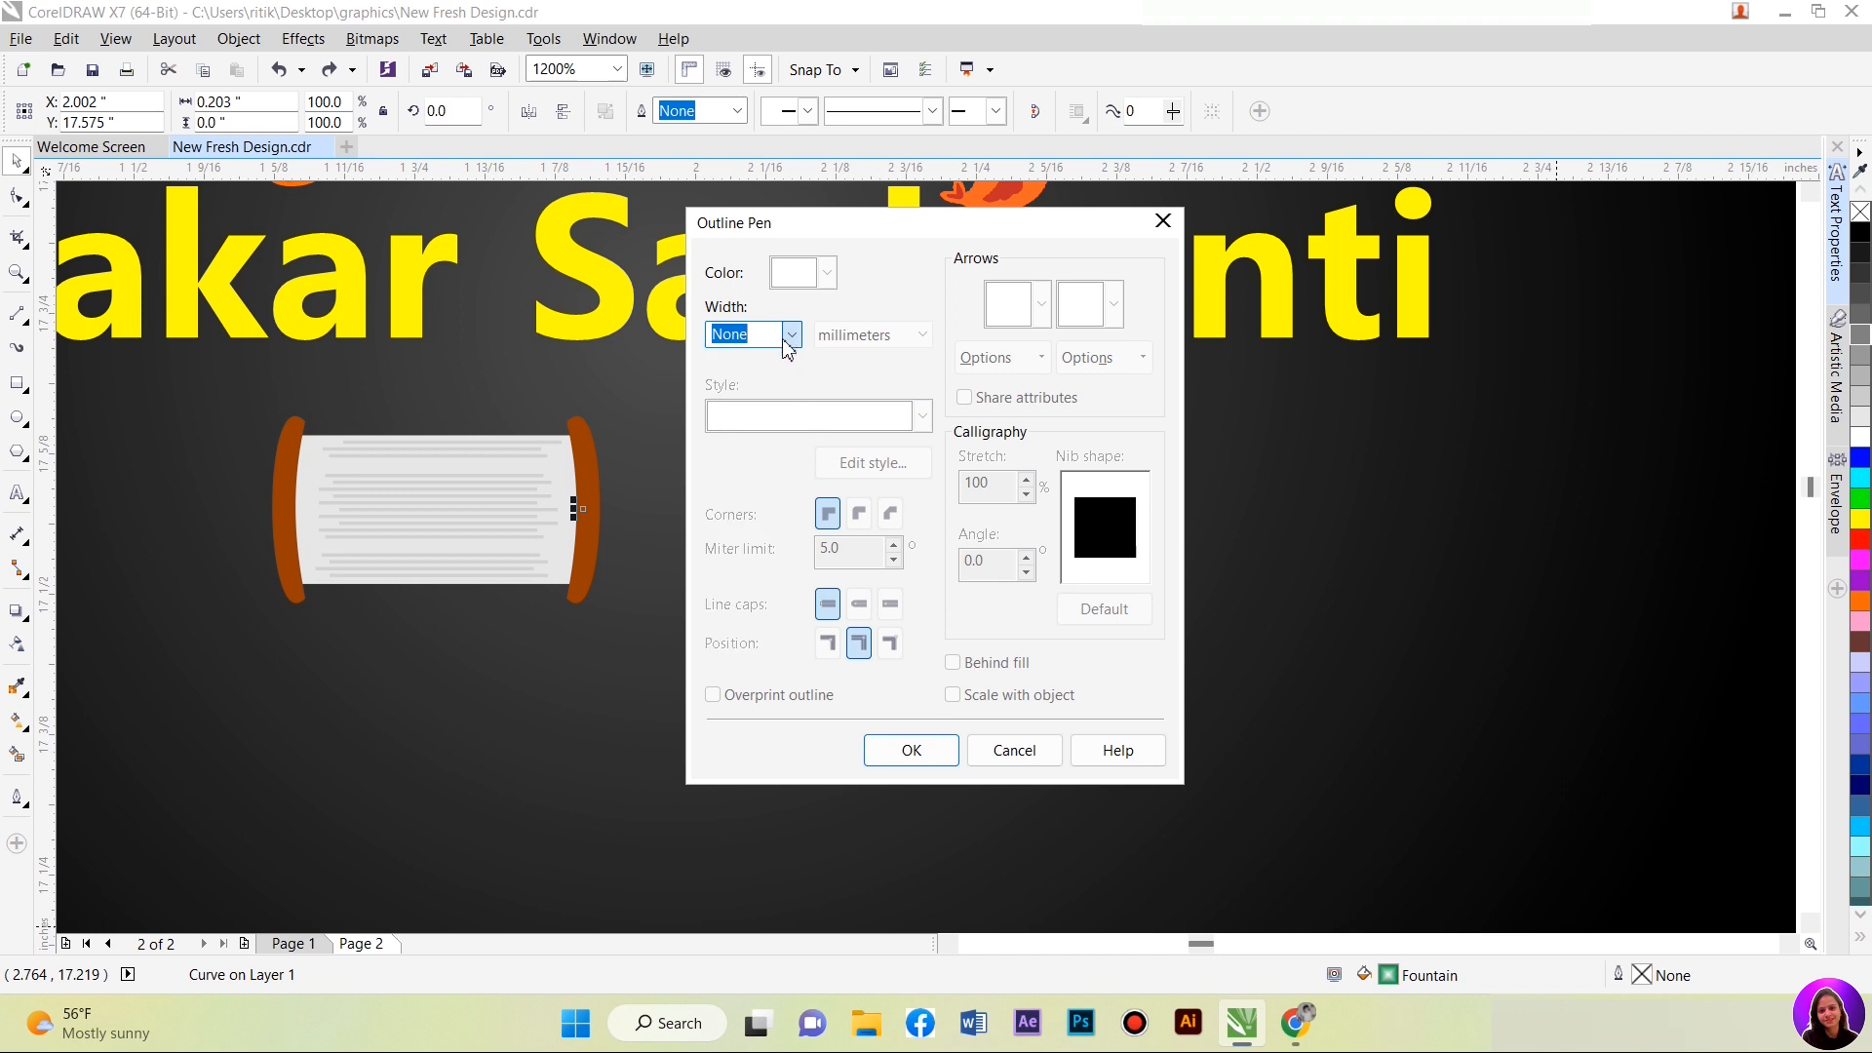
click(792, 335)
click(741, 443)
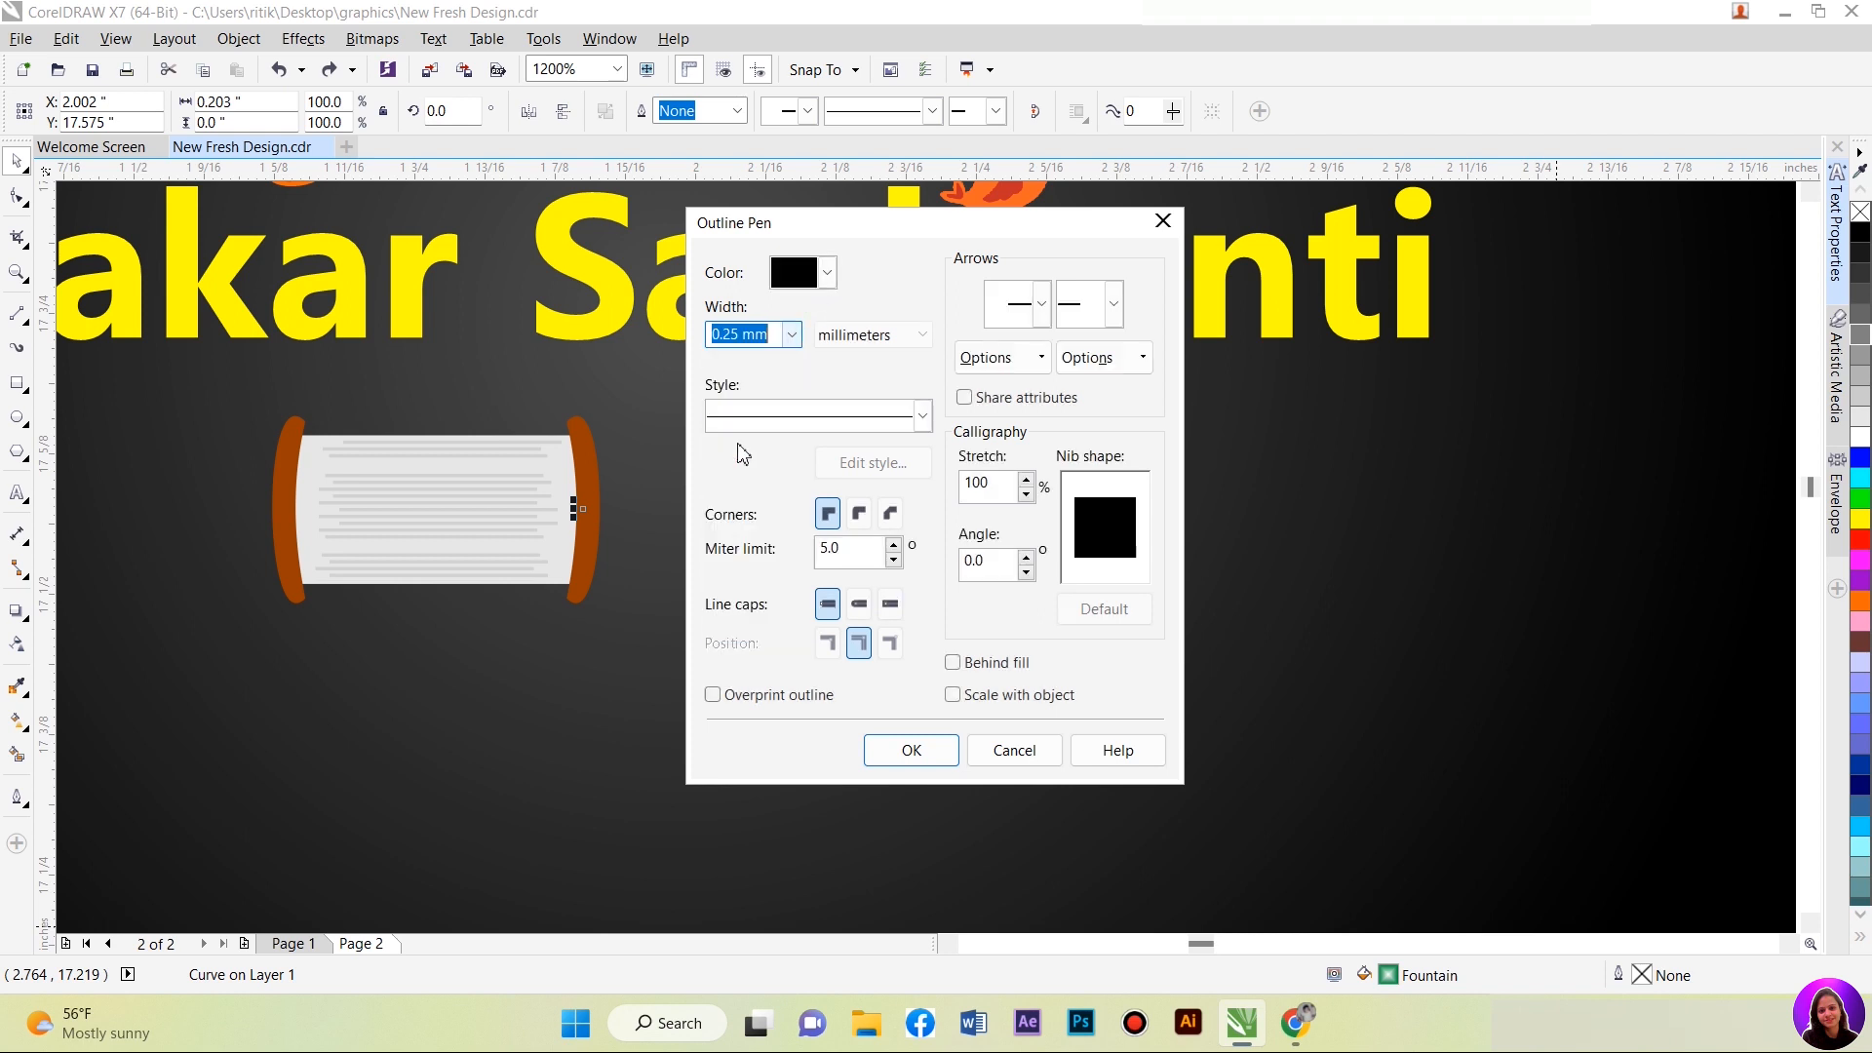
click(827, 273)
click(751, 460)
click(589, 466)
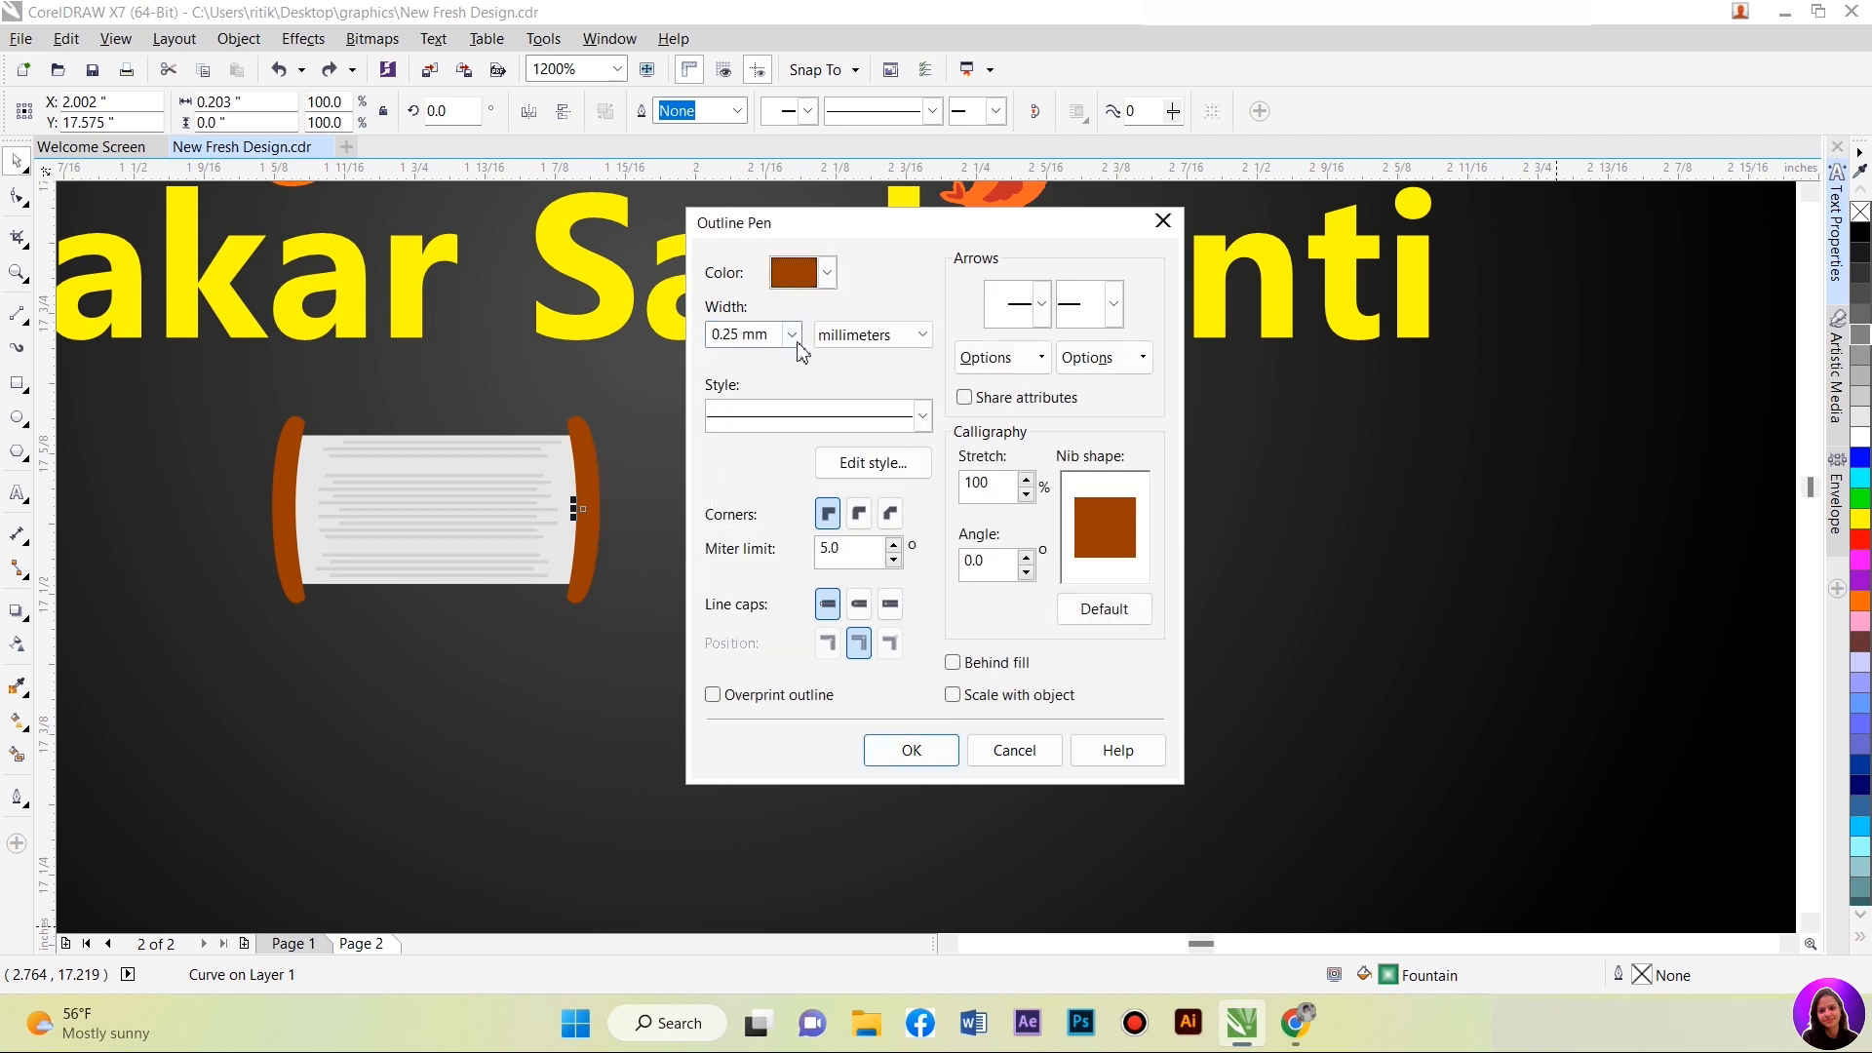
click(792, 334)
click(748, 478)
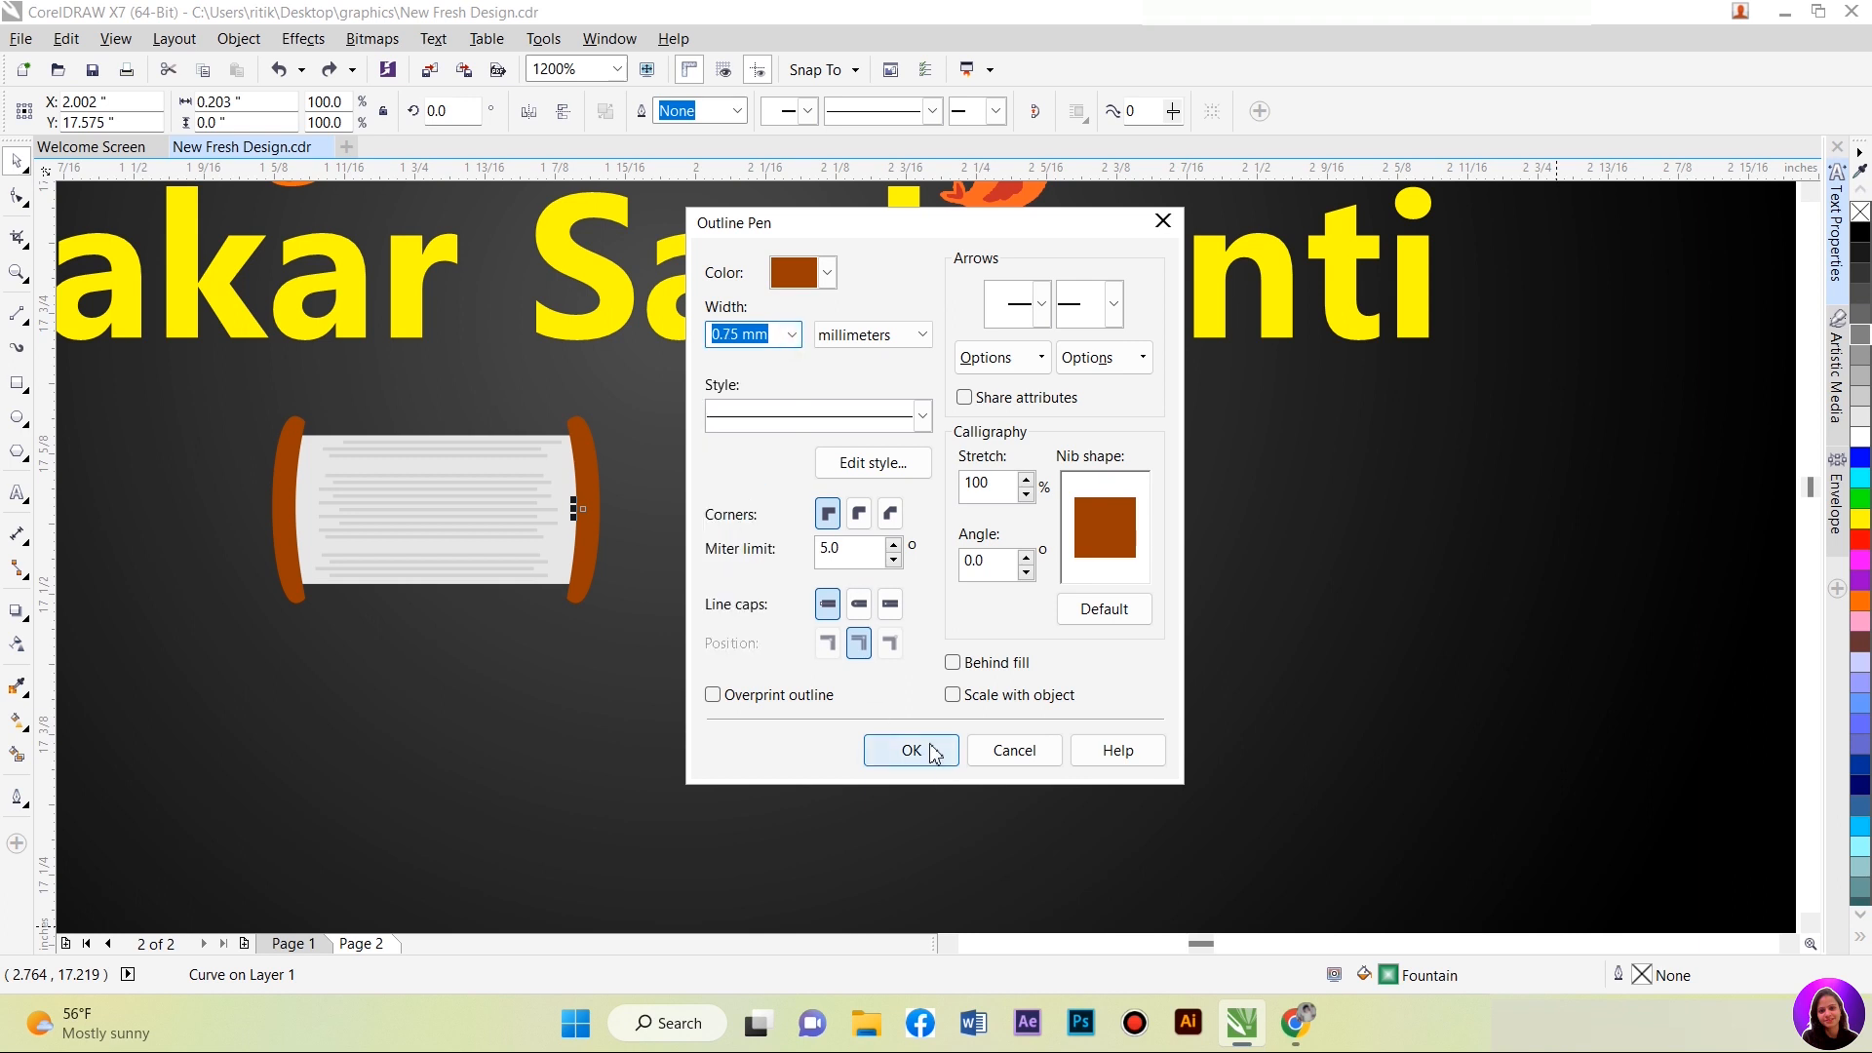
click(965, 663)
click(858, 608)
click(859, 514)
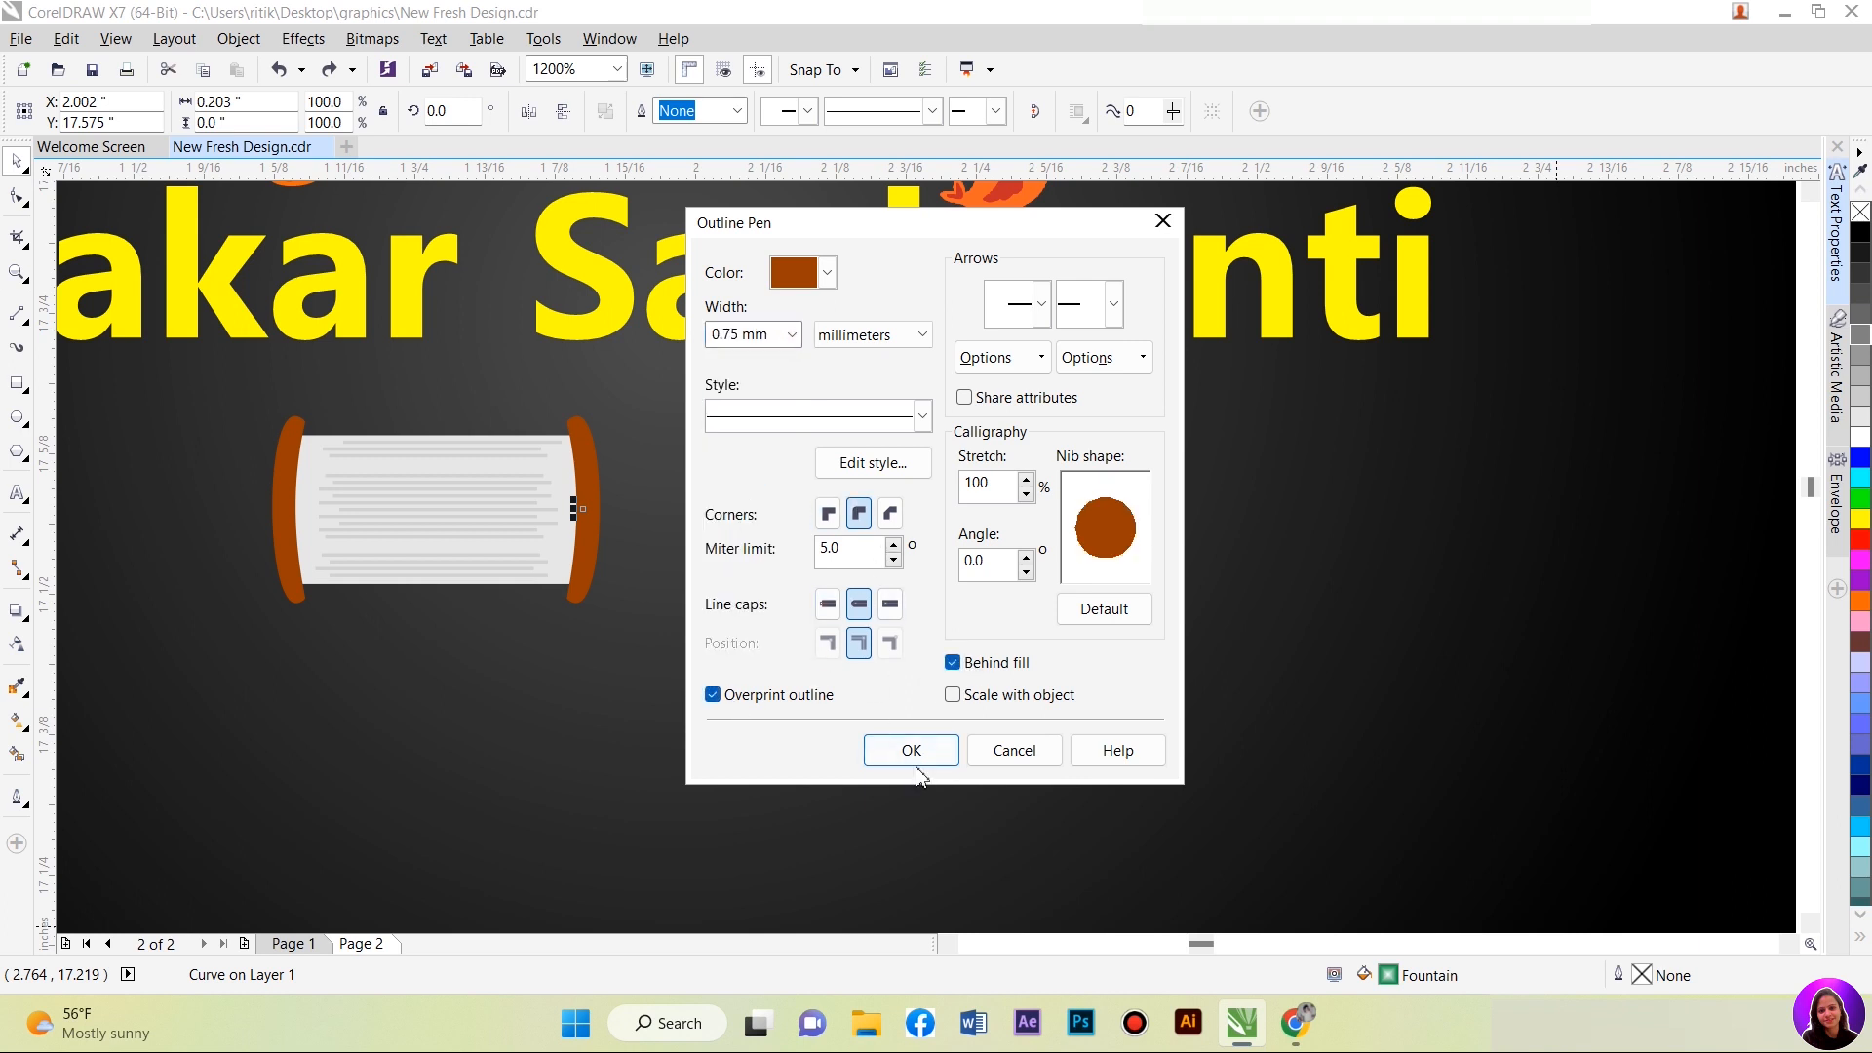
click(911, 750)
Step: Shorten the handle line by pulling its end node left
scroll(580, 510, up, 2)
drag(580, 510, 749, 526)
shift+click(611, 444)
scroll(622, 486, down, 2)
click(1335, 606)
click(663, 495)
scroll(663, 495, up, 2)
key(F10)
drag(1108, 506, 992, 513)
key(space)
scroll(867, 507, down, 1)
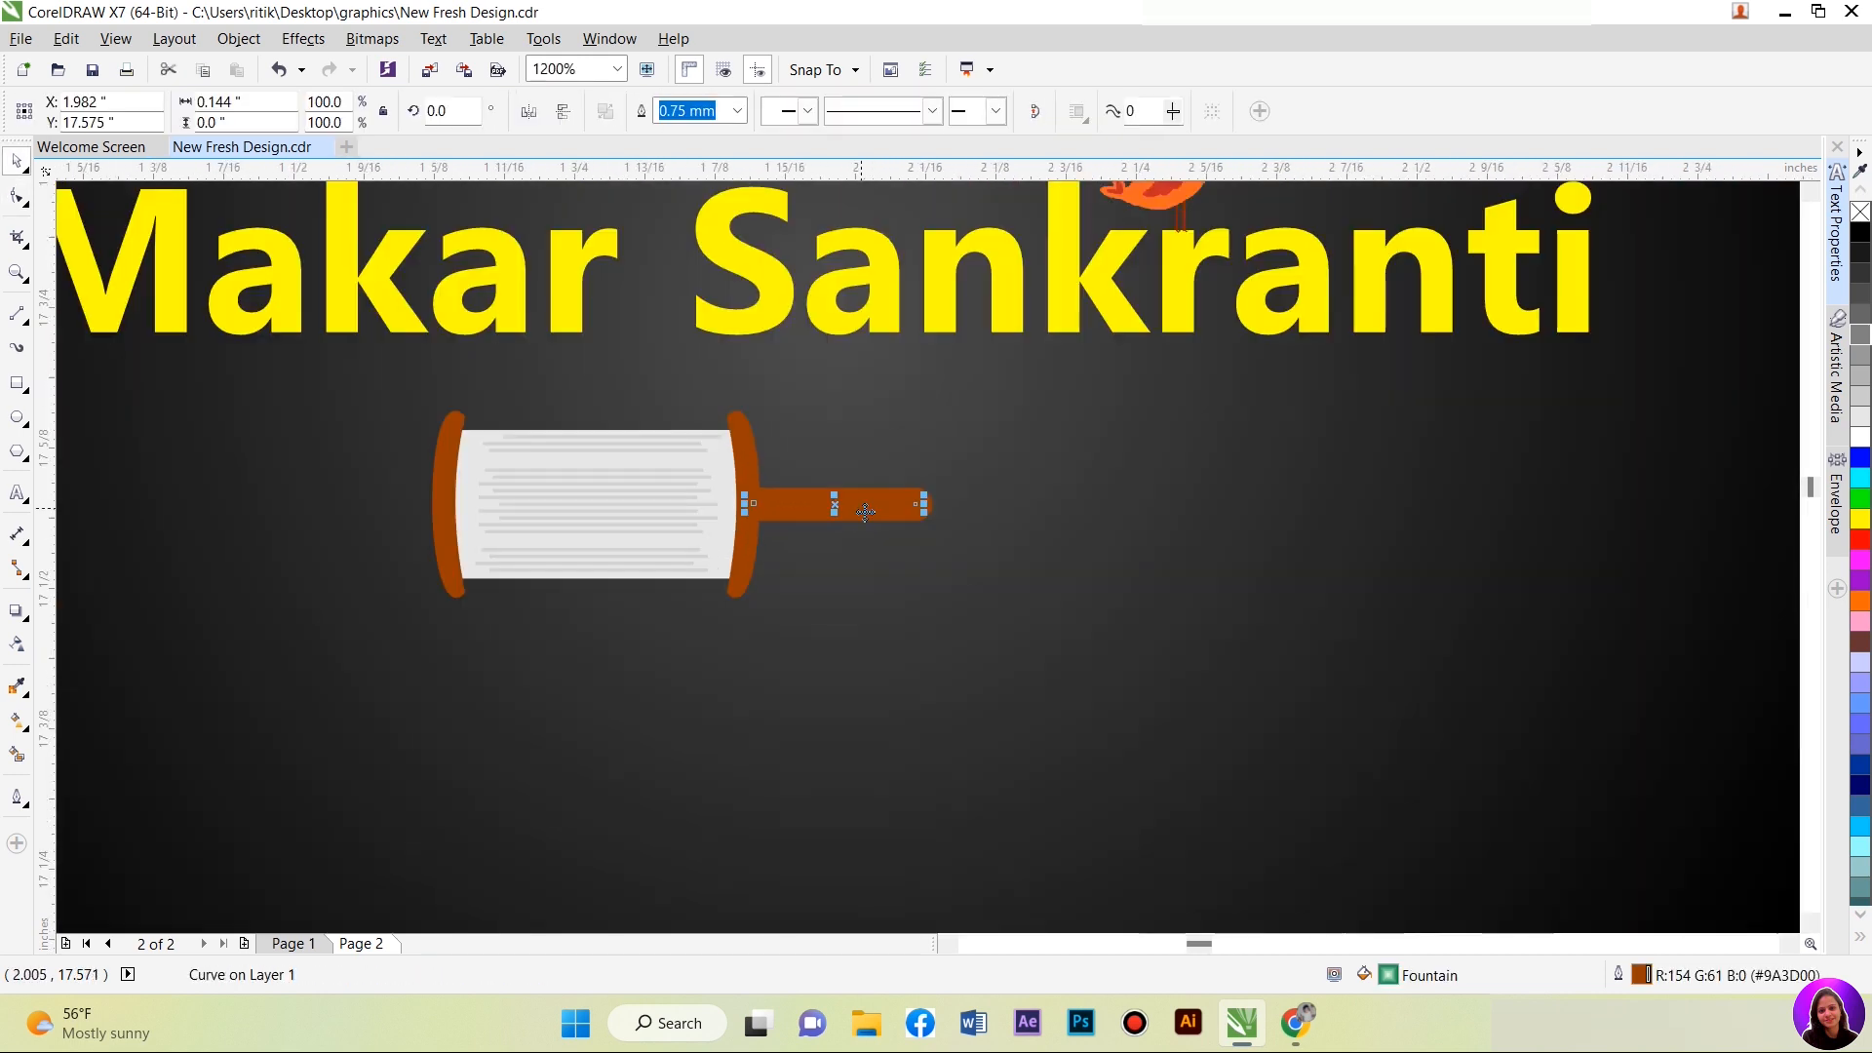
Step: Set the spool handle's outline width to 0.5 mm
click(739, 112)
click(687, 214)
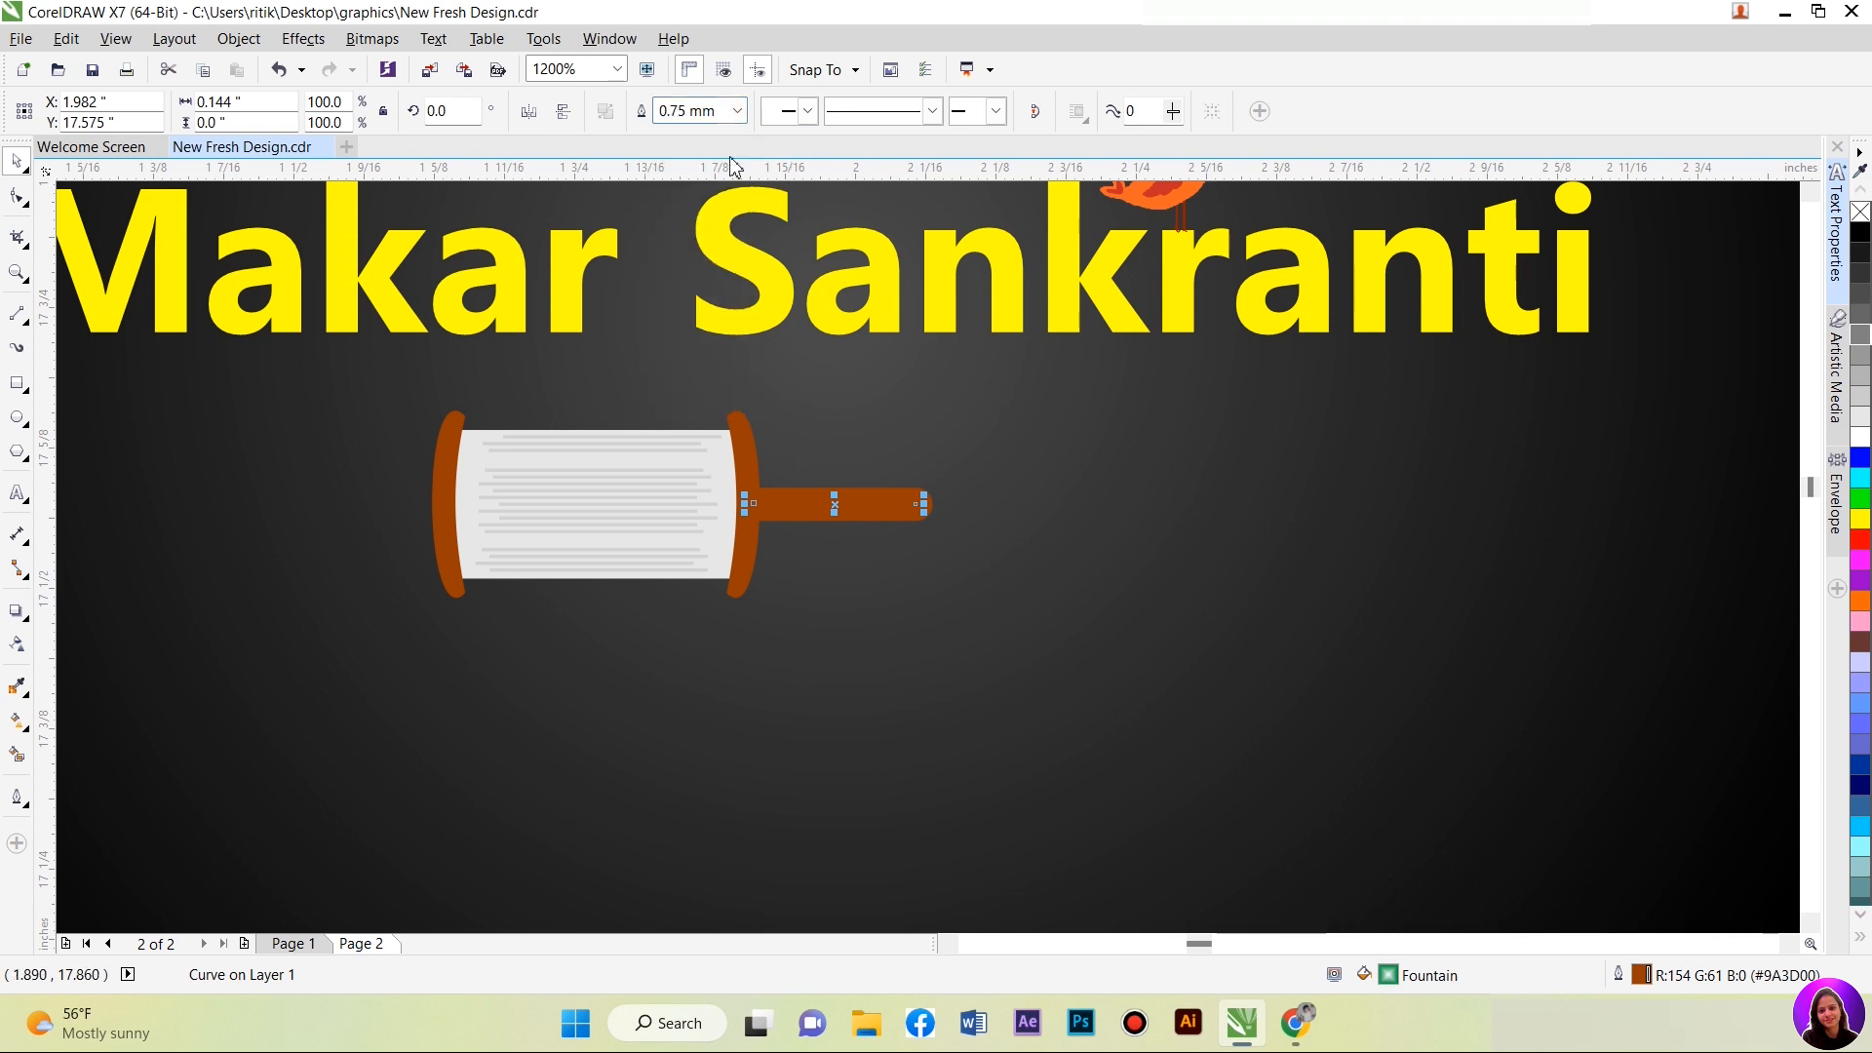
click(739, 110)
click(687, 217)
click(741, 112)
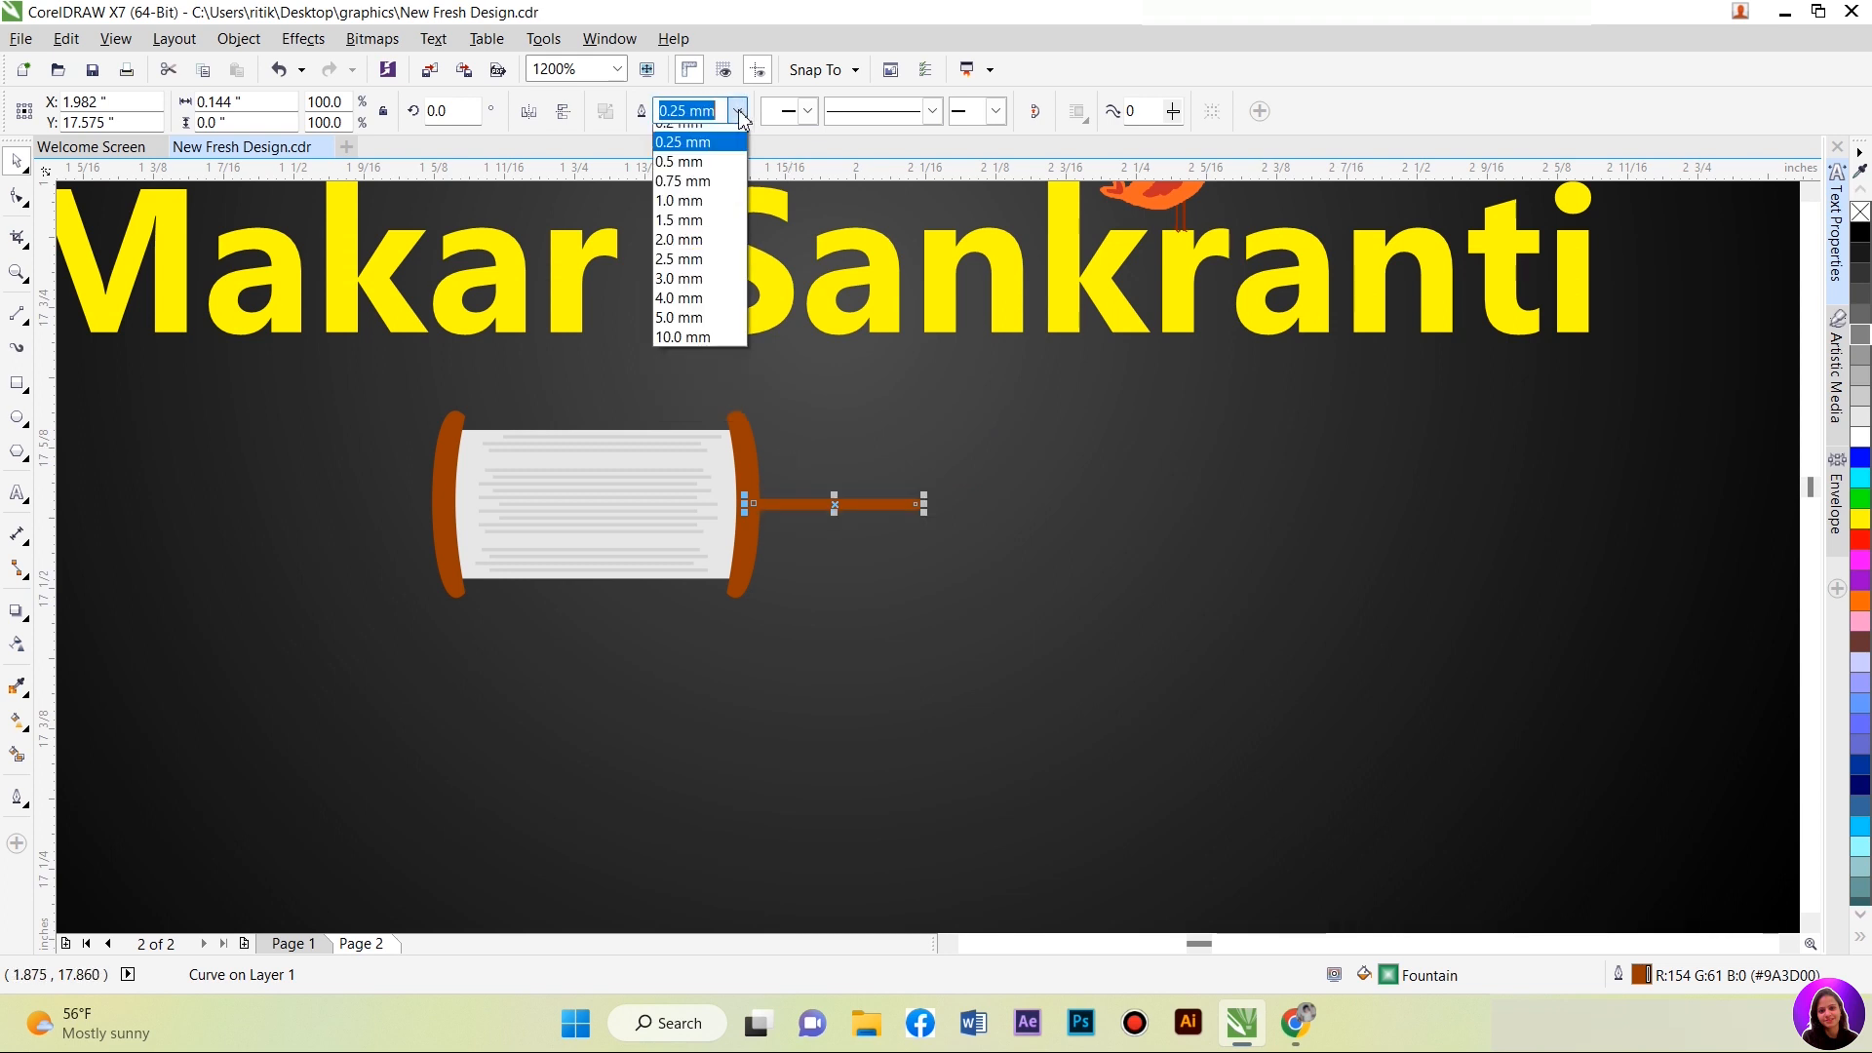
click(689, 234)
Step: Select the spool's five parts, including the left handle, and group them
shift+click(751, 450)
click(856, 509)
click(751, 507)
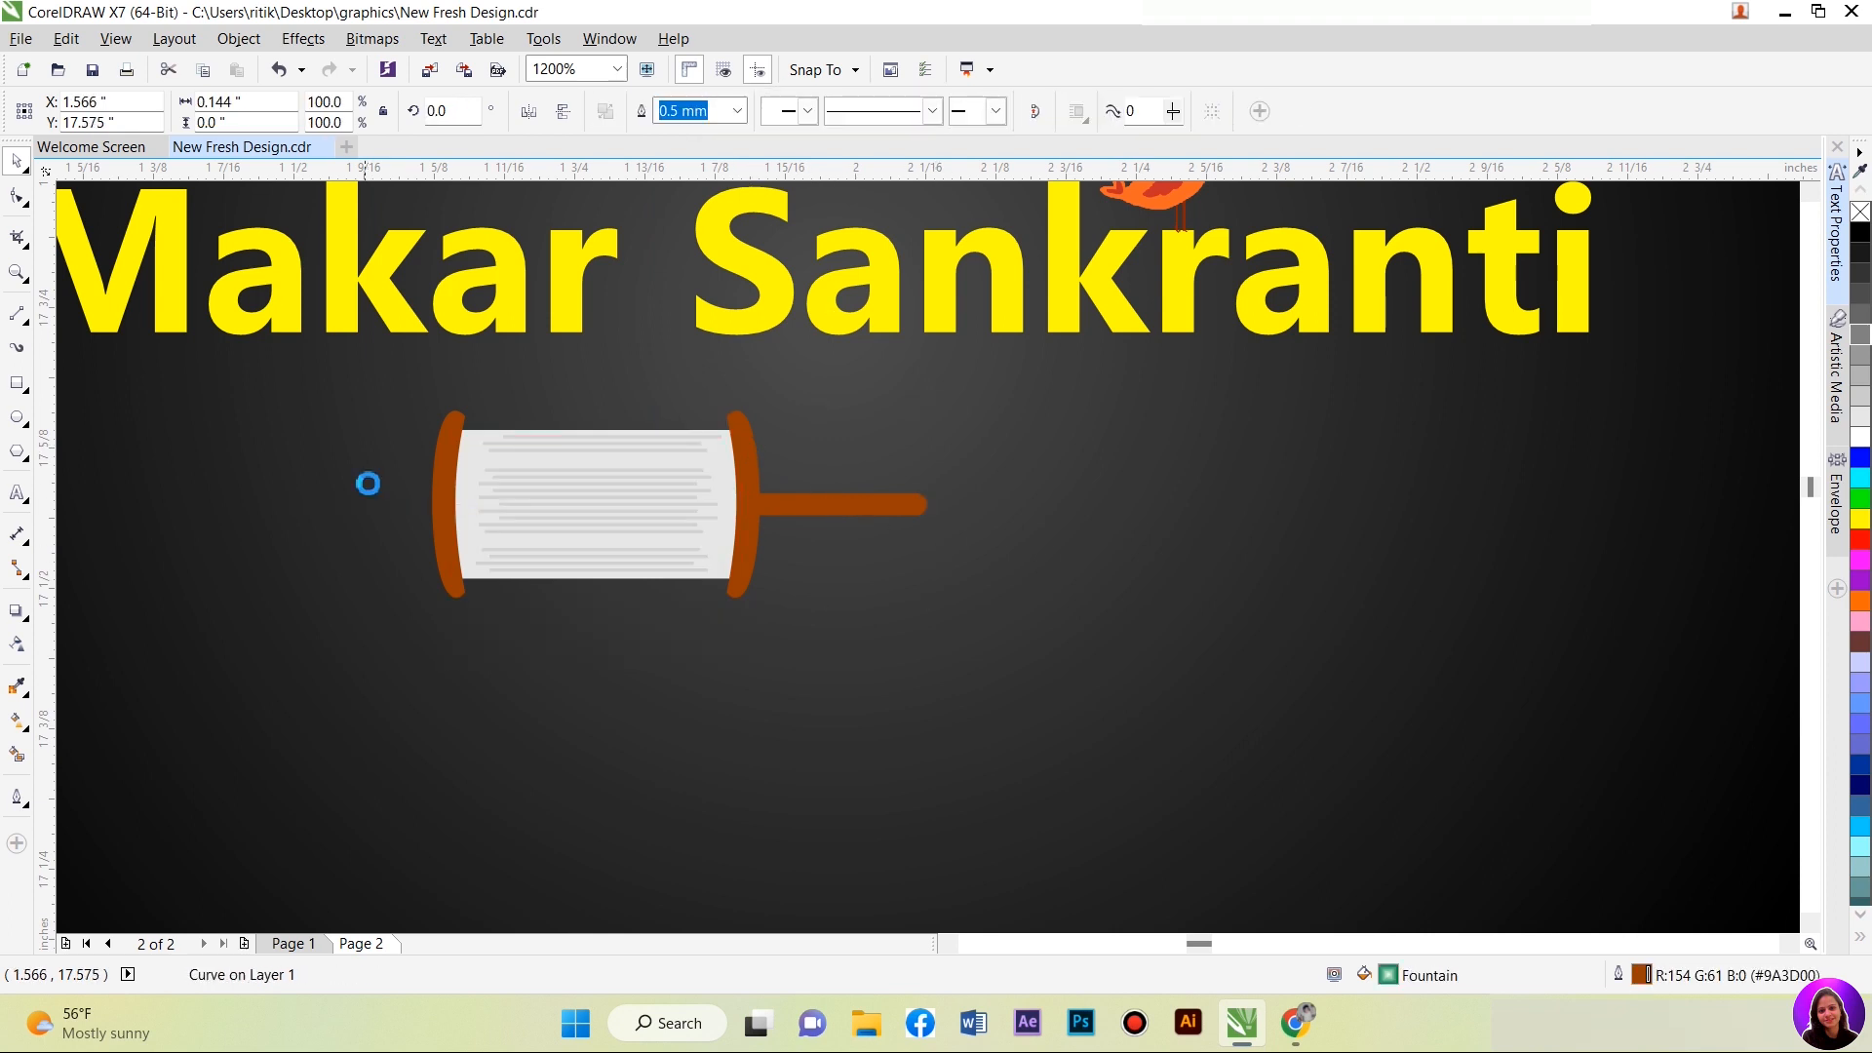
scroll(367, 483, down, 3)
scroll(388, 489, up, 2)
drag(1179, 627, 129, 394)
click(1107, 597)
click(327, 480)
scroll(283, 463, up, 2)
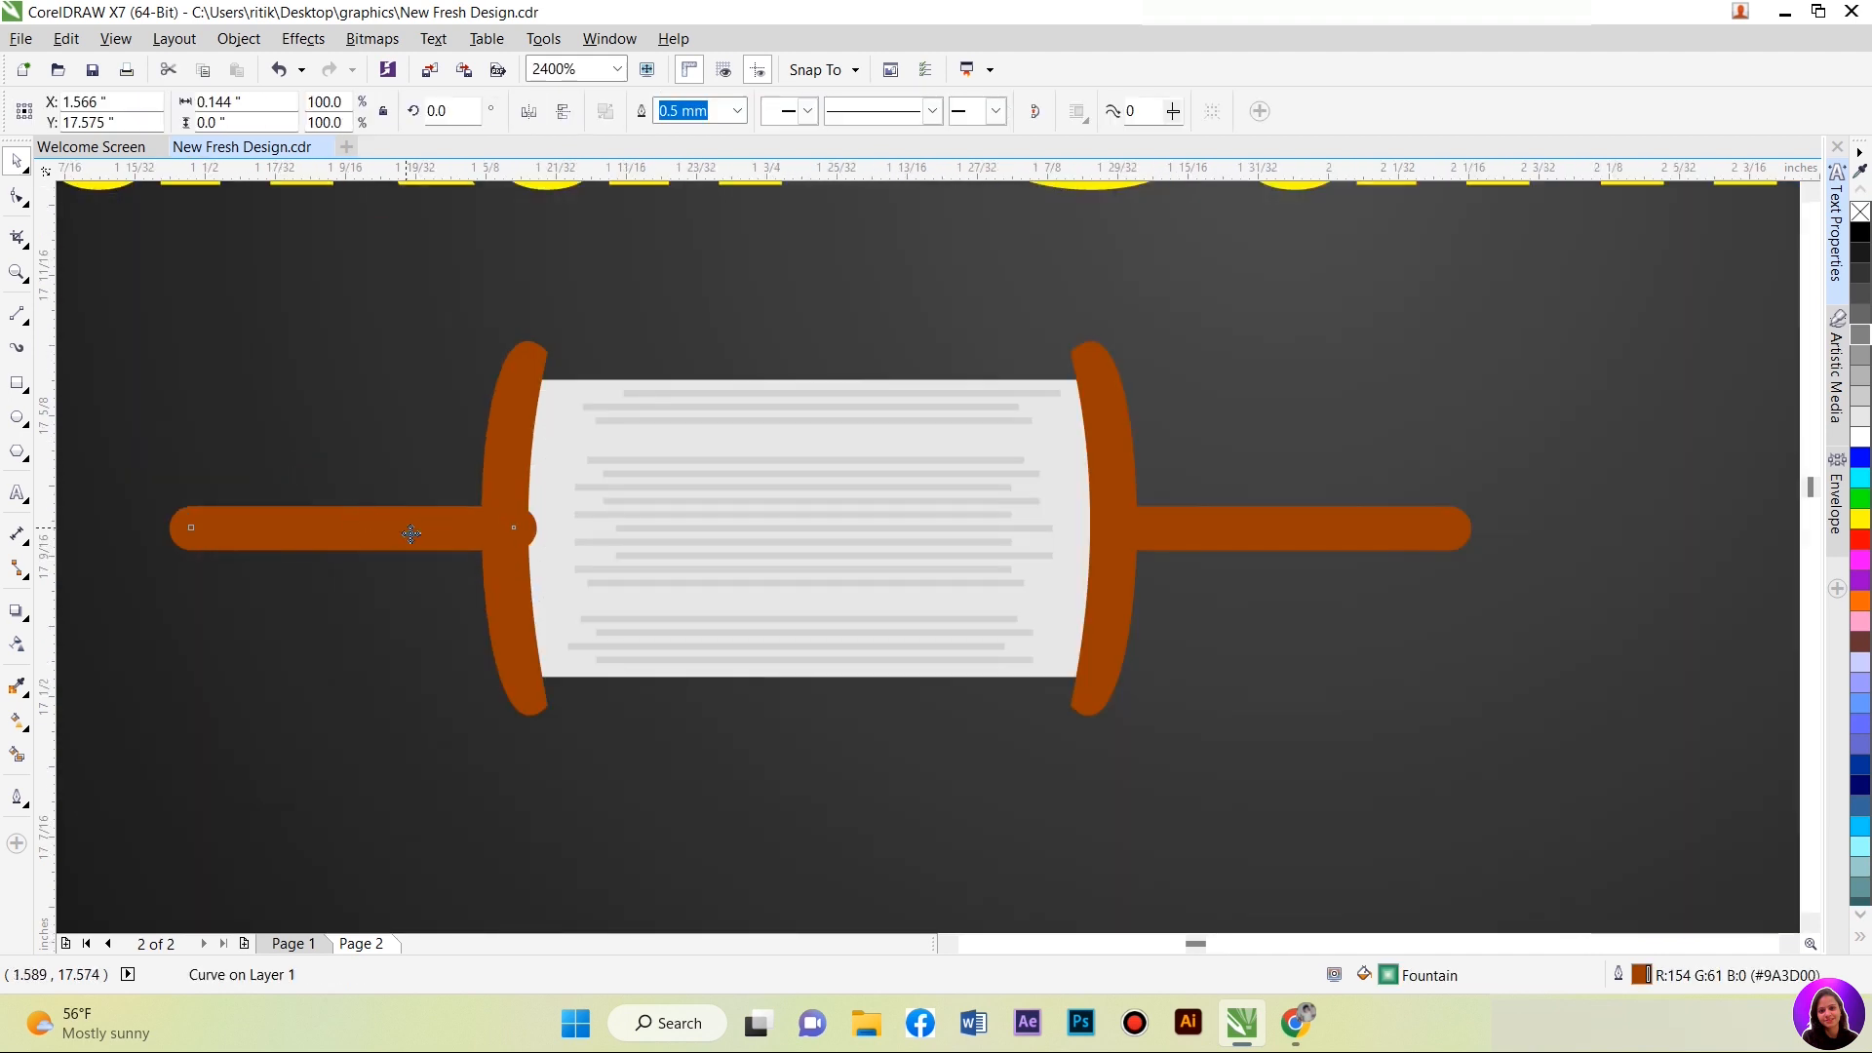
scroll(390, 531, down, 2)
drag(1265, 696, 341, 458)
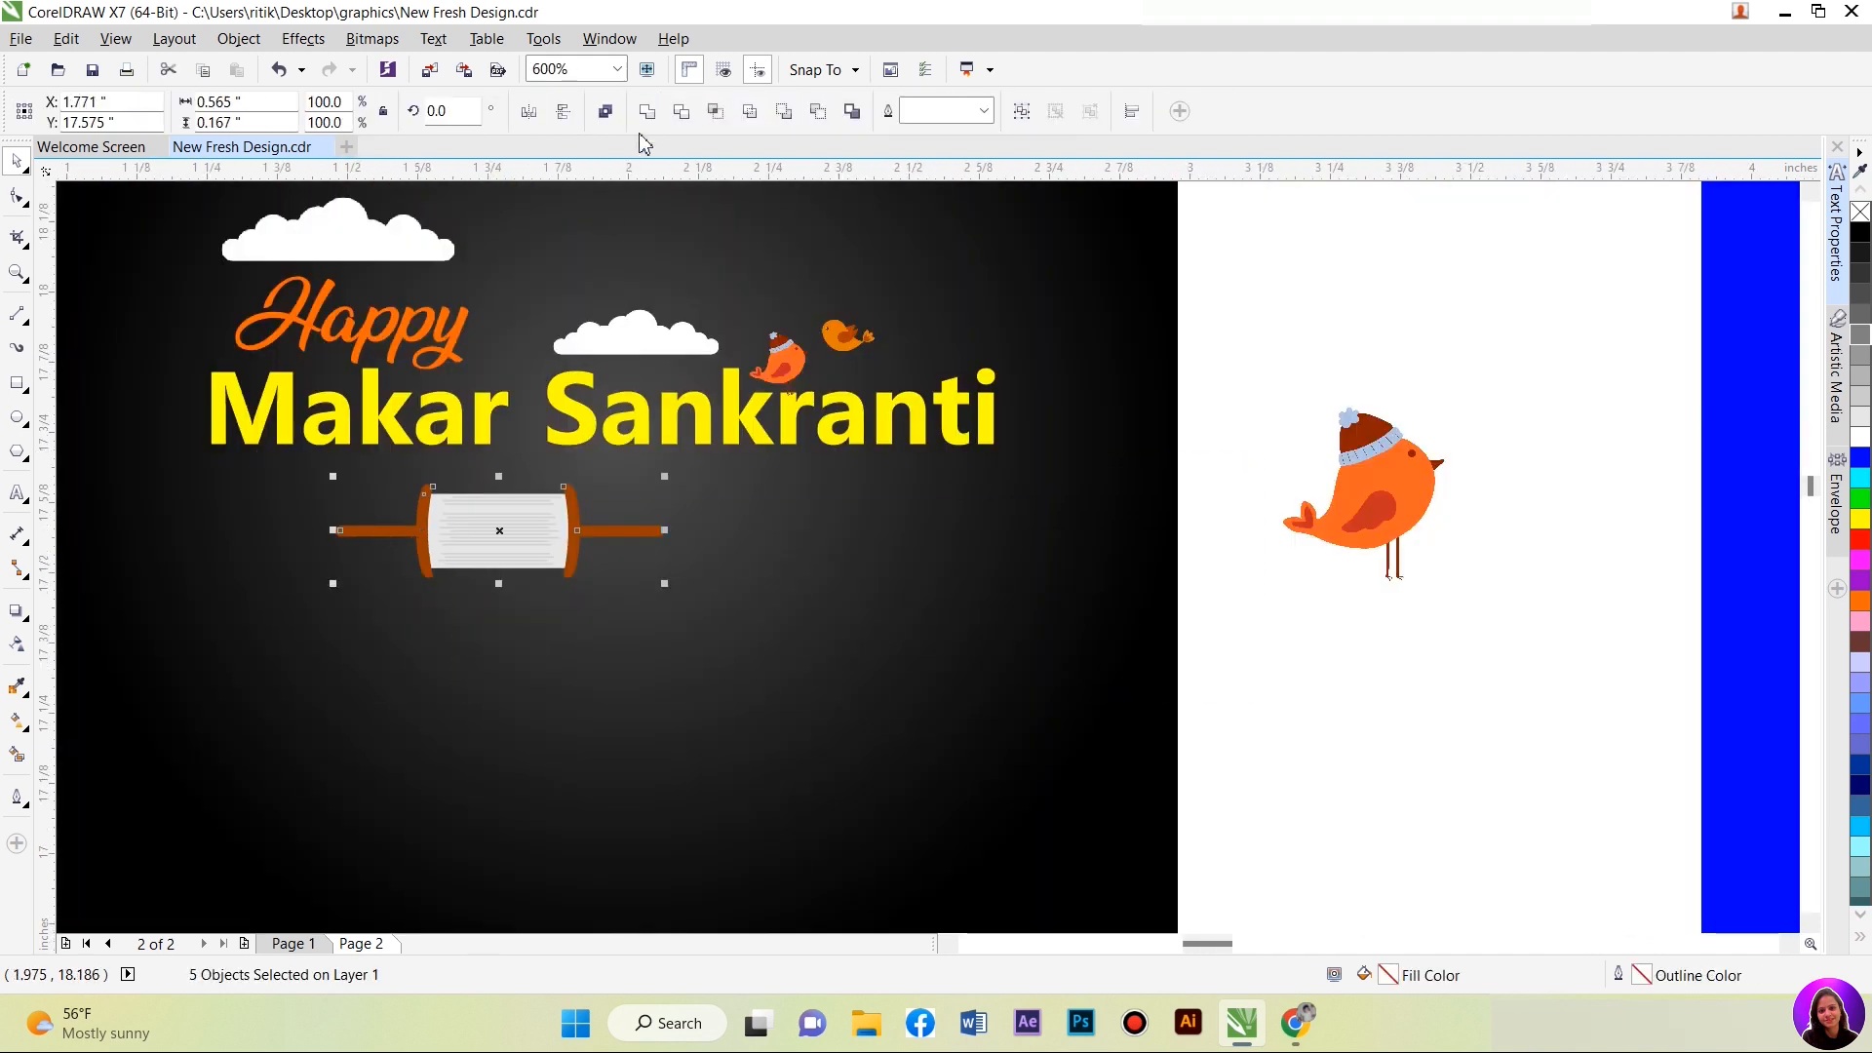
click(1021, 110)
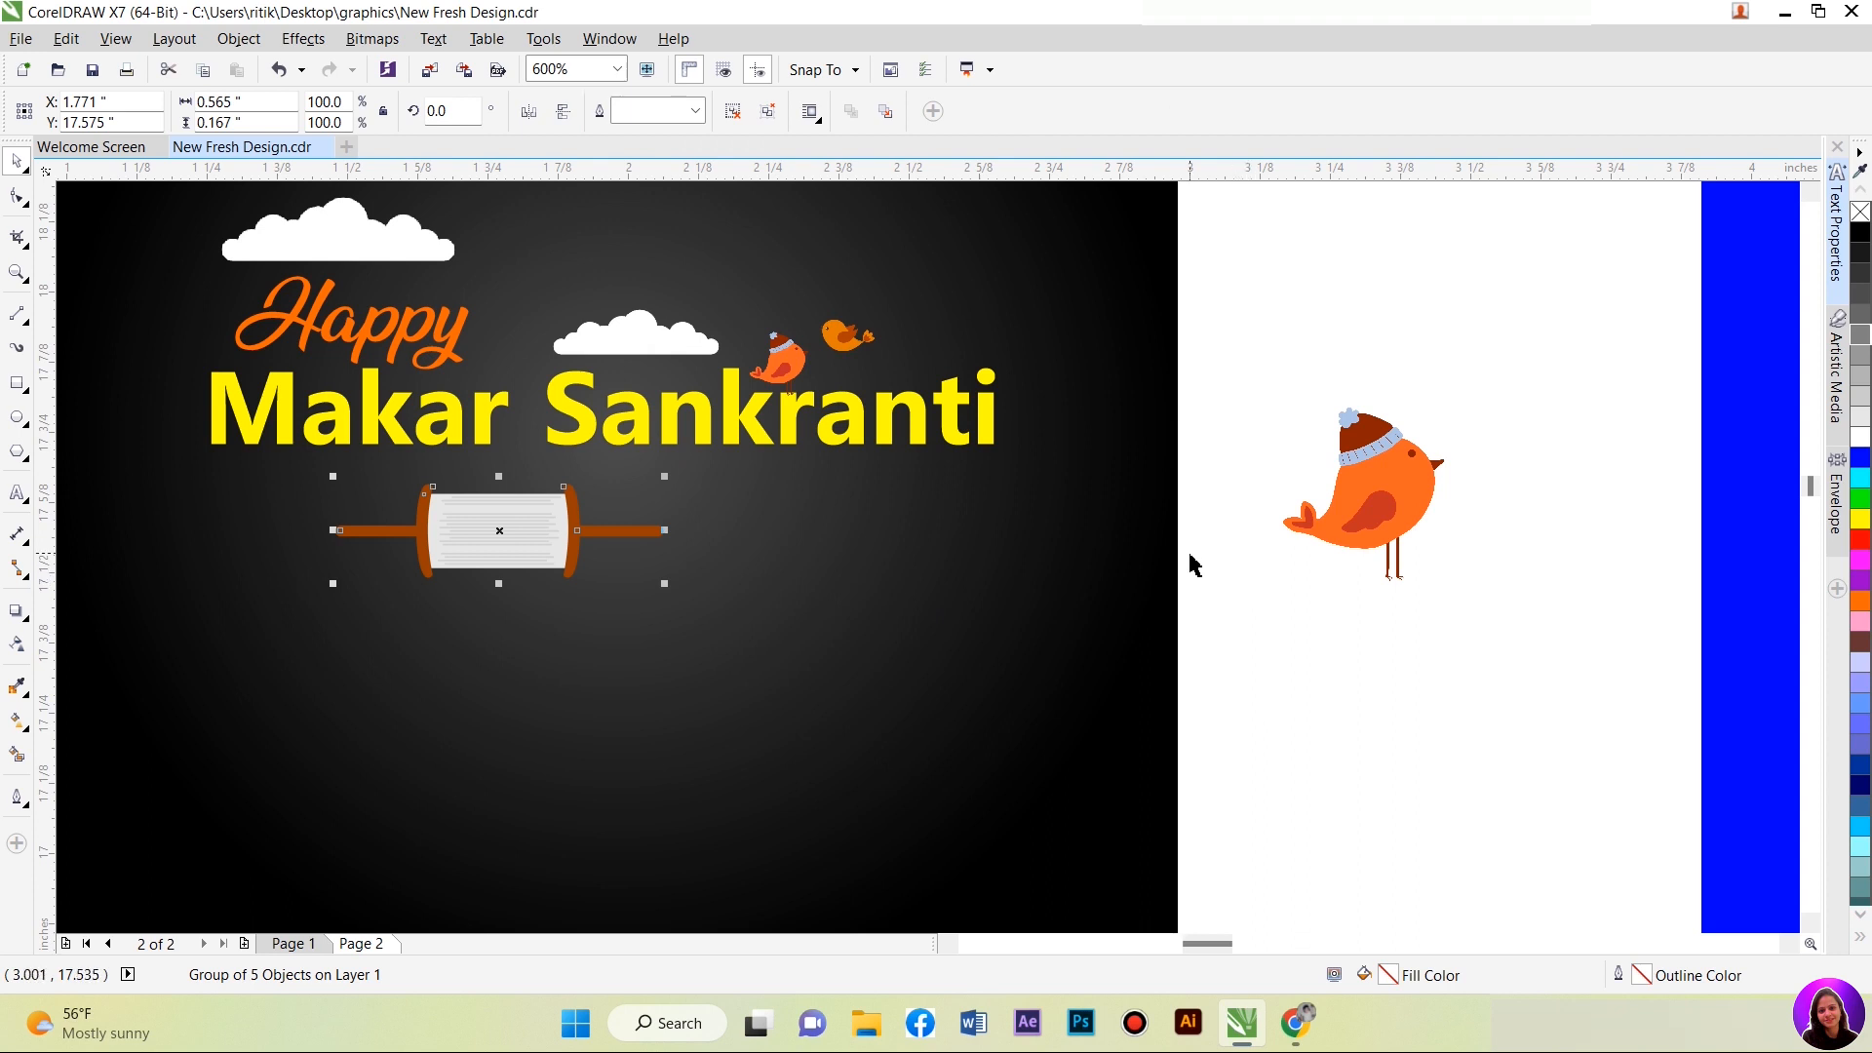
Step: Scale the grouped spool to 70.6% and place it just below the title
drag(665, 585, 645, 565)
drag(508, 535, 531, 505)
scroll(521, 518, down, 1)
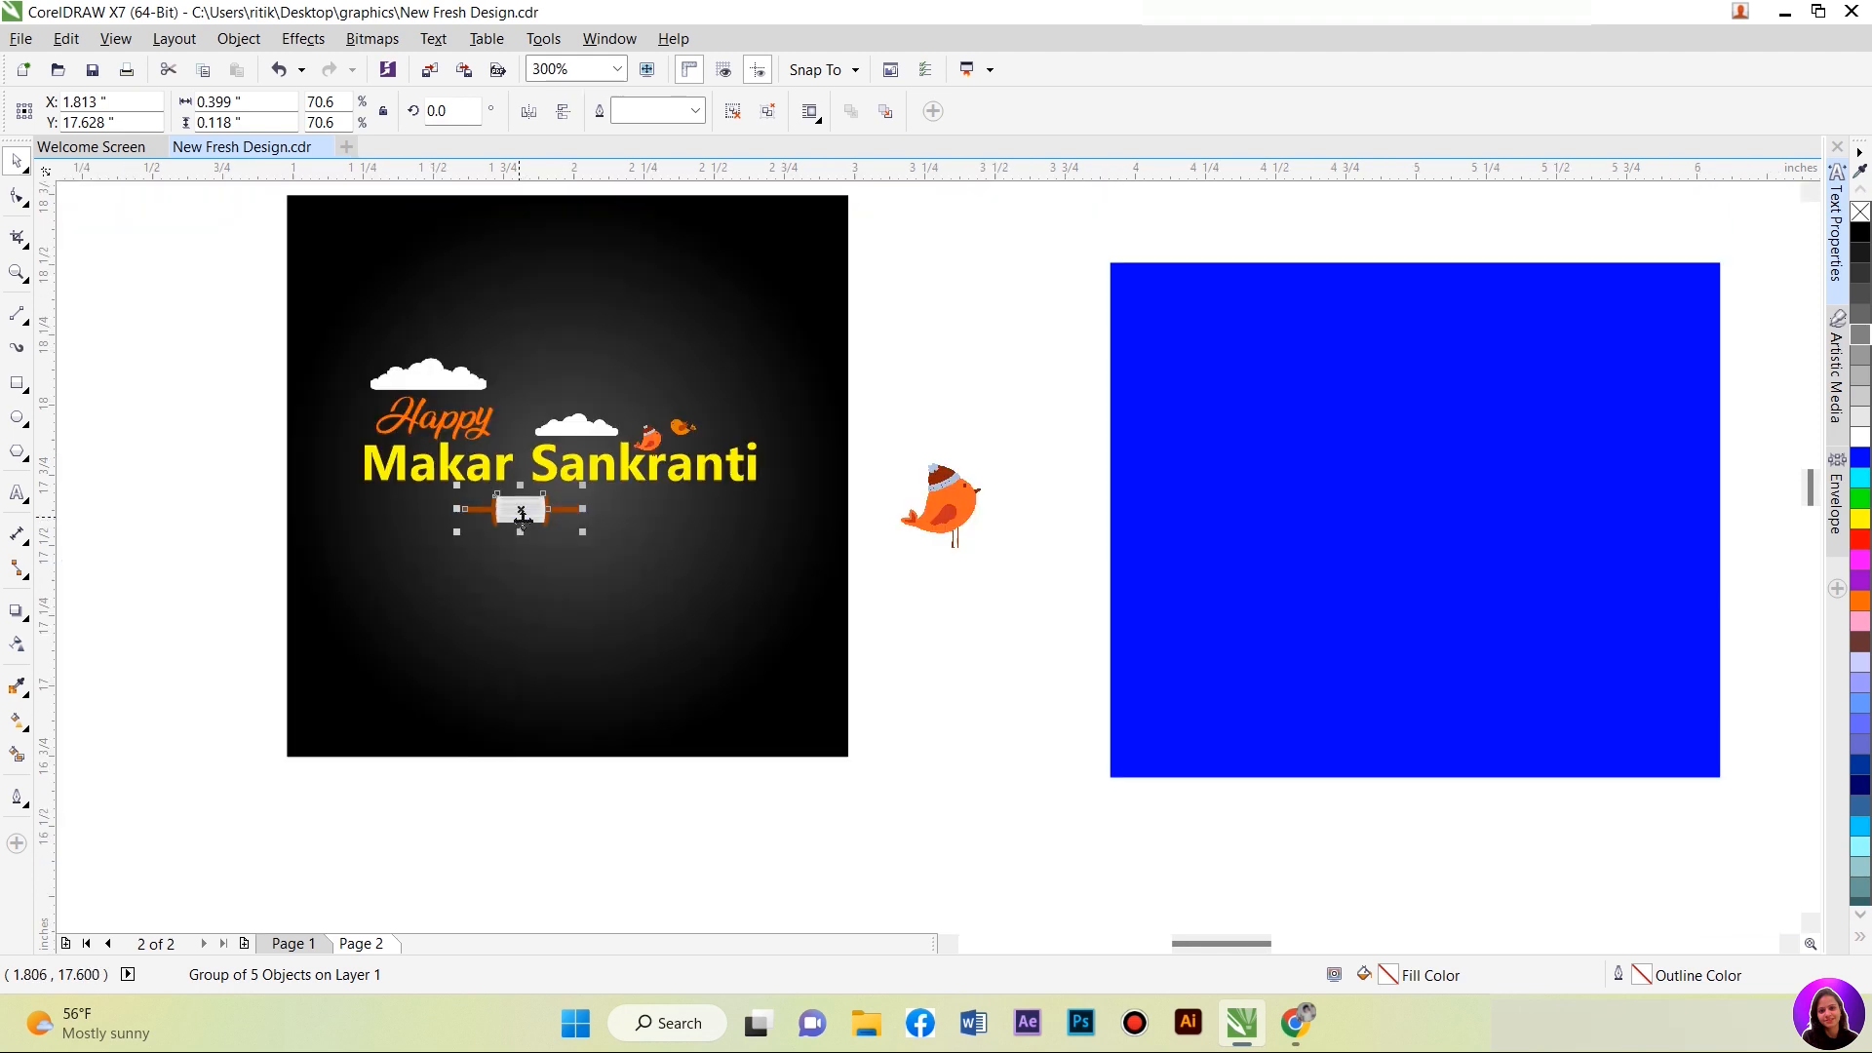
scroll(556, 444, up, 1)
click(546, 632)
scroll(546, 631, down, 1)
scroll(594, 501, up, 1)
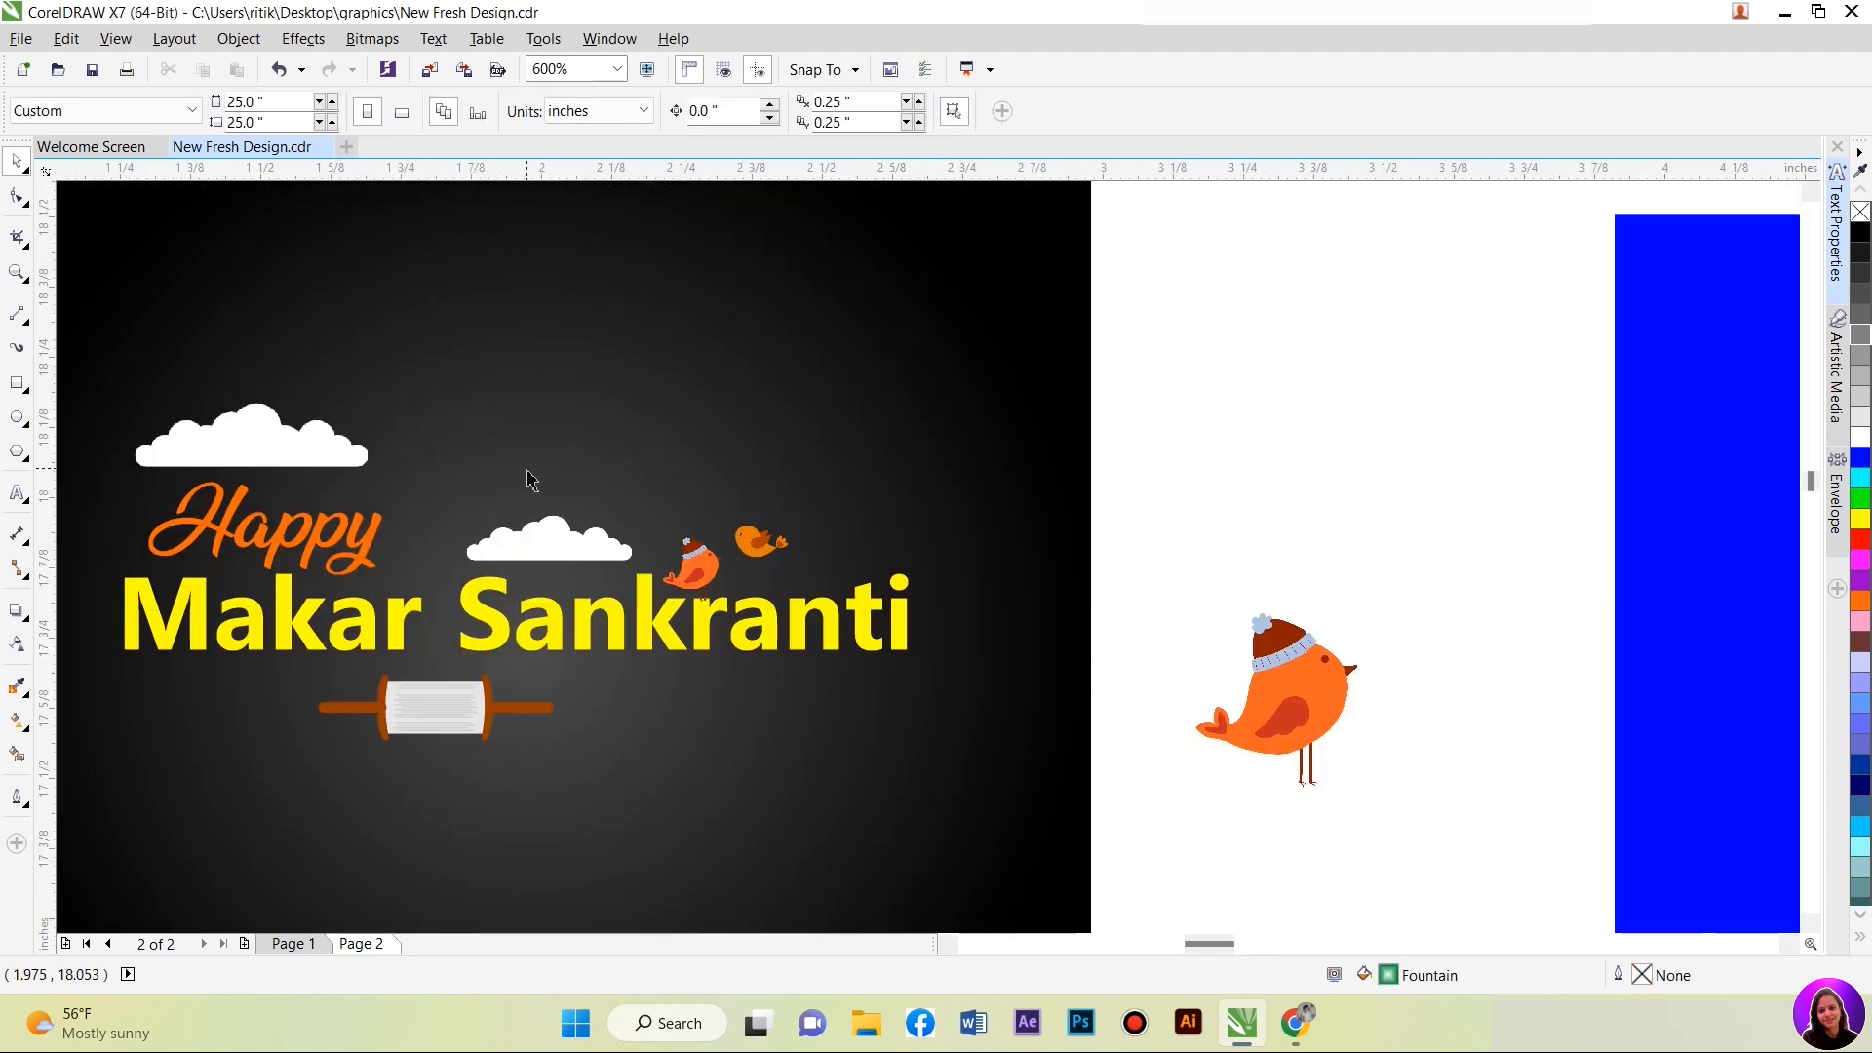
Step: Begin the kite's first edge above the left cloud with the 2-Point Line tool
click(18, 314)
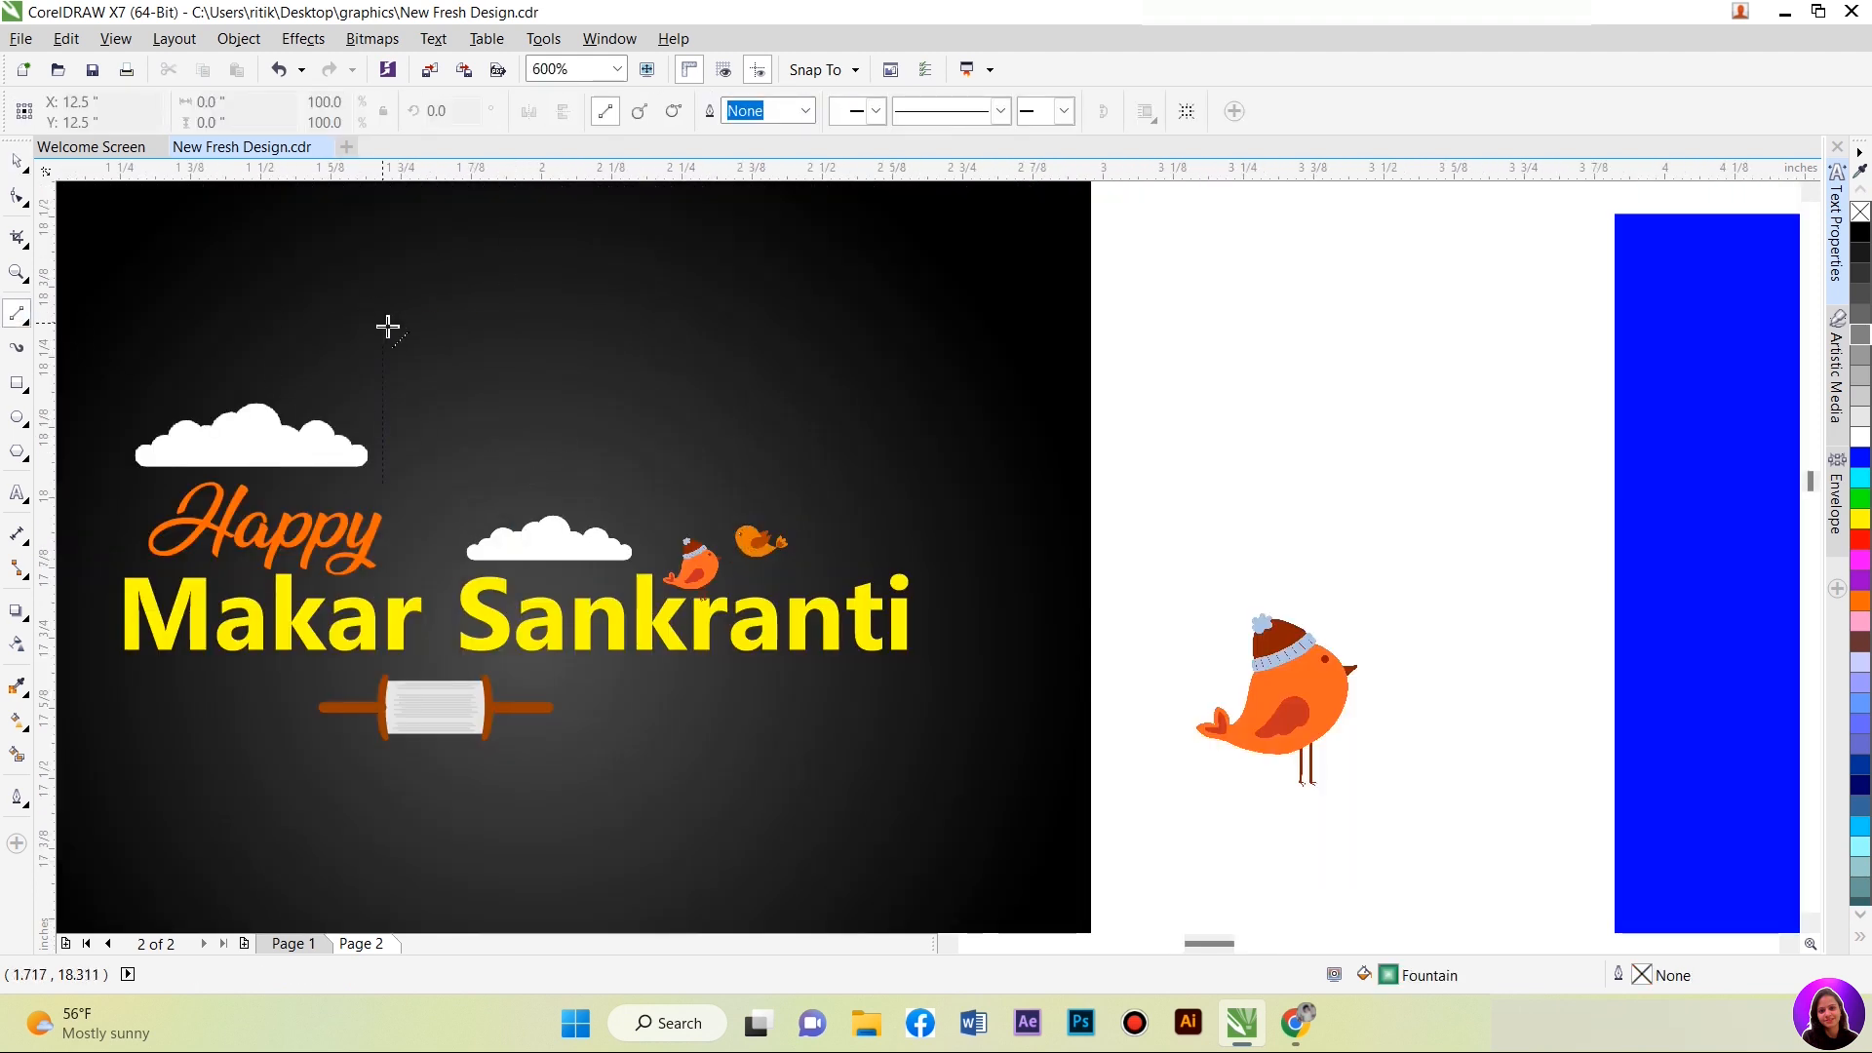
mouse_move(417, 269)
mouse_down()
mouse_move(553, 213)
mouse_move(543, 346)
mouse_move(402, 431)
mouse_move(416, 268)
mouse_up()
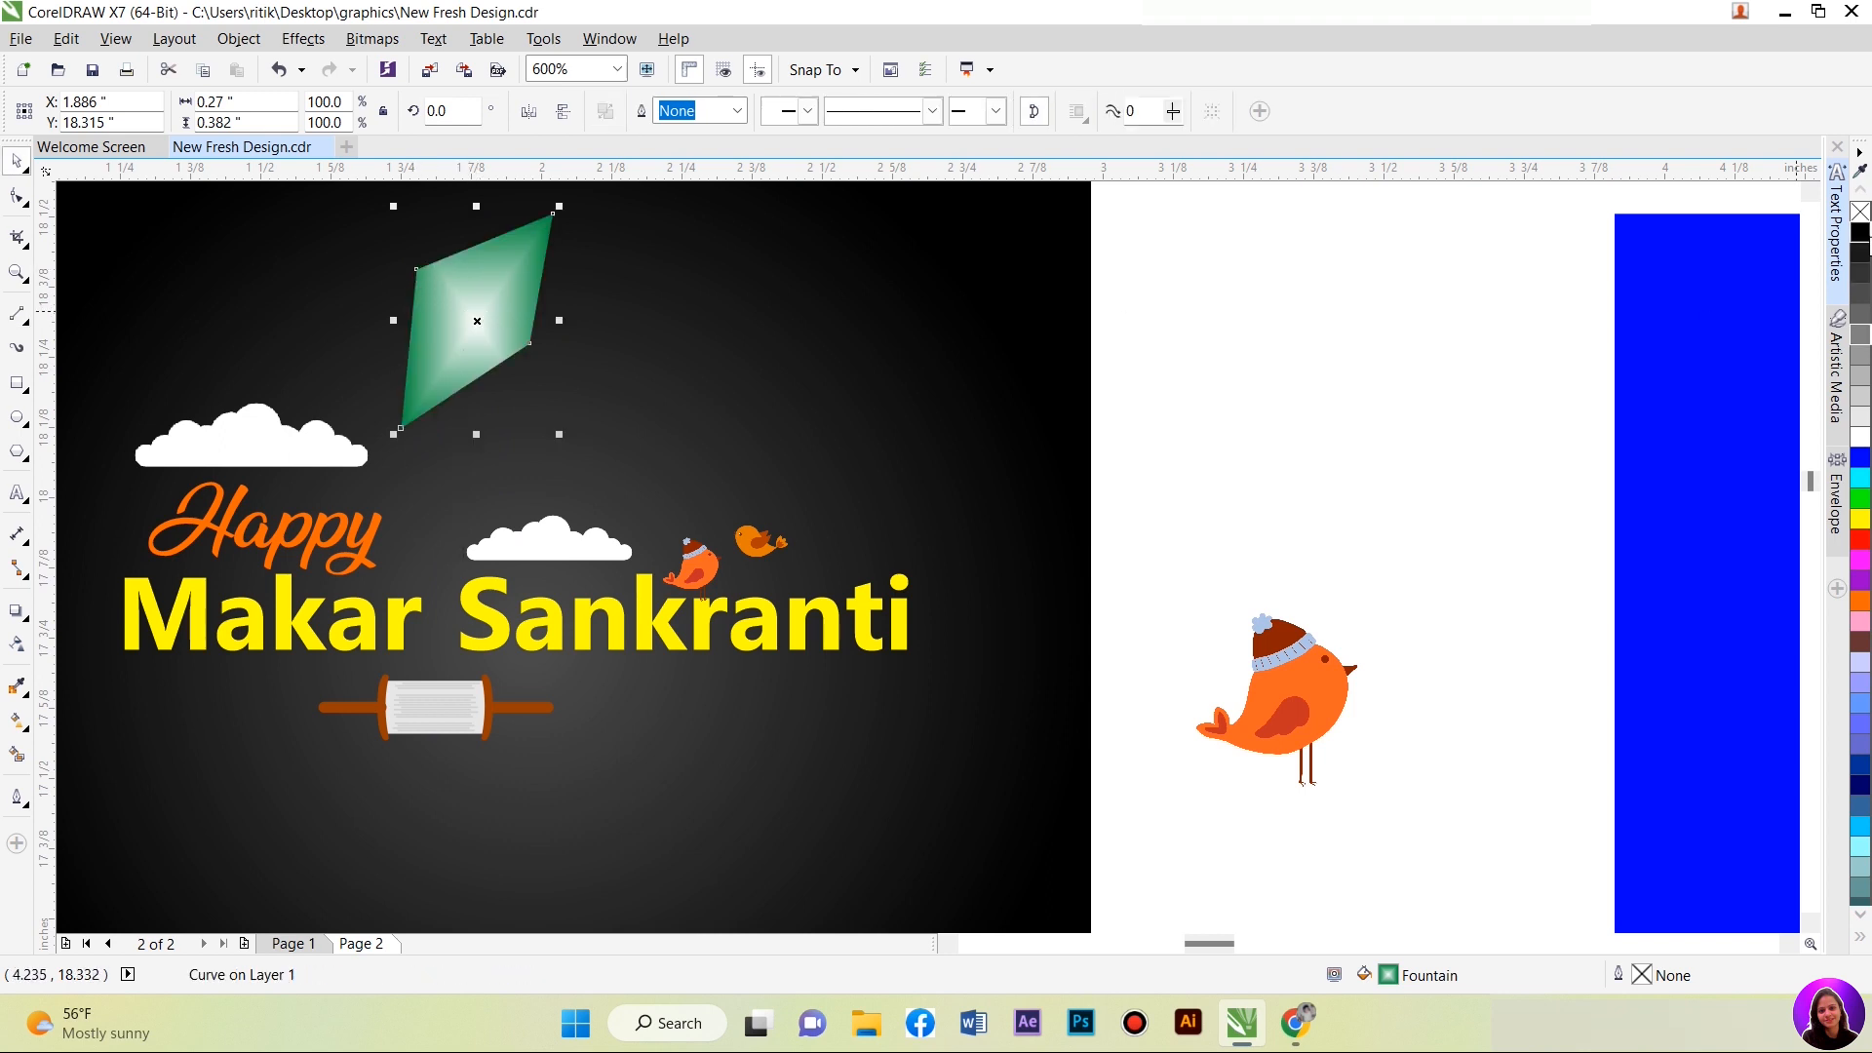
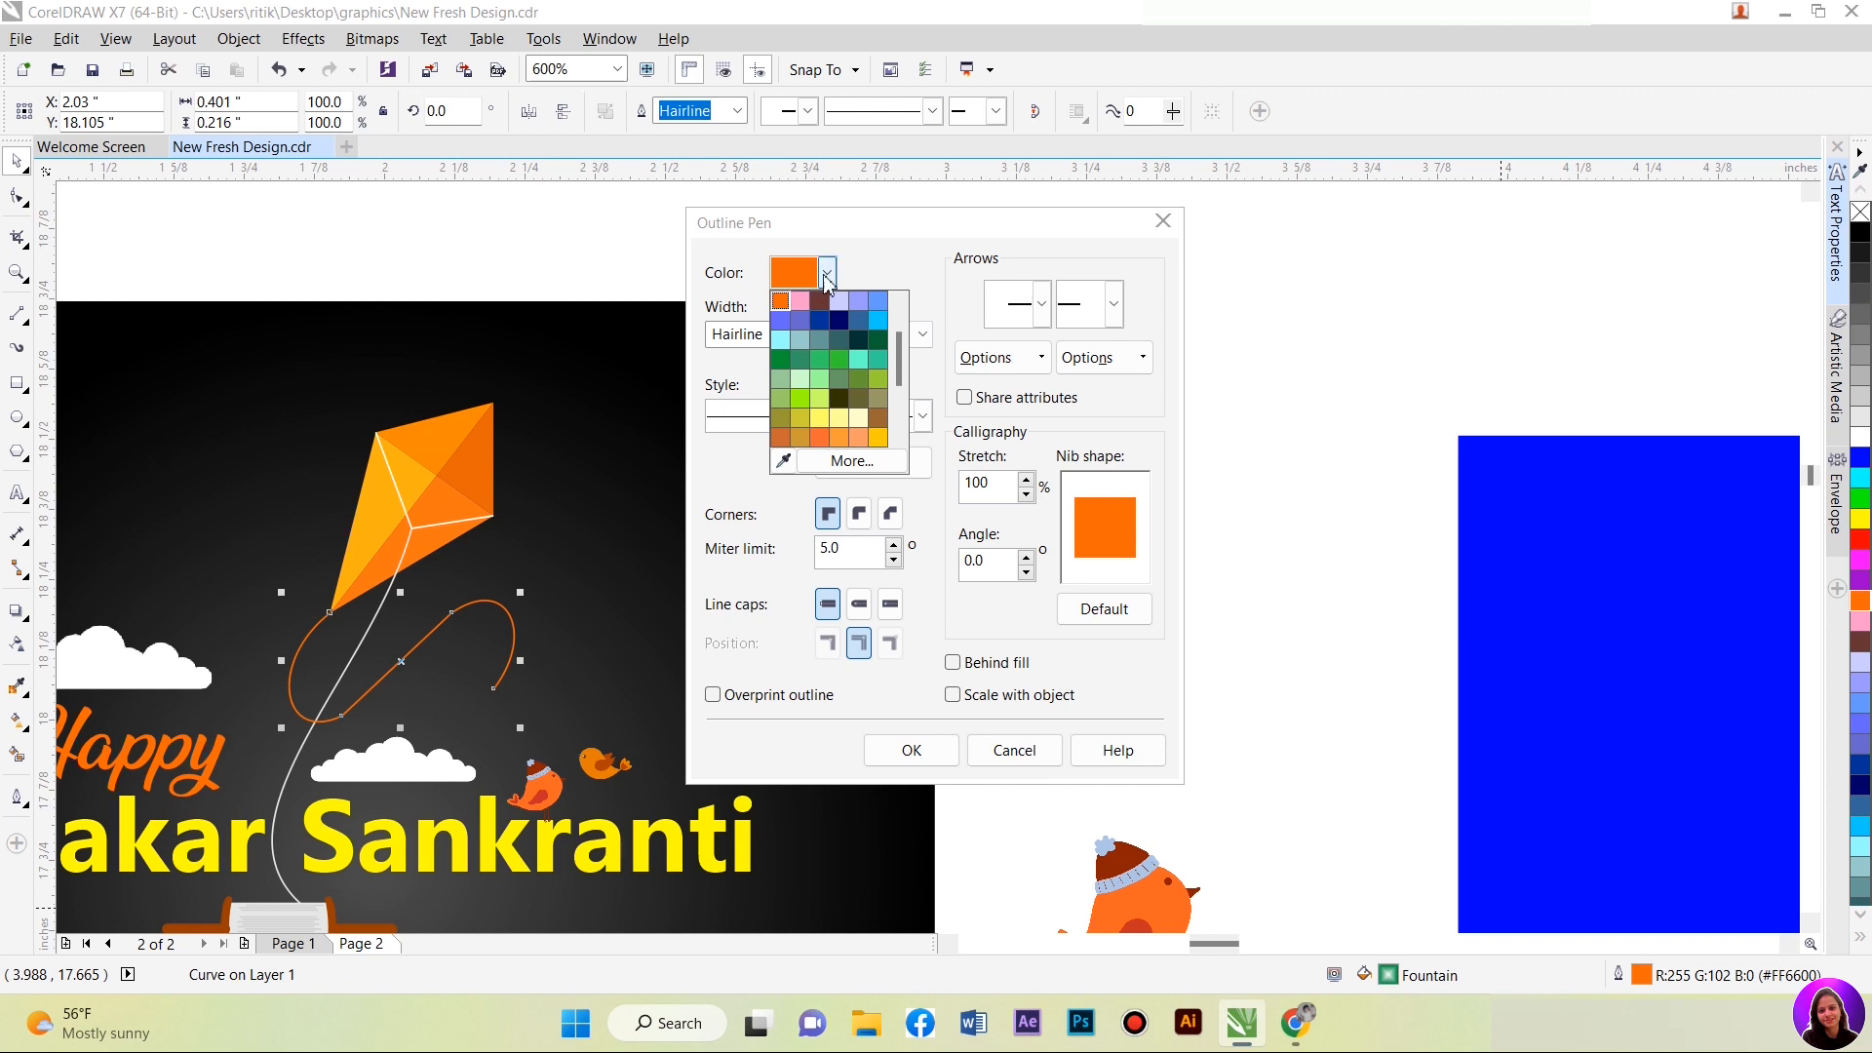
click(792, 334)
Step: Give the kite tail a 0.2 mm outline with round corners and caps, drawn behind fill
click(765, 415)
click(859, 514)
click(859, 604)
click(952, 662)
click(910, 750)
Step: Marquee-select the kite together with its tail and check the stacking order options
click(766, 640)
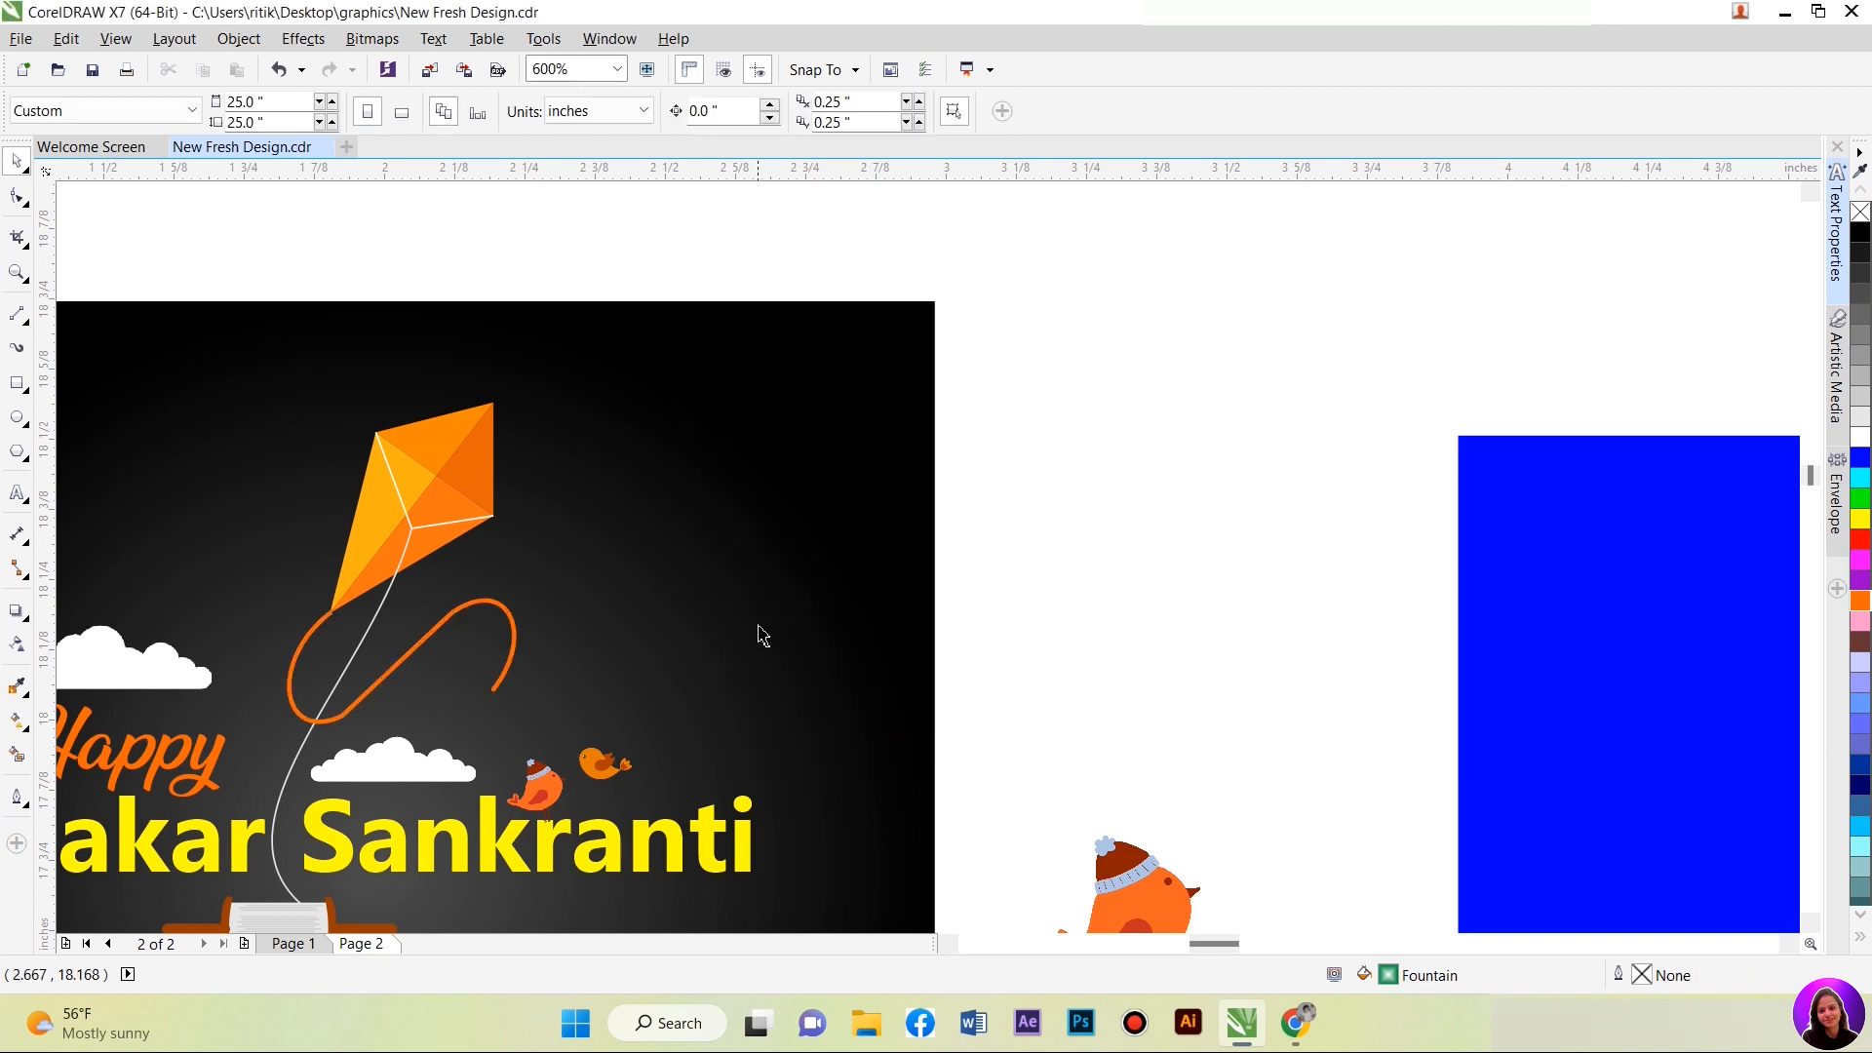
scroll(298, 616, up, 4)
click(447, 619)
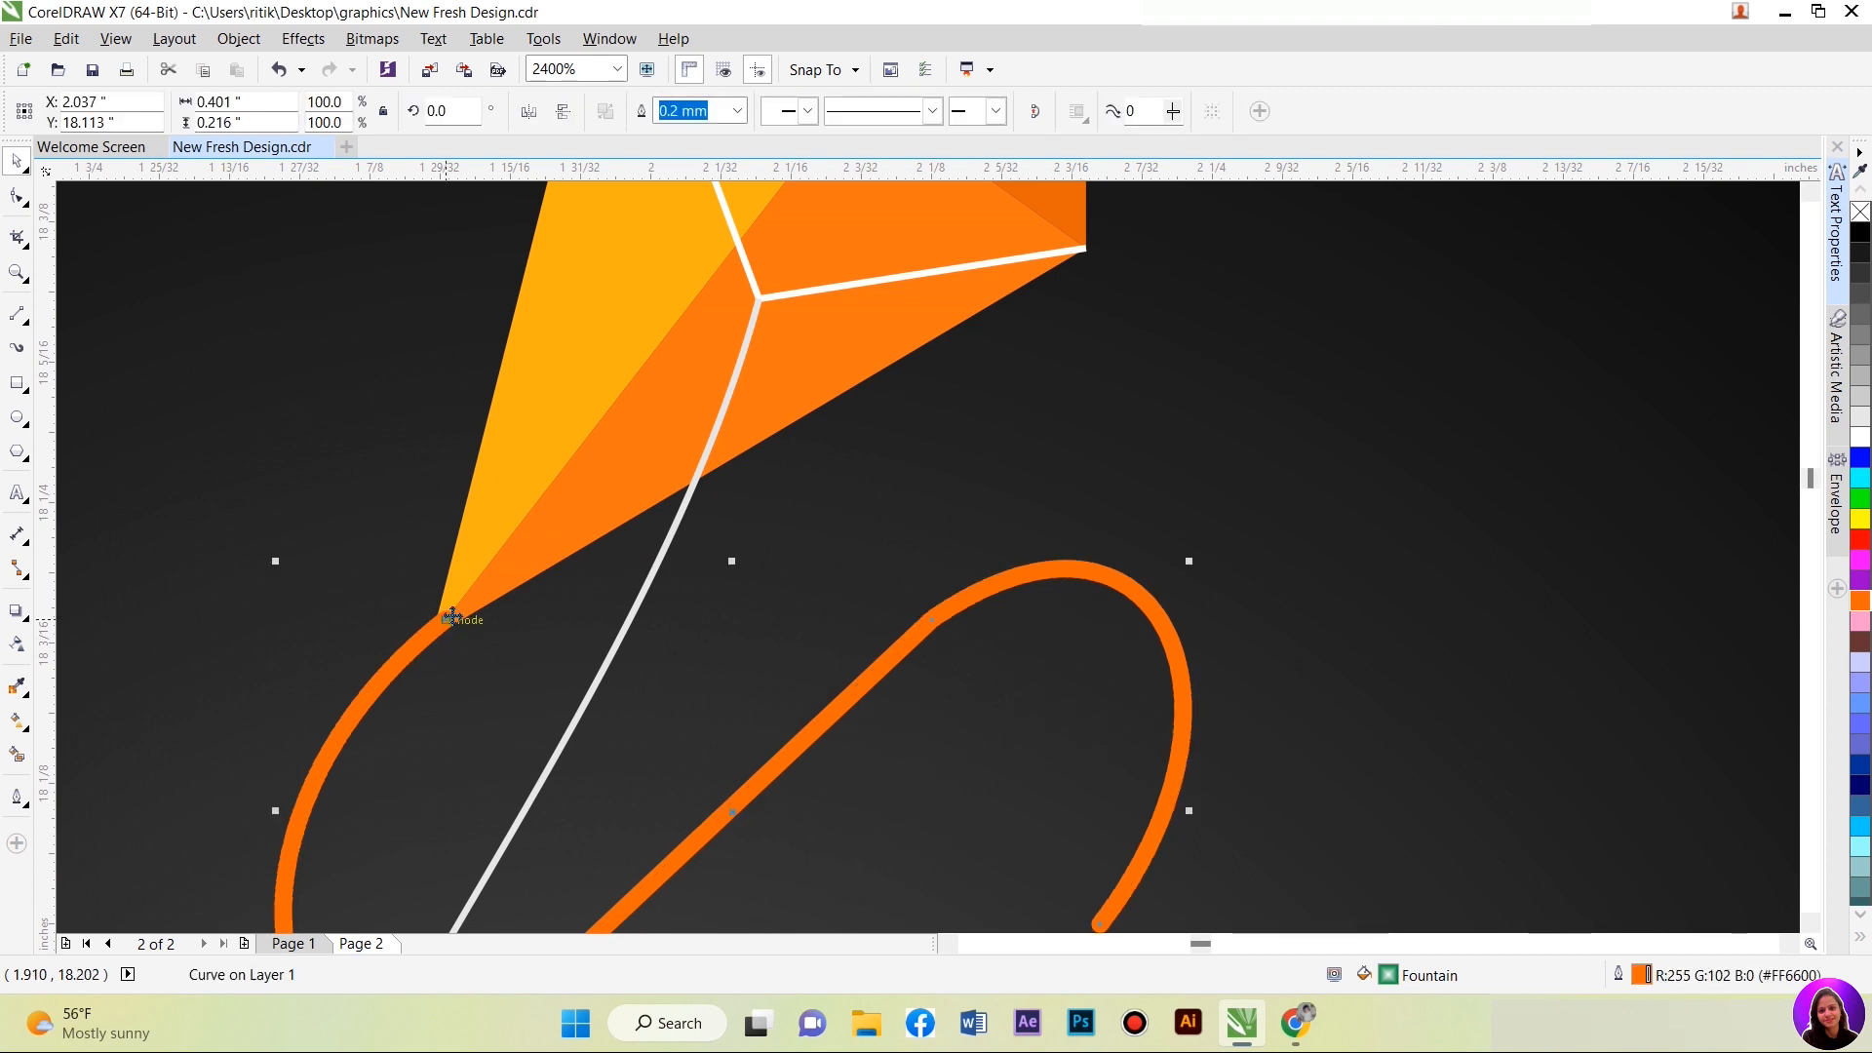
scroll(464, 609, down, 6)
scroll(451, 419, up, 2)
drag(393, 277, 695, 676)
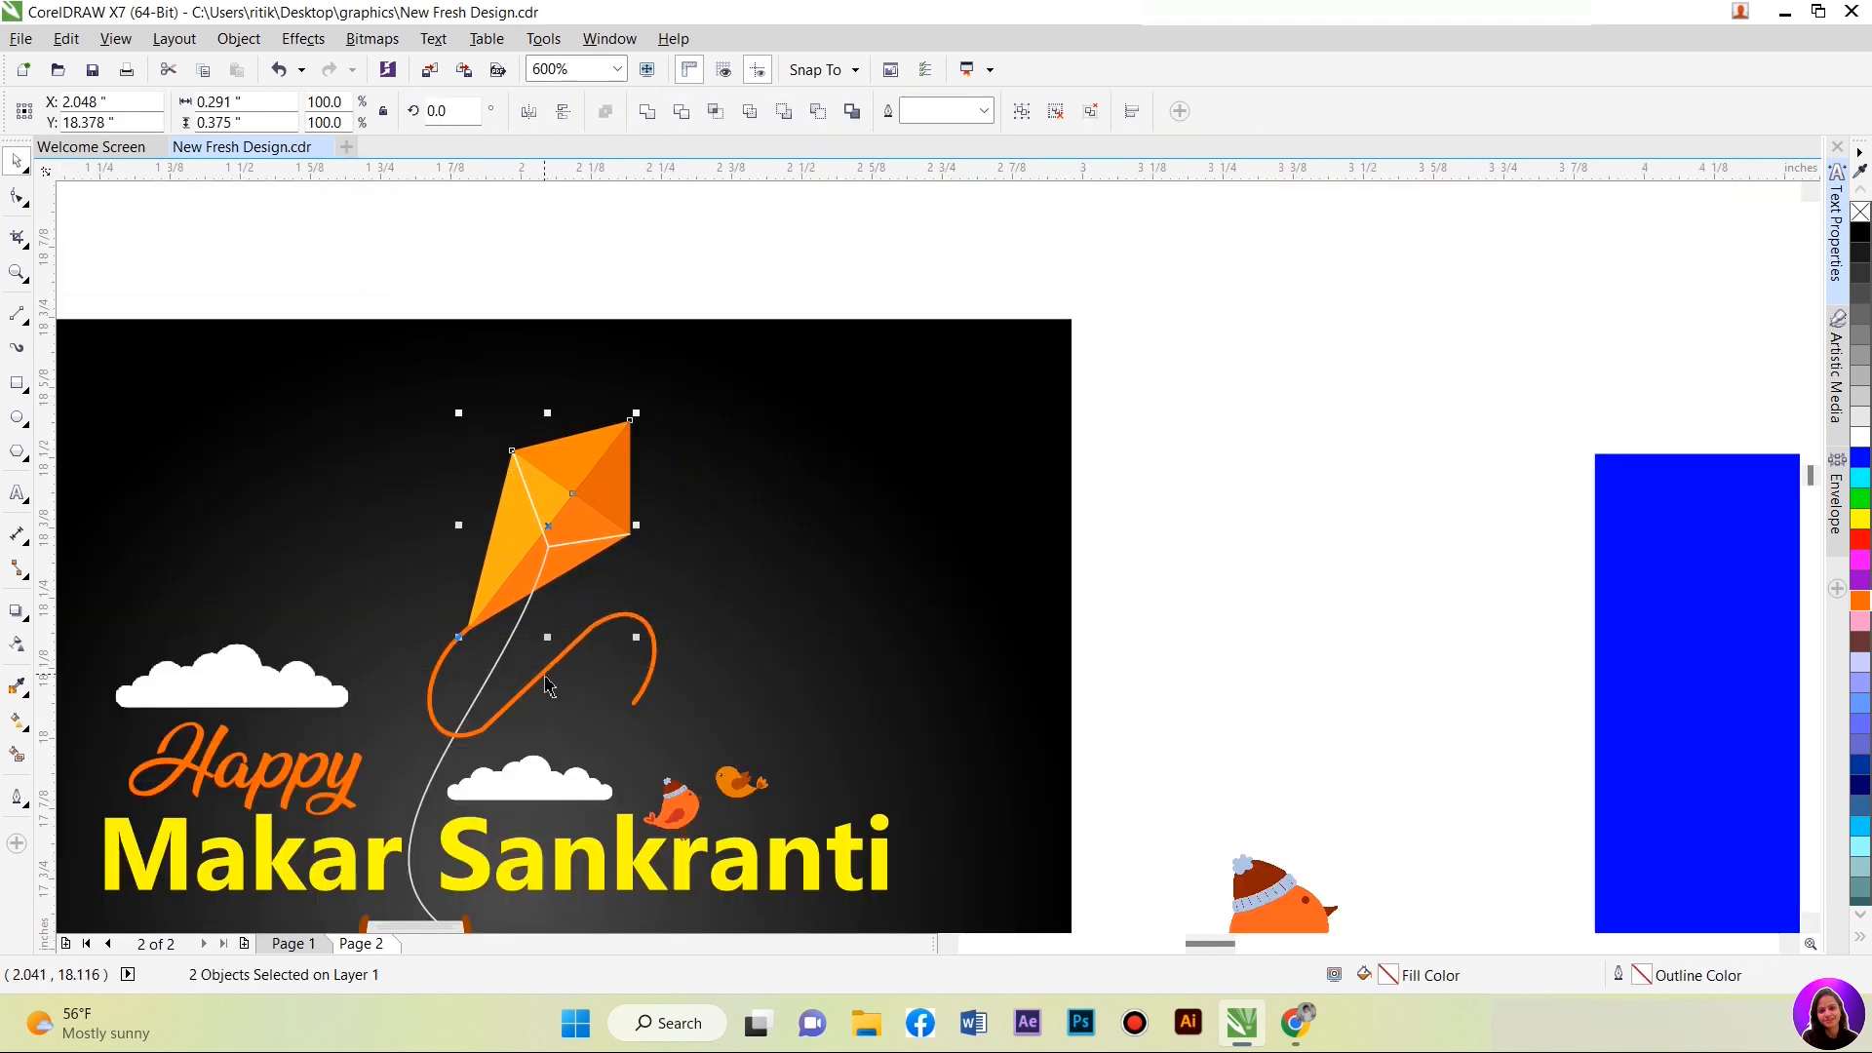
right_click(543, 499)
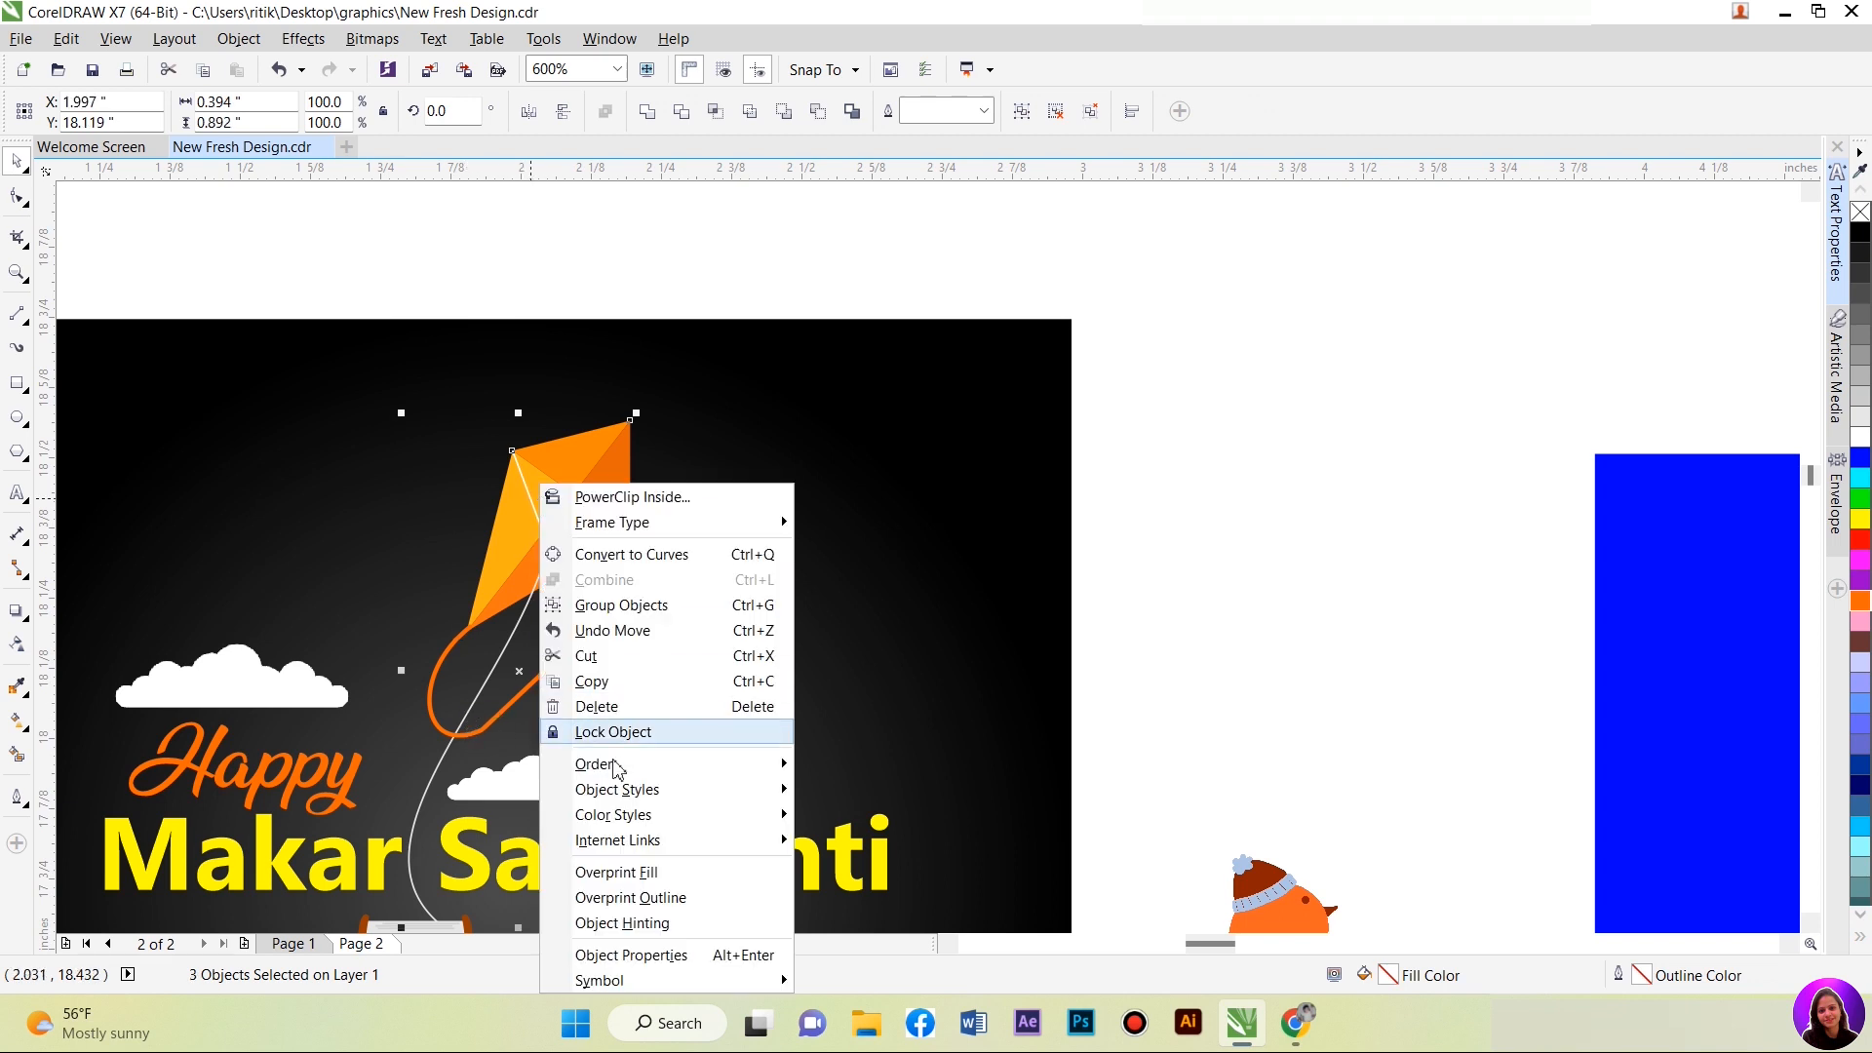
click(1155, 619)
click(1150, 618)
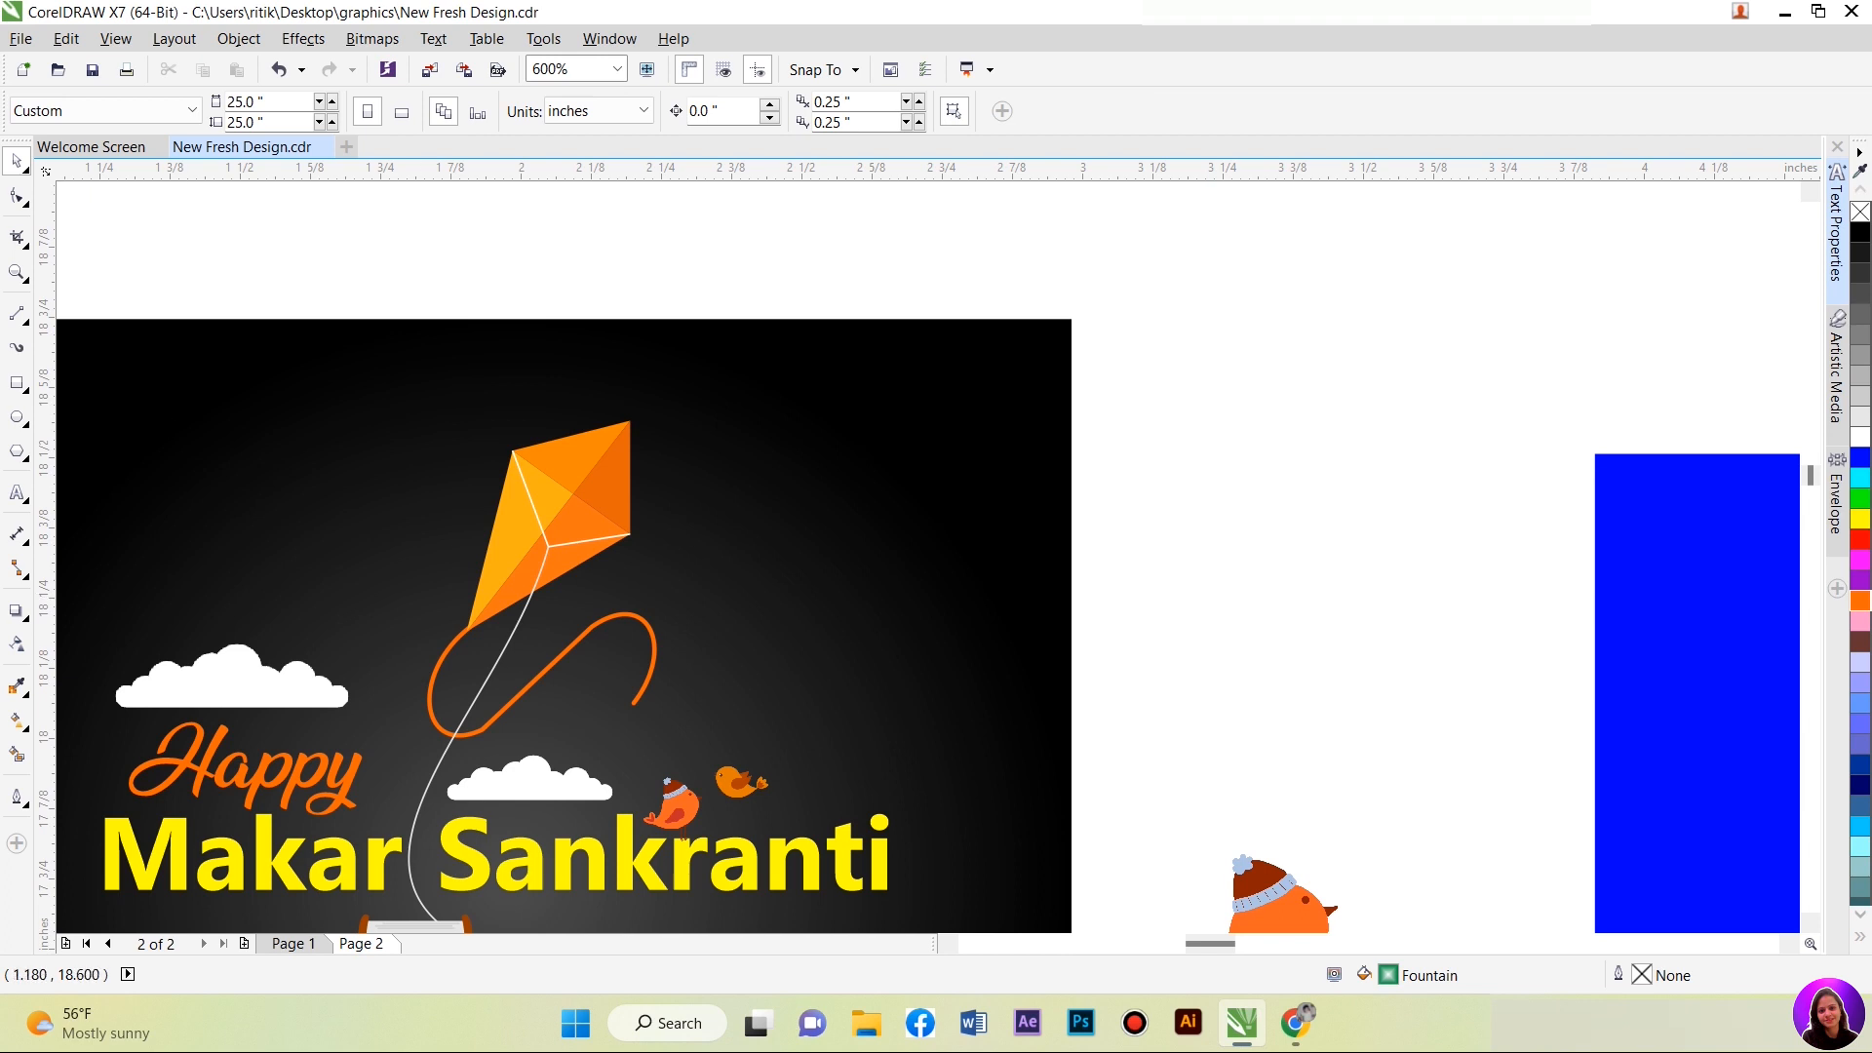
Step: Draw a small triangle beside the page and add a mirrored copy to form an hourglass
click(16, 451)
mouse_move(1241, 421)
mouse_down()
mouse_move(1323, 490)
mouse_move(1295, 403)
mouse_up()
key(space)
click(562, 110)
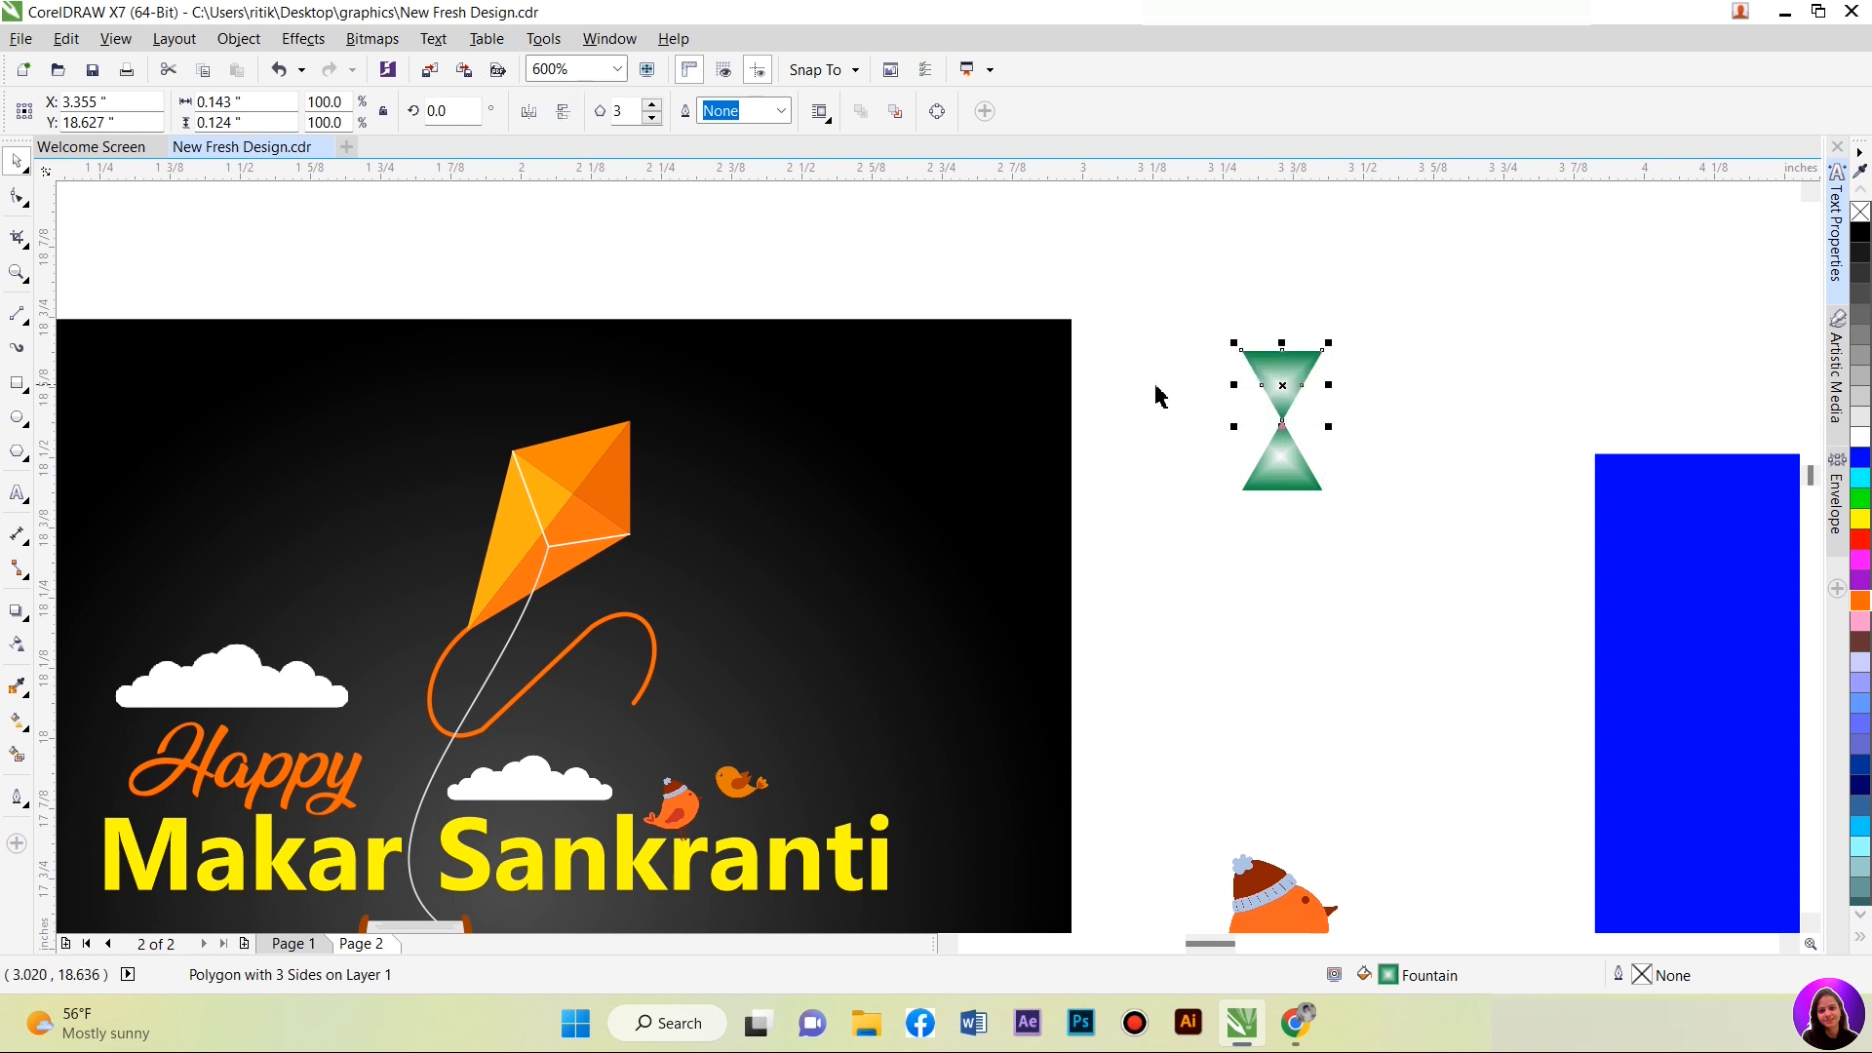
click(1255, 380)
Step: Fill both triangles with the kite's orange using the eyedropper
click(14, 690)
click(610, 507)
click(1267, 372)
click(492, 497)
click(1267, 470)
Step: Shrink the two triangles to about a quarter size and group them
key(space)
drag(1190, 305, 1404, 573)
drag(1336, 348, 528, 267)
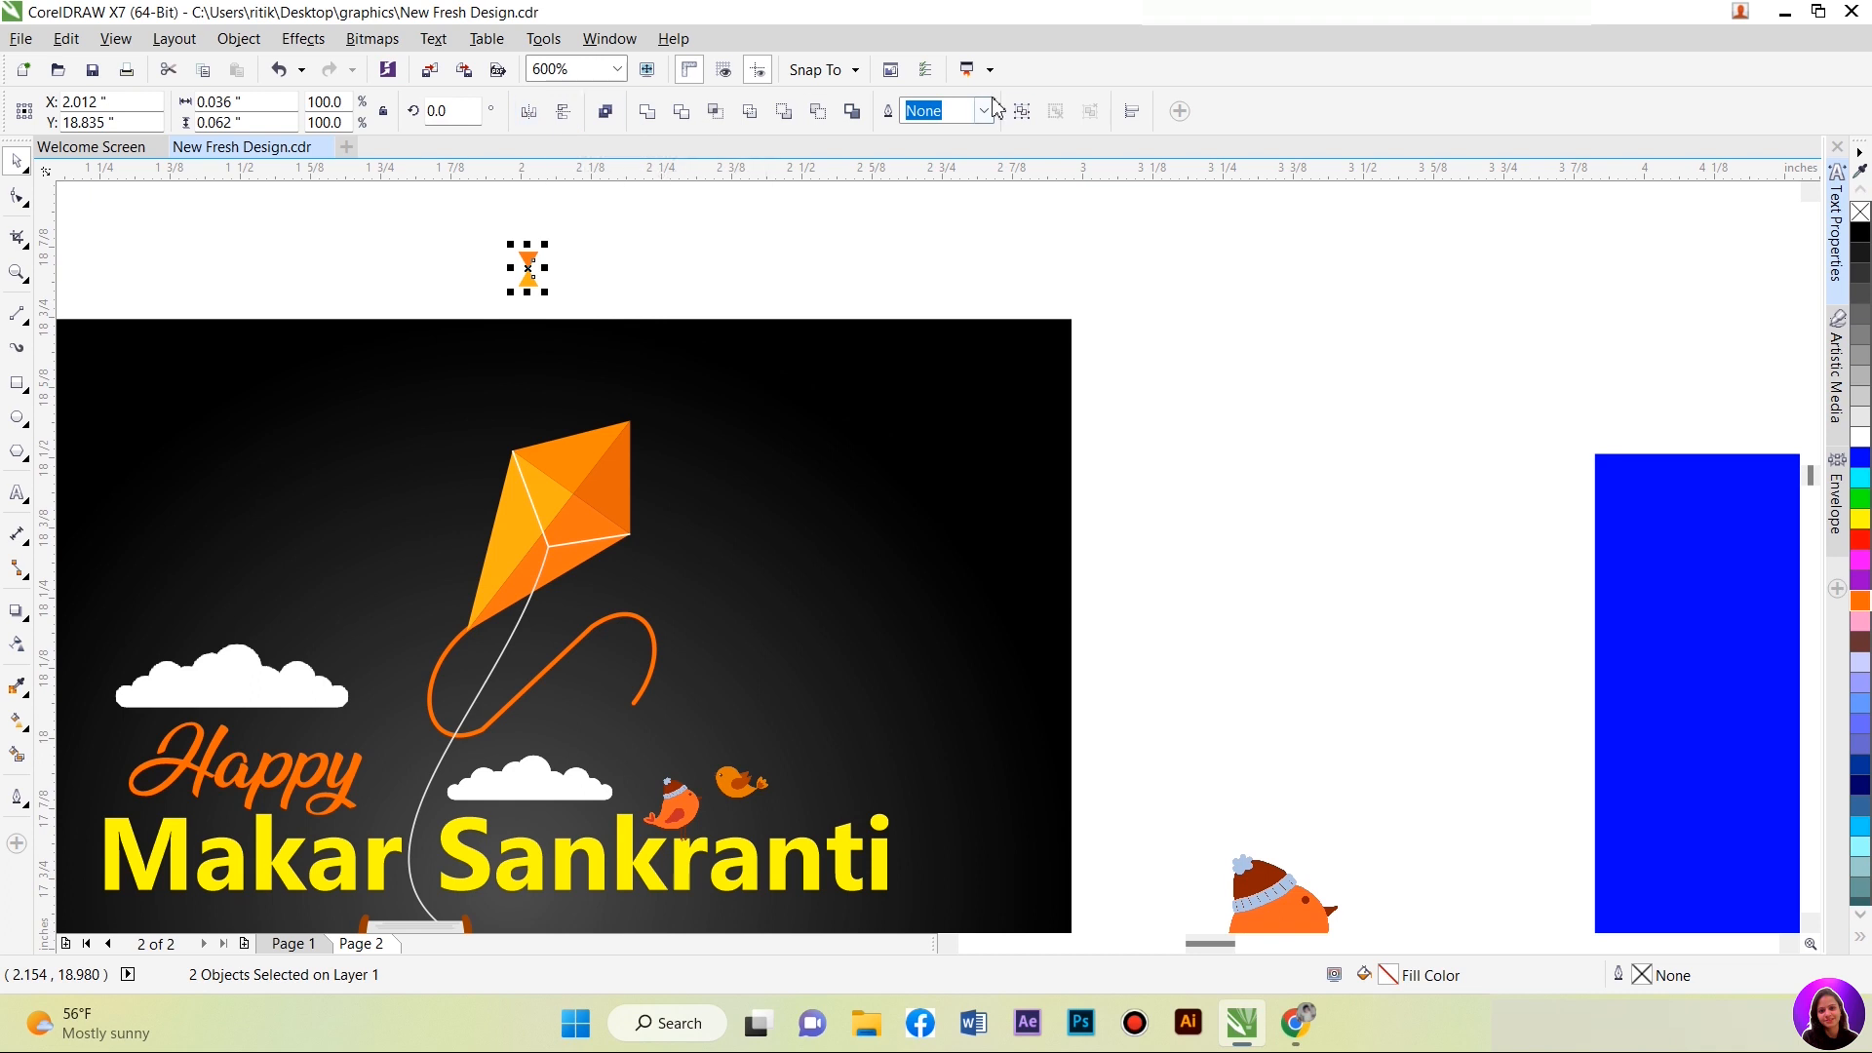
click(1022, 110)
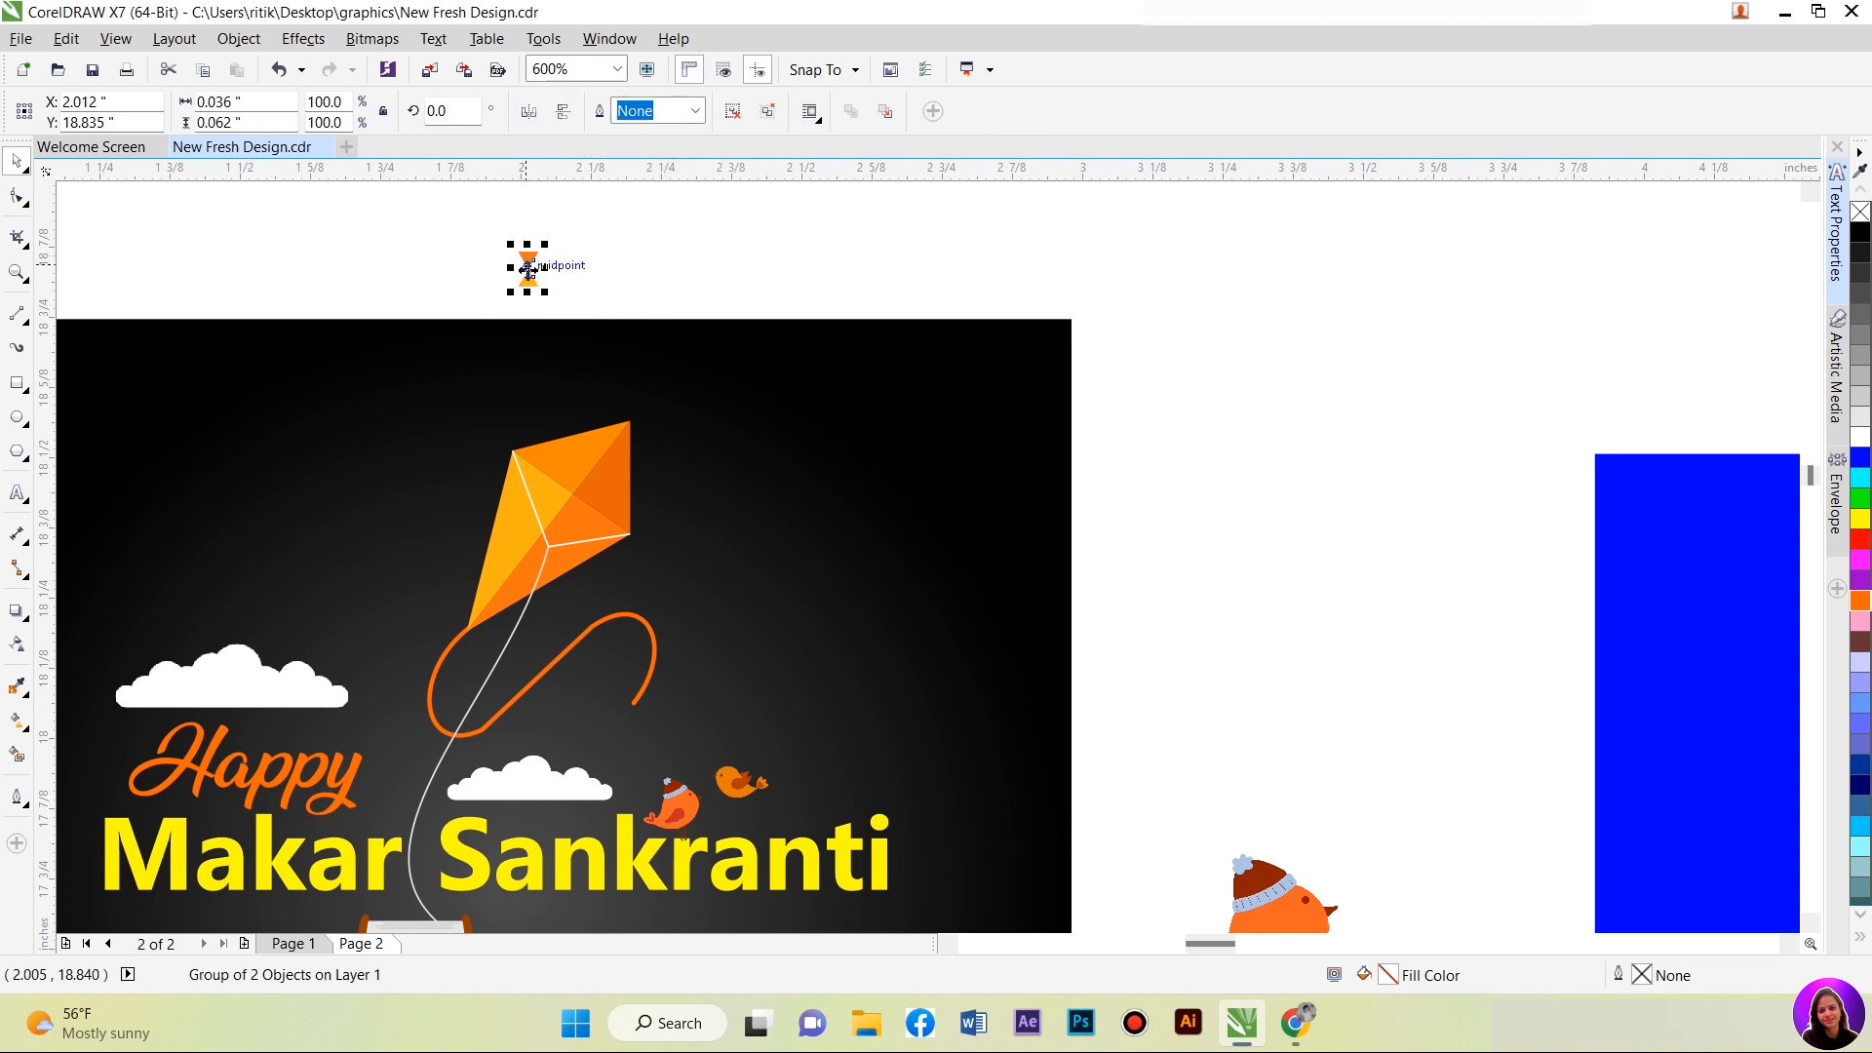
Step: Move the bow-tie onto the kite's lower tip and rotate it 90°
drag(527, 262, 464, 628)
scroll(464, 628, up, 2)
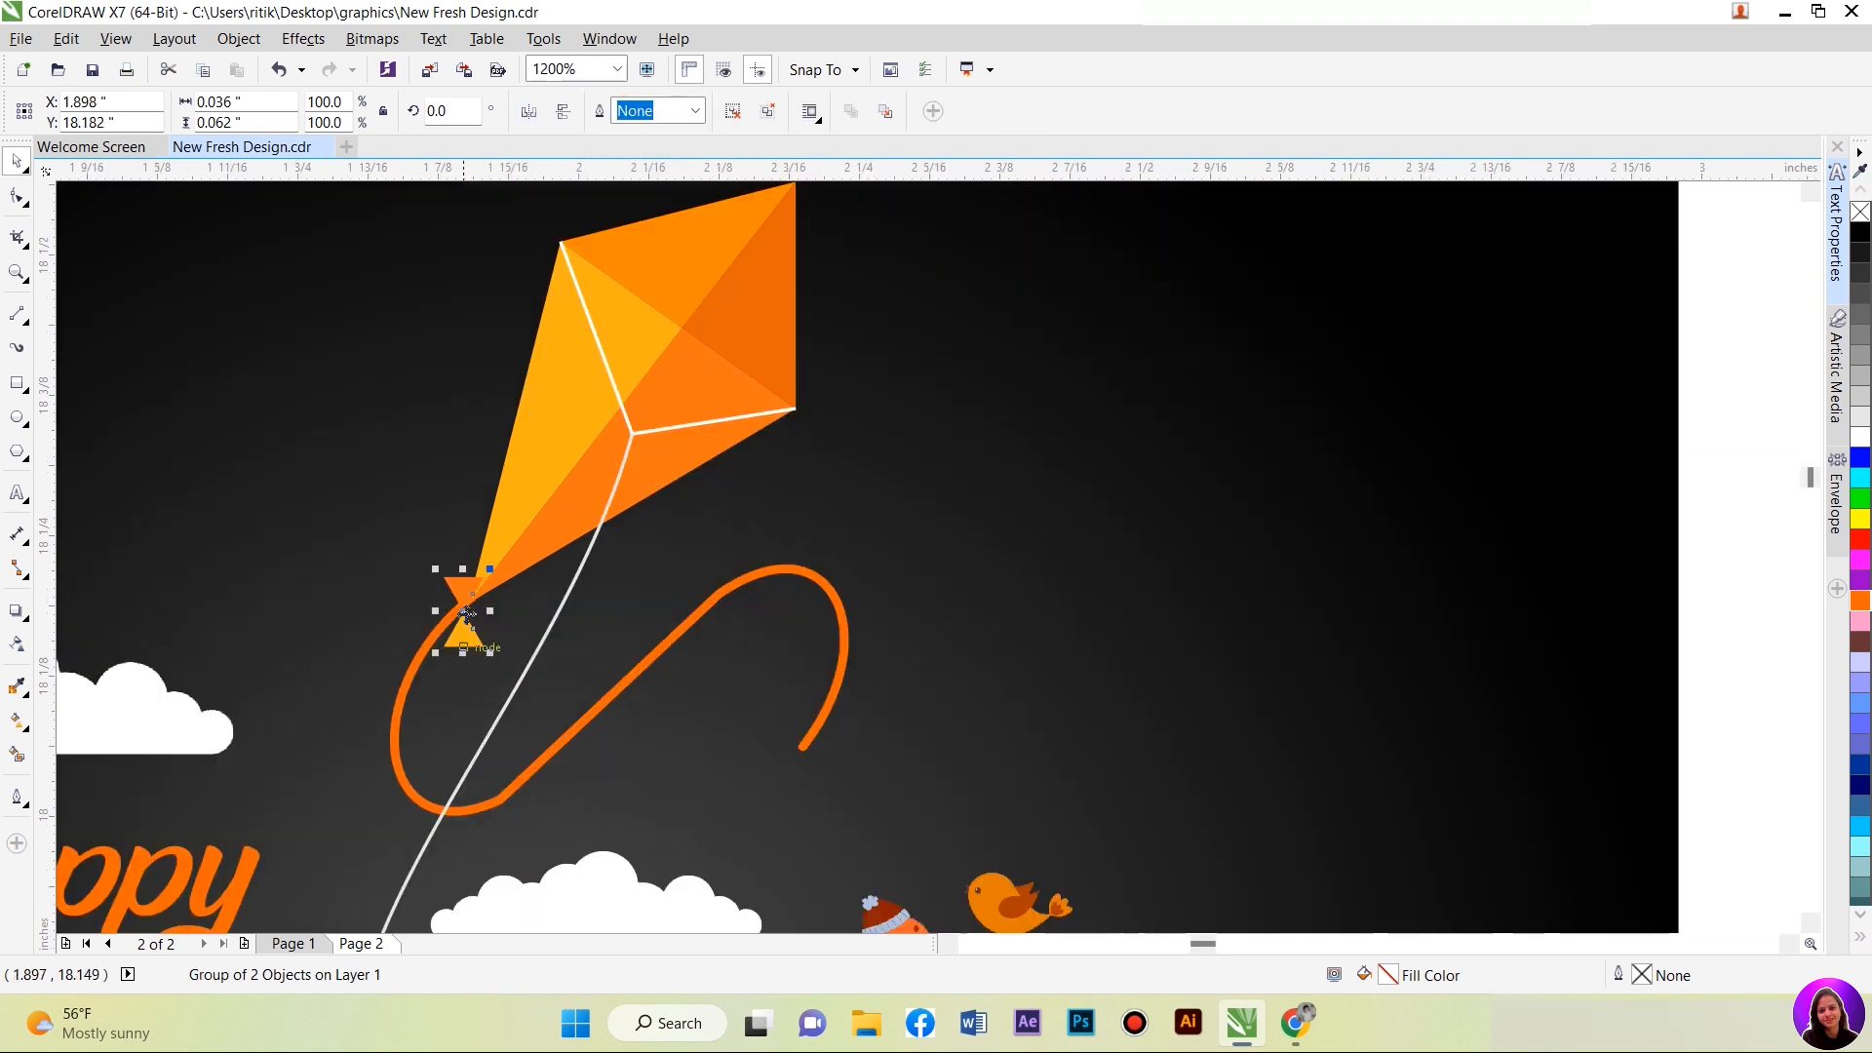
text(90)
key(Return)
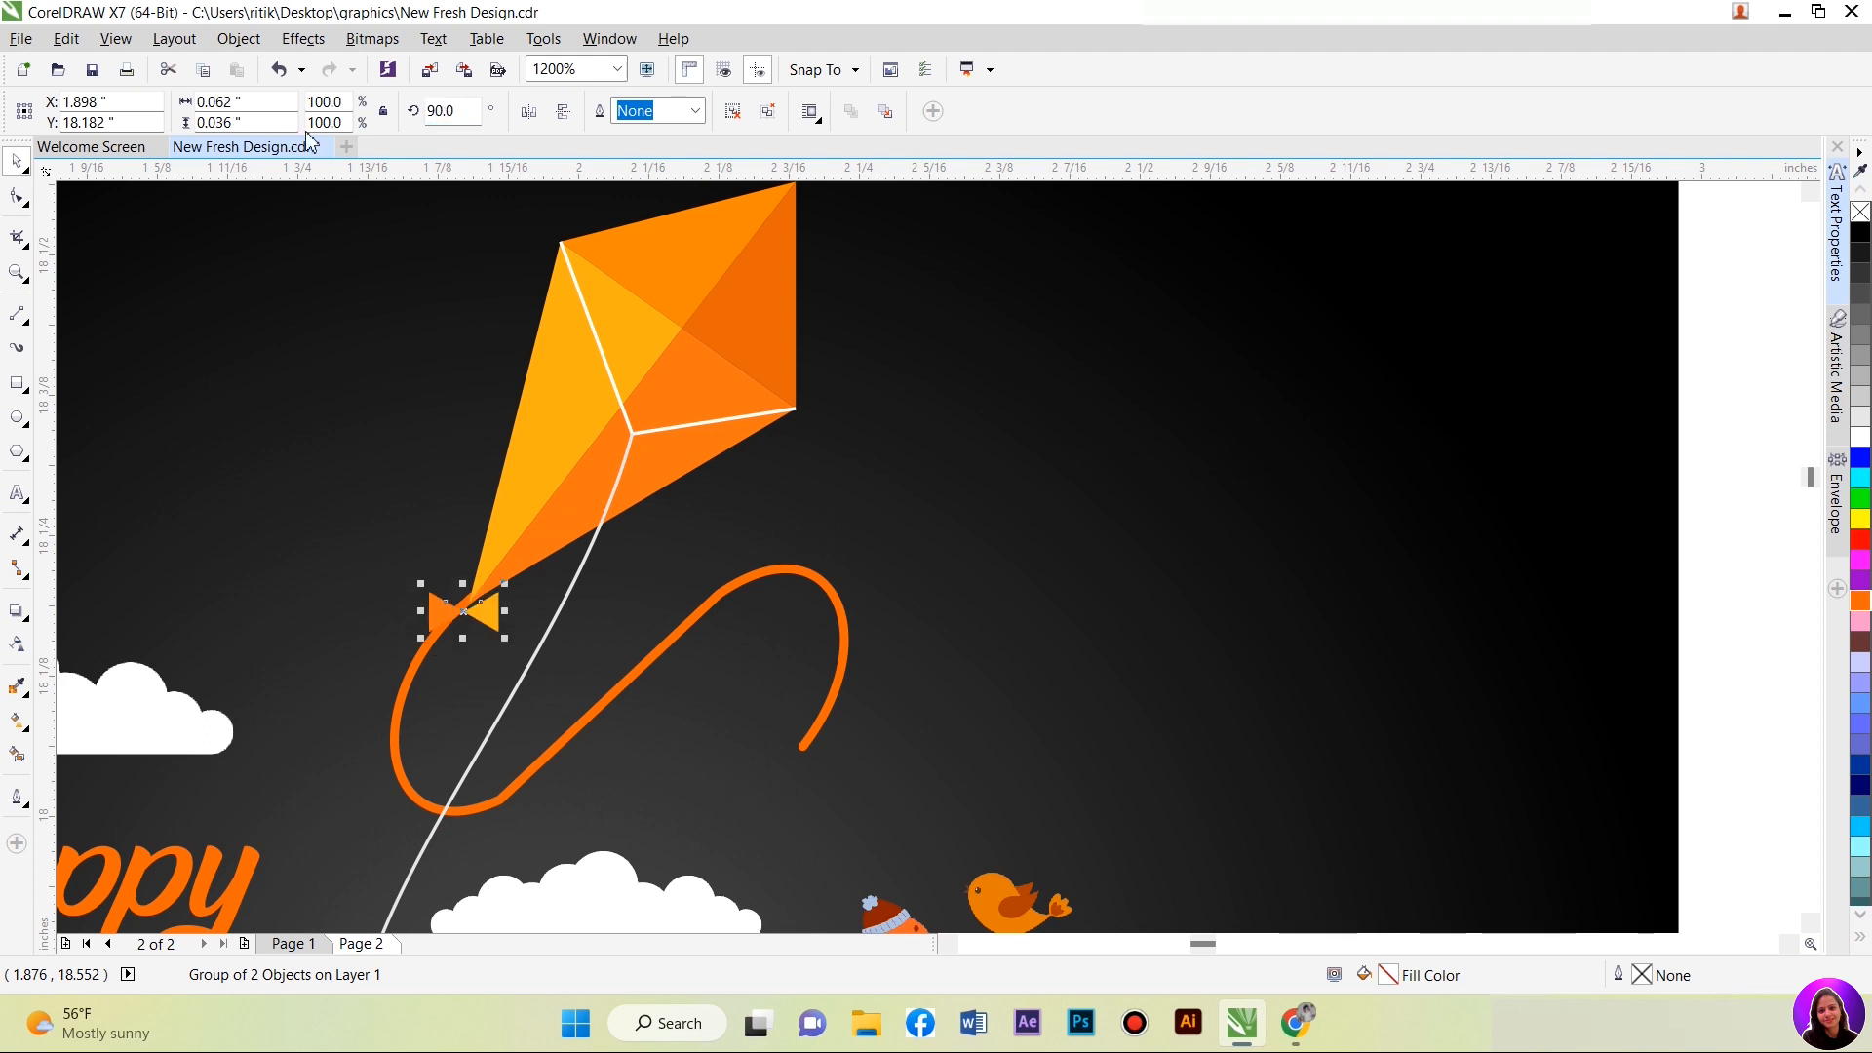
click(436, 611)
Step: Tilt the bow-tie about 69° and drop a rotated copy on the tail loop
drag(504, 638, 481, 810)
right_click(398, 738)
click(397, 741)
click(466, 834)
Step: Move a bow-tie onto the tail line and rotate it about 83° counter-clockwise
scroll(464, 832, up, 2)
scroll(402, 832, down, 2)
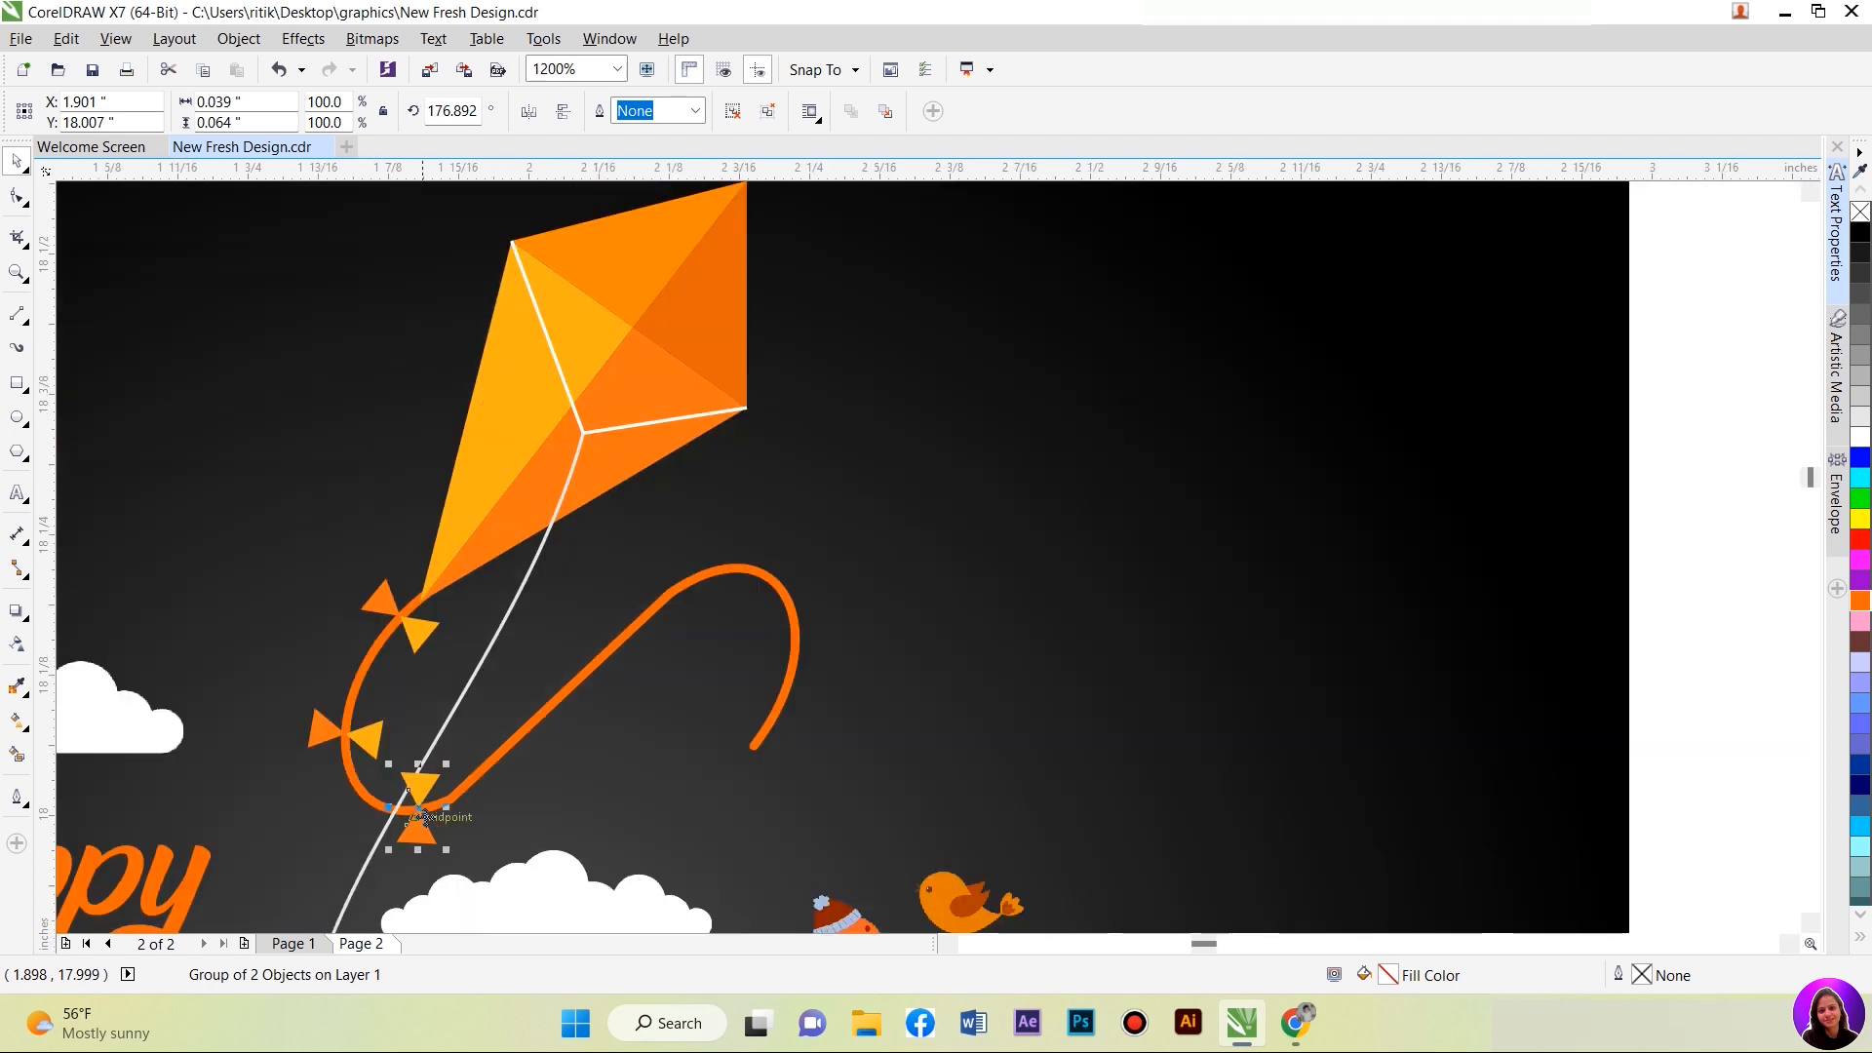
drag(421, 809, 609, 653)
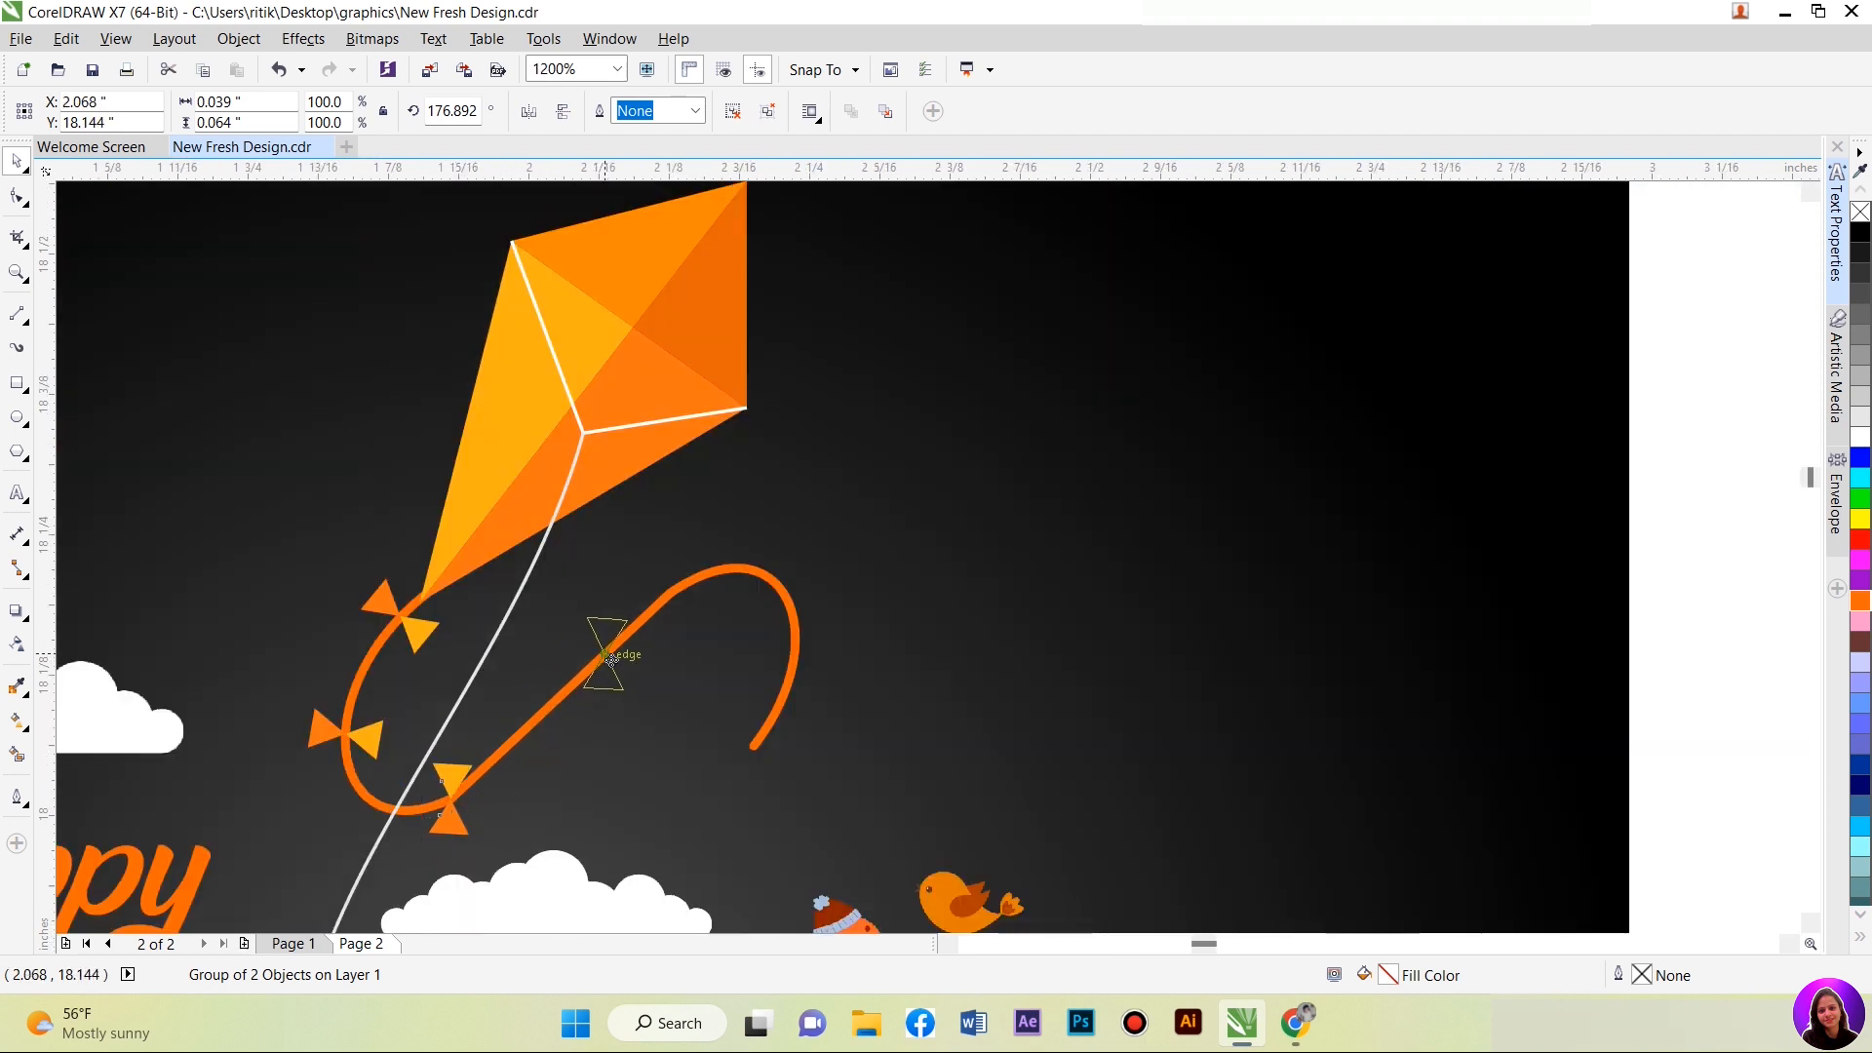
drag(610, 660, 791, 799)
click(605, 657)
click(795, 582)
Step: Add another bow-tie copy at the end of the tail
right_click(783, 718)
click(784, 714)
drag(793, 720, 802, 724)
click(1658, 689)
Step: Delete the large bird sitting outside the page
scroll(483, 517, down, 1)
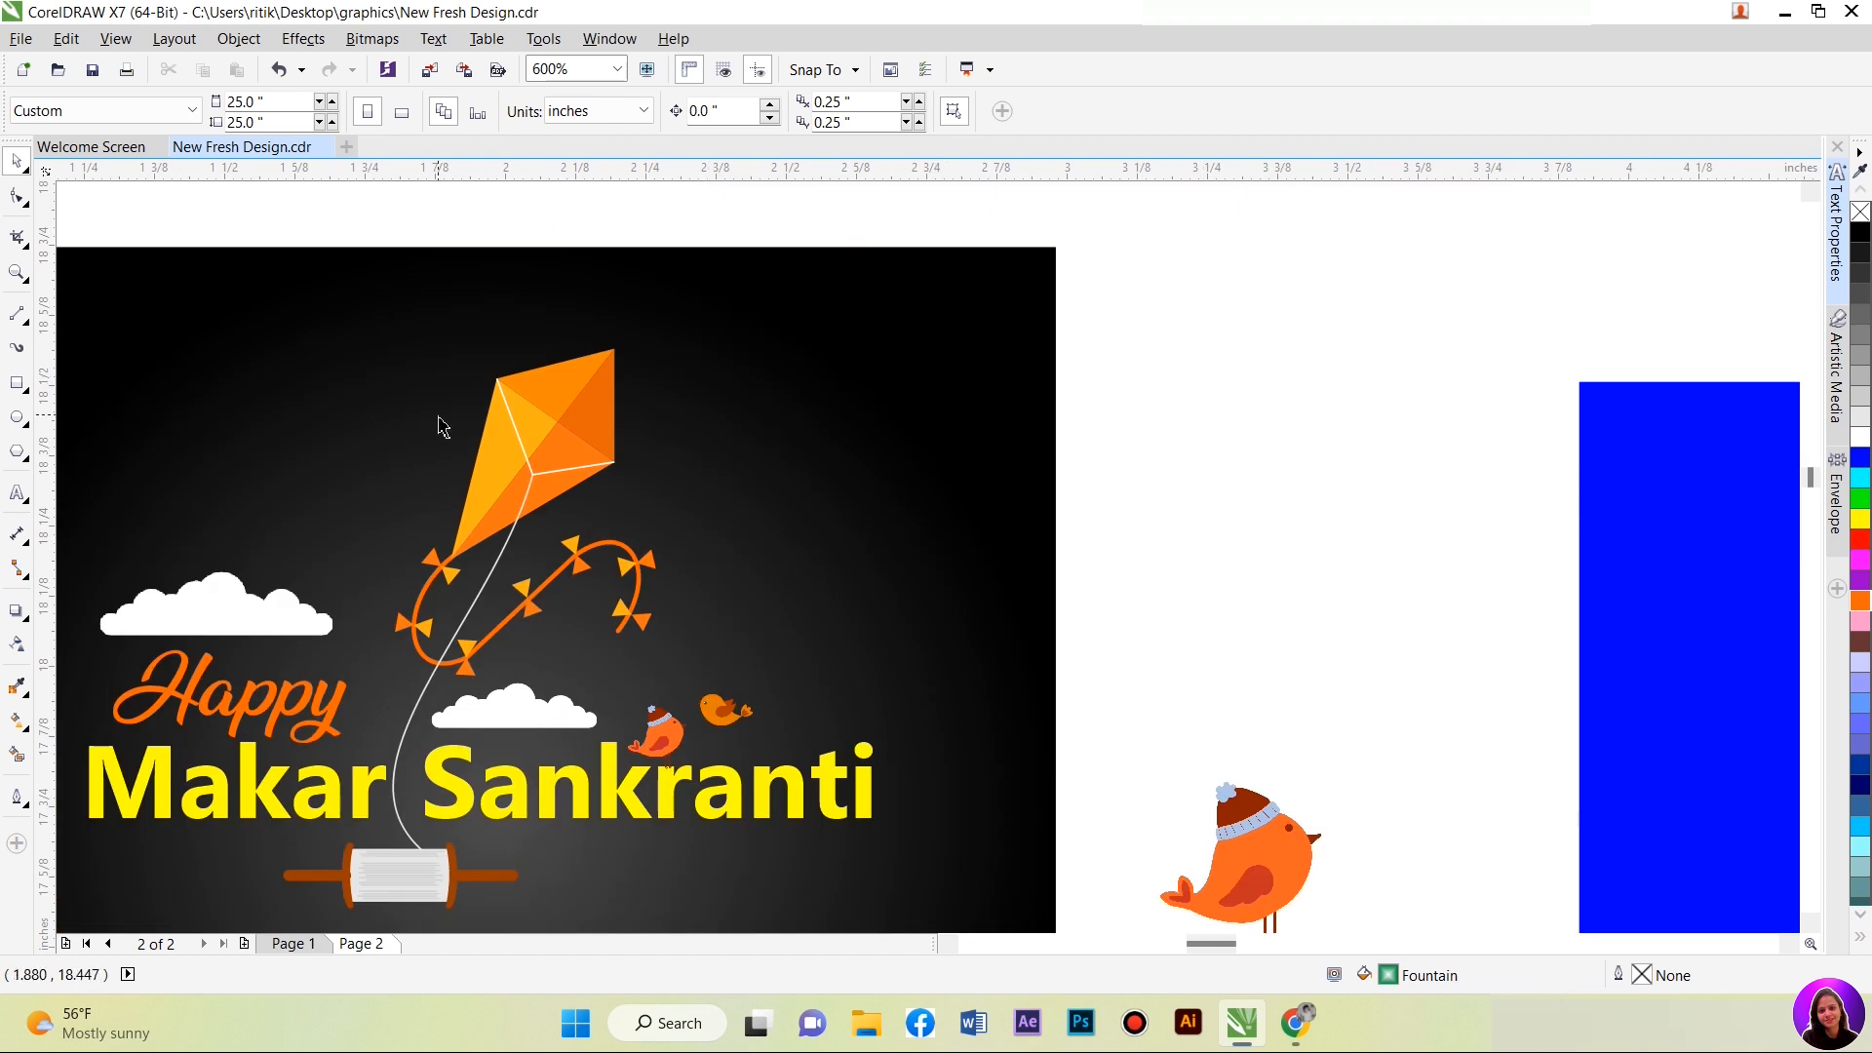
scroll(438, 416, down, 1)
scroll(480, 626, up, 1)
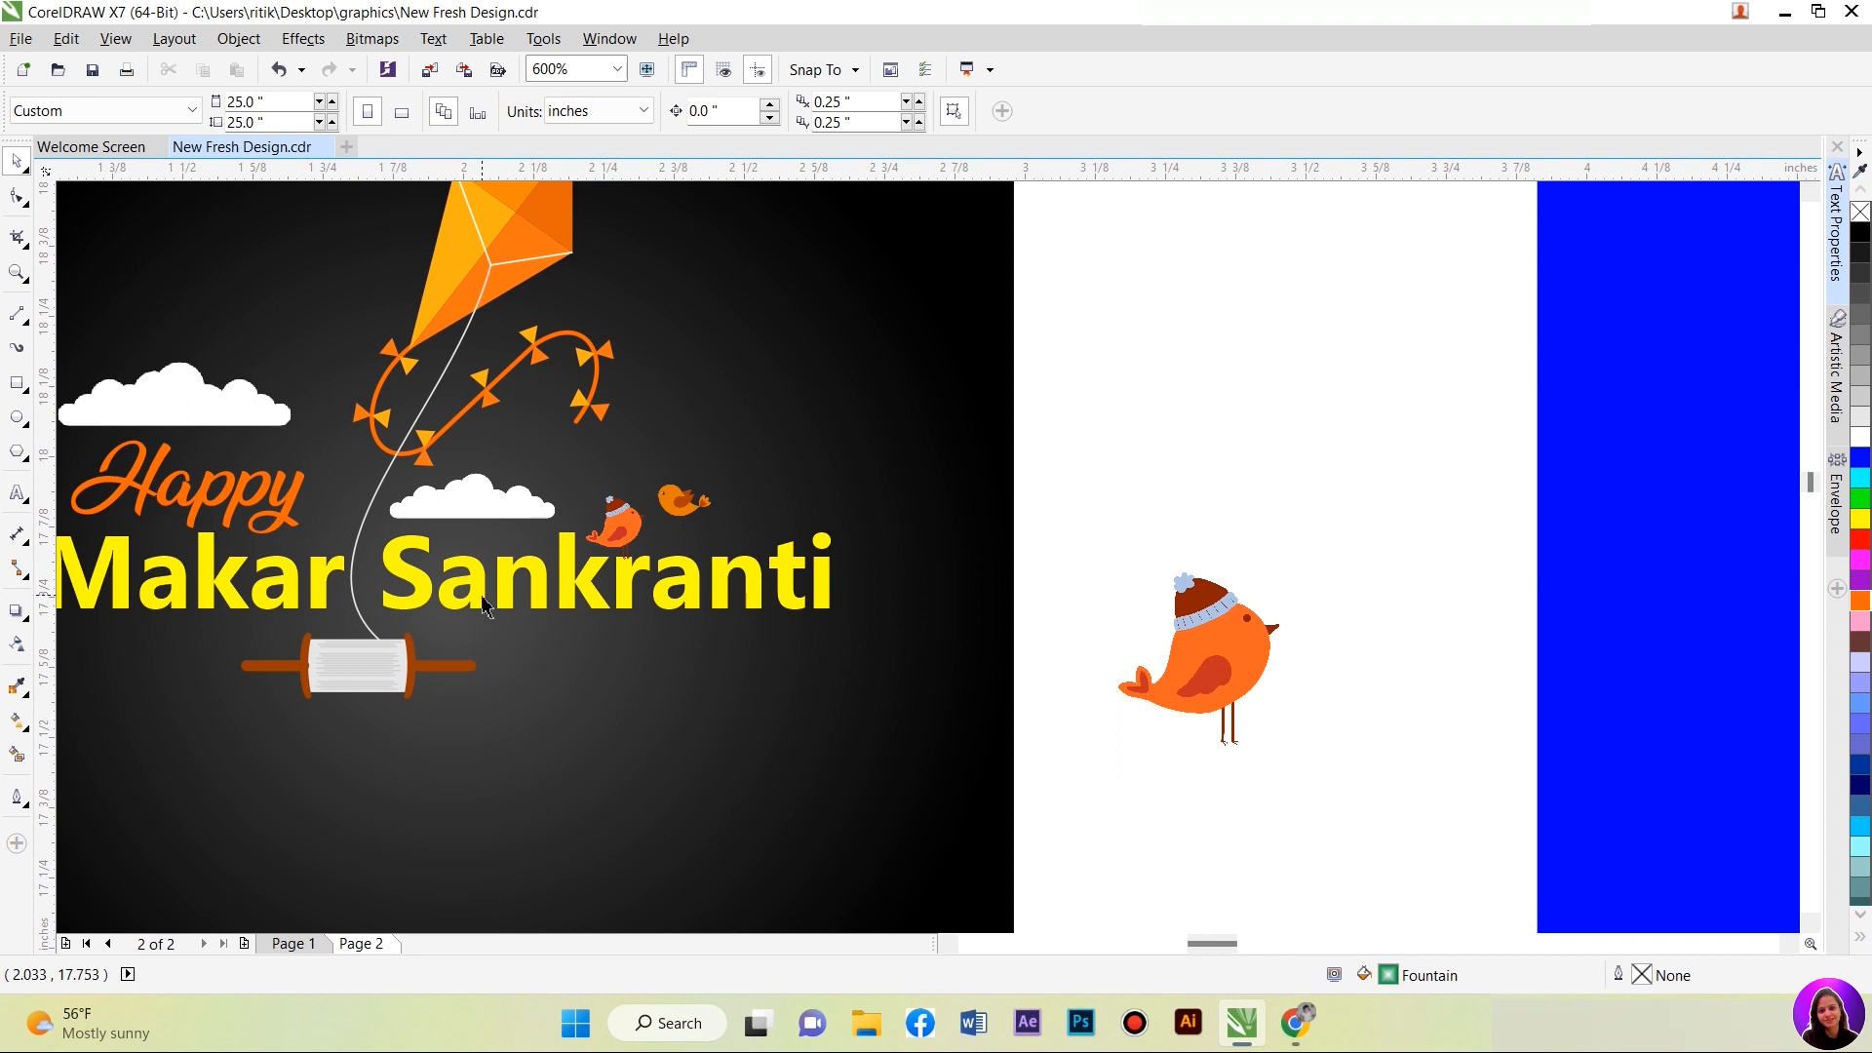
scroll(543, 586, down, 1)
scroll(534, 584, up, 1)
click(1249, 667)
key(Delete)
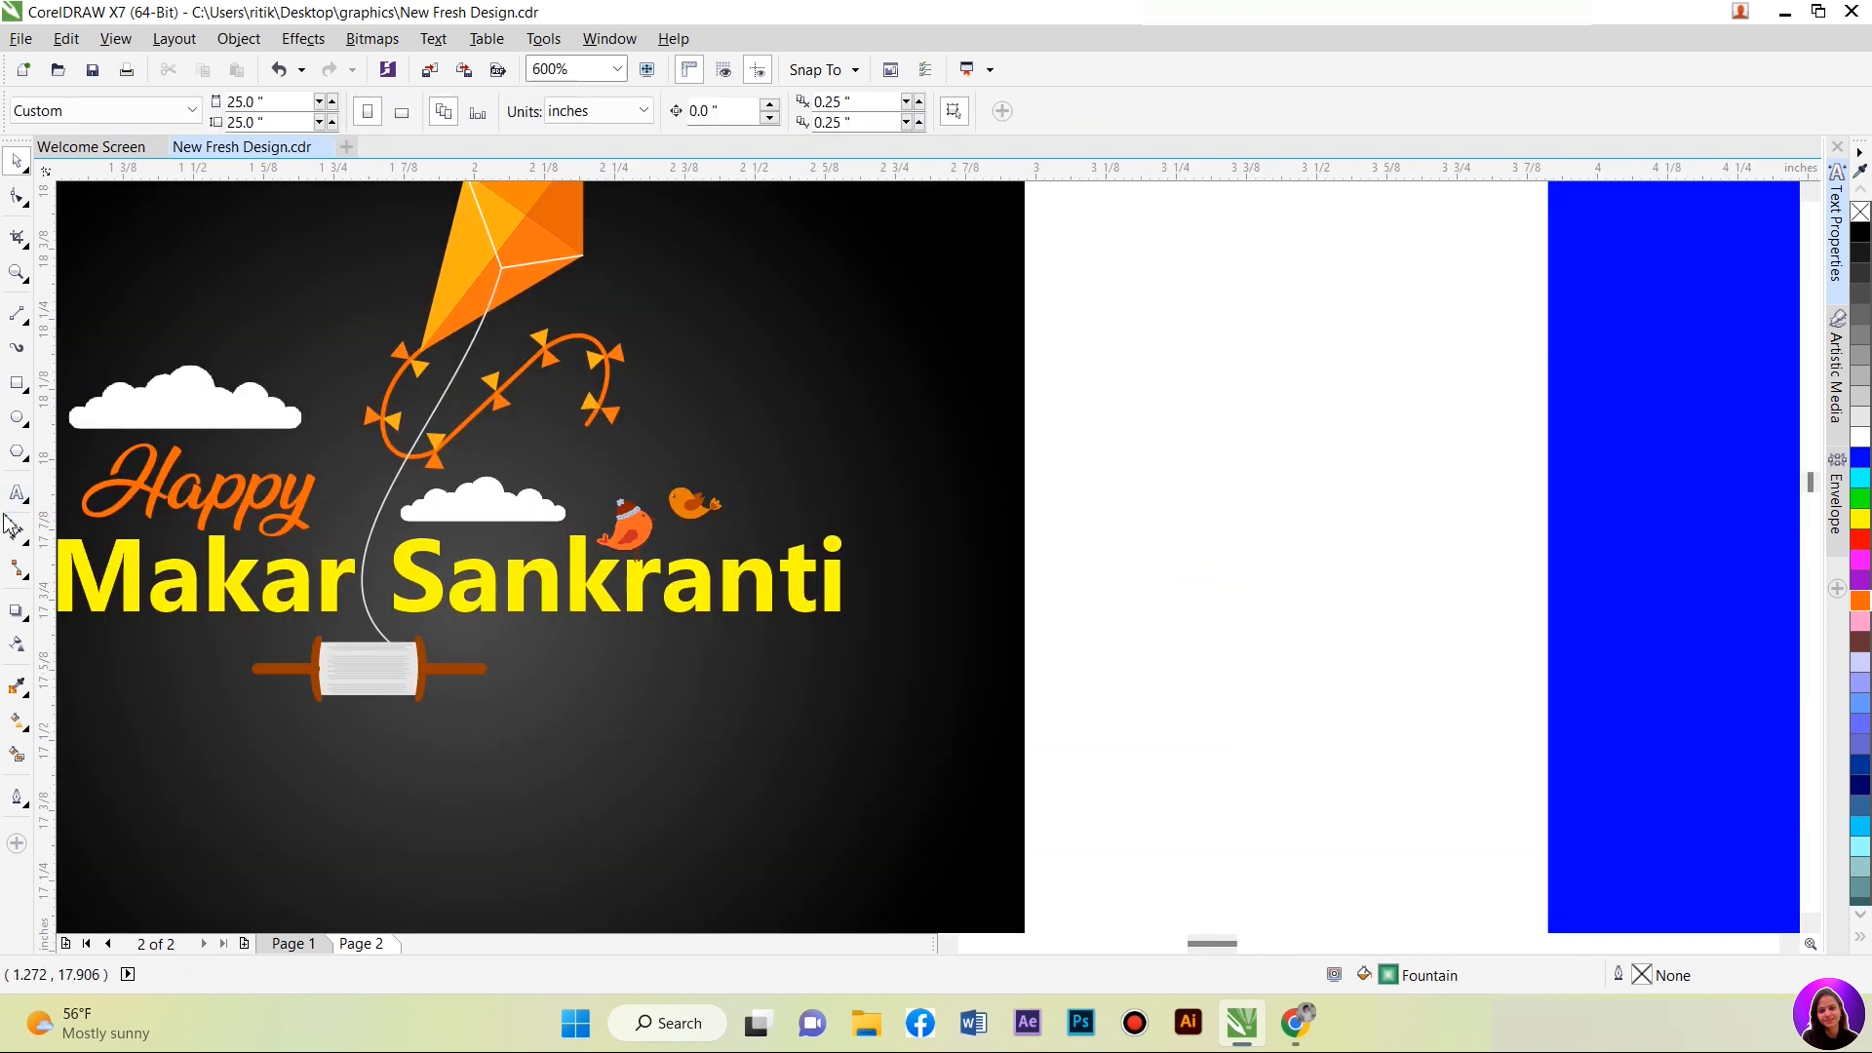
Step: Add white 7 pt text '& Save the Bird' below Makar Sankranti
click(18, 492)
click(560, 640)
click(824, 110)
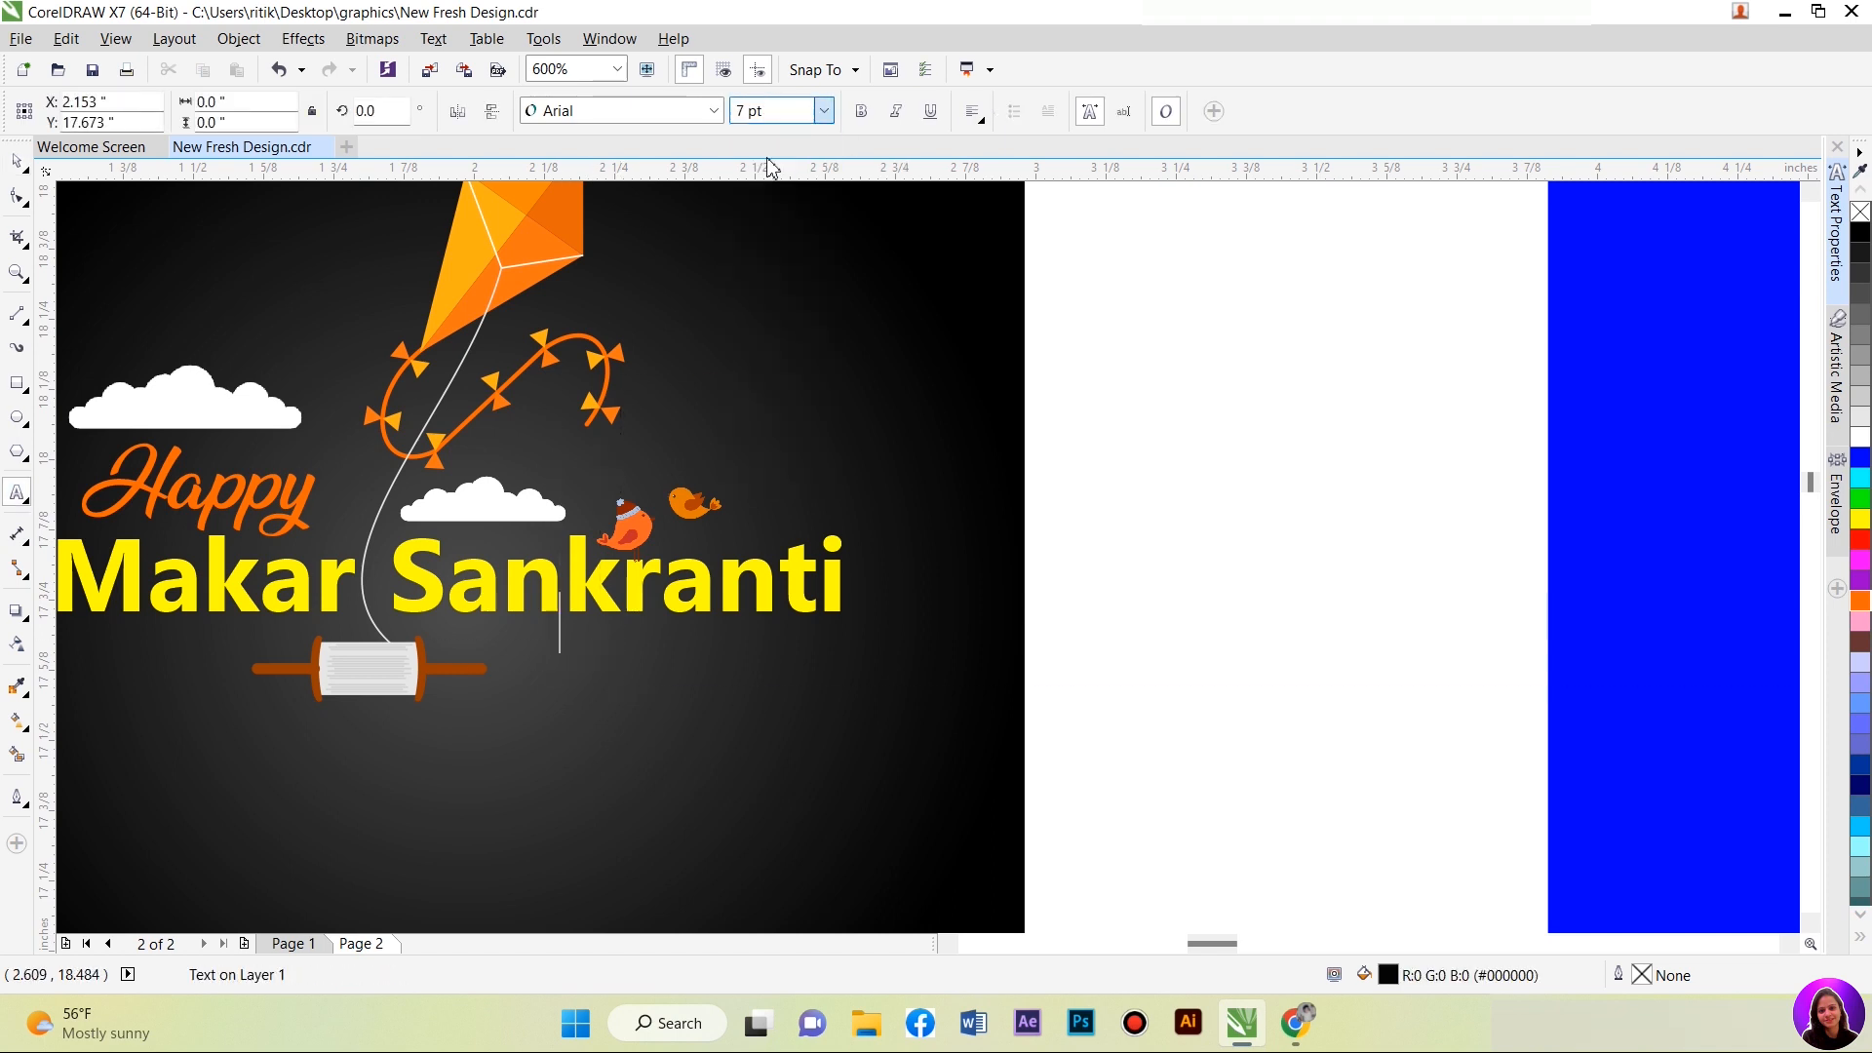
click(770, 155)
text(& Save the Birds)
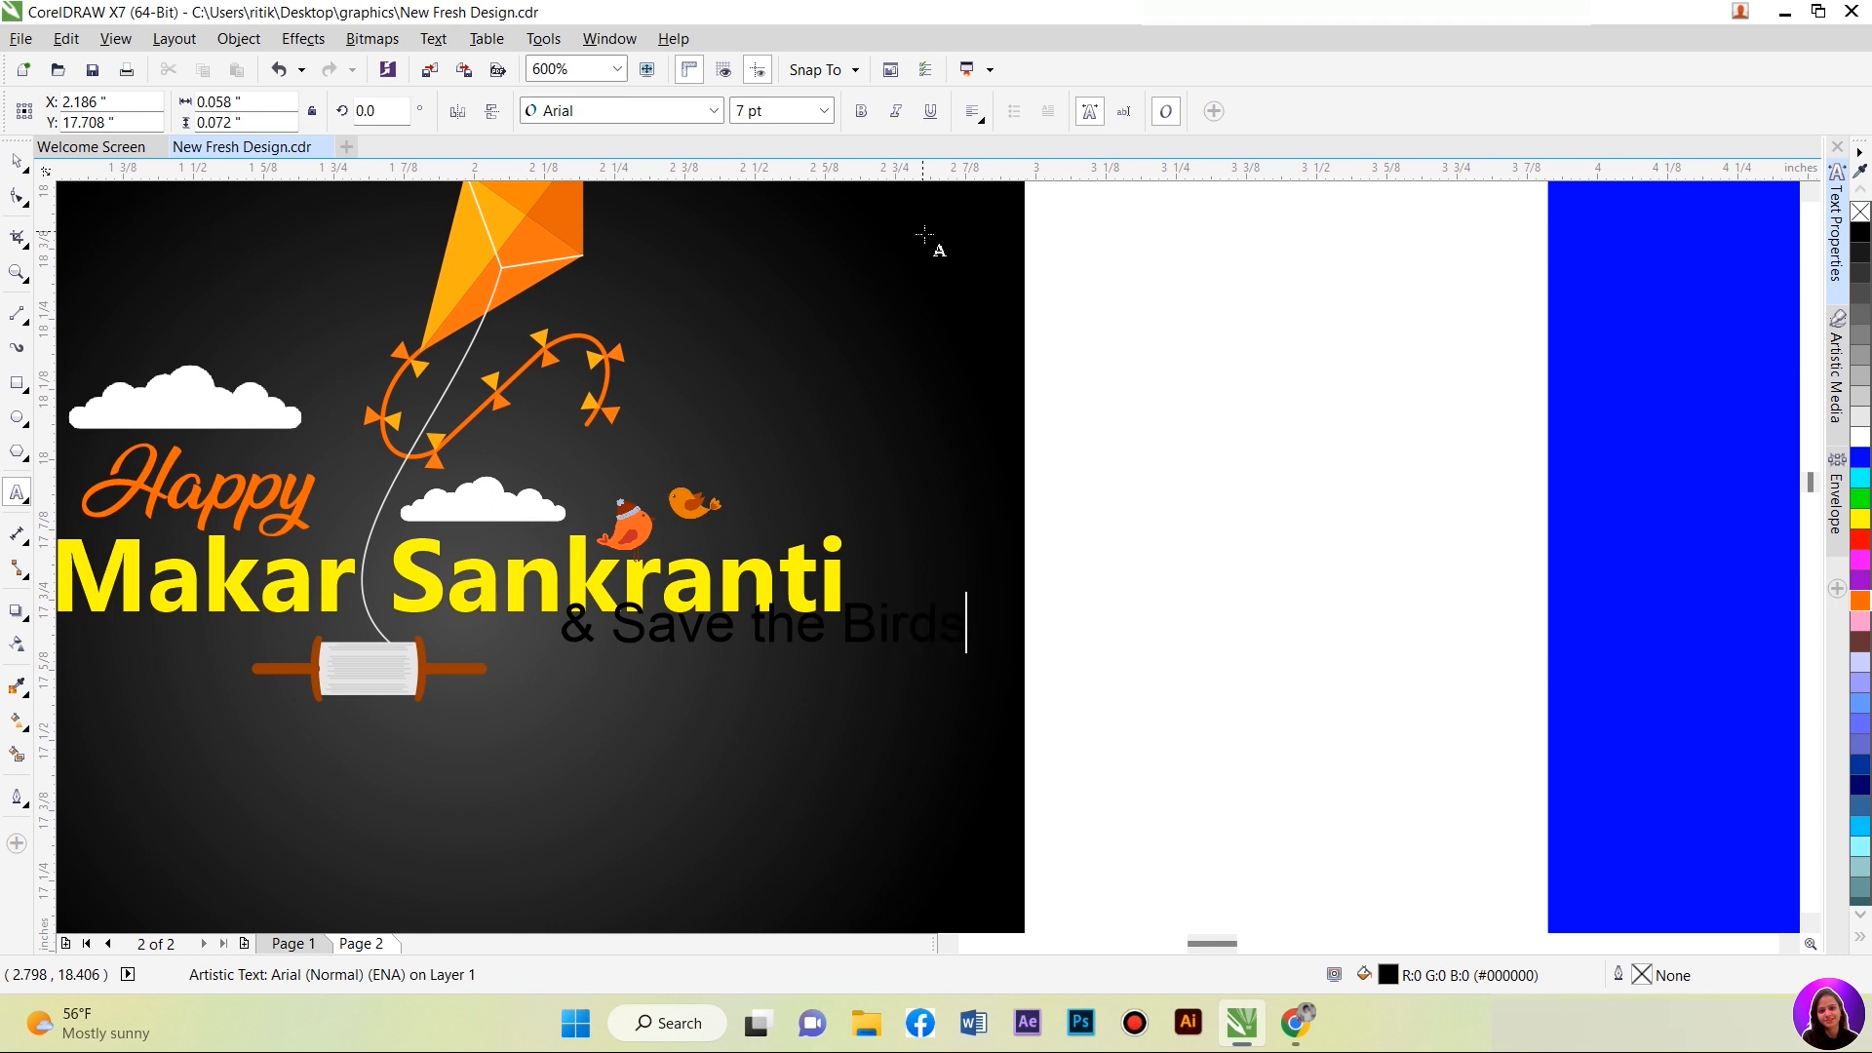
key(ctrl+space)
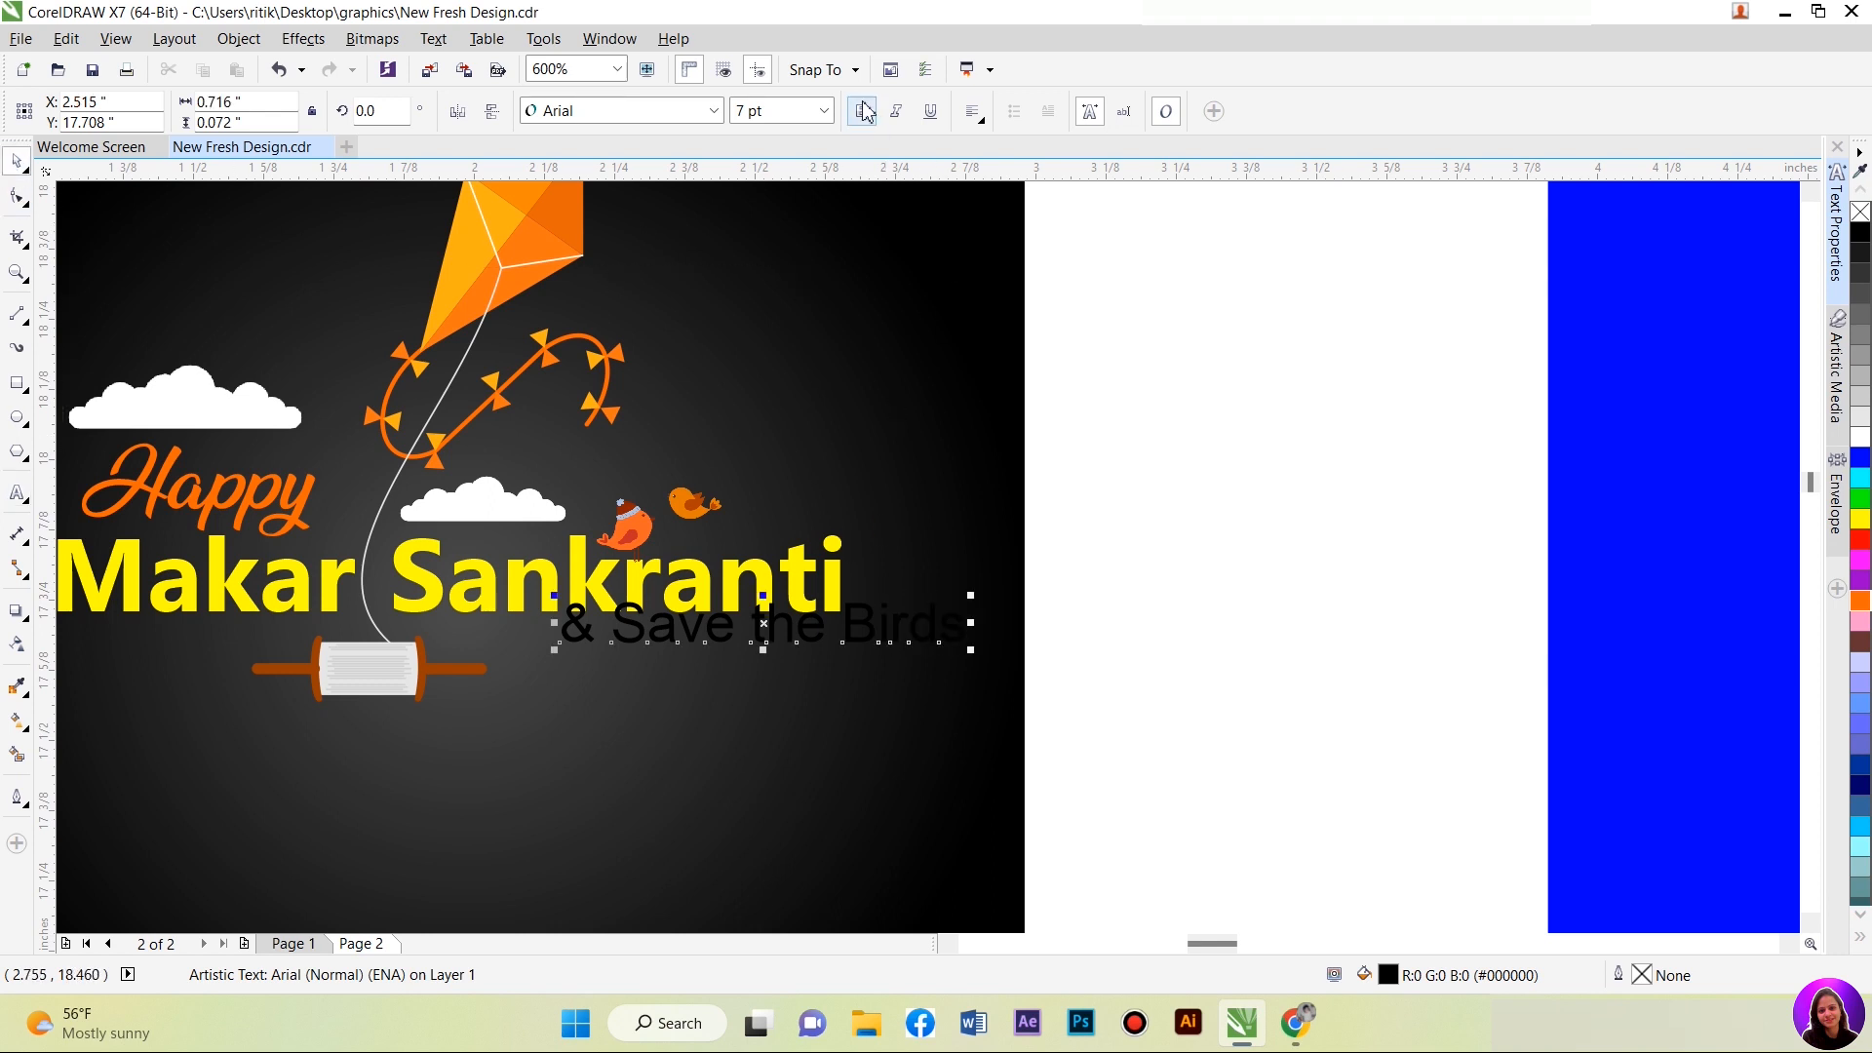
click(1860, 435)
double_click(951, 629)
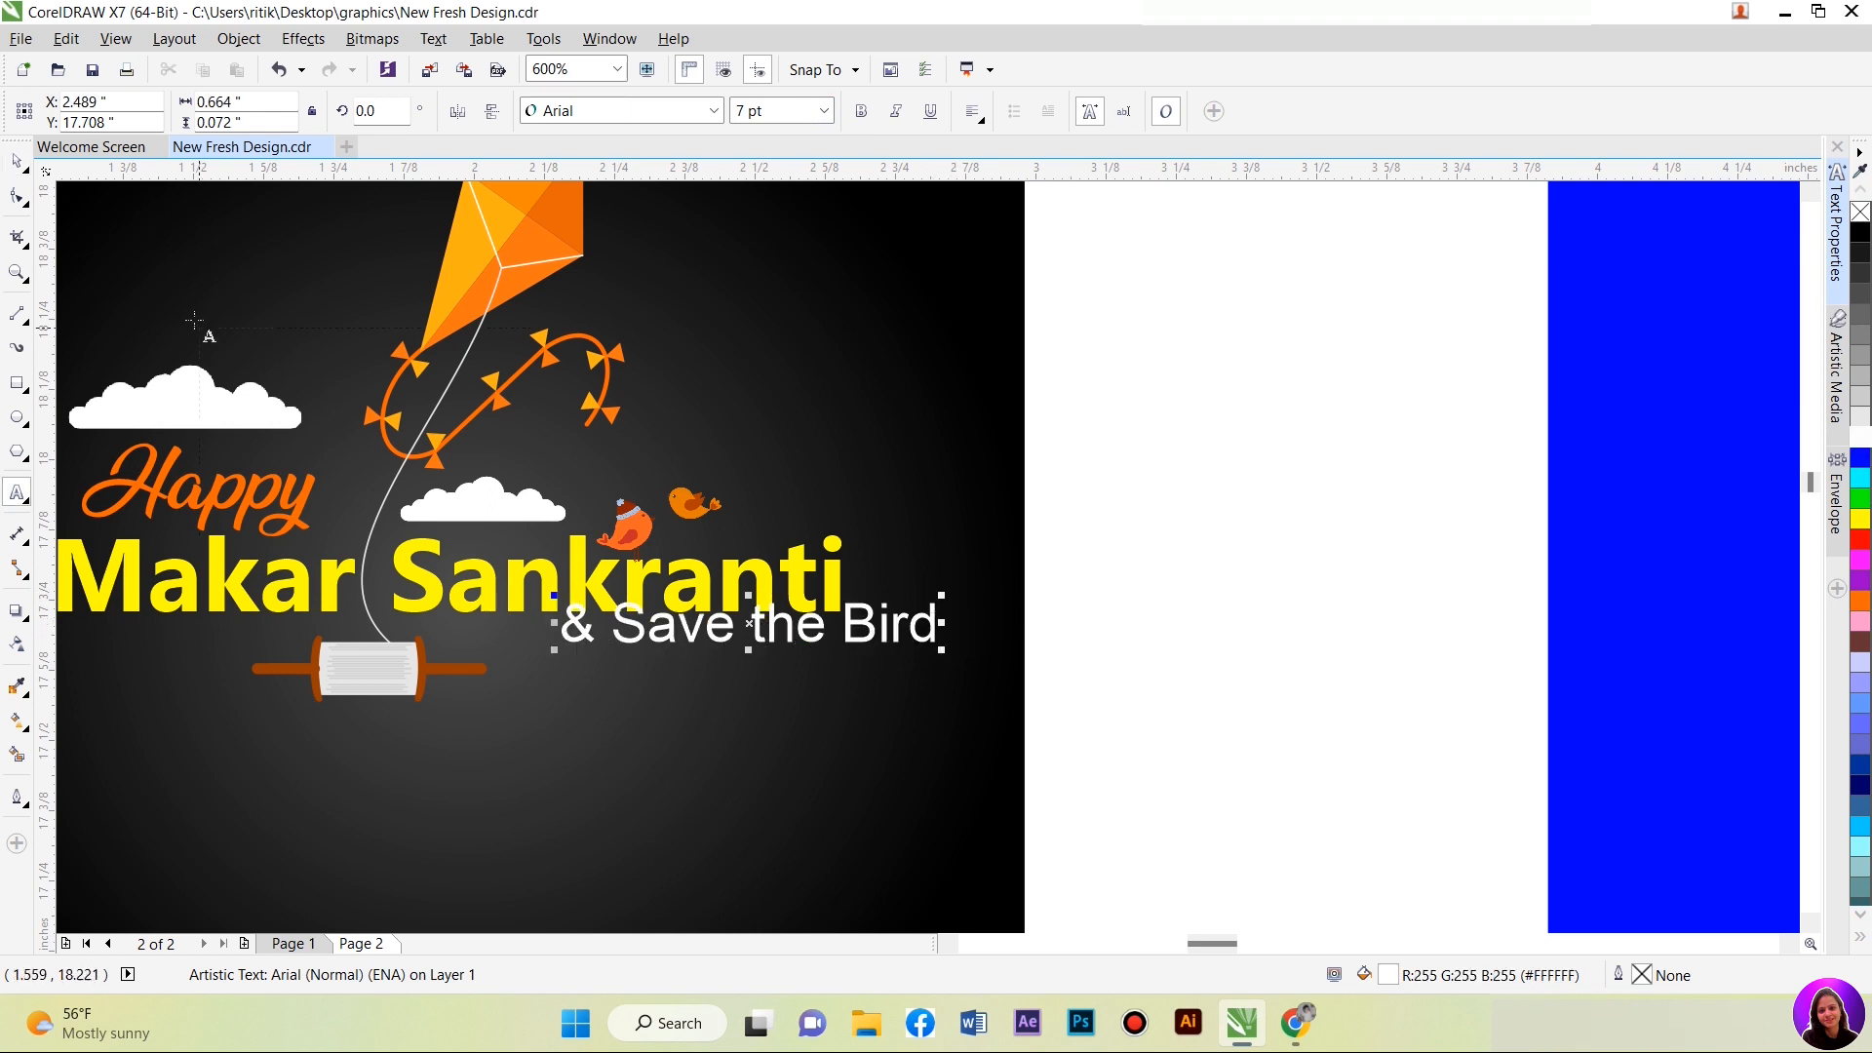
Step: Set the subtitle to Gadugi Bold and shrink it to about 4 pt
click(17, 163)
click(822, 117)
click(867, 118)
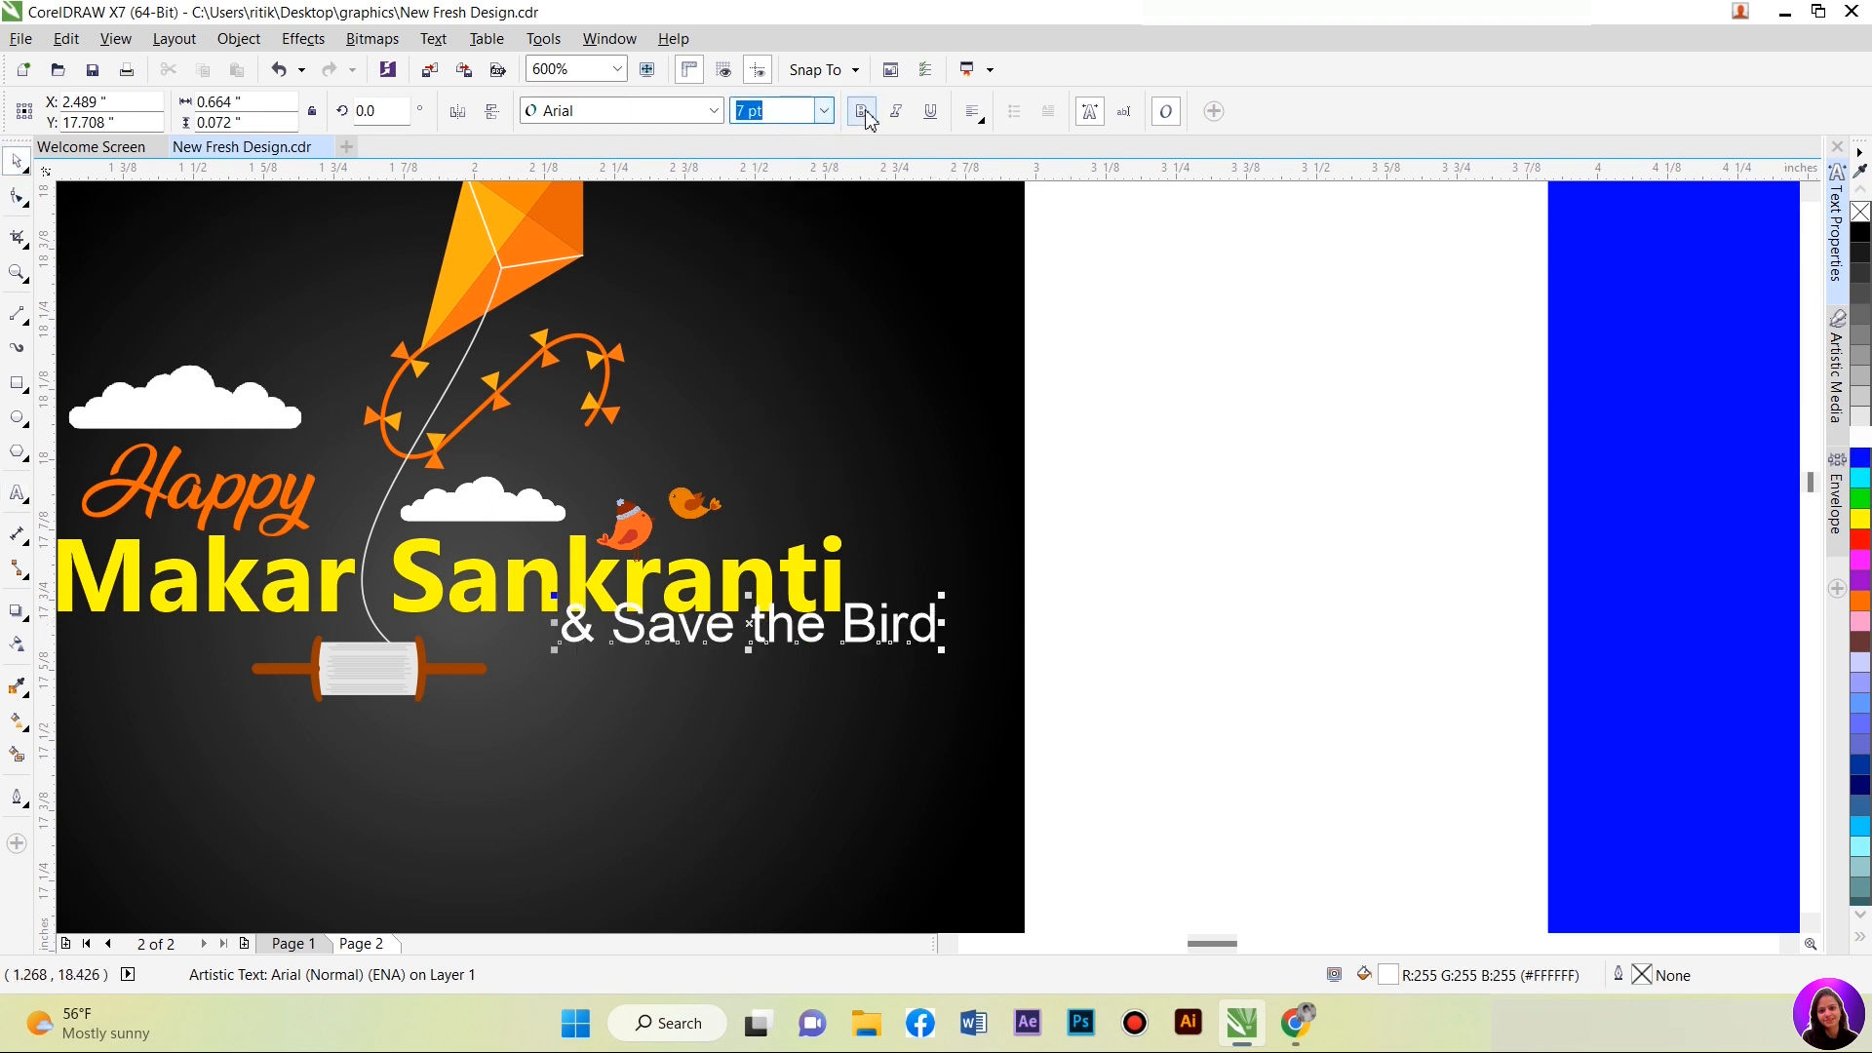
click(629, 121)
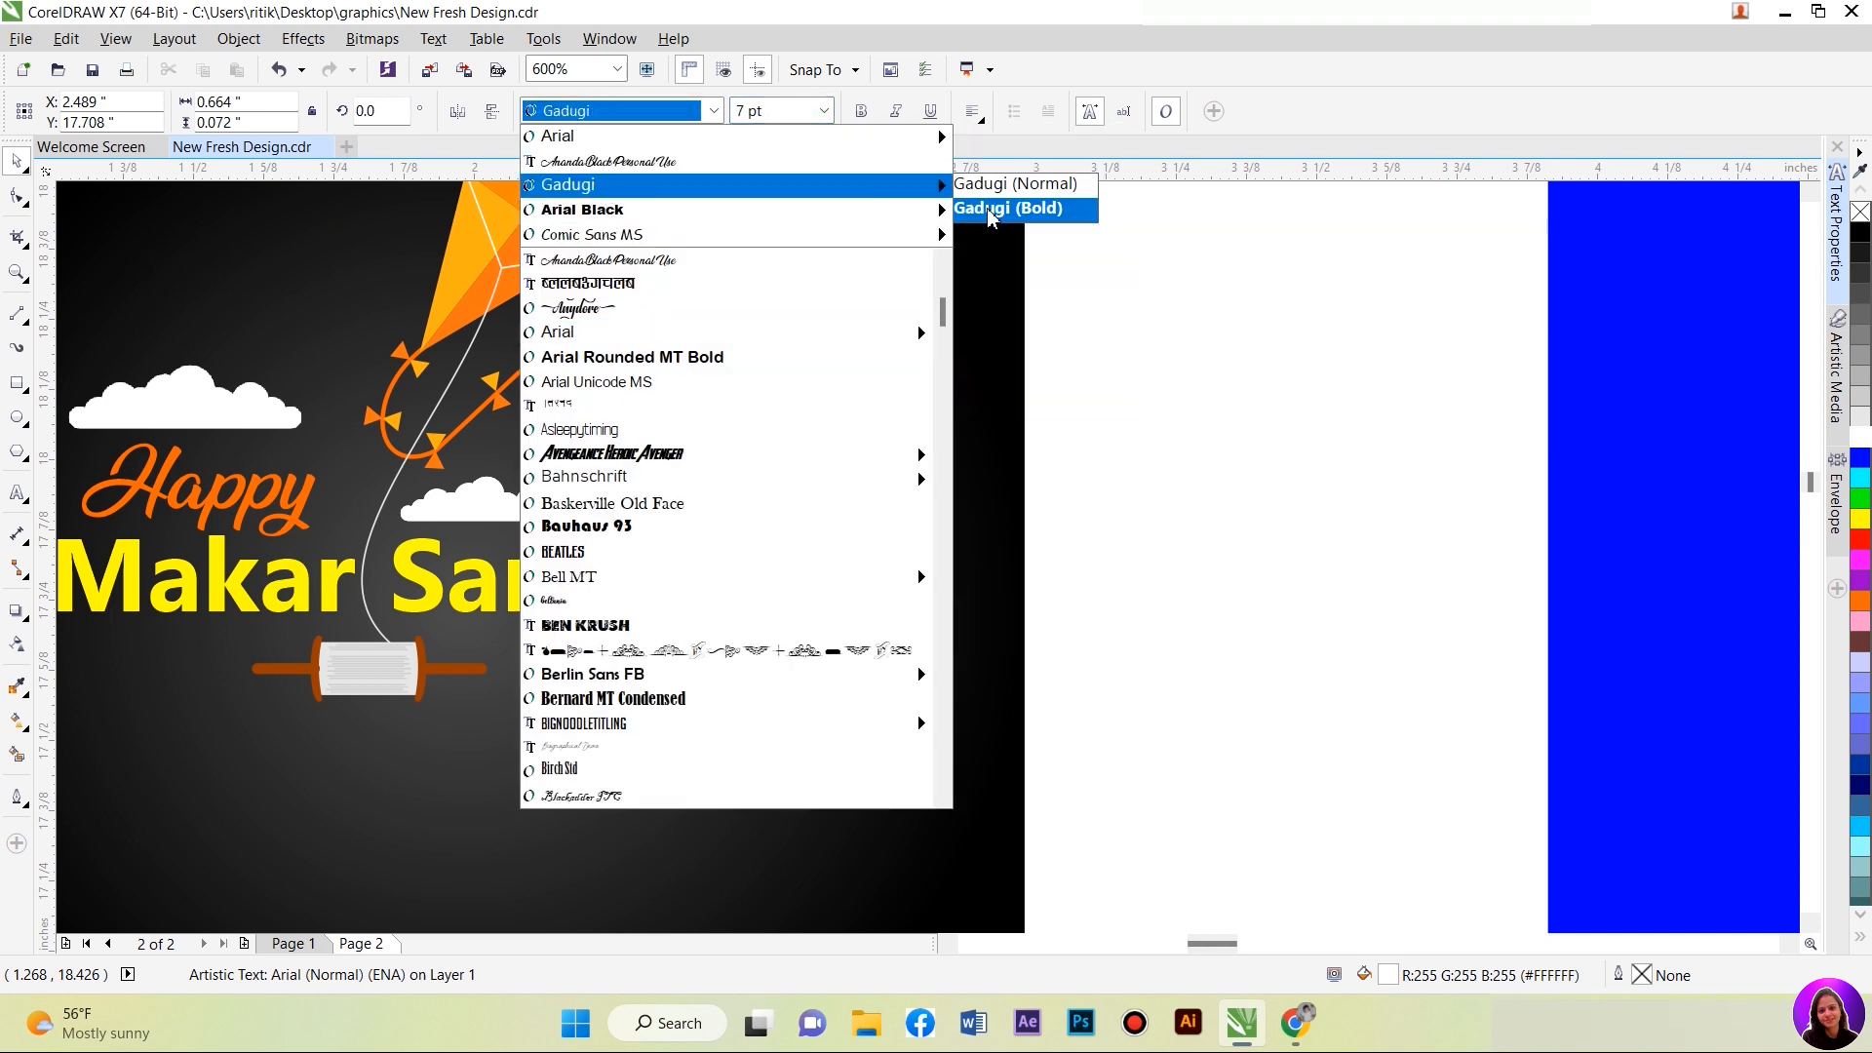
click(801, 193)
key(ctrl+b)
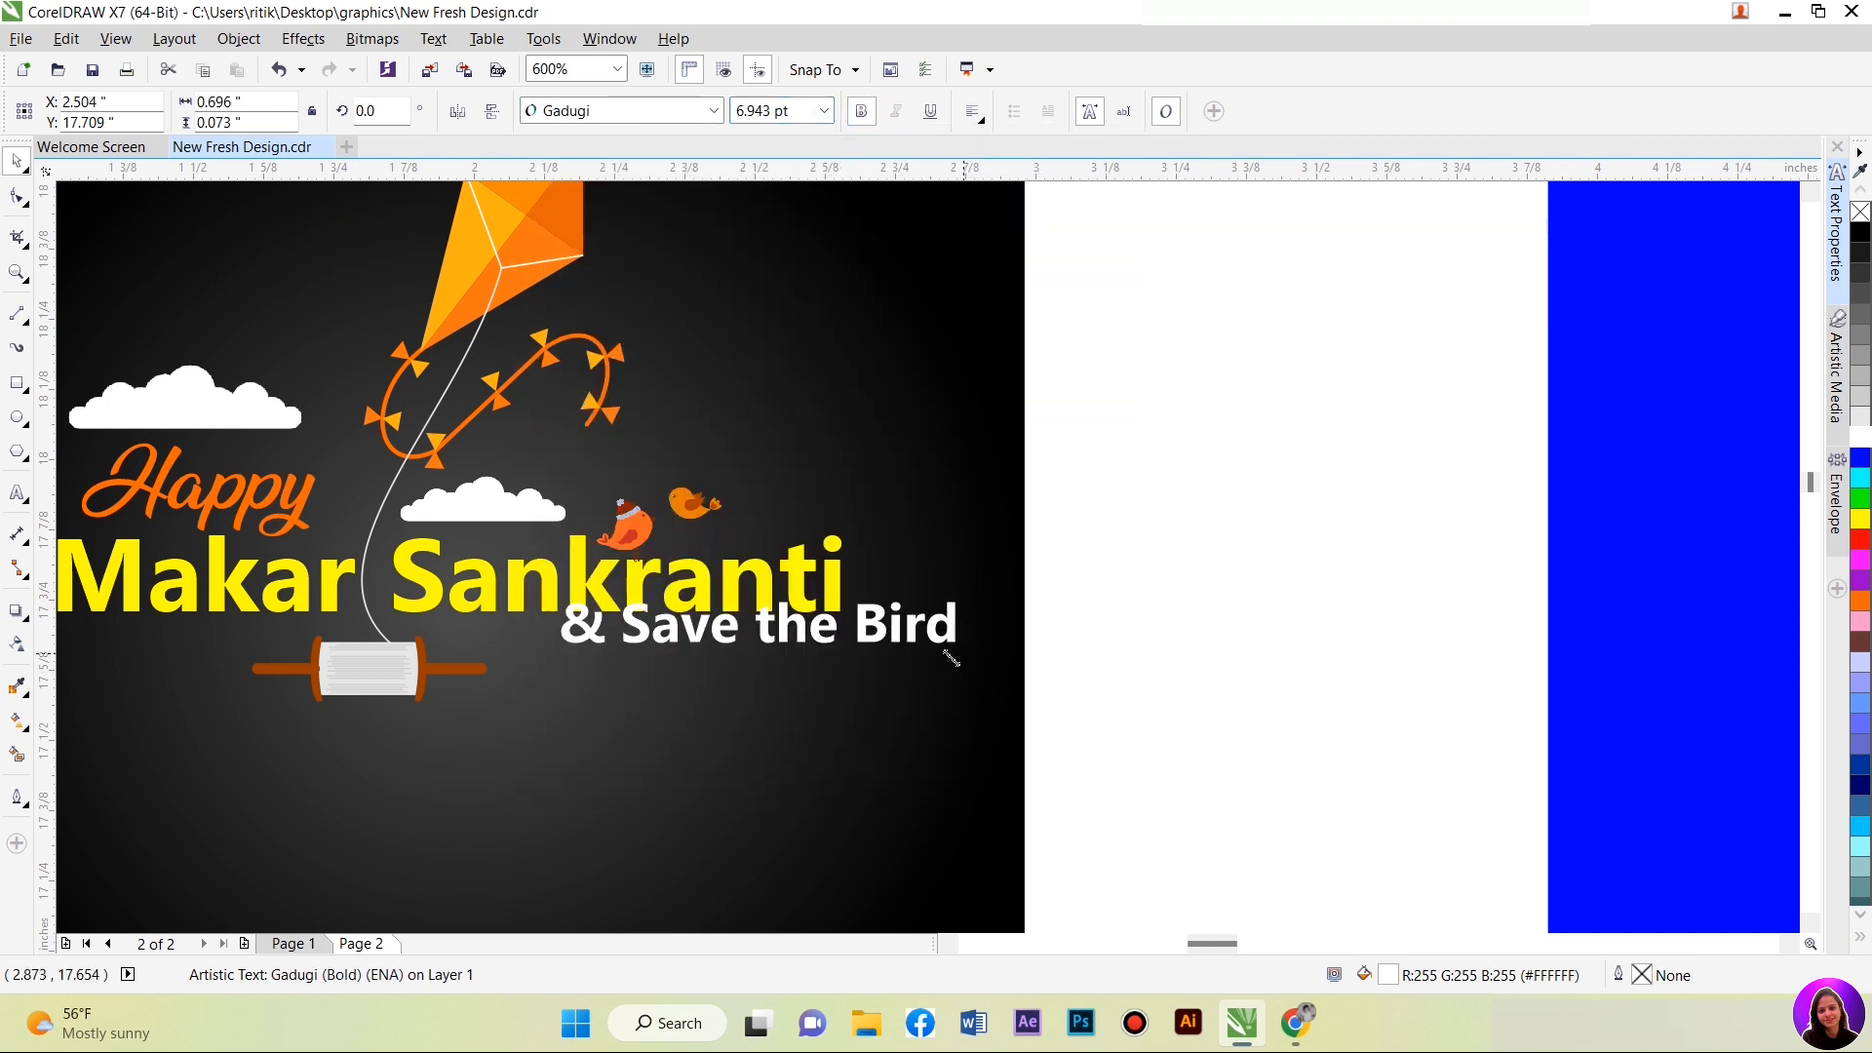
drag(951, 659, 788, 644)
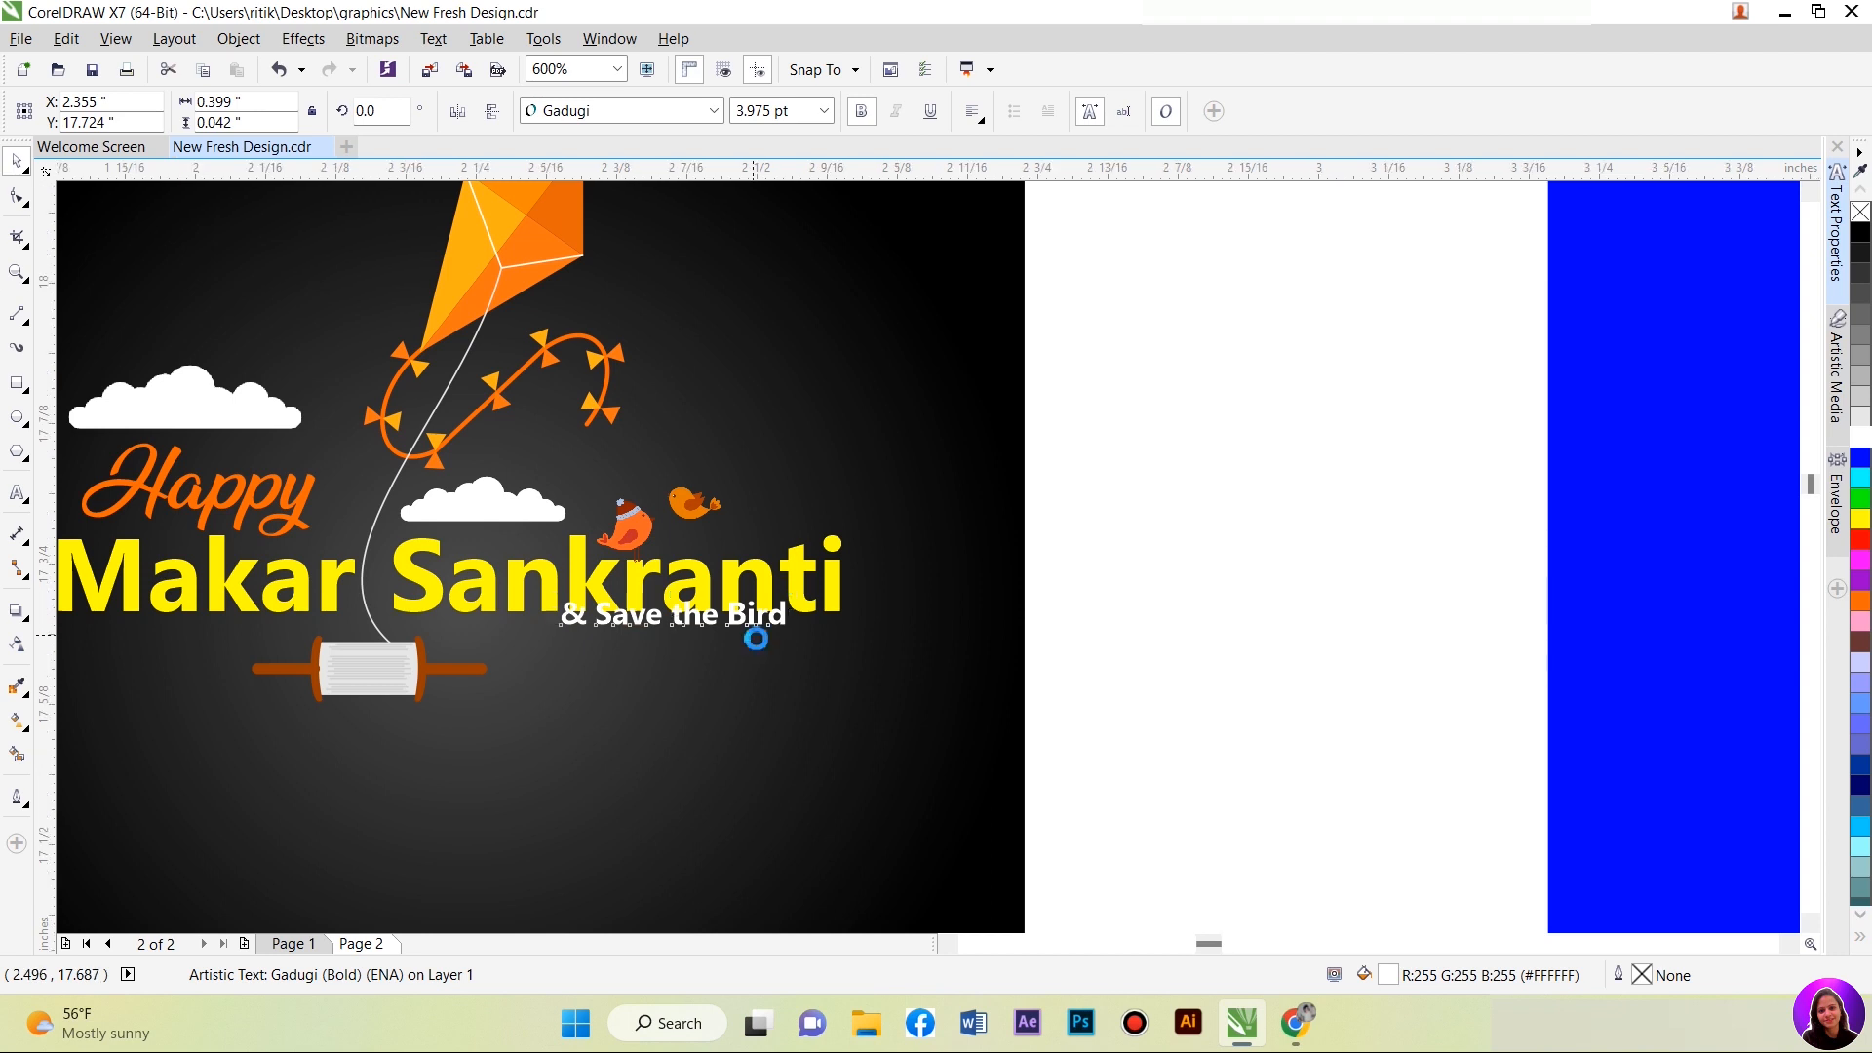
Step: Position the subtitle under Sankranti and enlarge it to about 6 pt
scroll(756, 634, up, 1)
drag(819, 610, 889, 641)
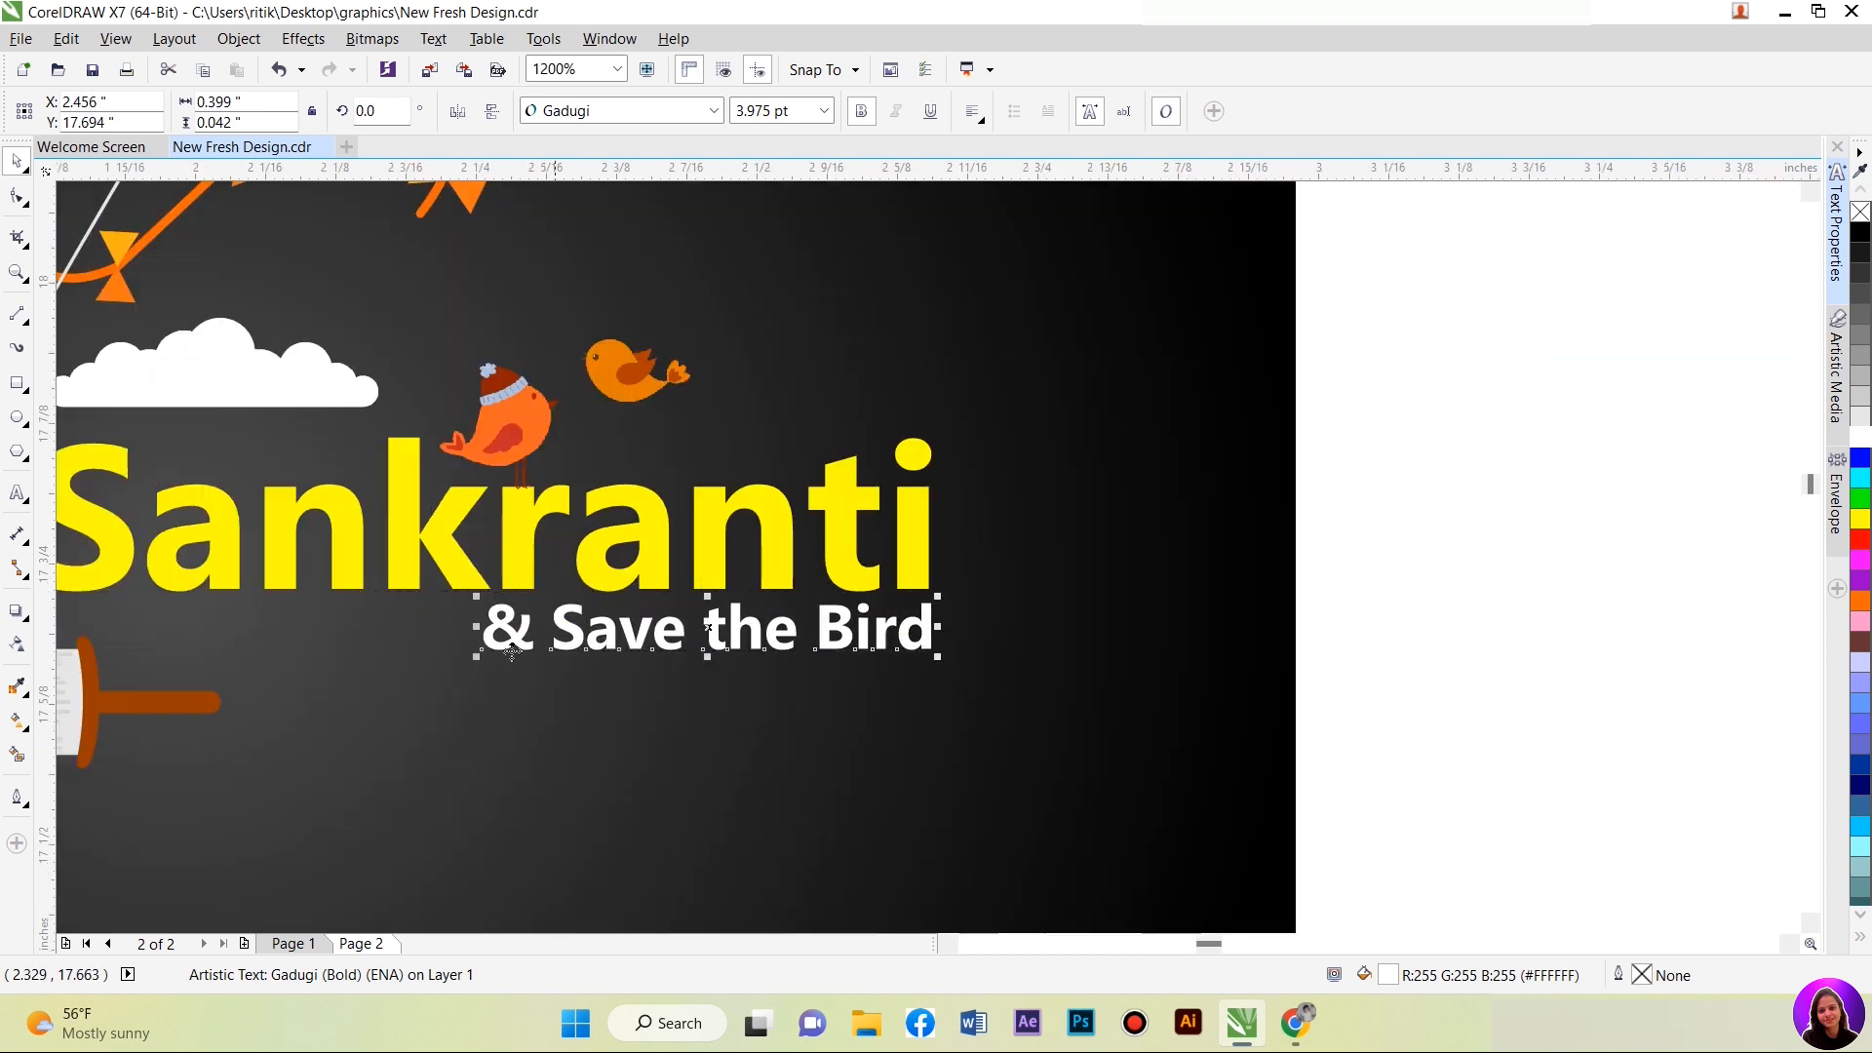
drag(478, 660, 244, 694)
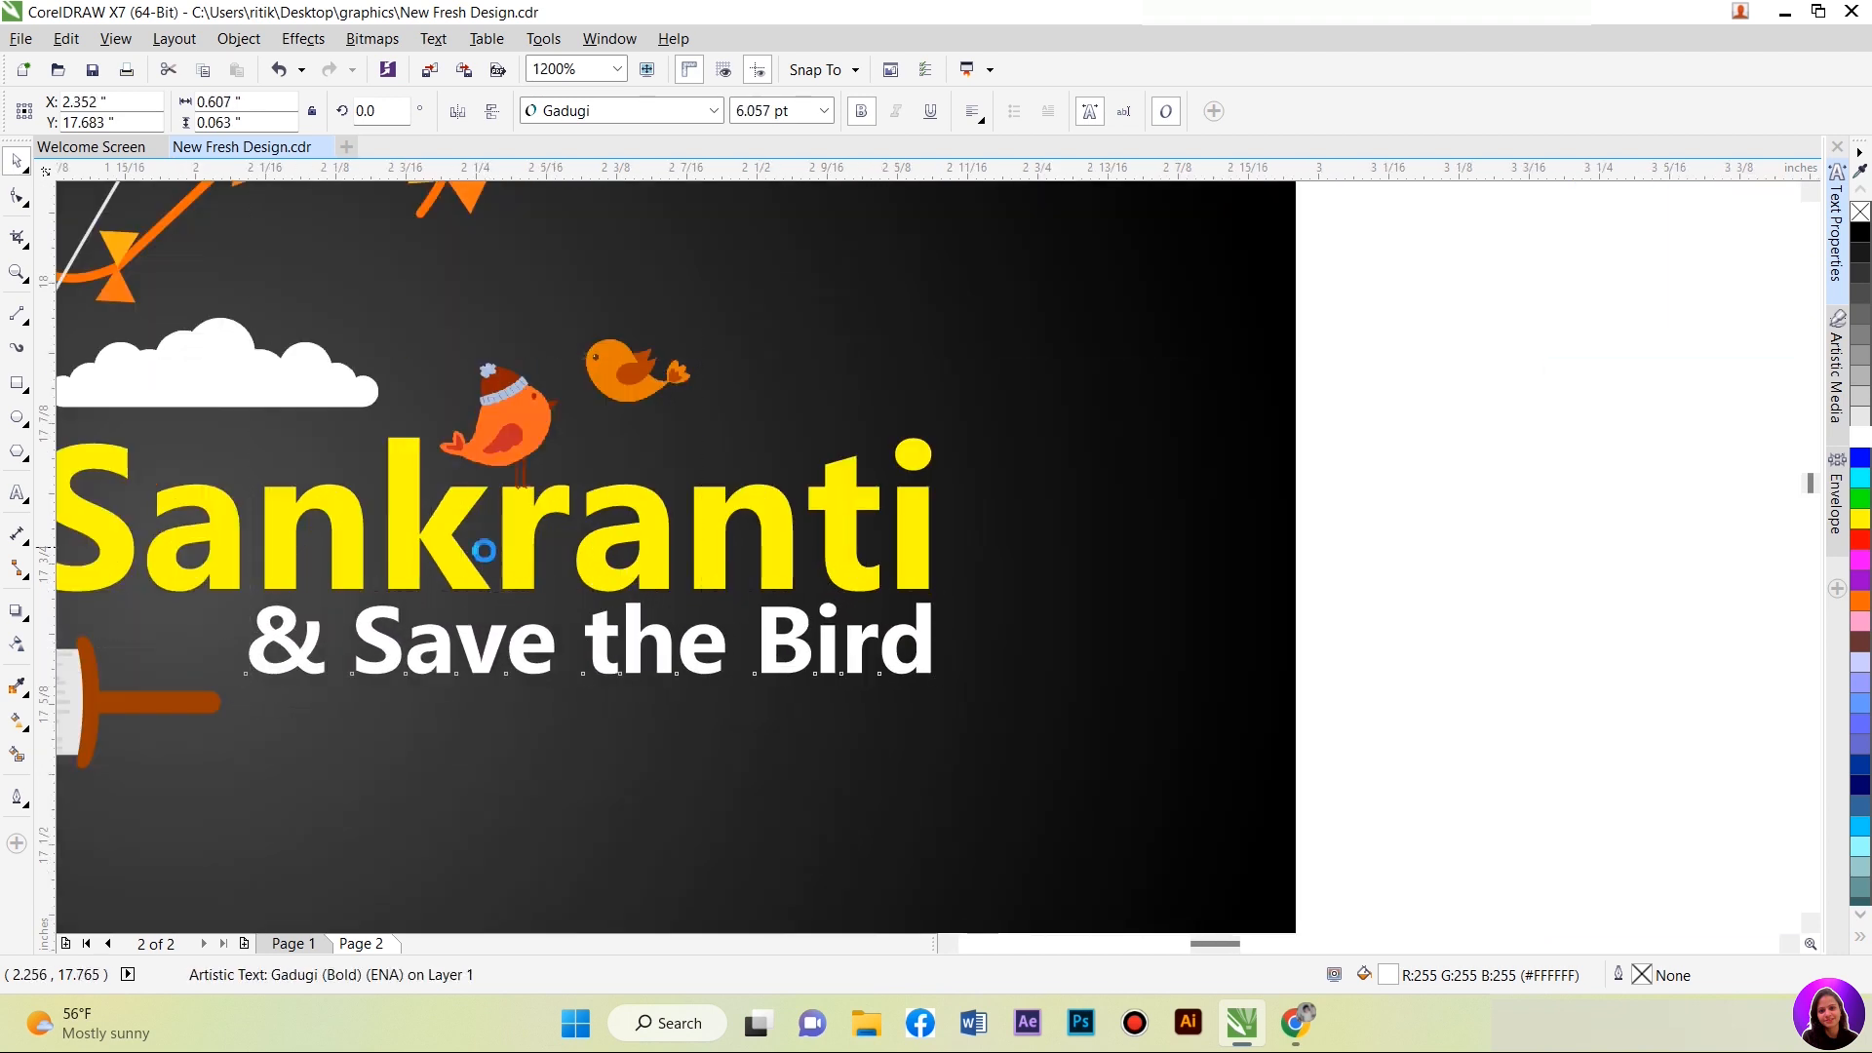
scroll(483, 547, down, 1)
click(966, 627)
scroll(512, 541, down, 1)
Step: Group all 19 design elements, centre them on the black square, and nudge them higher
drag(134, 252, 659, 676)
click(1021, 114)
shift+click(688, 396)
key(c)
key(e)
click(779, 472)
drag(412, 609, 420, 550)
click(886, 524)
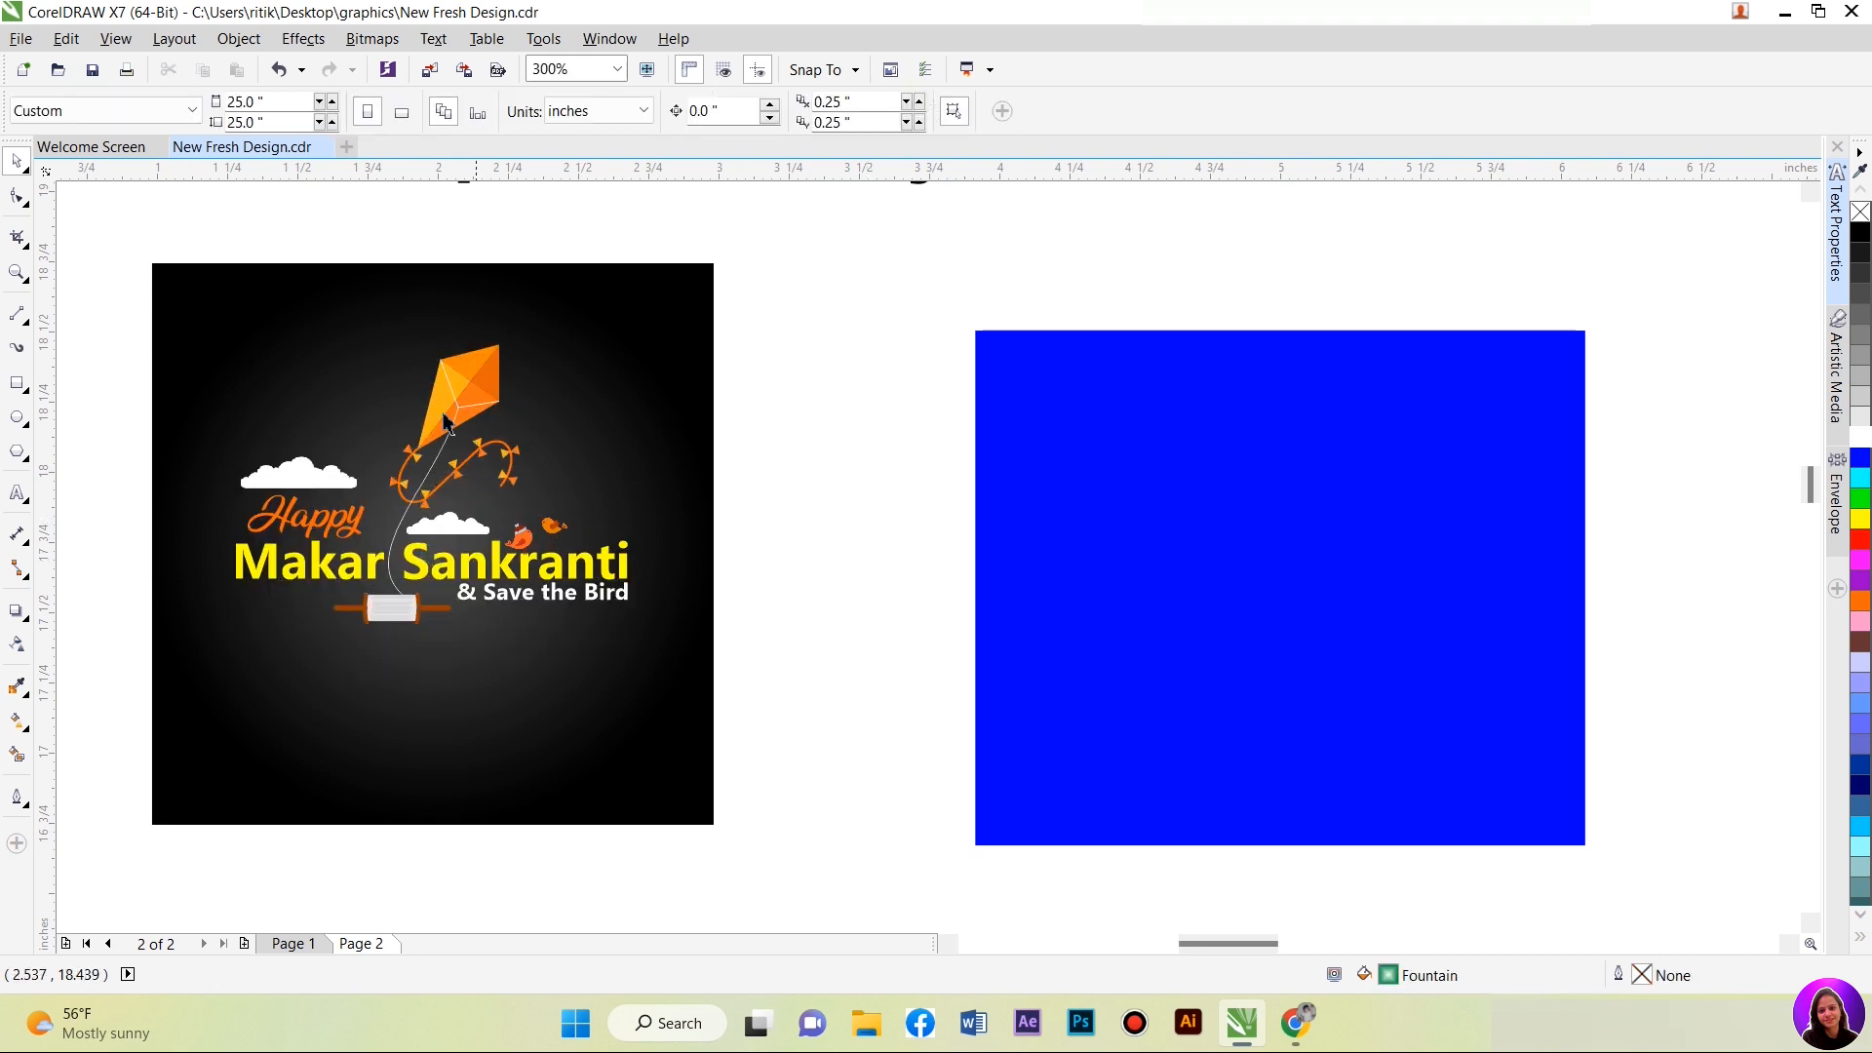
Step: Delete the blue rectangle
click(1136, 531)
key(Delete)
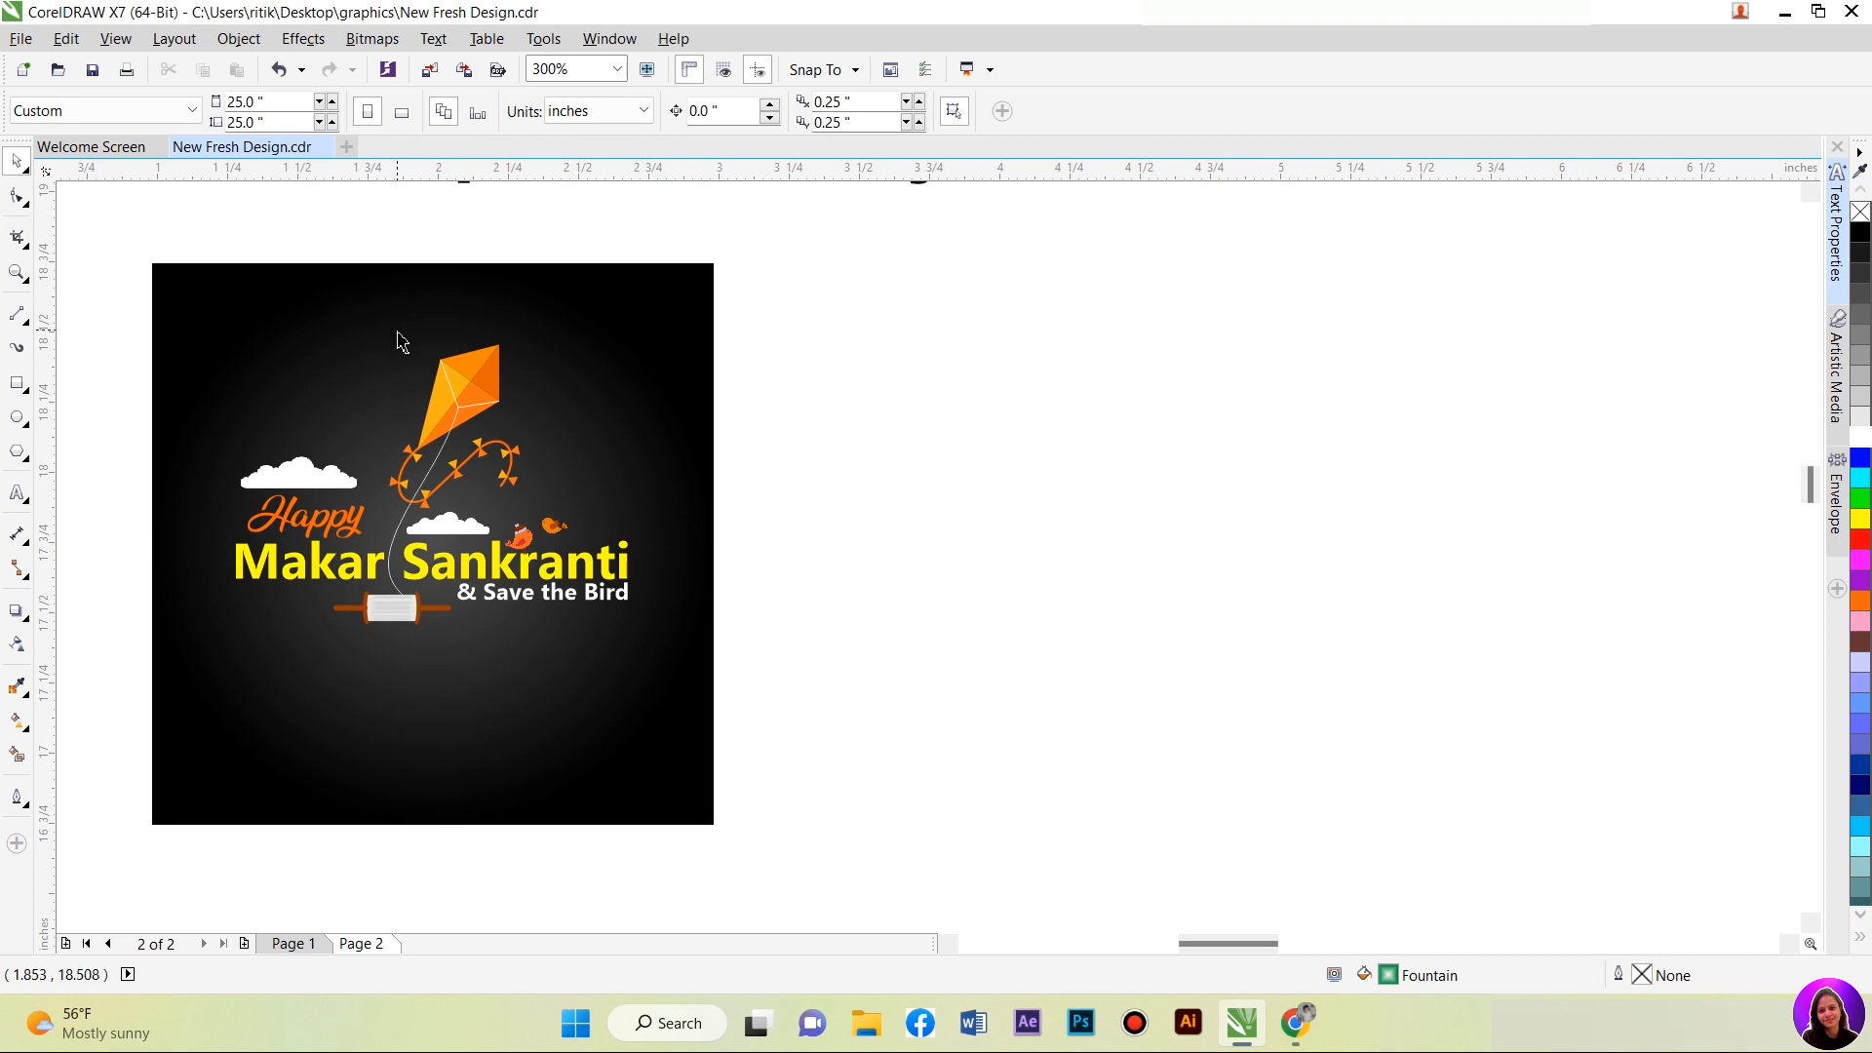
scroll(397, 333, down, 1)
scroll(379, 318, up, 1)
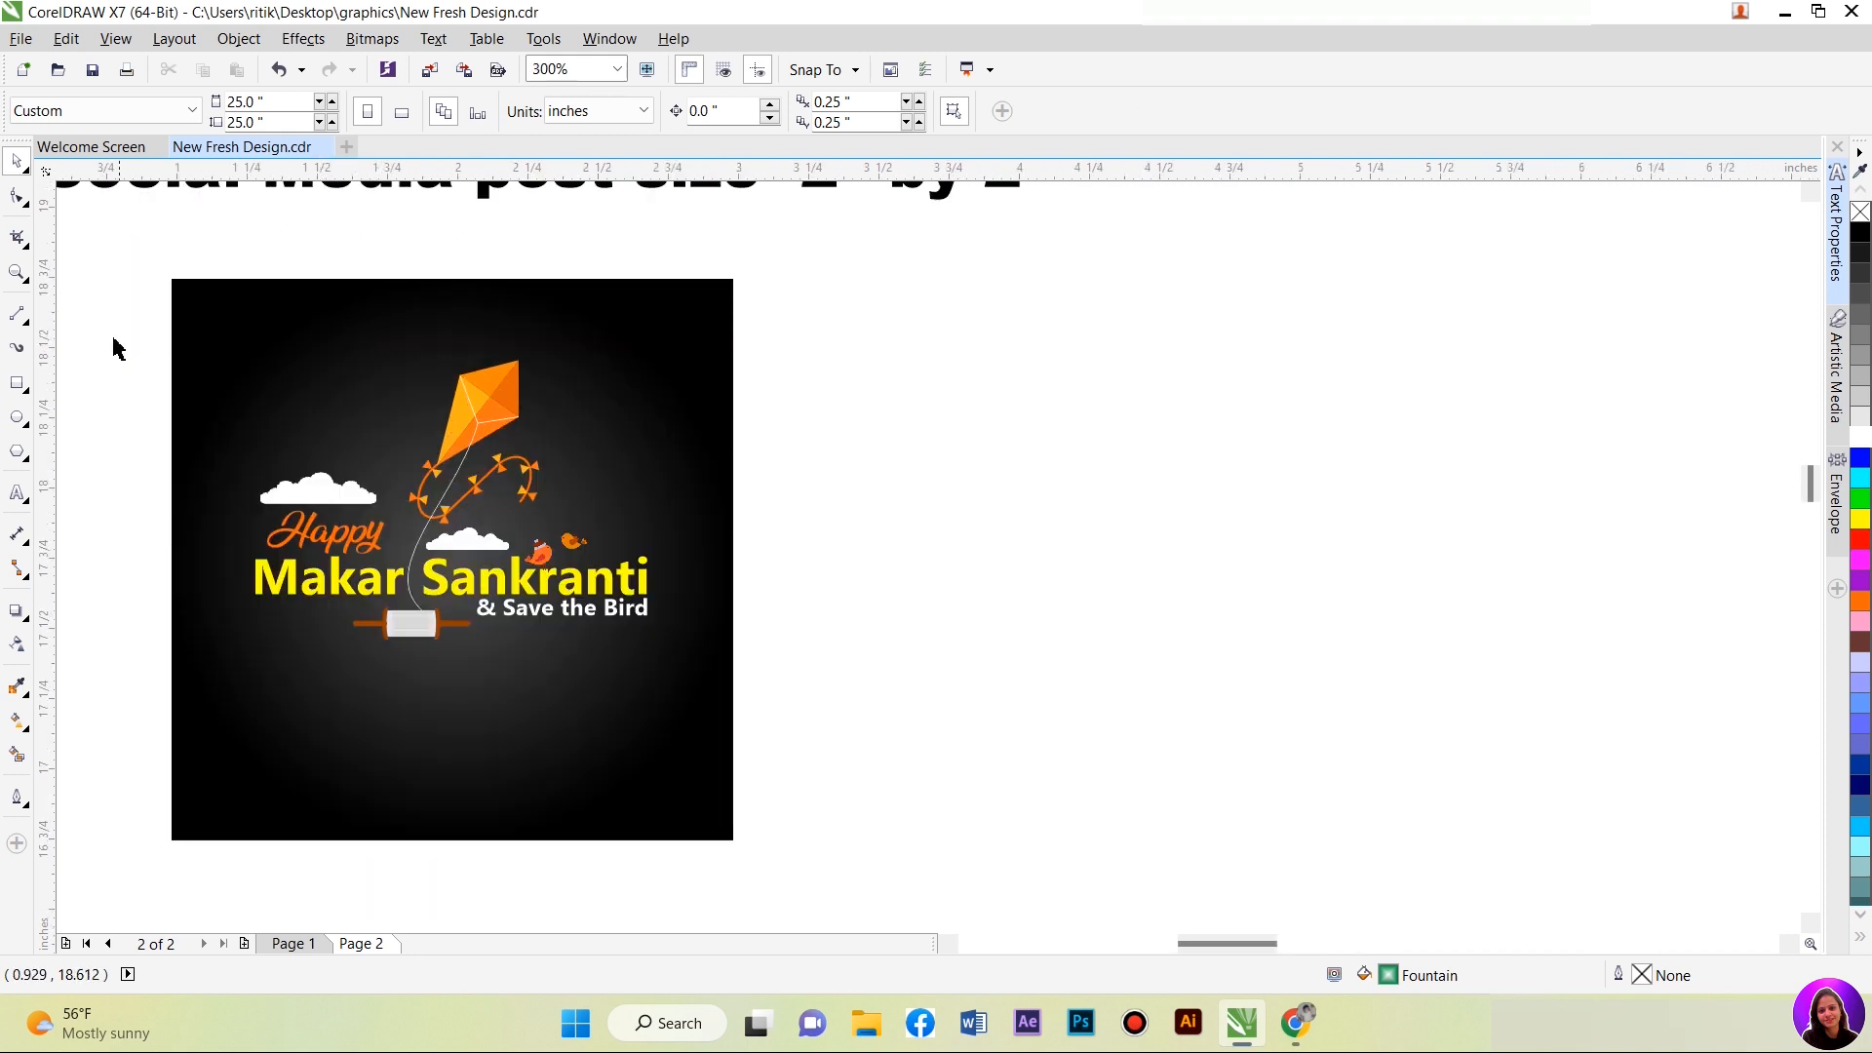
Step: Type 'LOGO HERE' on two lines at the post's top-left corner
click(16, 493)
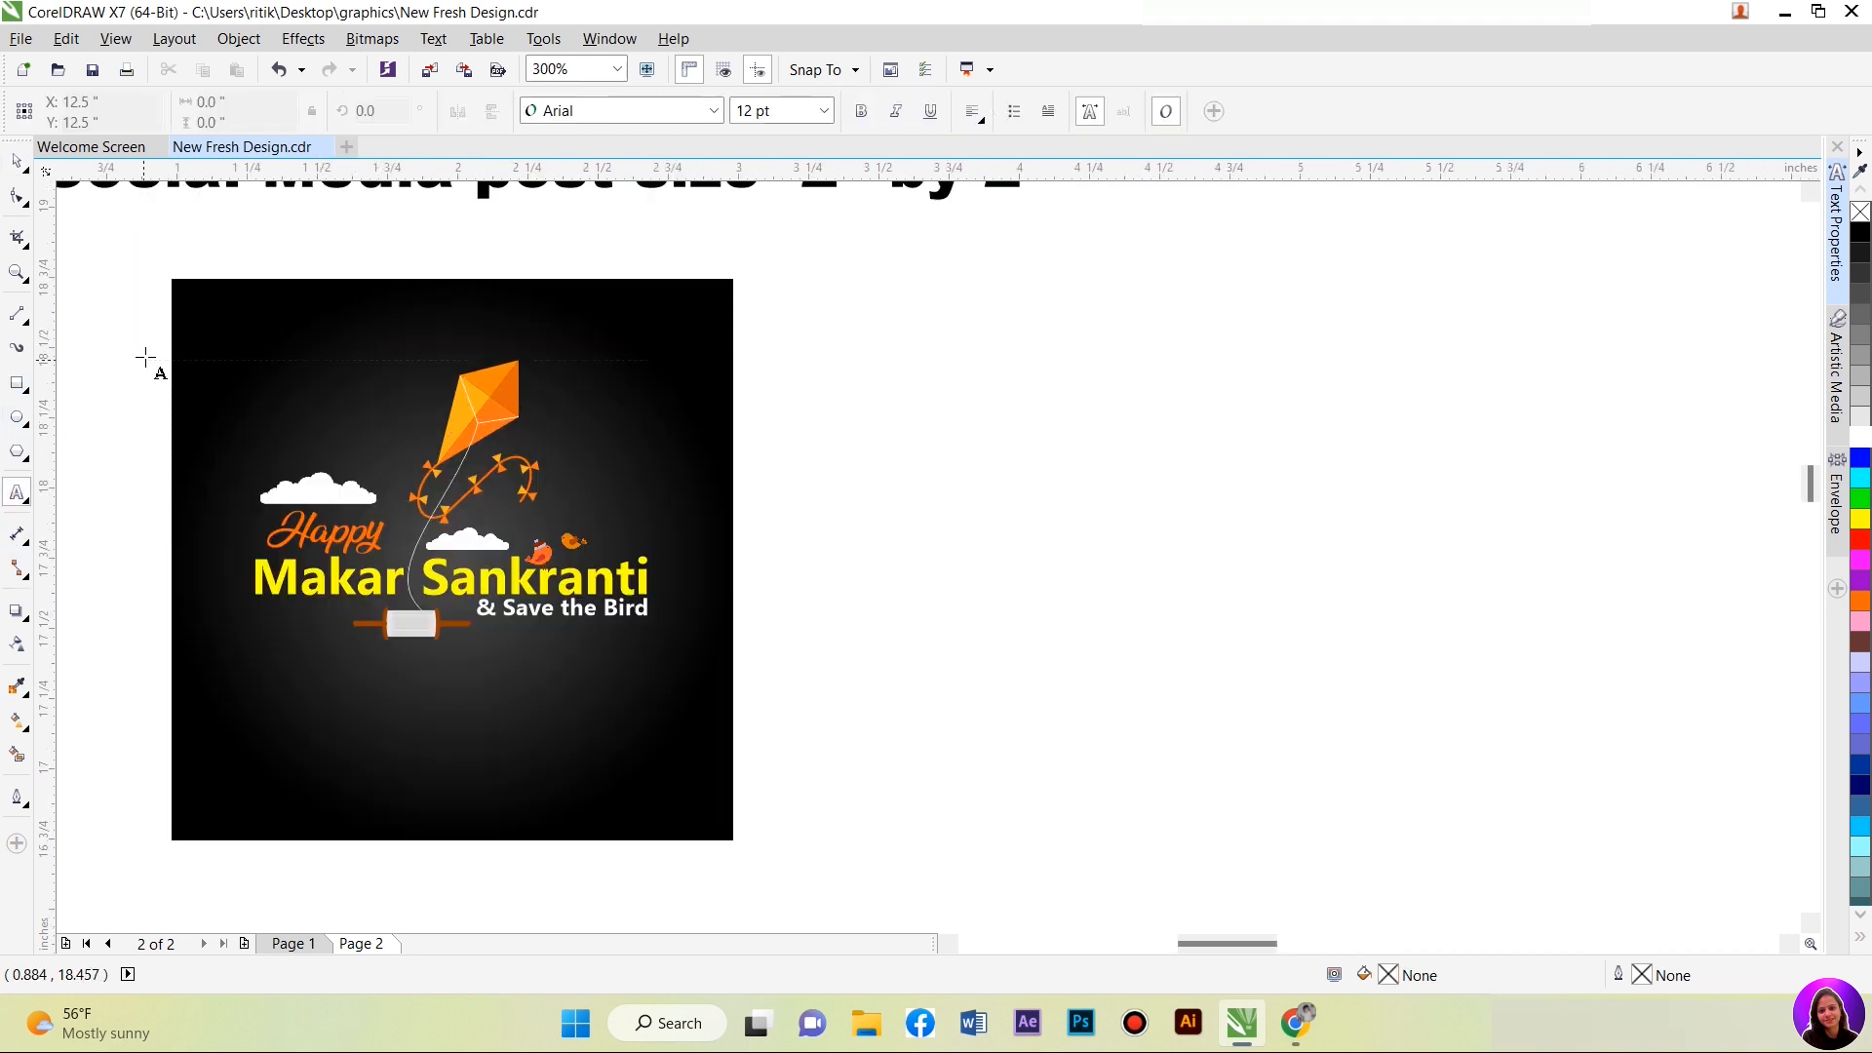
click(150, 359)
text(LOGO)
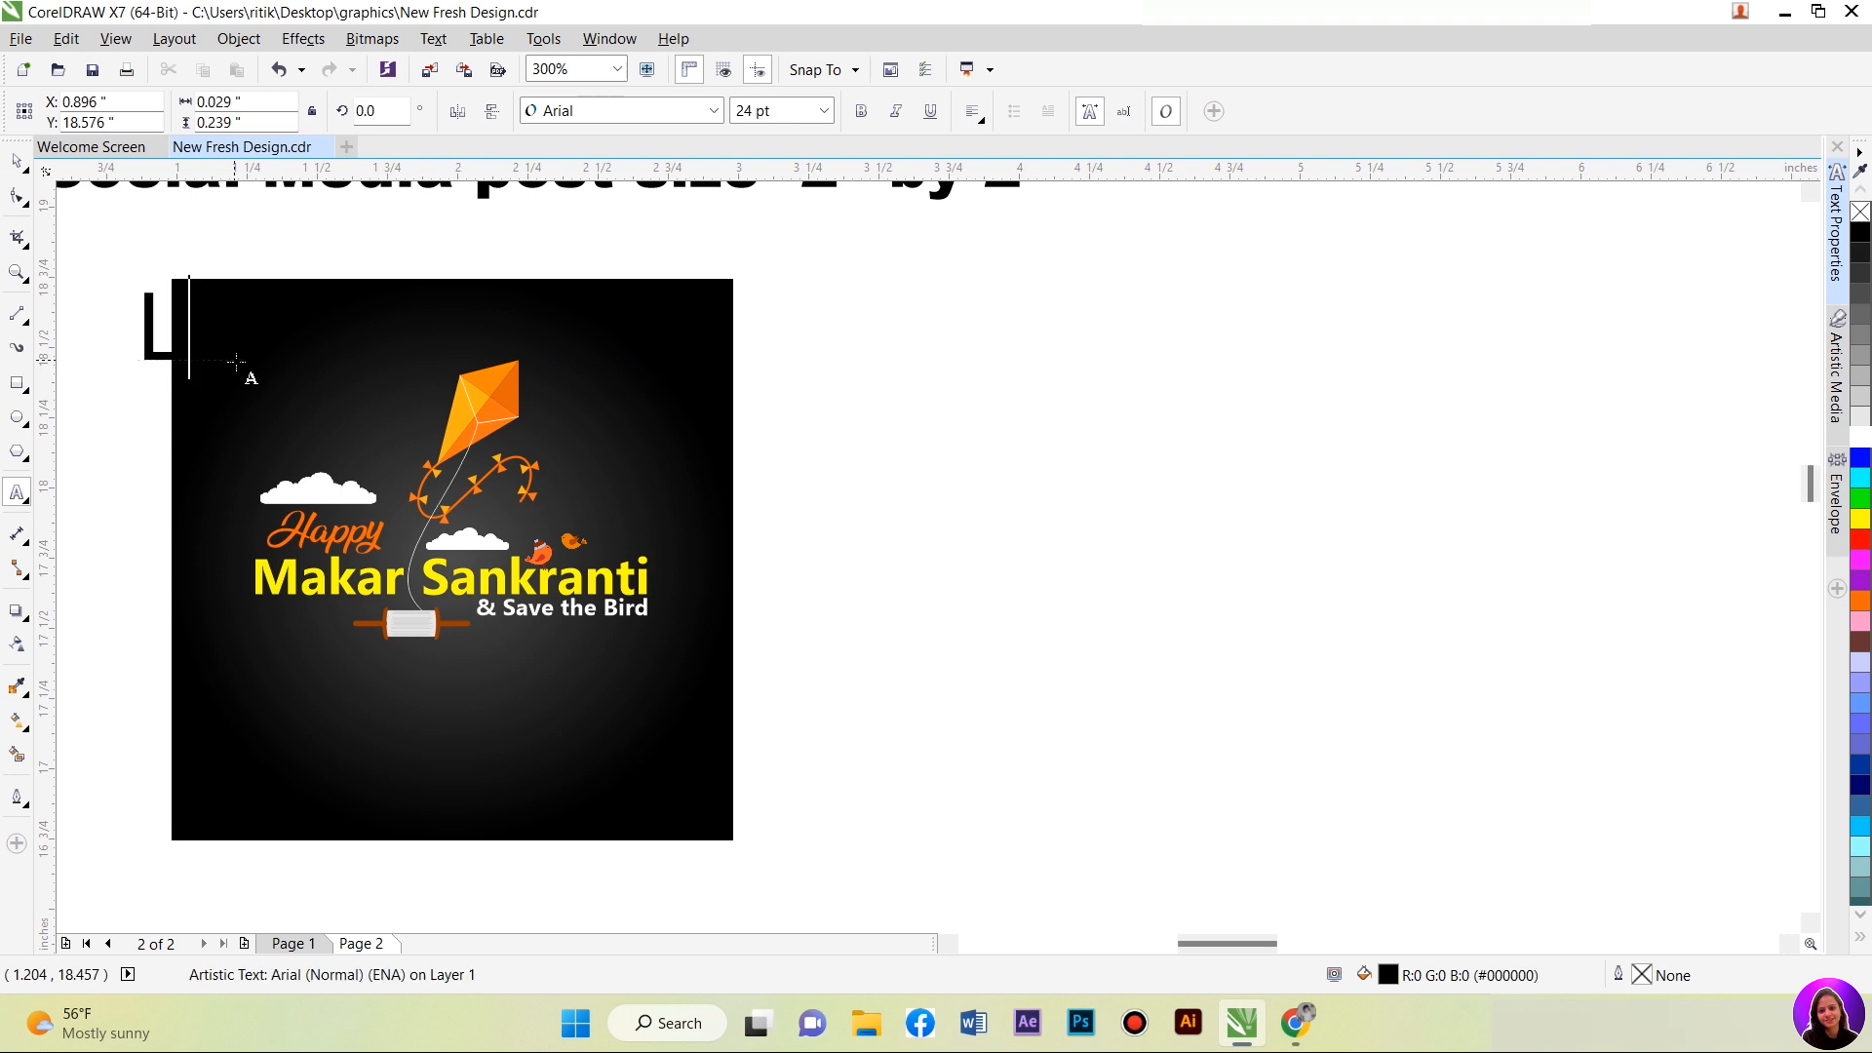
key(Caps_Lock)
text(HERE)
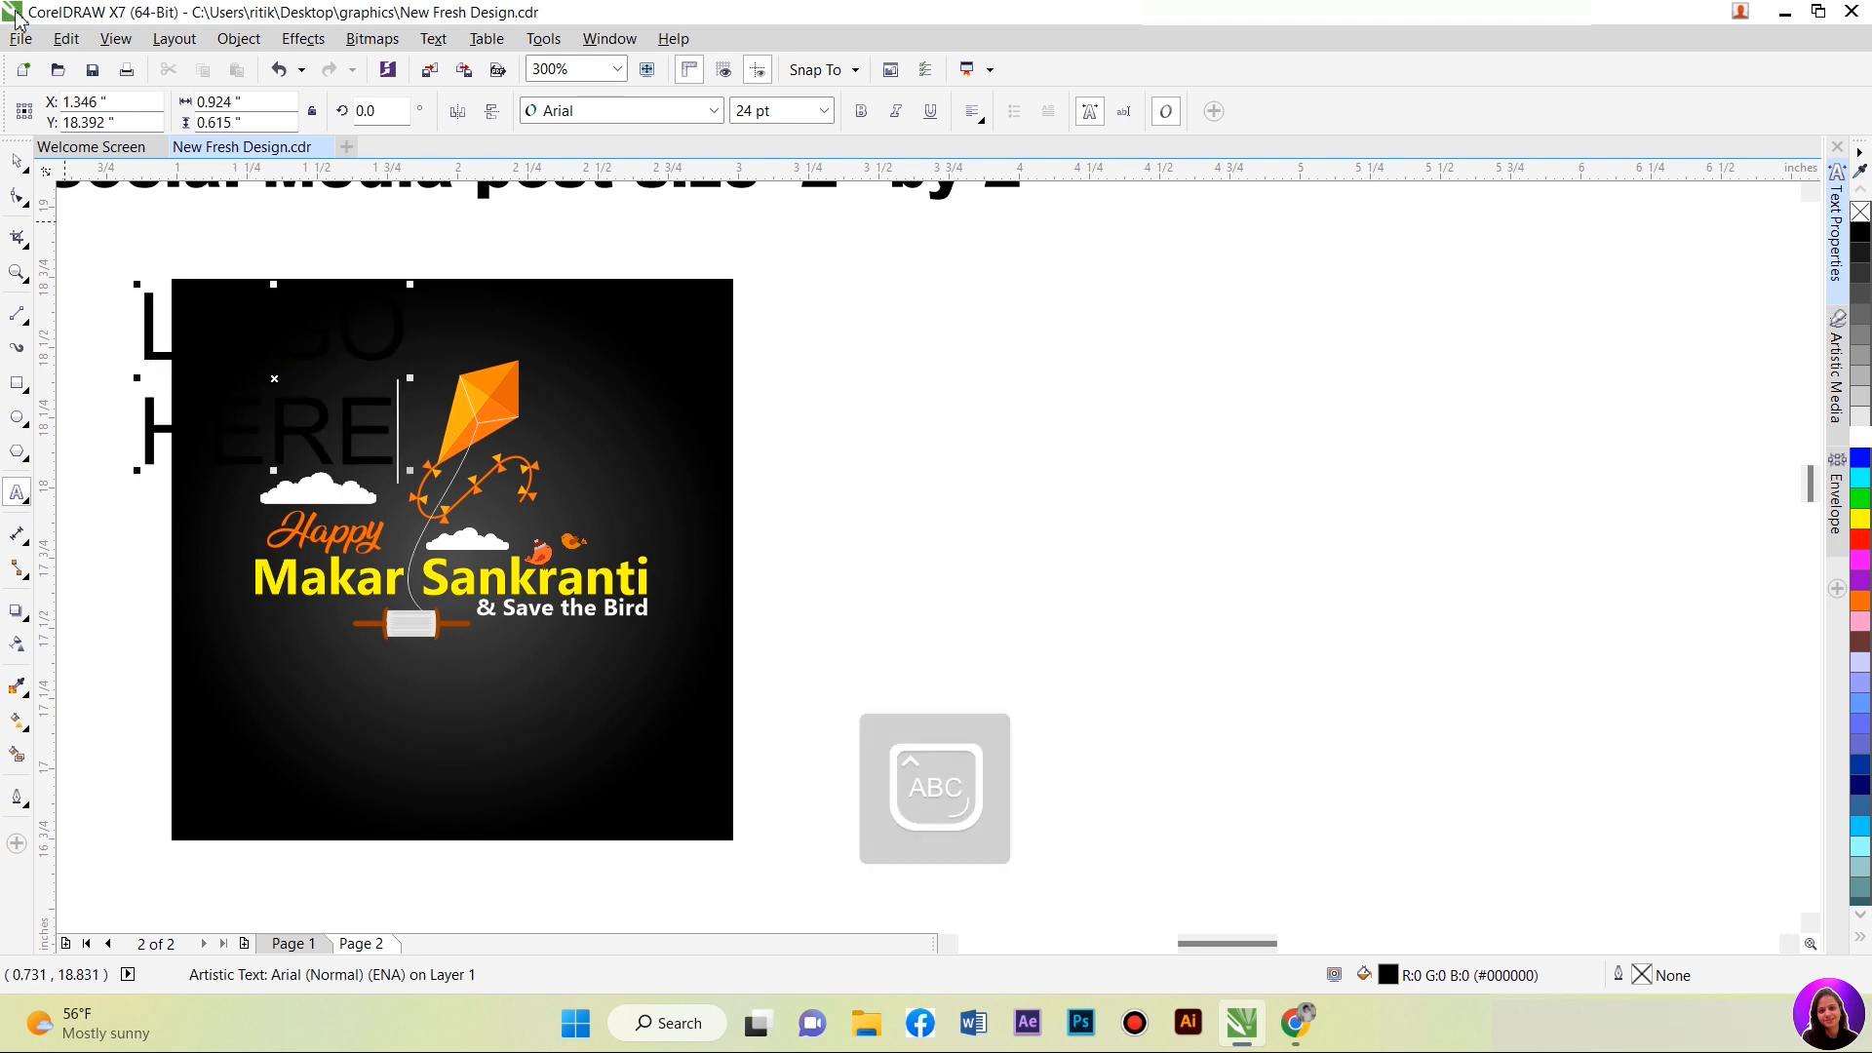
key(ctrl+space)
Step: Make the LOGO HERE text bold white Arial Black and shrink it small
key(ctrl+b)
click(714, 110)
click(676, 215)
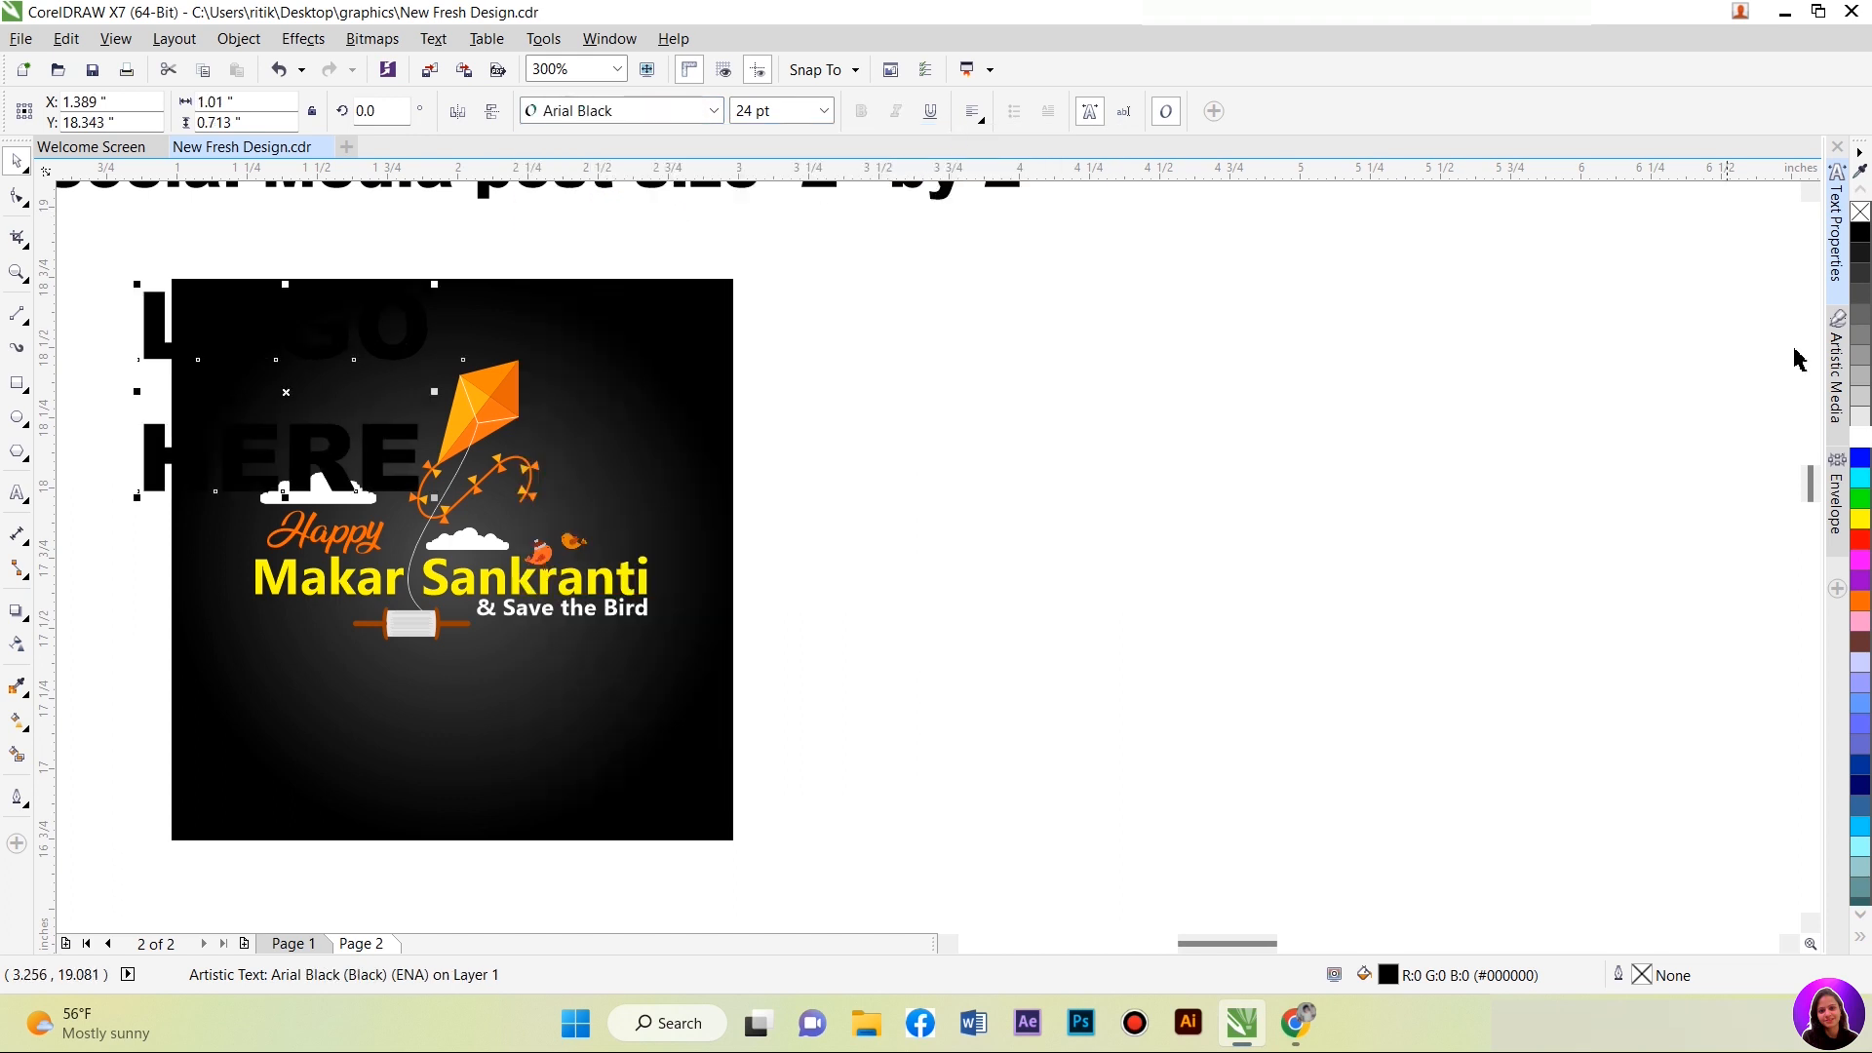
click(1859, 437)
drag(427, 498, 234, 337)
click(822, 434)
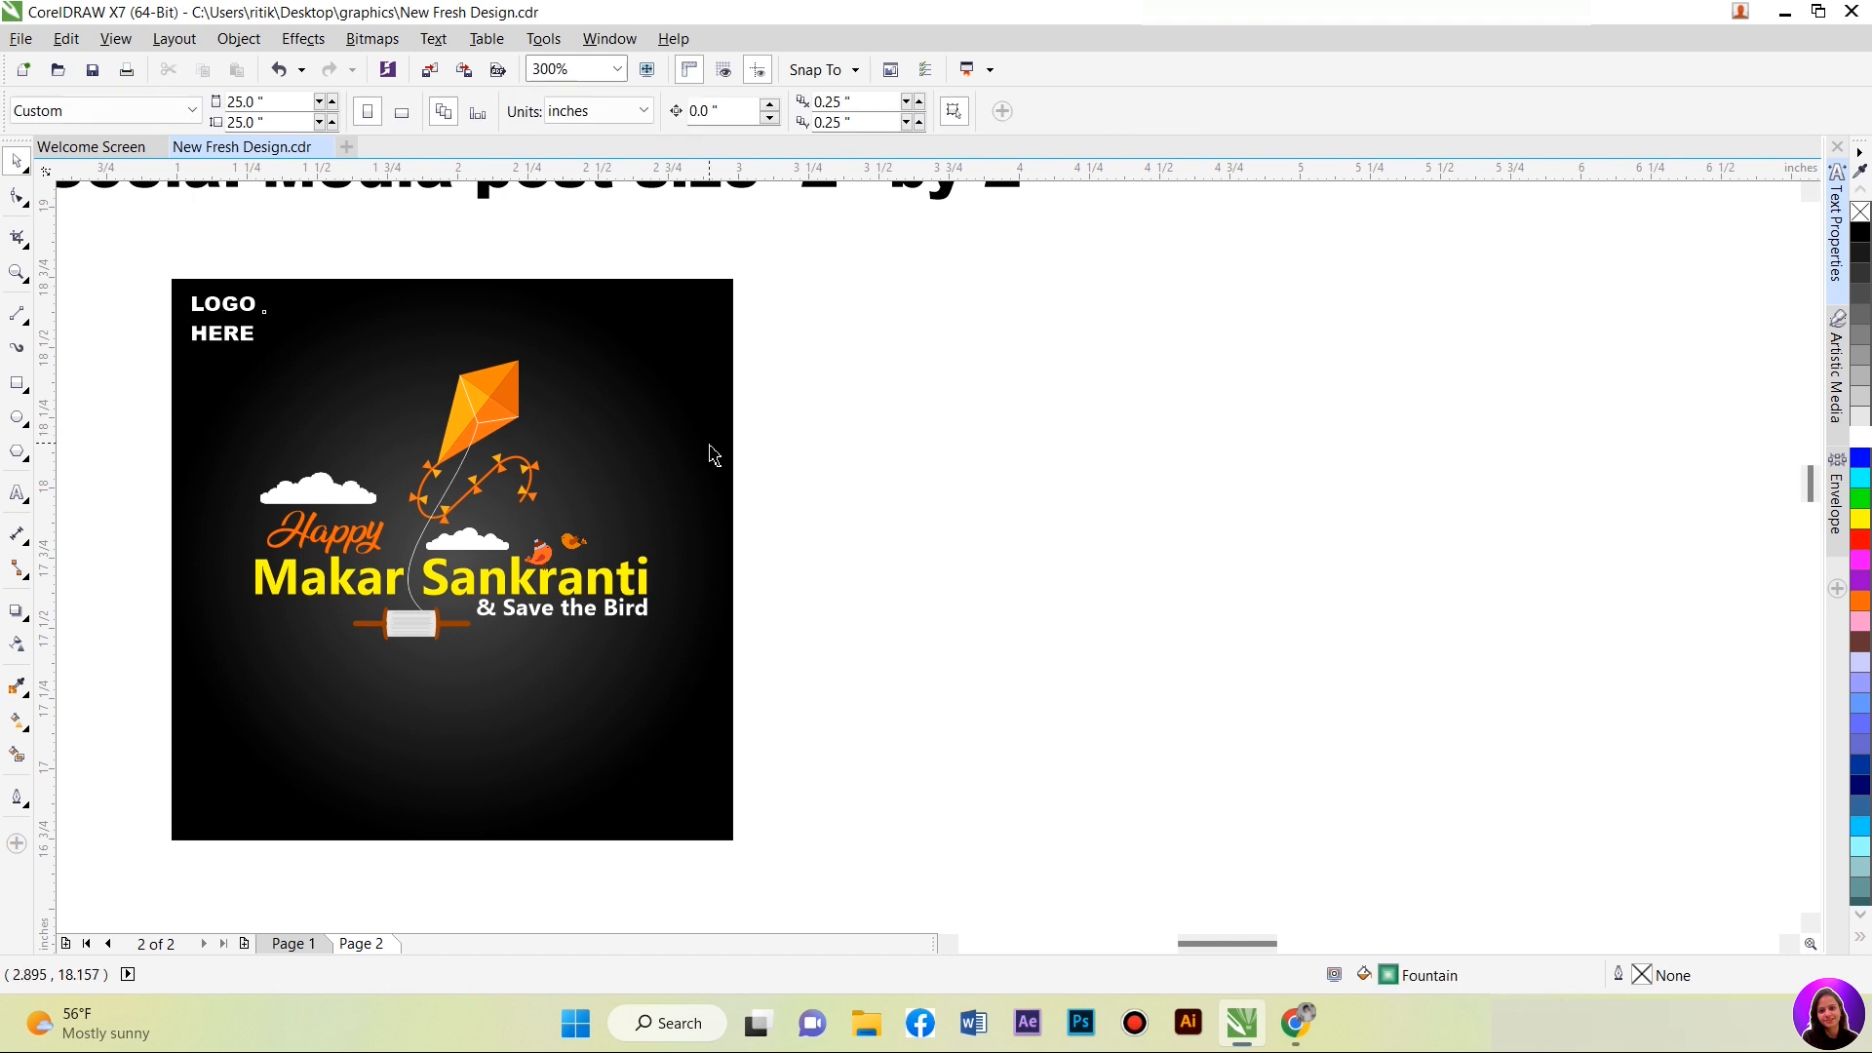
Step: Tighten the line spacing between LOGO and HERE with the Shape tool
click(225, 341)
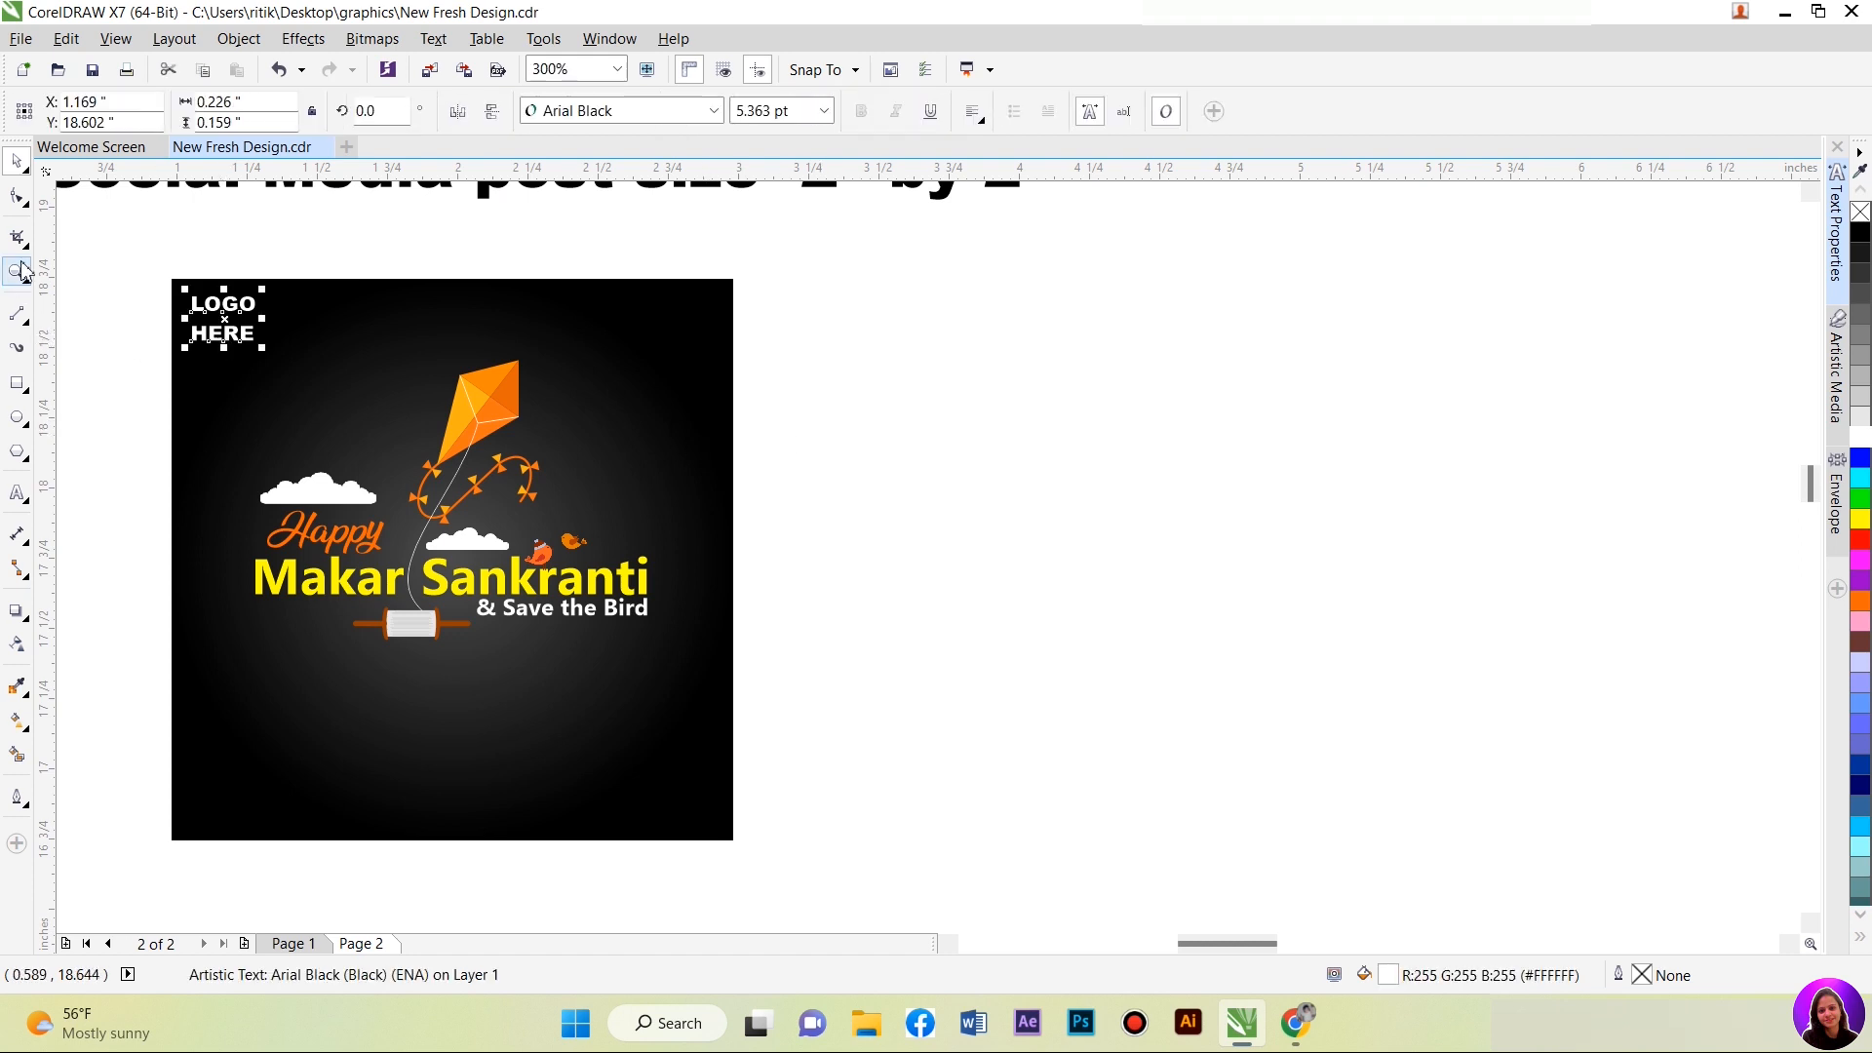
click(18, 197)
drag(186, 351, 190, 338)
key(space)
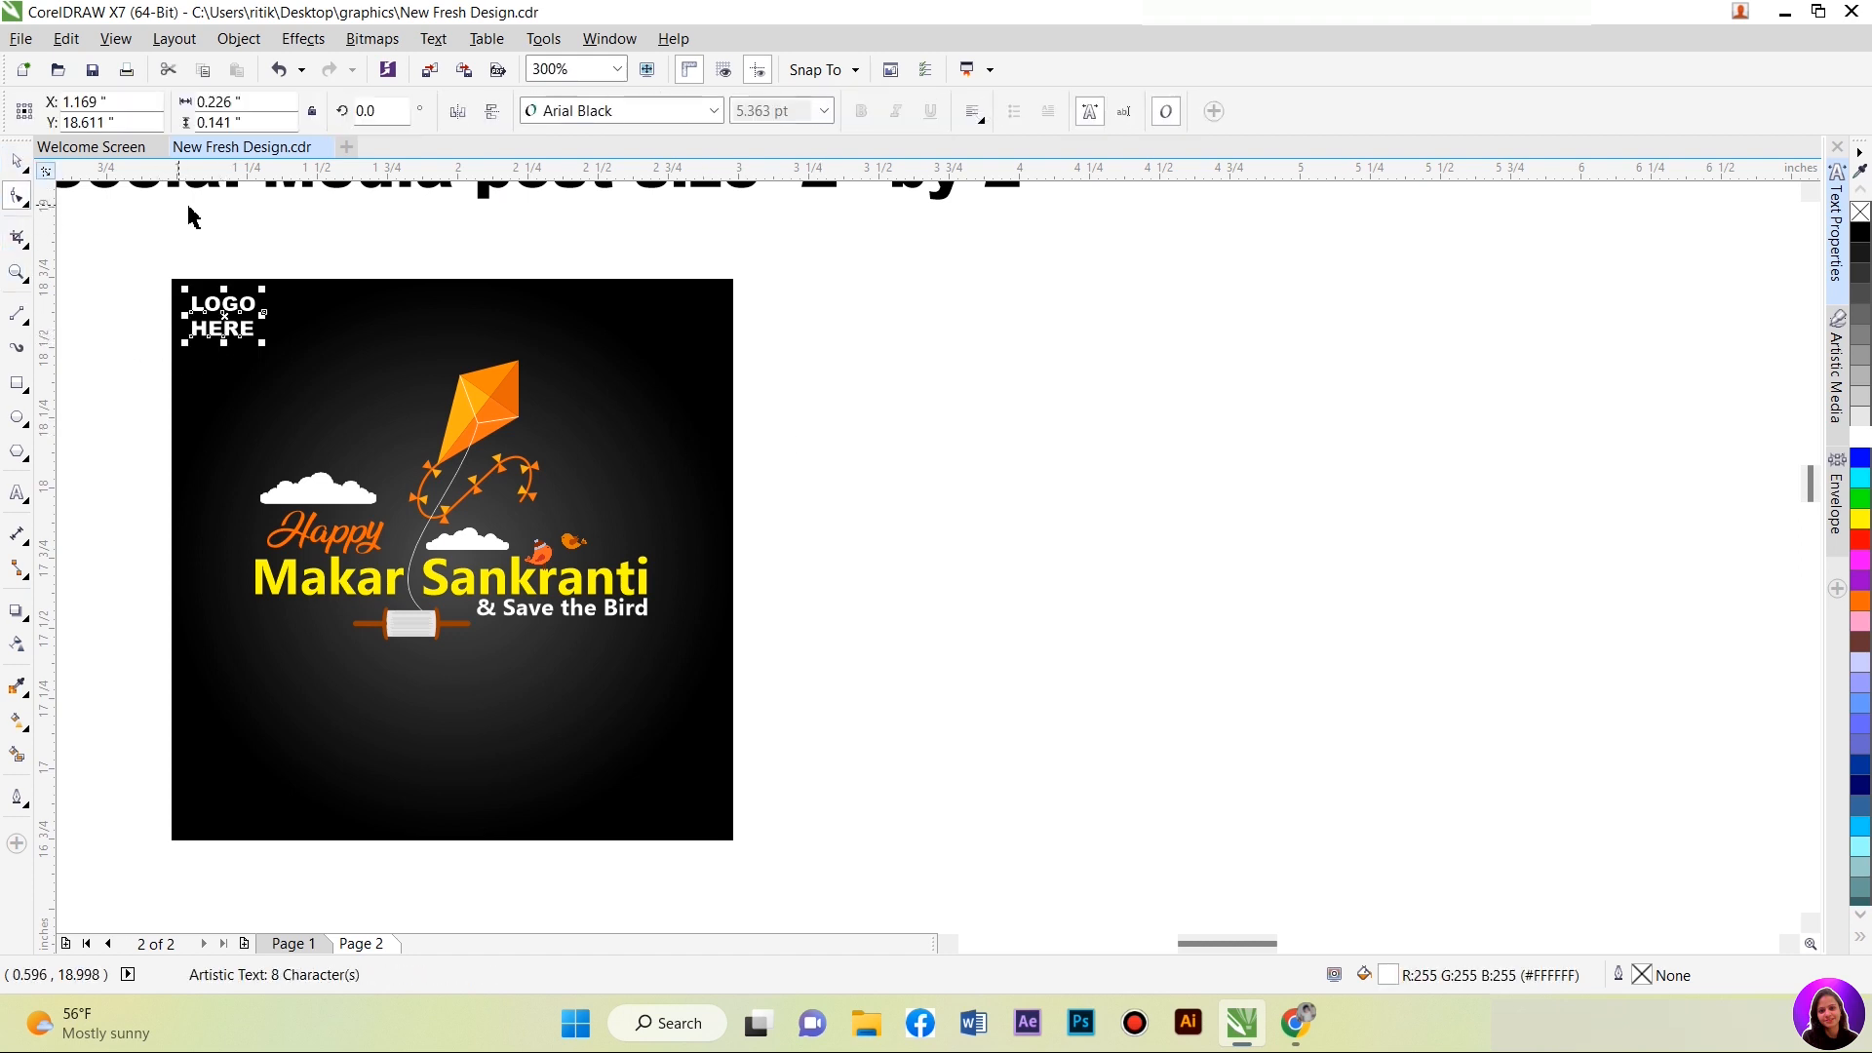
click(224, 264)
scroll(189, 330, down, 1)
scroll(195, 318, up, 1)
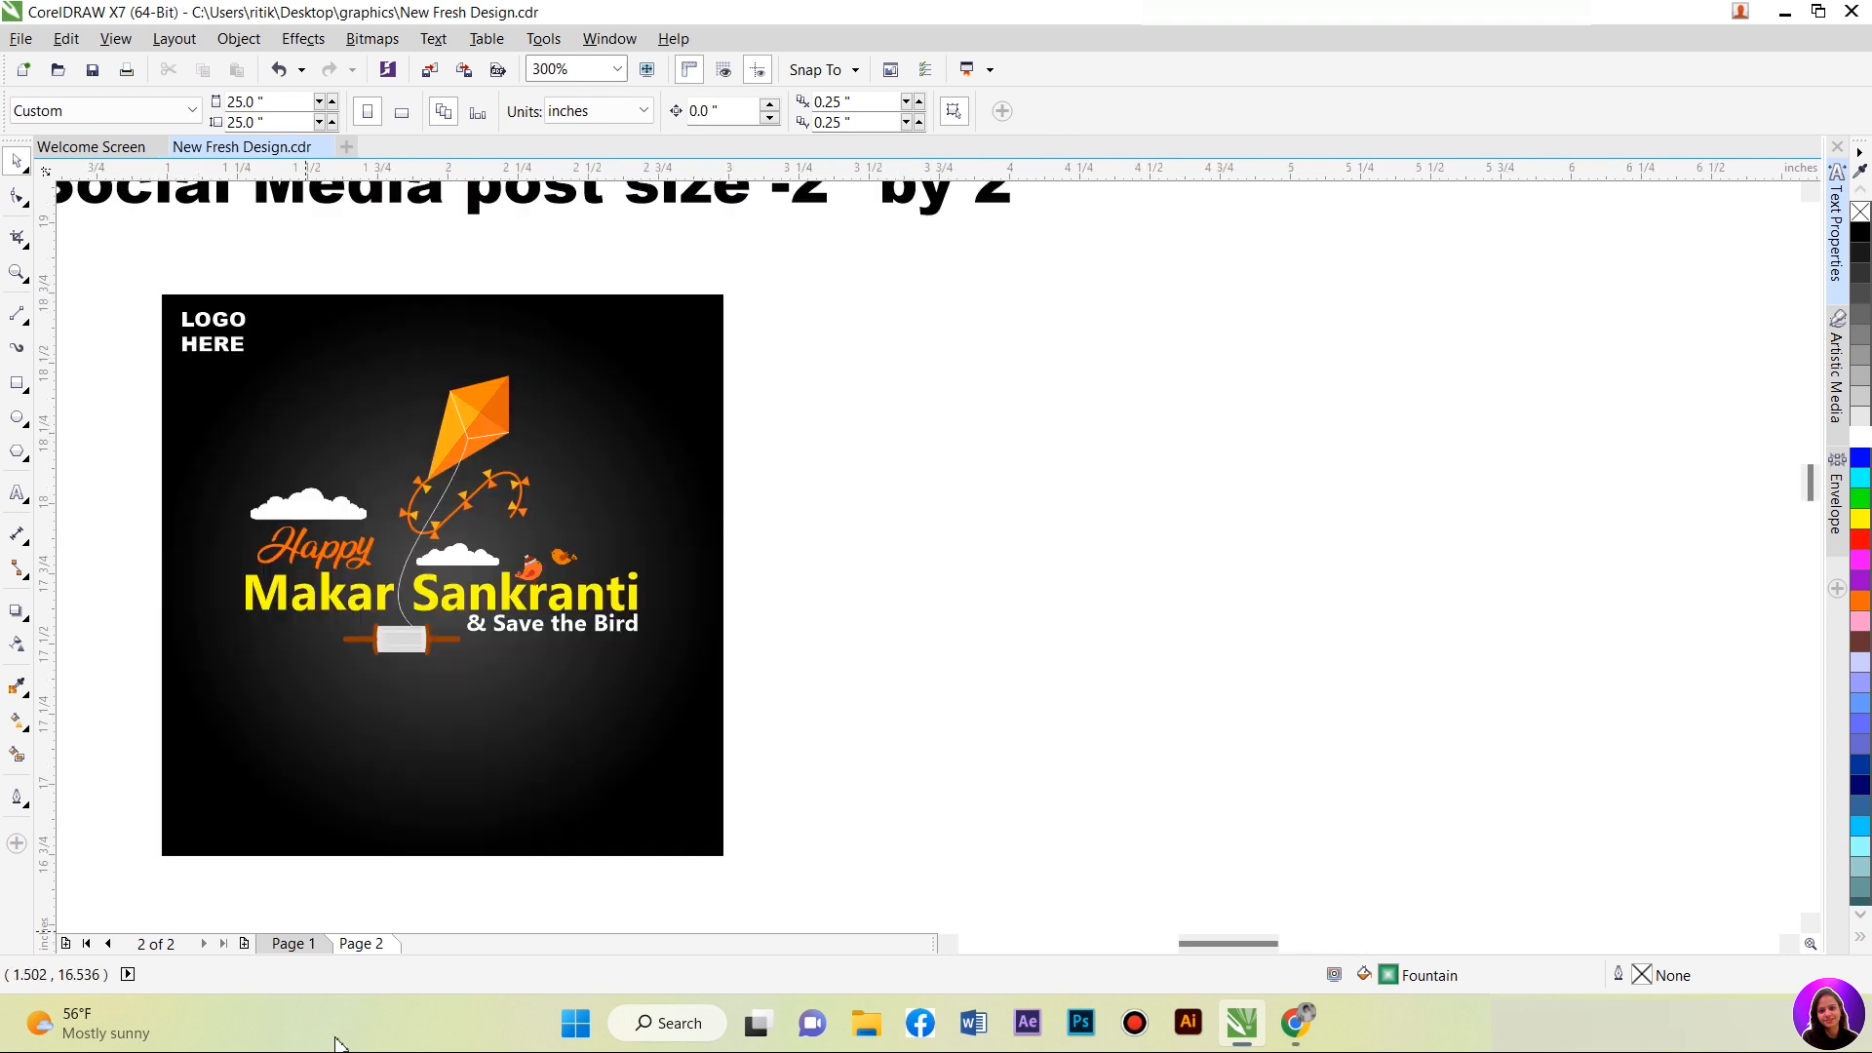
Step: Copy the address and phone lines from the Page 1 business card into the margin
click(292, 943)
drag(409, 736, 400, 729)
drag(685, 845, 323, 651)
scroll(488, 806, down, 1)
drag(487, 761, 123, 640)
drag(533, 668, 534, 669)
drag(776, 724, 105, 675)
right_click(105, 674)
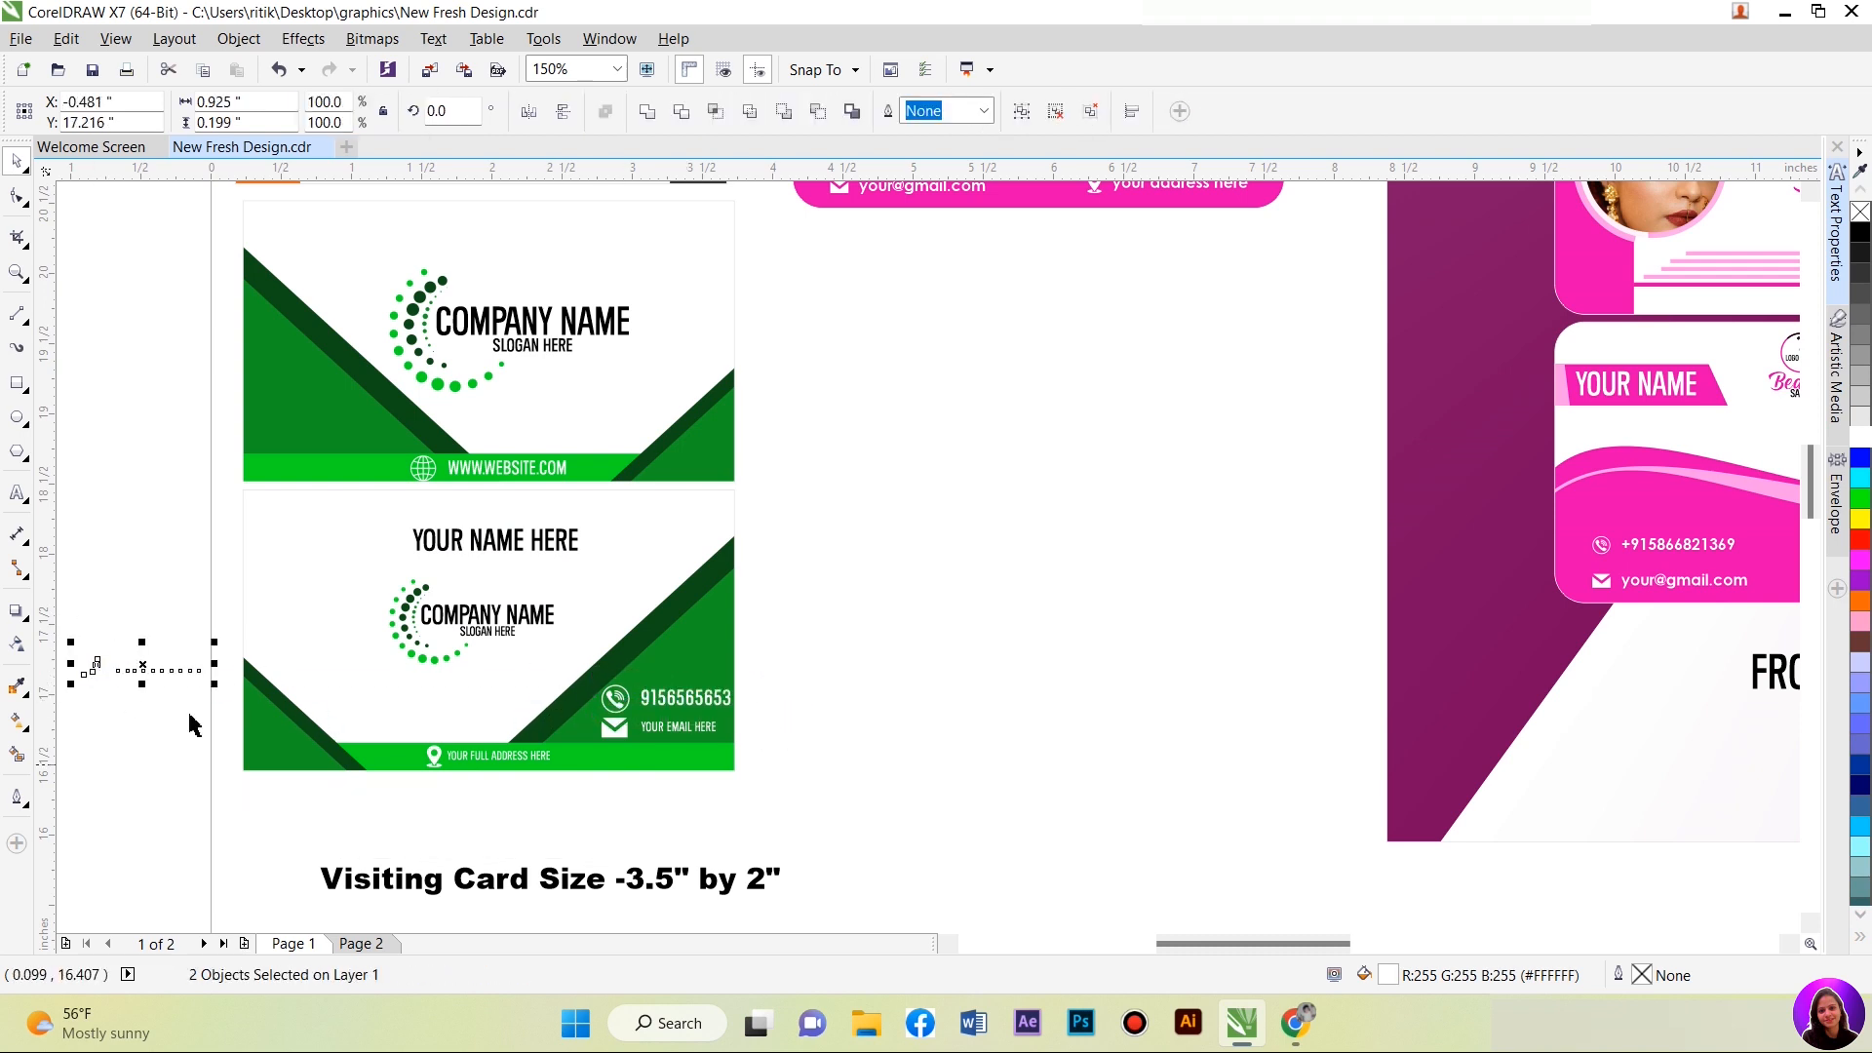
Step: Bring the copied address and phone items beside the post on Page 2
click(359, 943)
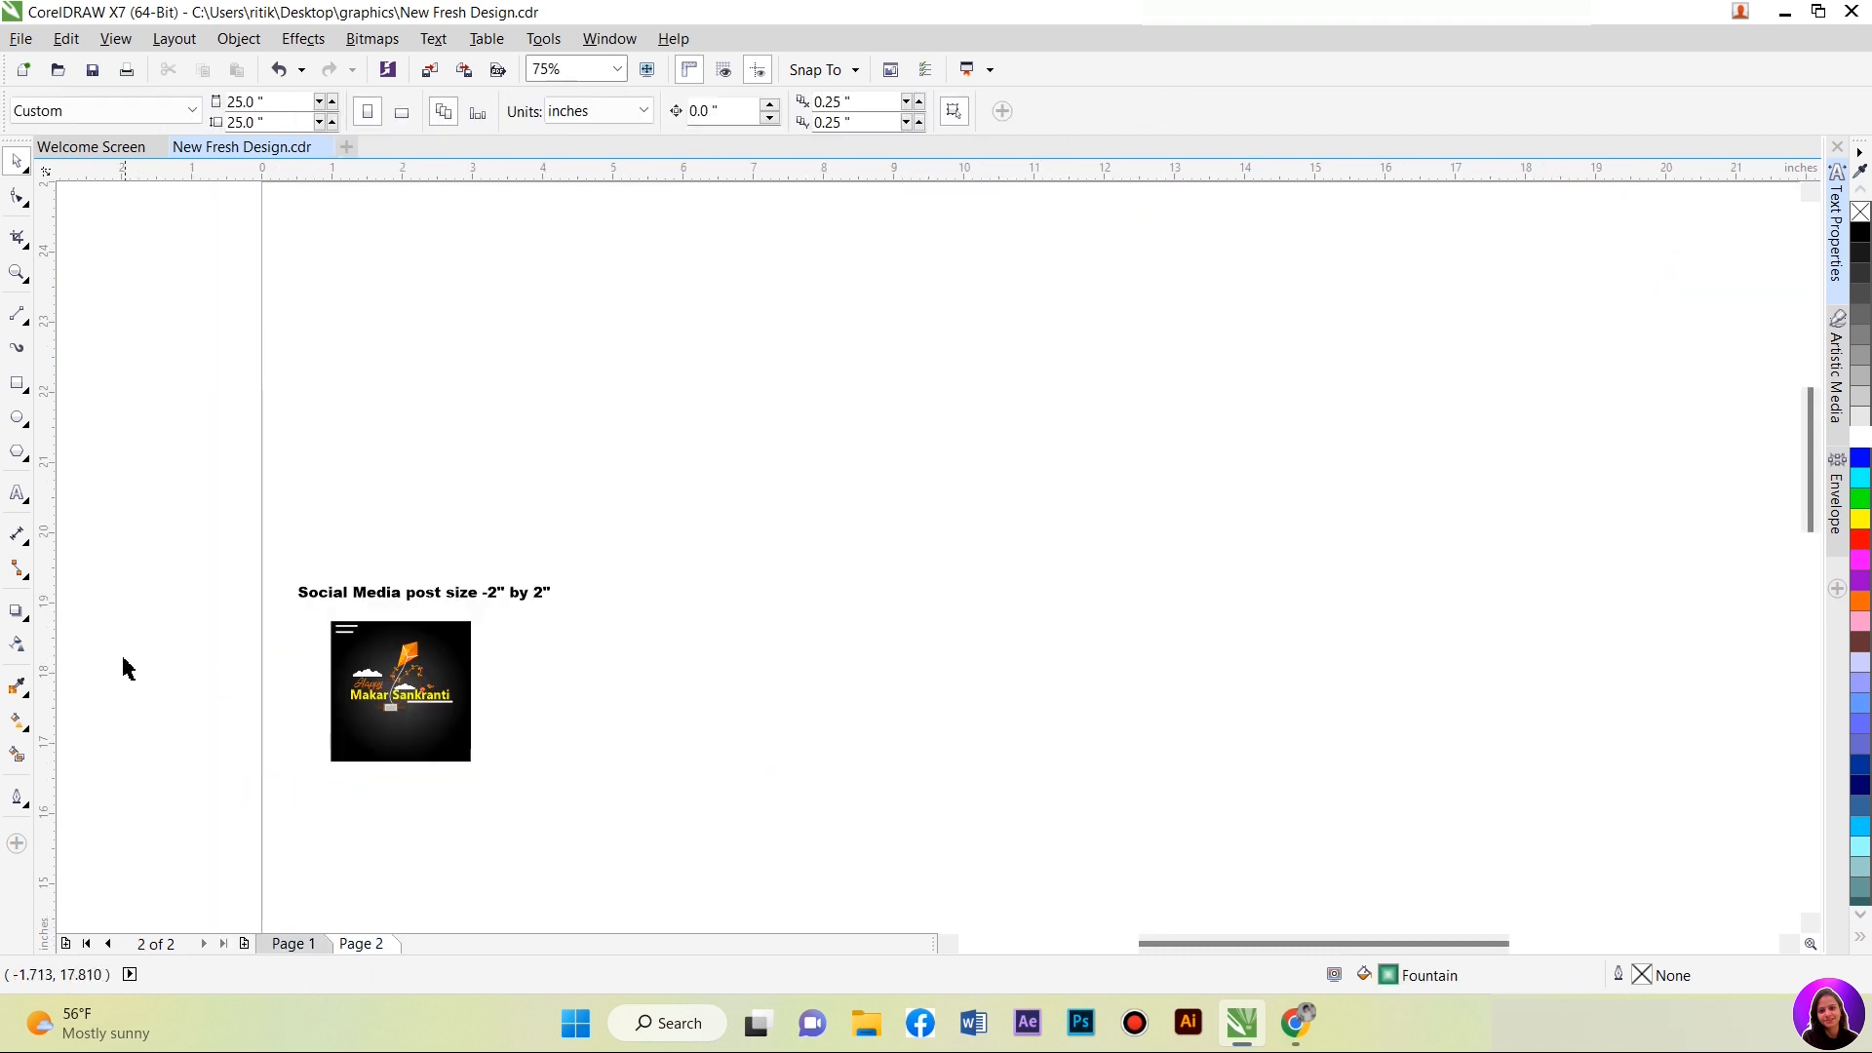
drag(124, 659, 291, 779)
drag(224, 722, 507, 718)
scroll(447, 744, up, 2)
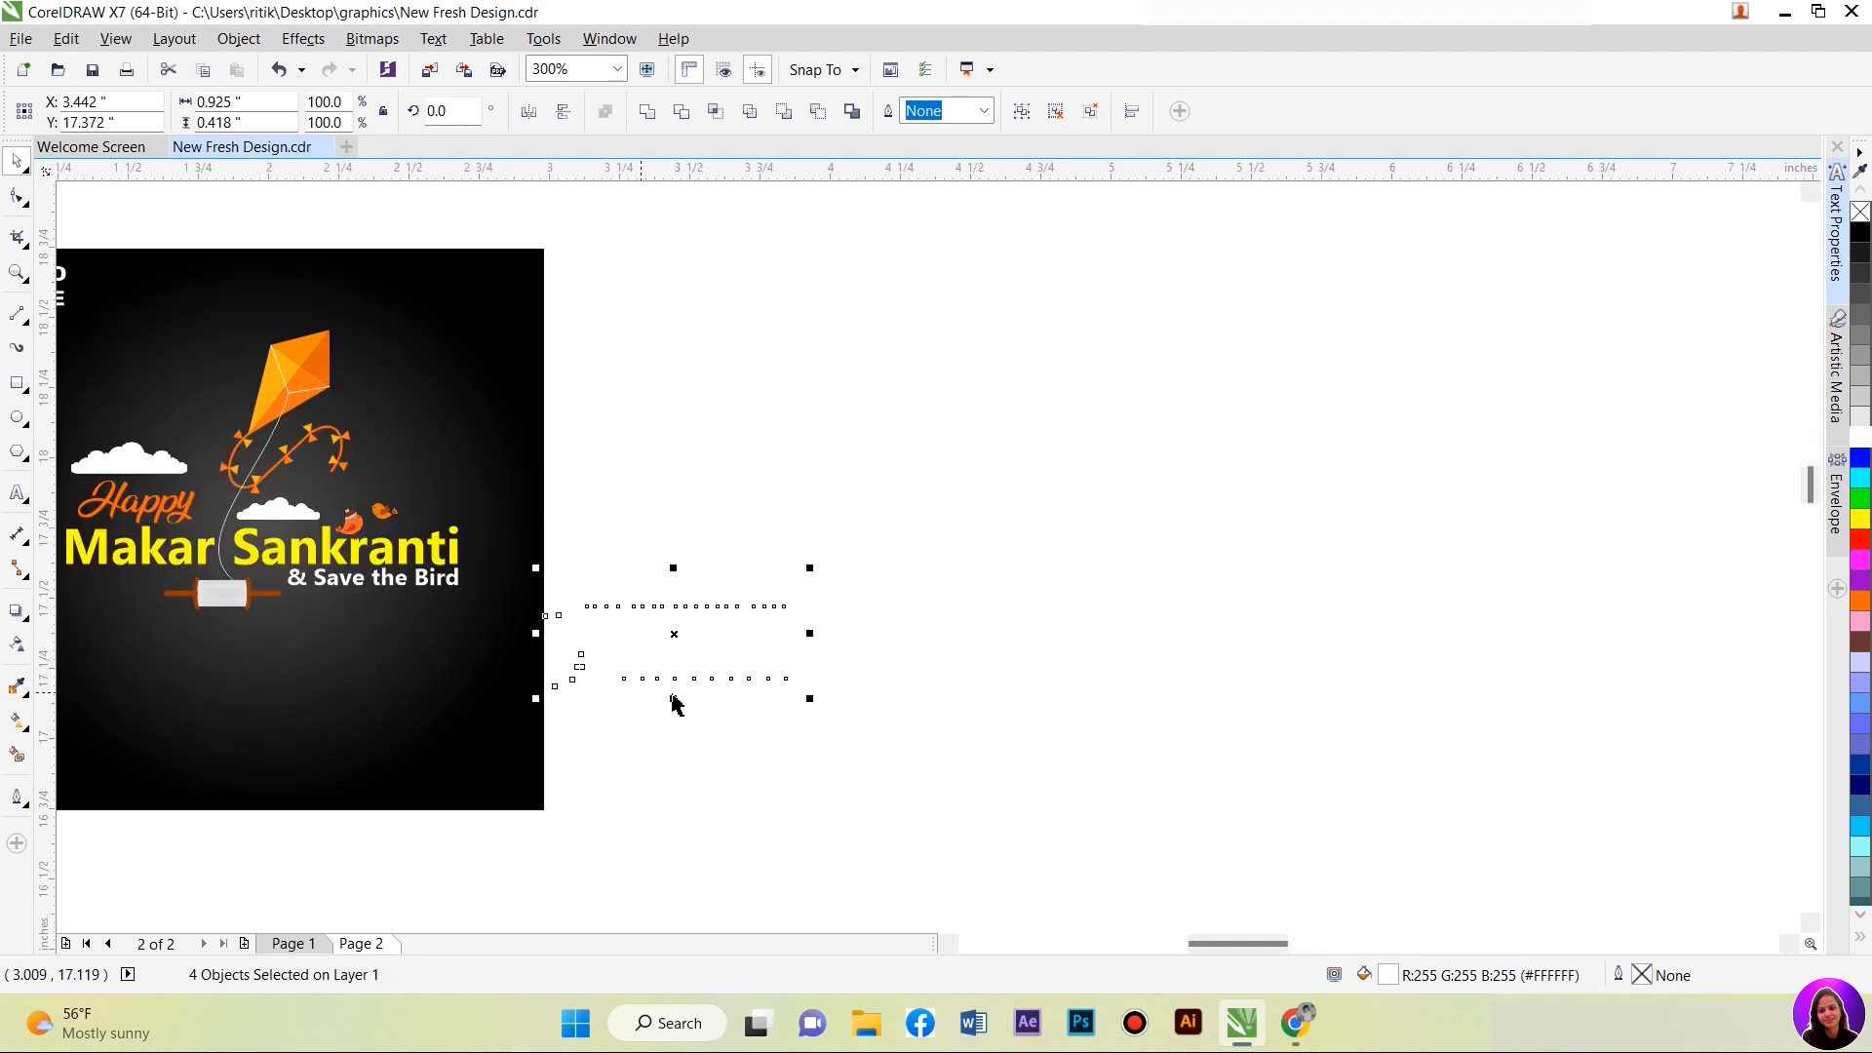
drag(678, 640, 726, 661)
Step: Send the four copied items to the back of the stacking order
drag(898, 711, 596, 523)
right_click(732, 647)
mouse_move(849, 421)
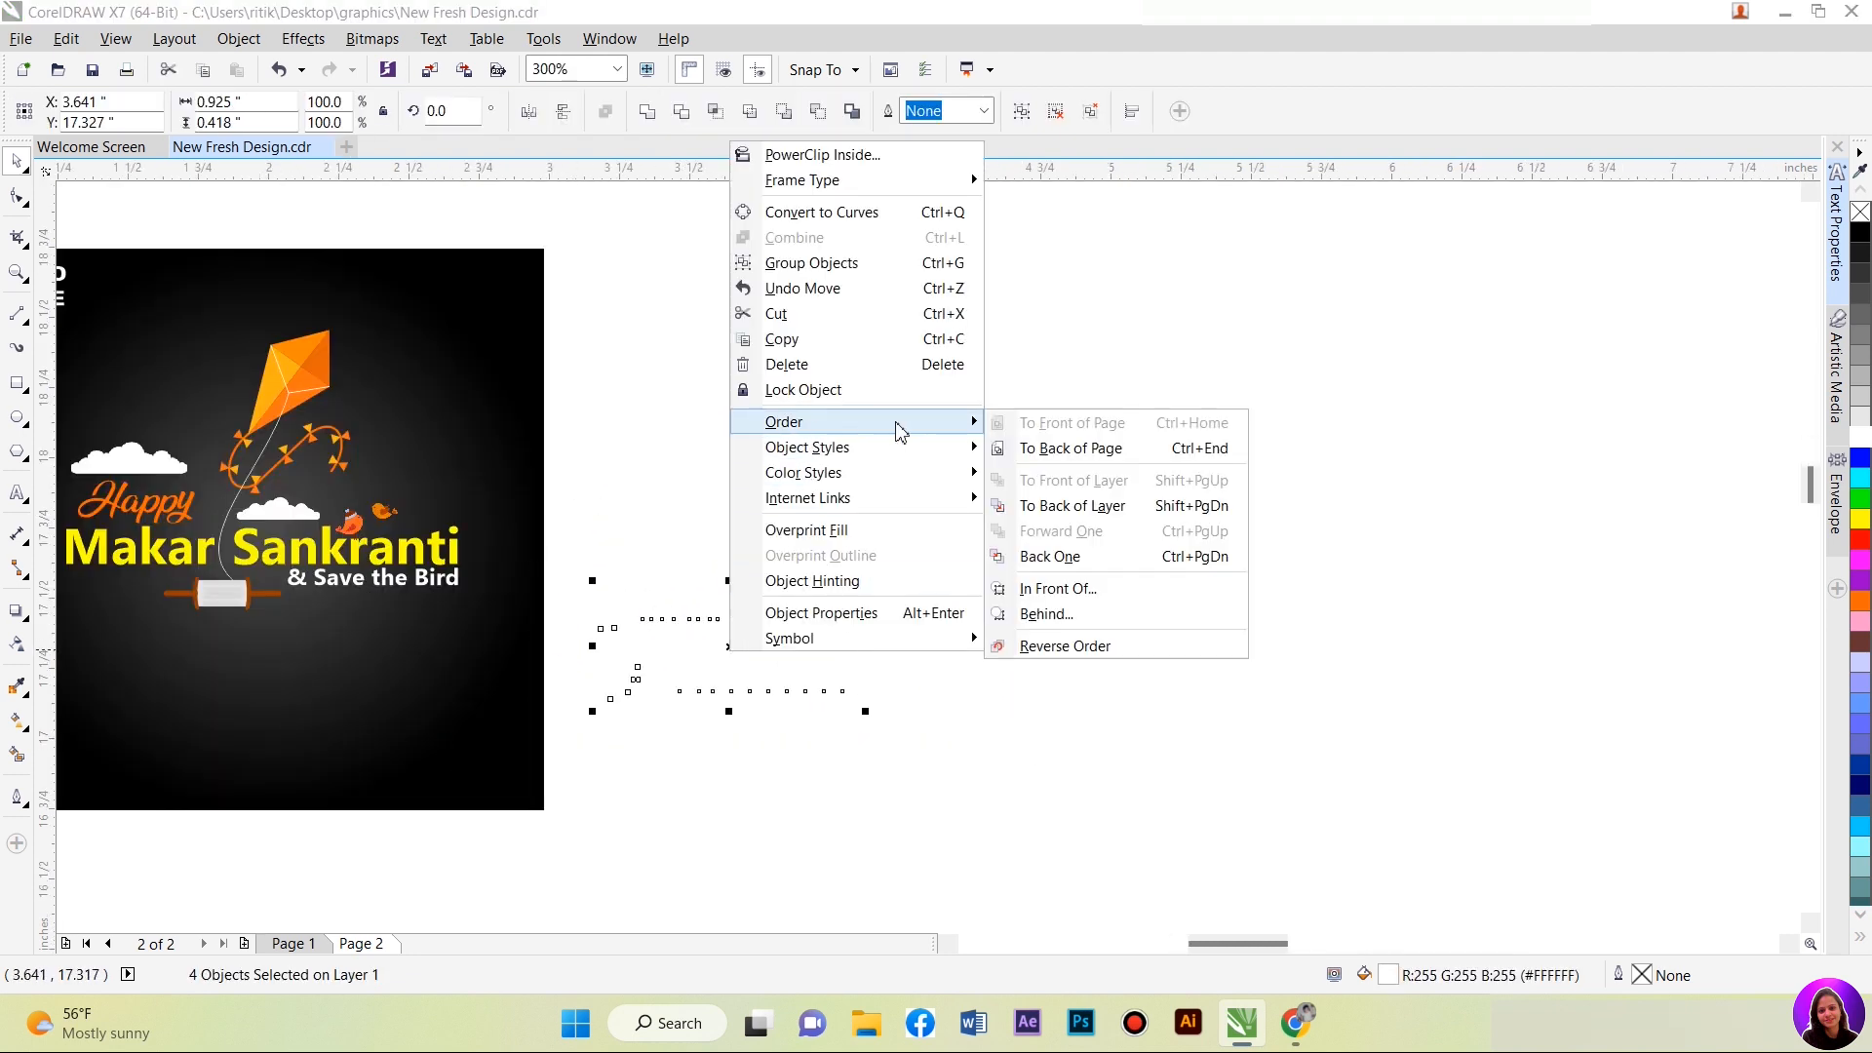
click(1032, 505)
Step: Place the address and phone lines onto the lower right of the post
drag(733, 650, 417, 675)
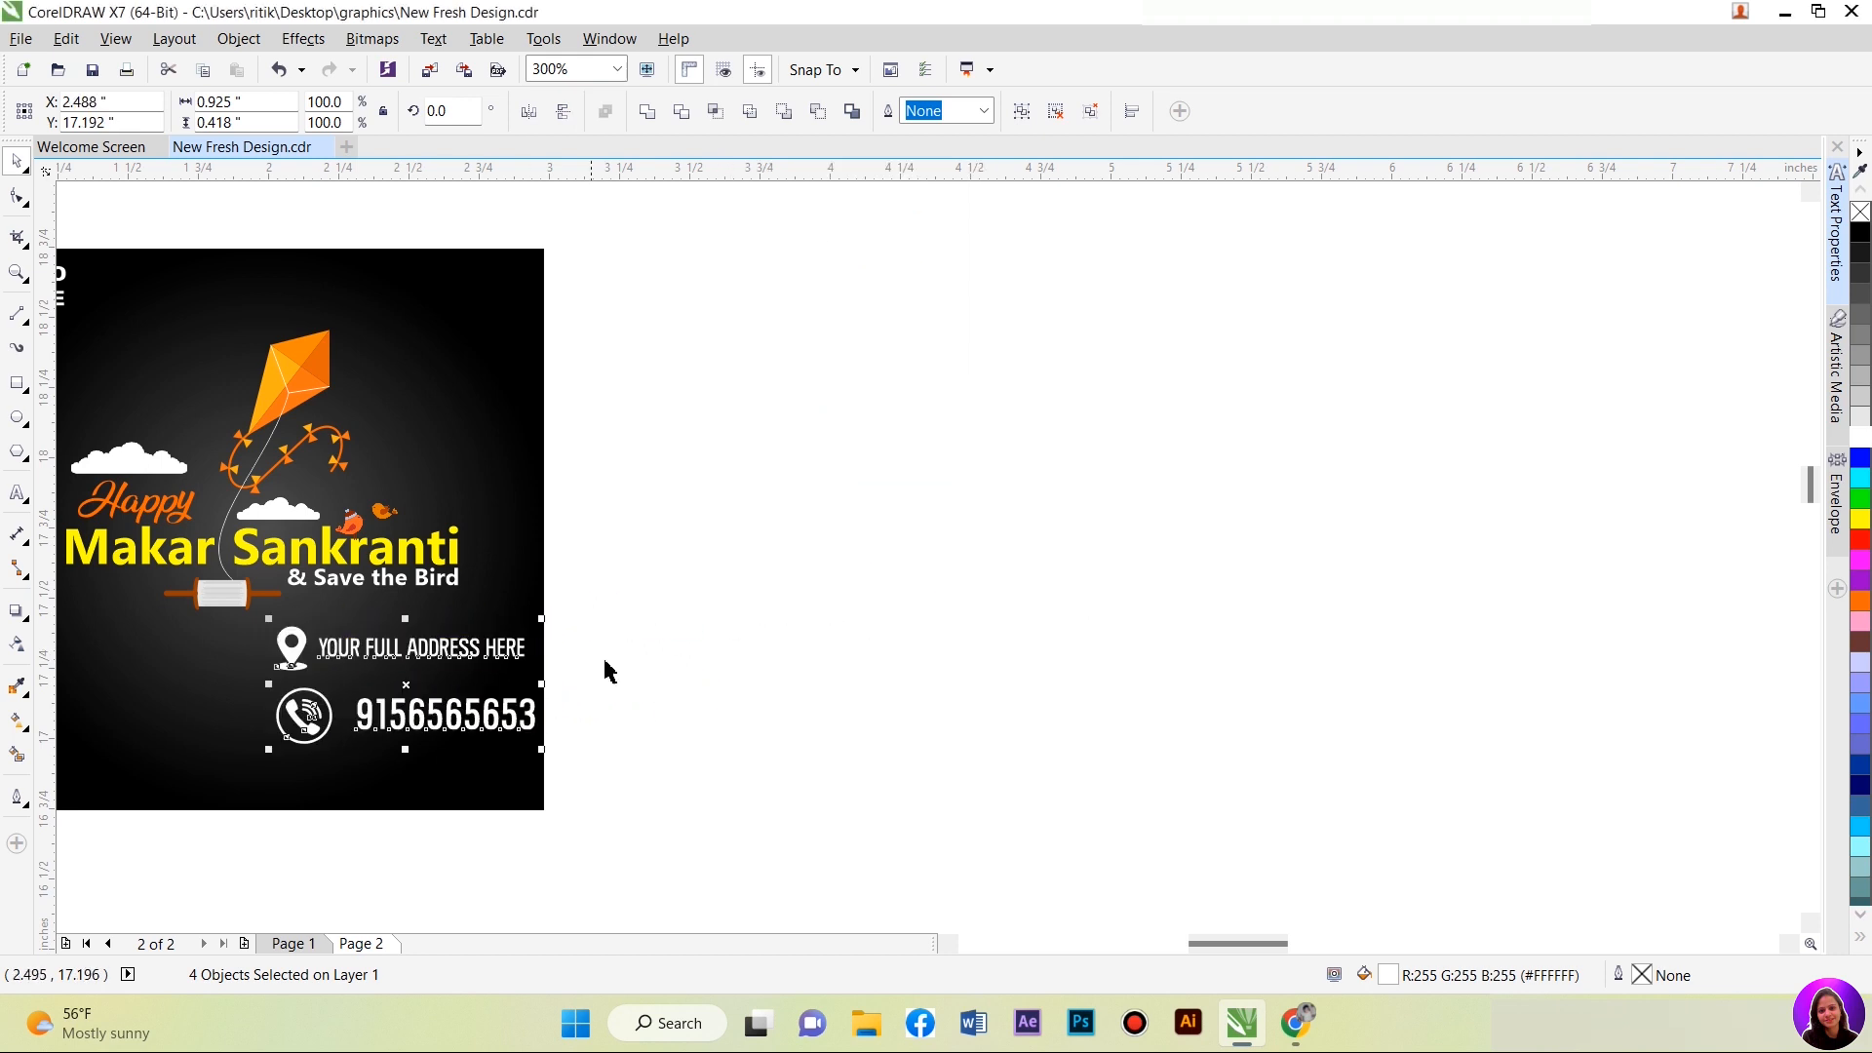
scroll(669, 654, down, 2)
scroll(498, 719, up, 2)
drag(785, 704, 406, 606)
scroll(508, 643, up, 1)
Step: Replace the old phone number text with a new placeholder number
key(Escape)
double_click(787, 671)
drag(548, 663, 952, 677)
text(+1236547890)
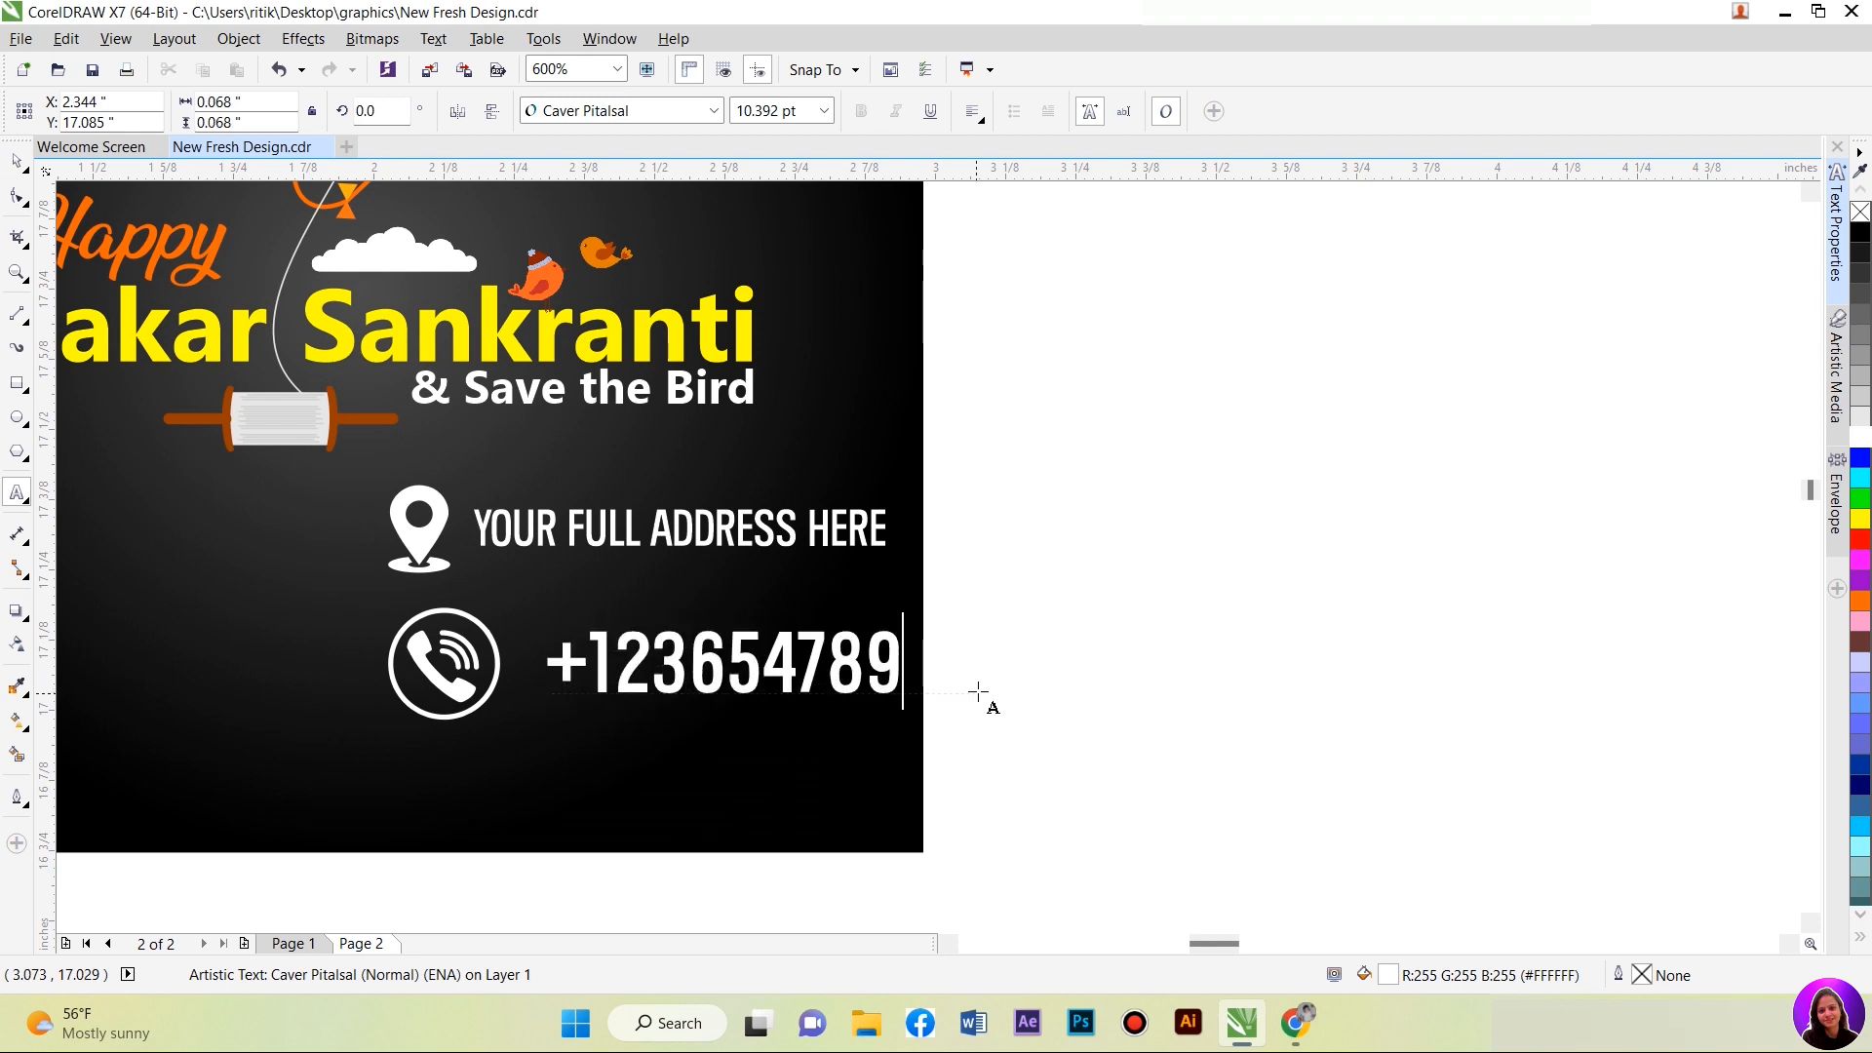
click(17, 161)
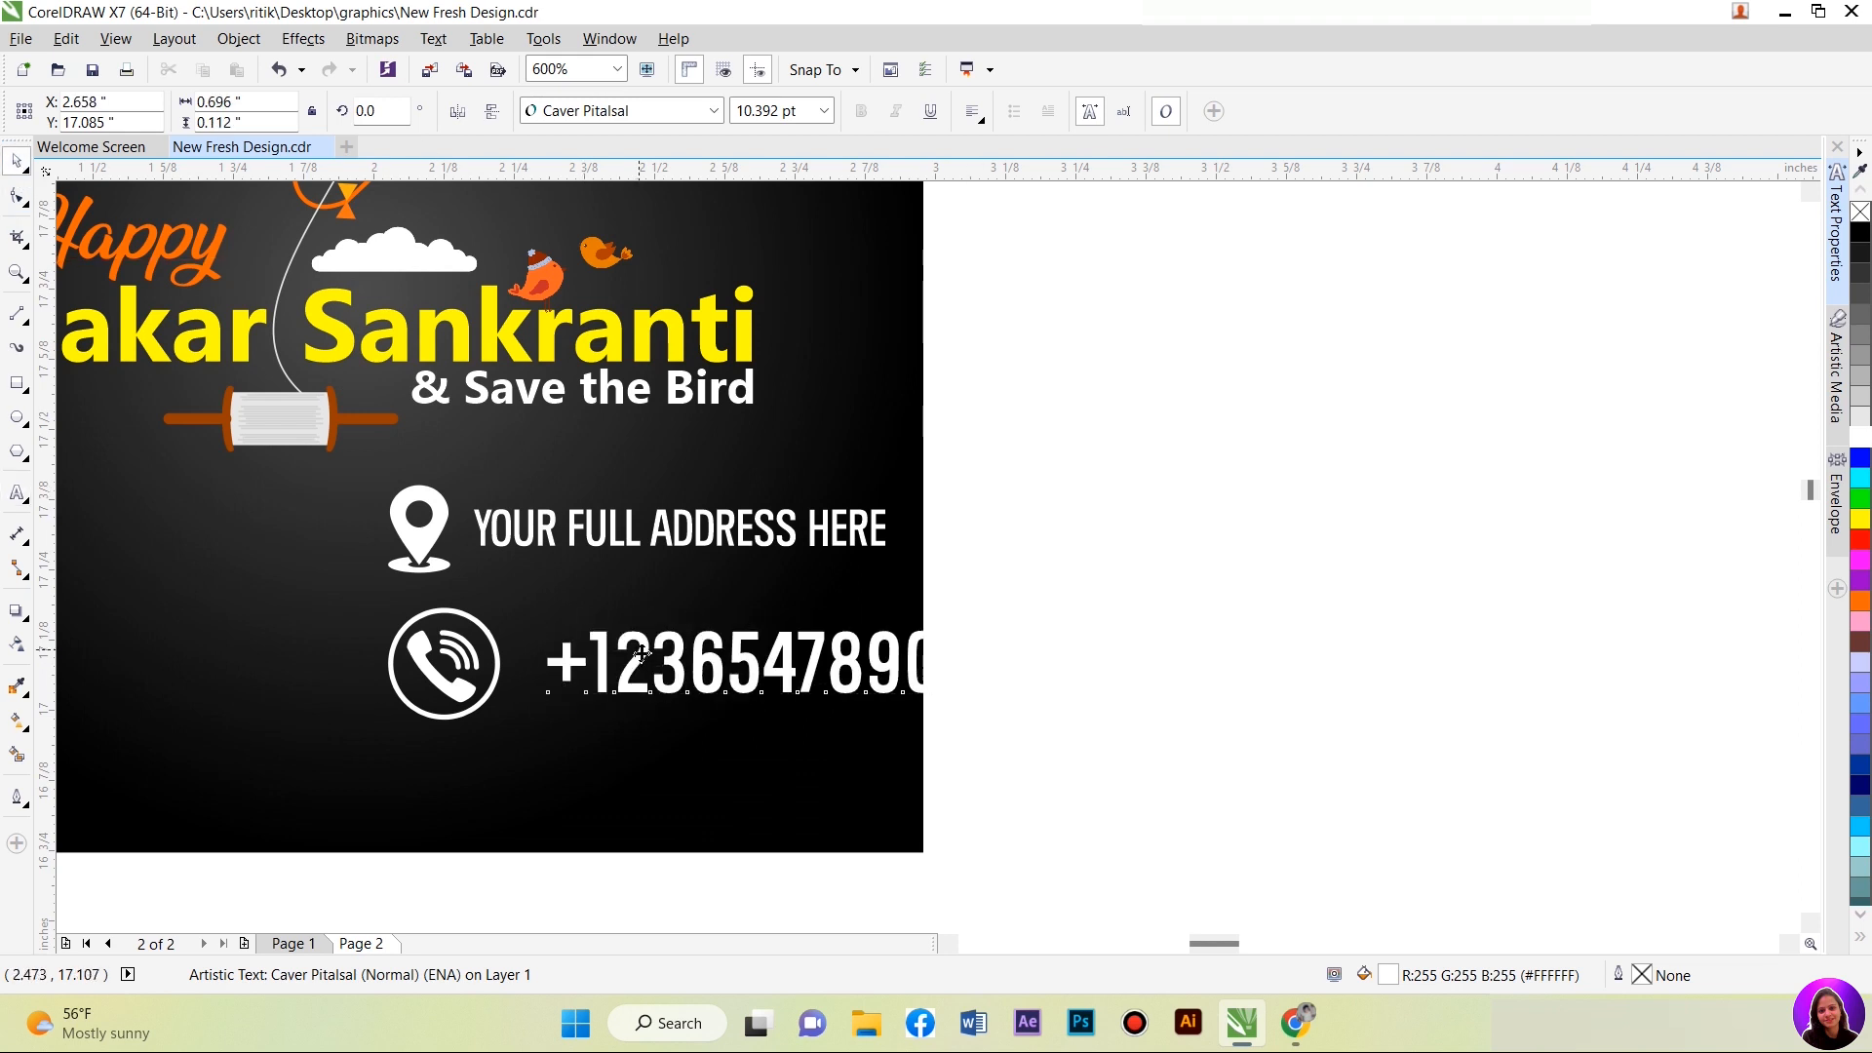
Step: Shrink the phone icon and number together and move them to the bottom-right corner
drag(637, 655, 612, 653)
shift+click(420, 667)
click(1107, 761)
drag(1107, 761, 291, 575)
drag(914, 607, 745, 639)
drag(563, 684, 723, 758)
click(983, 746)
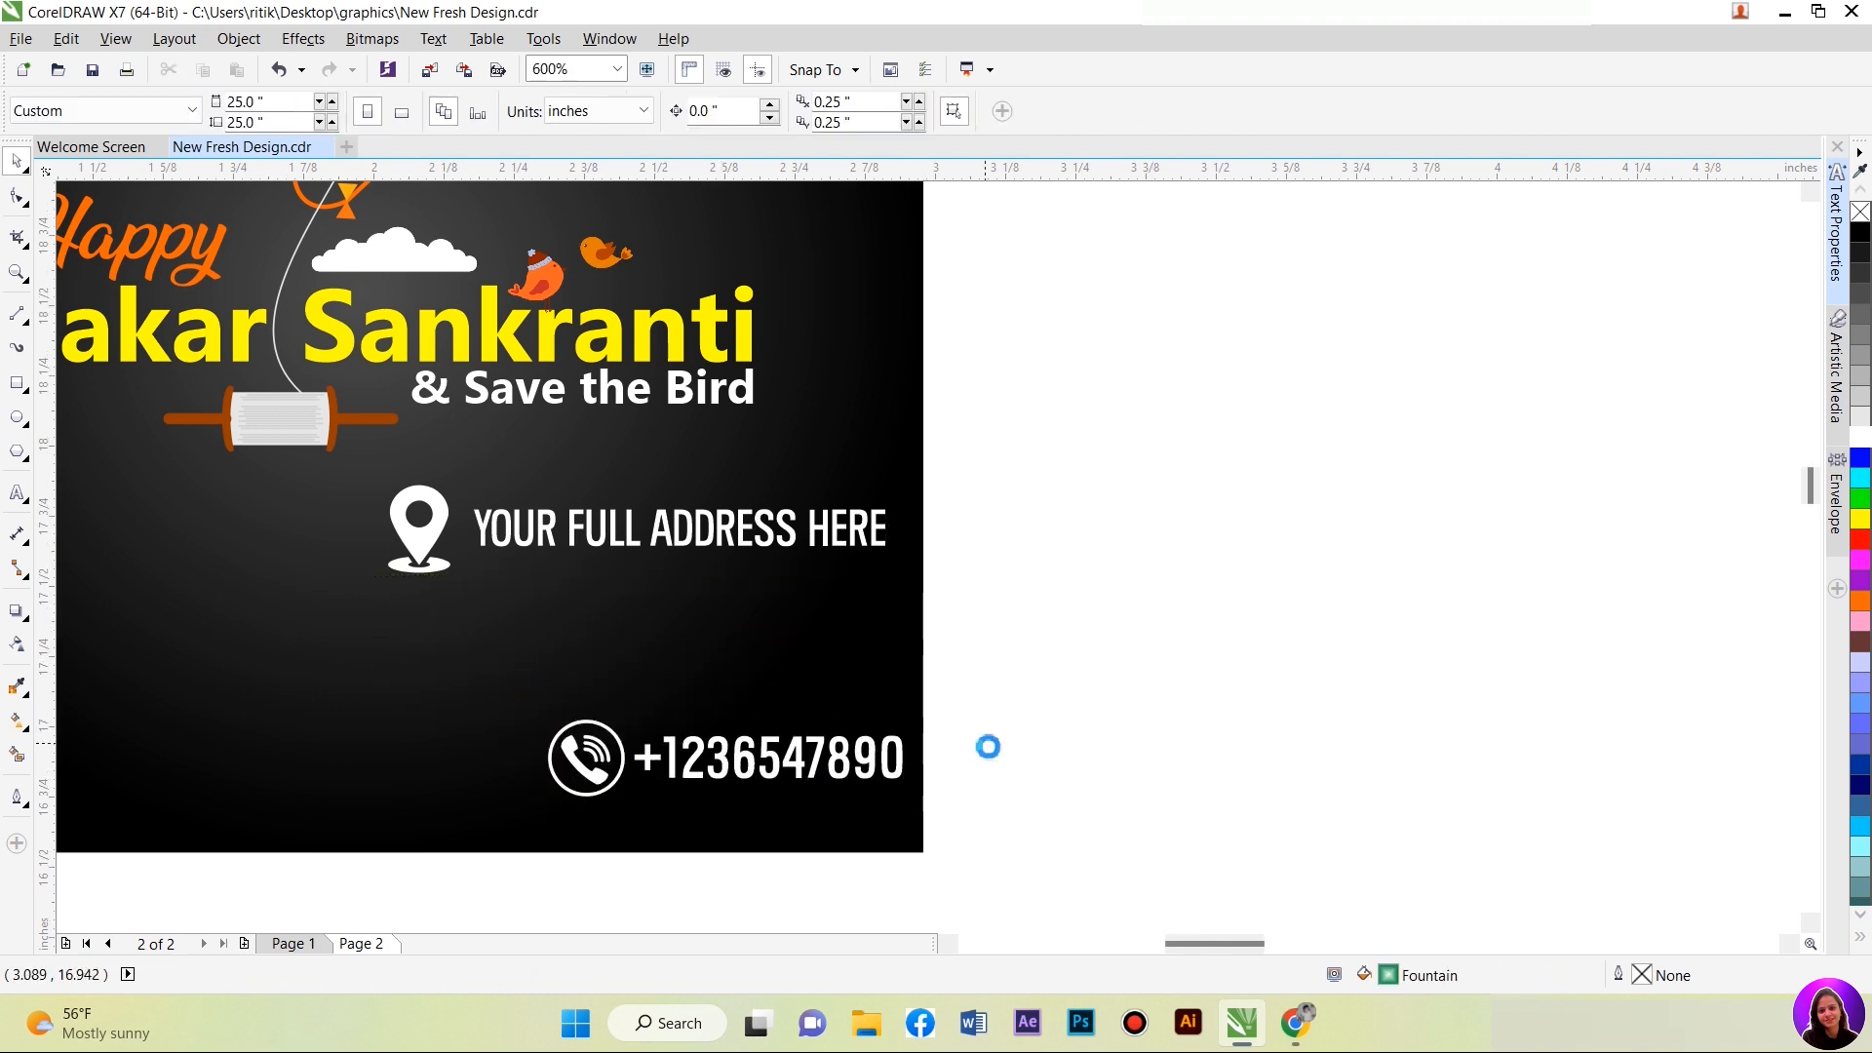
Step: Move the pin icon and address line to the bottom-left corner and scale them down
scroll(982, 747, down, 1)
scroll(720, 702, up, 1)
drag(1254, 661, 628, 499)
drag(805, 583, 236, 835)
drag(588, 873, 469, 850)
click(1340, 756)
Step: Shrink the pin icon and pull the slightly smaller address text closer to it
click(105, 813)
drag(132, 845, 121, 832)
scroll(99, 846, up, 2)
drag(245, 780, 200, 764)
drag(720, 800, 705, 806)
drag(691, 805, 677, 793)
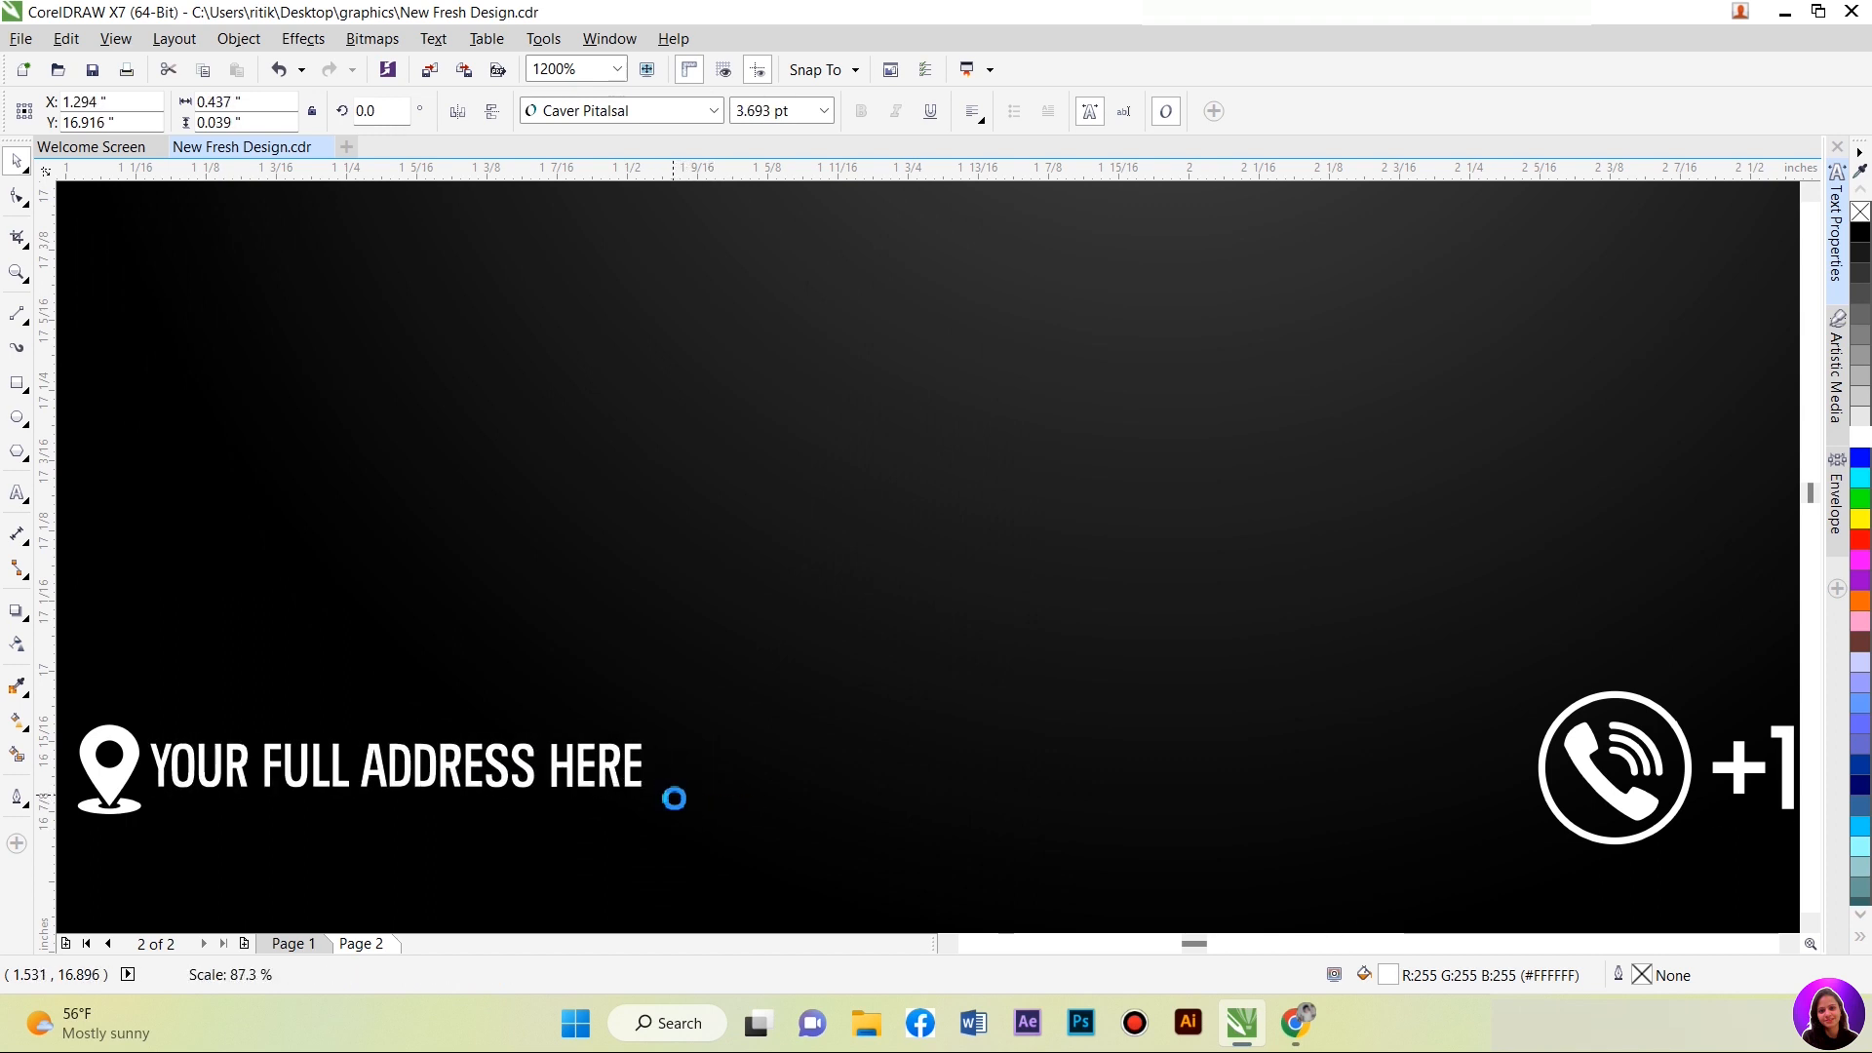
shift+click(106, 770)
scroll(127, 704, down, 1)
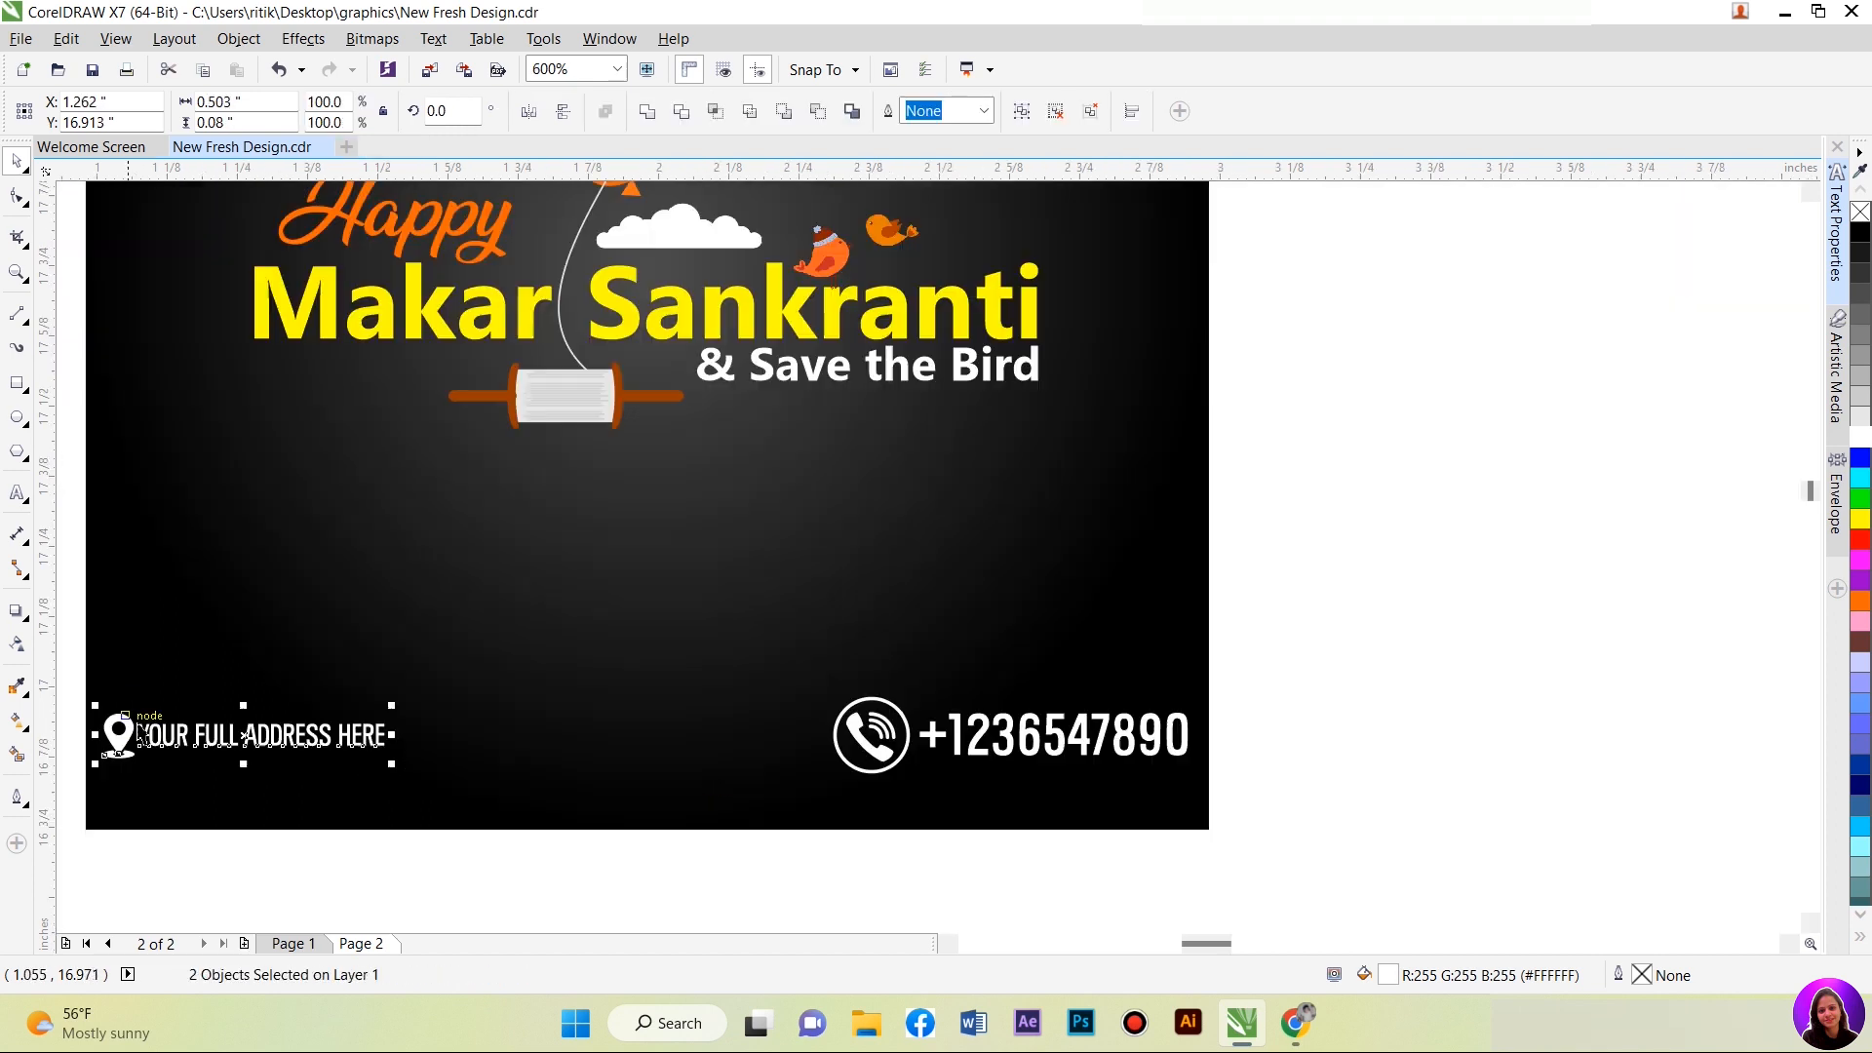
Step: Lower the pin-and-address line toward the post's bottom edge
click(472, 883)
drag(472, 883, 107, 781)
scroll(142, 789, up, 1)
scroll(143, 781, down, 1)
click(799, 856)
drag(872, 742, 807, 675)
click(982, 851)
click(276, 791)
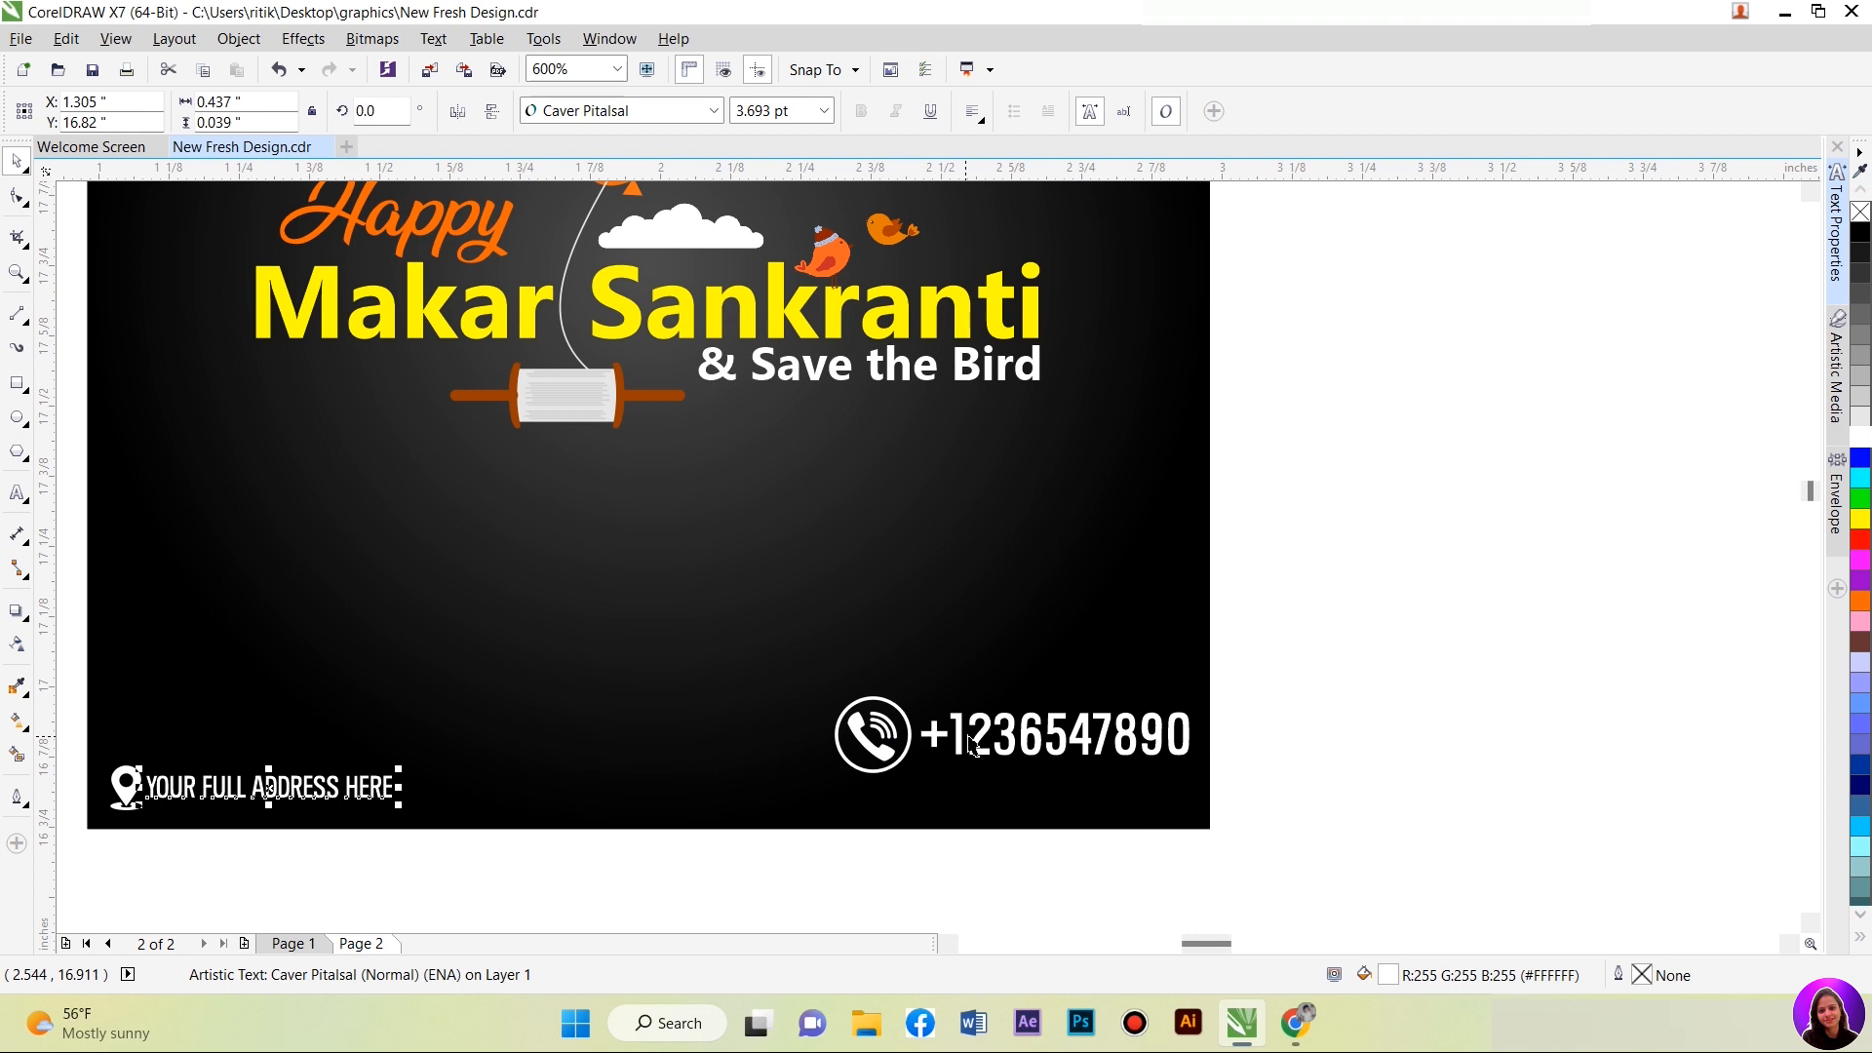
click(998, 518)
Step: Set the phone number to 3.689 pt and nudge it down and right
click(1032, 756)
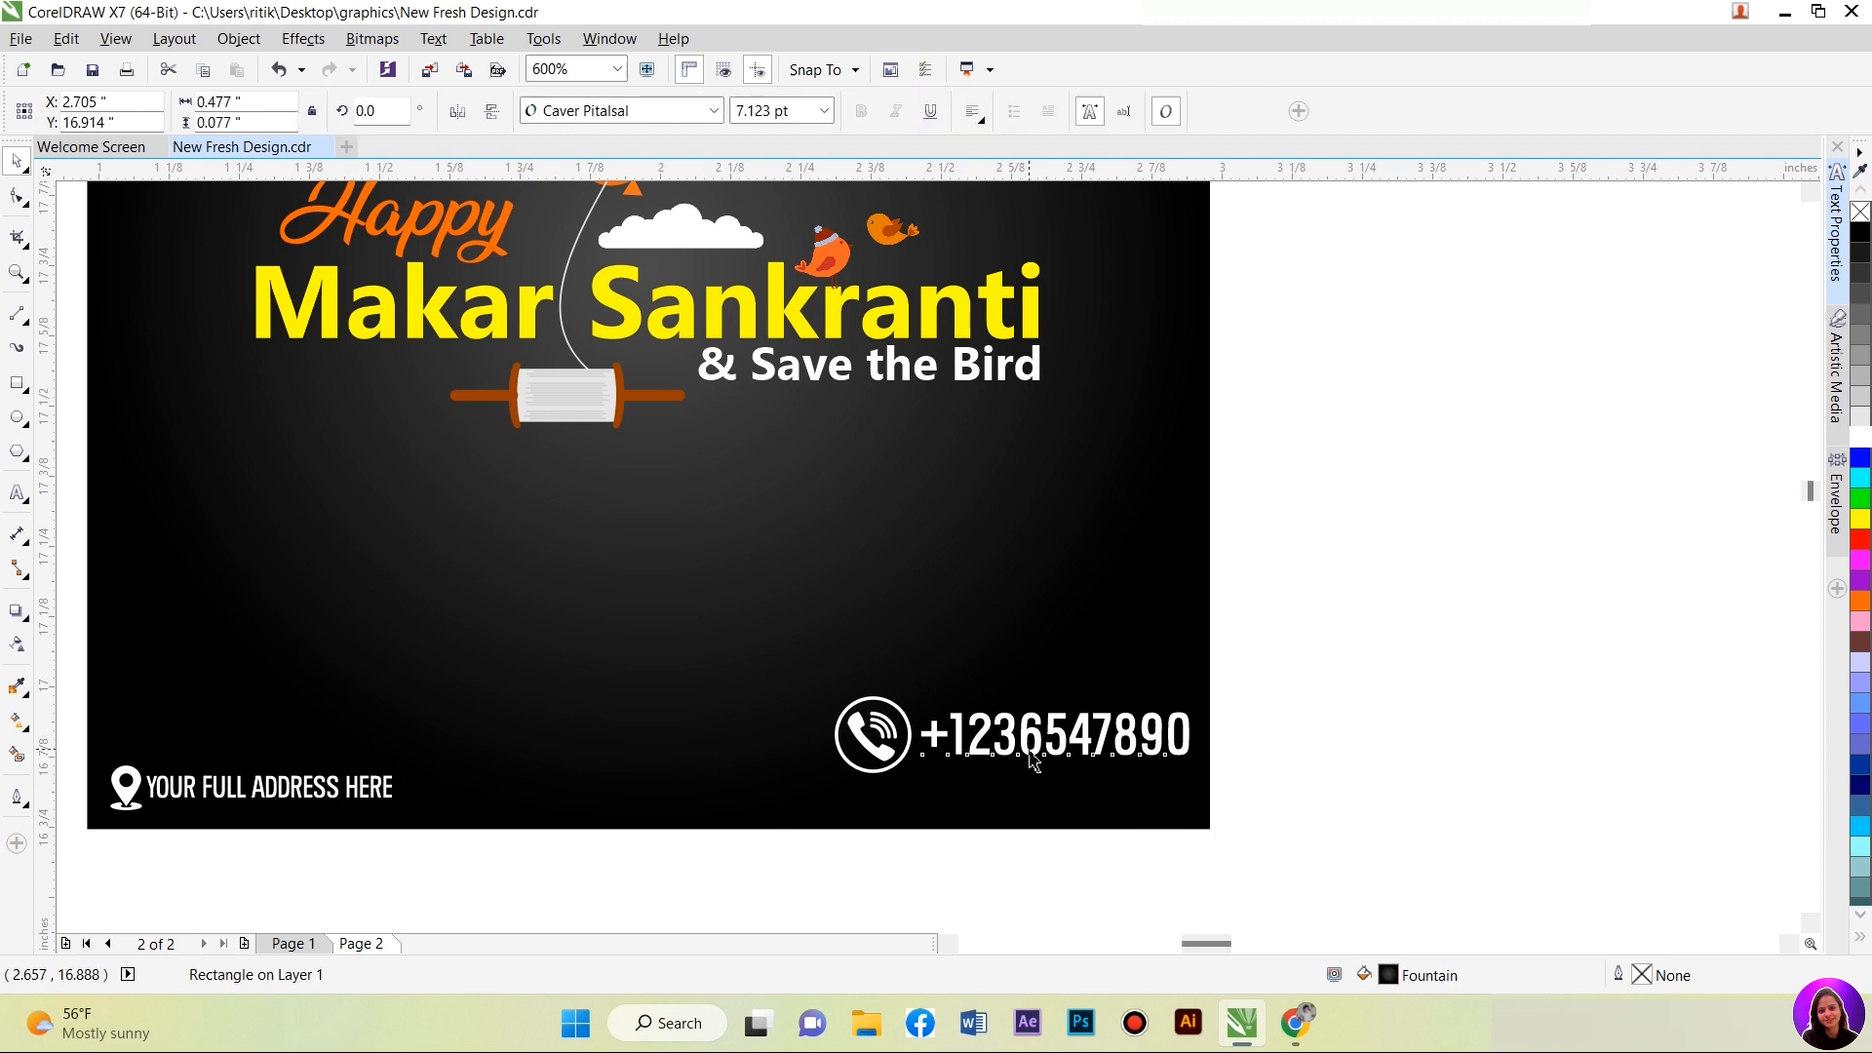
click(824, 110)
click(770, 111)
text(3)
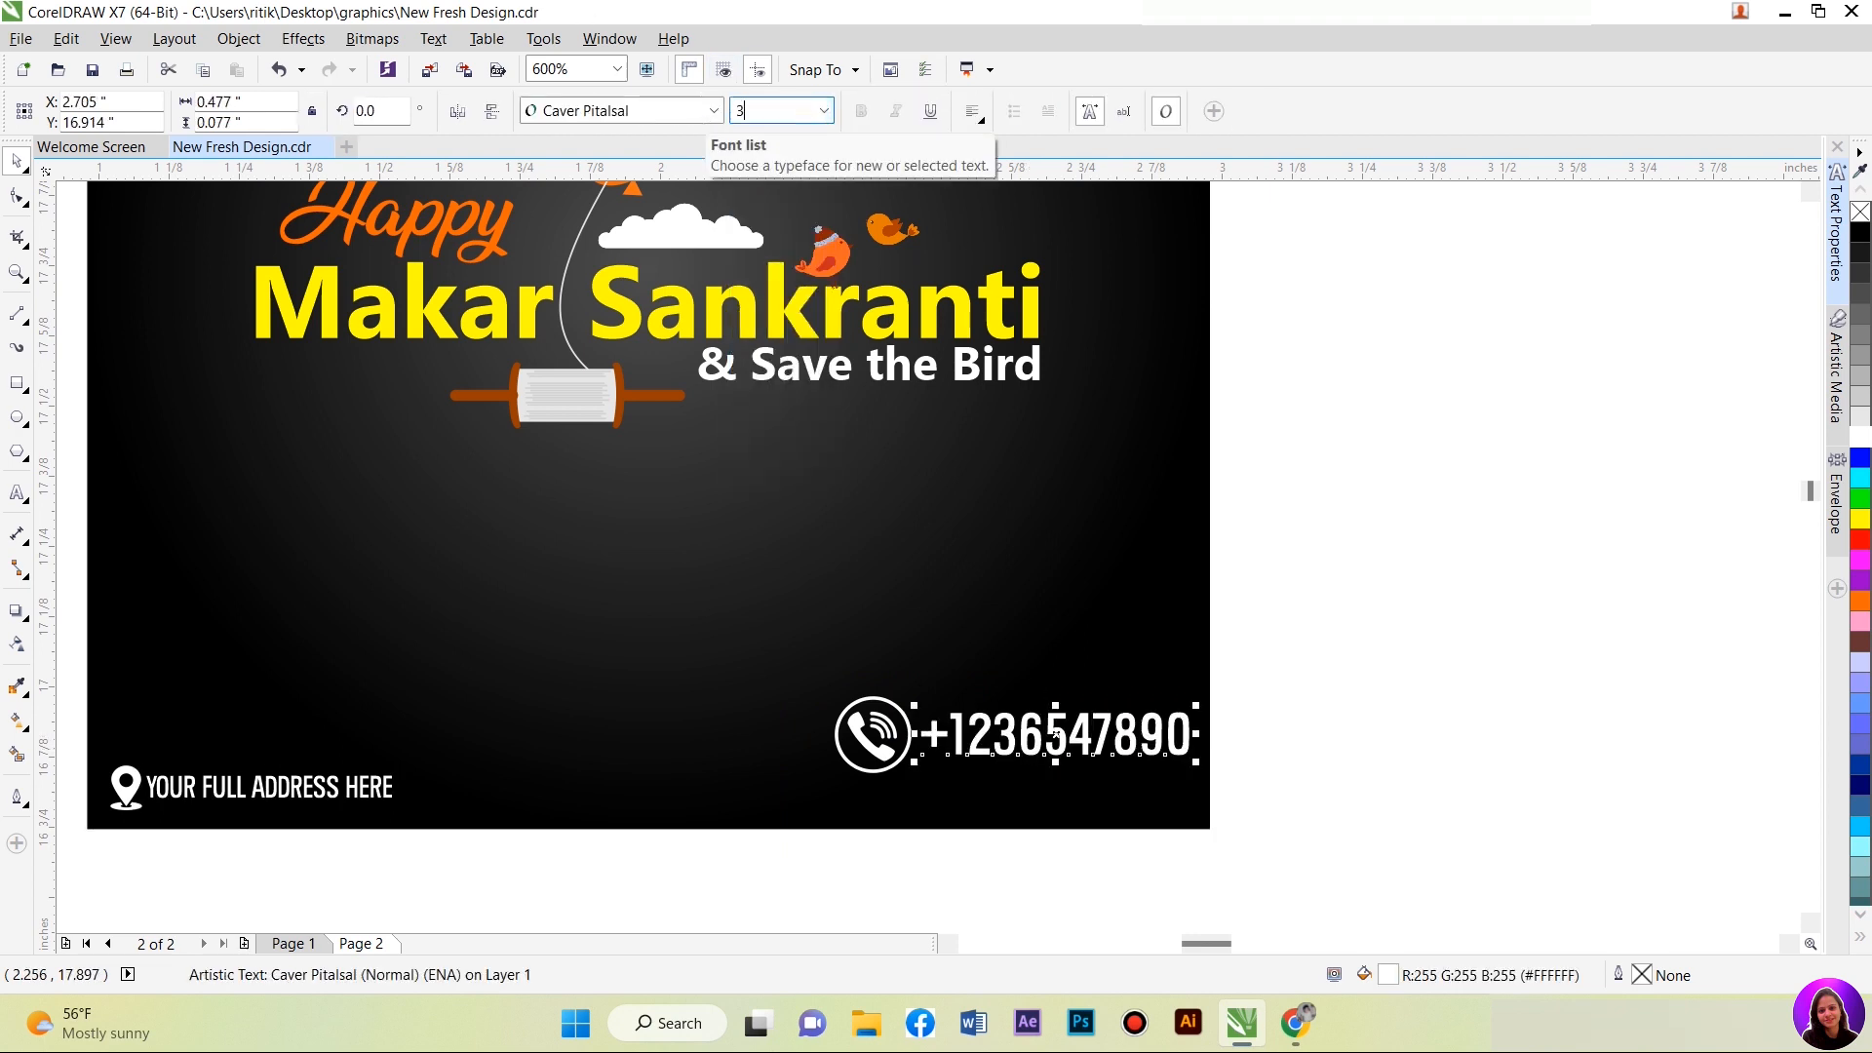
text(.689)
key(Return)
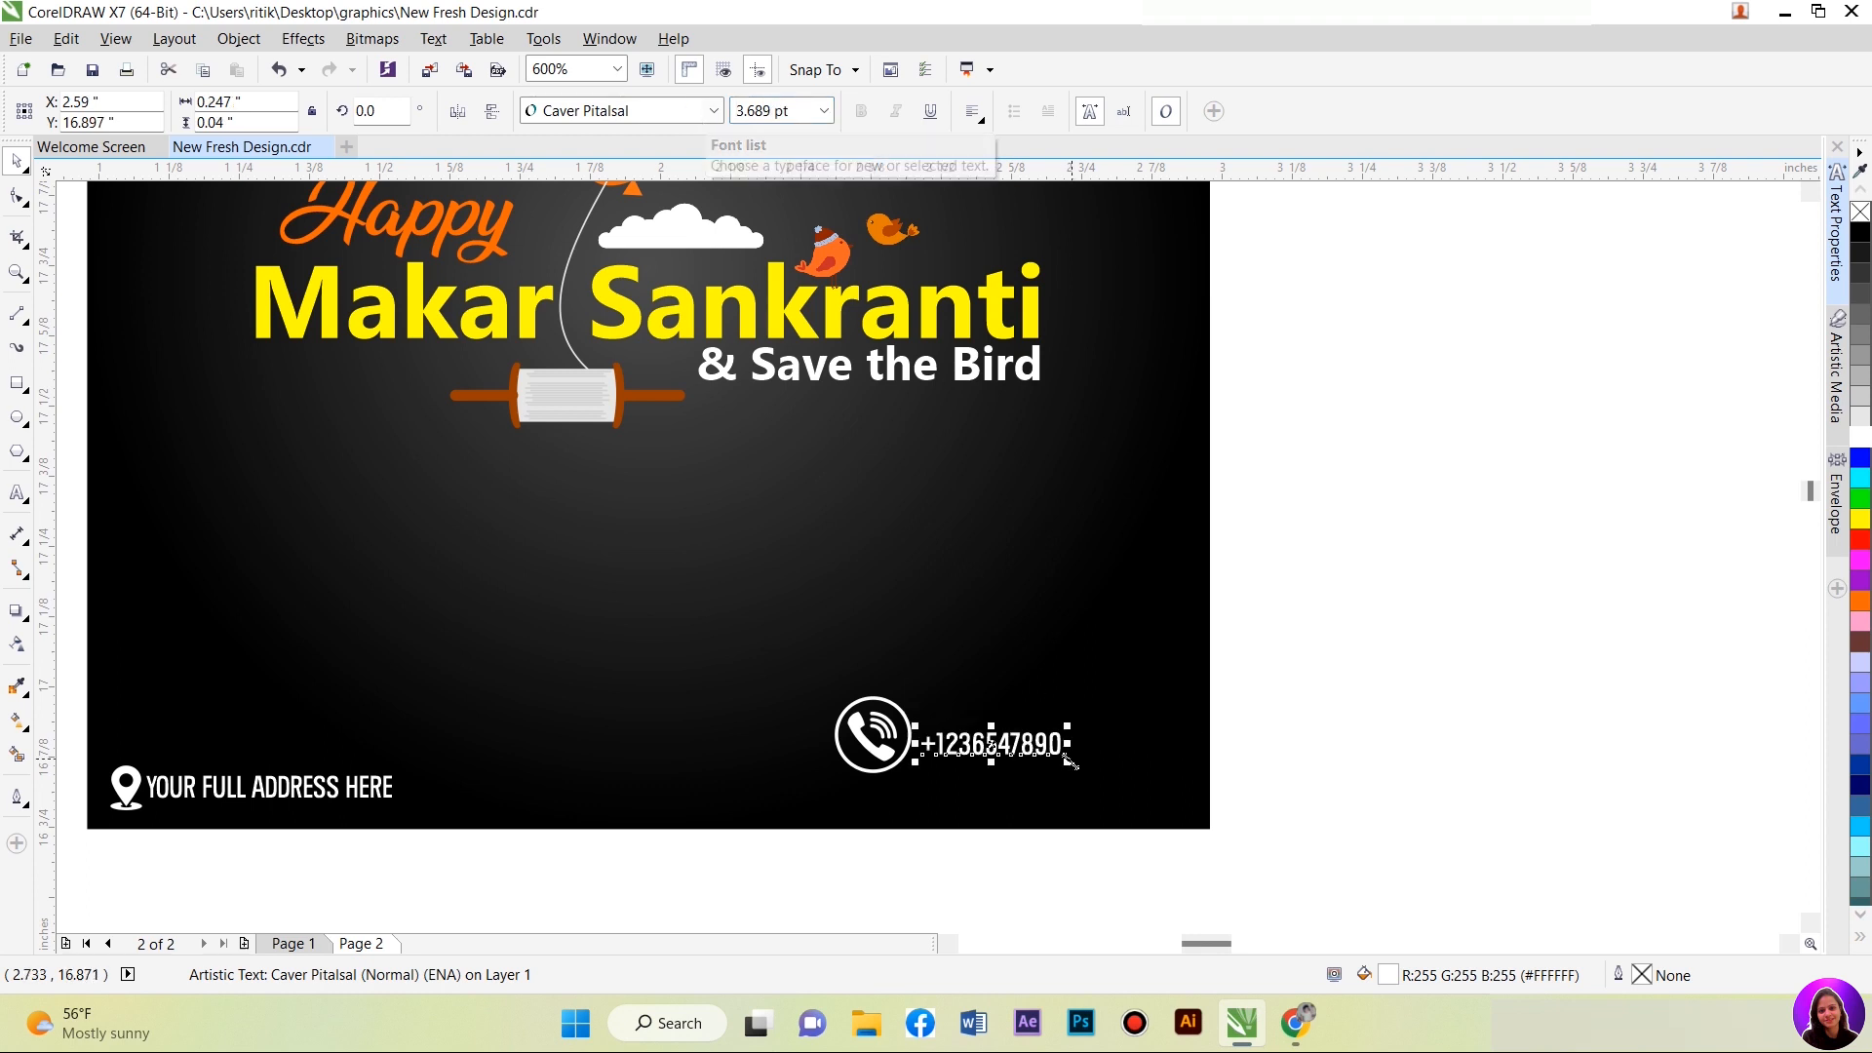
drag(1073, 769, 1095, 774)
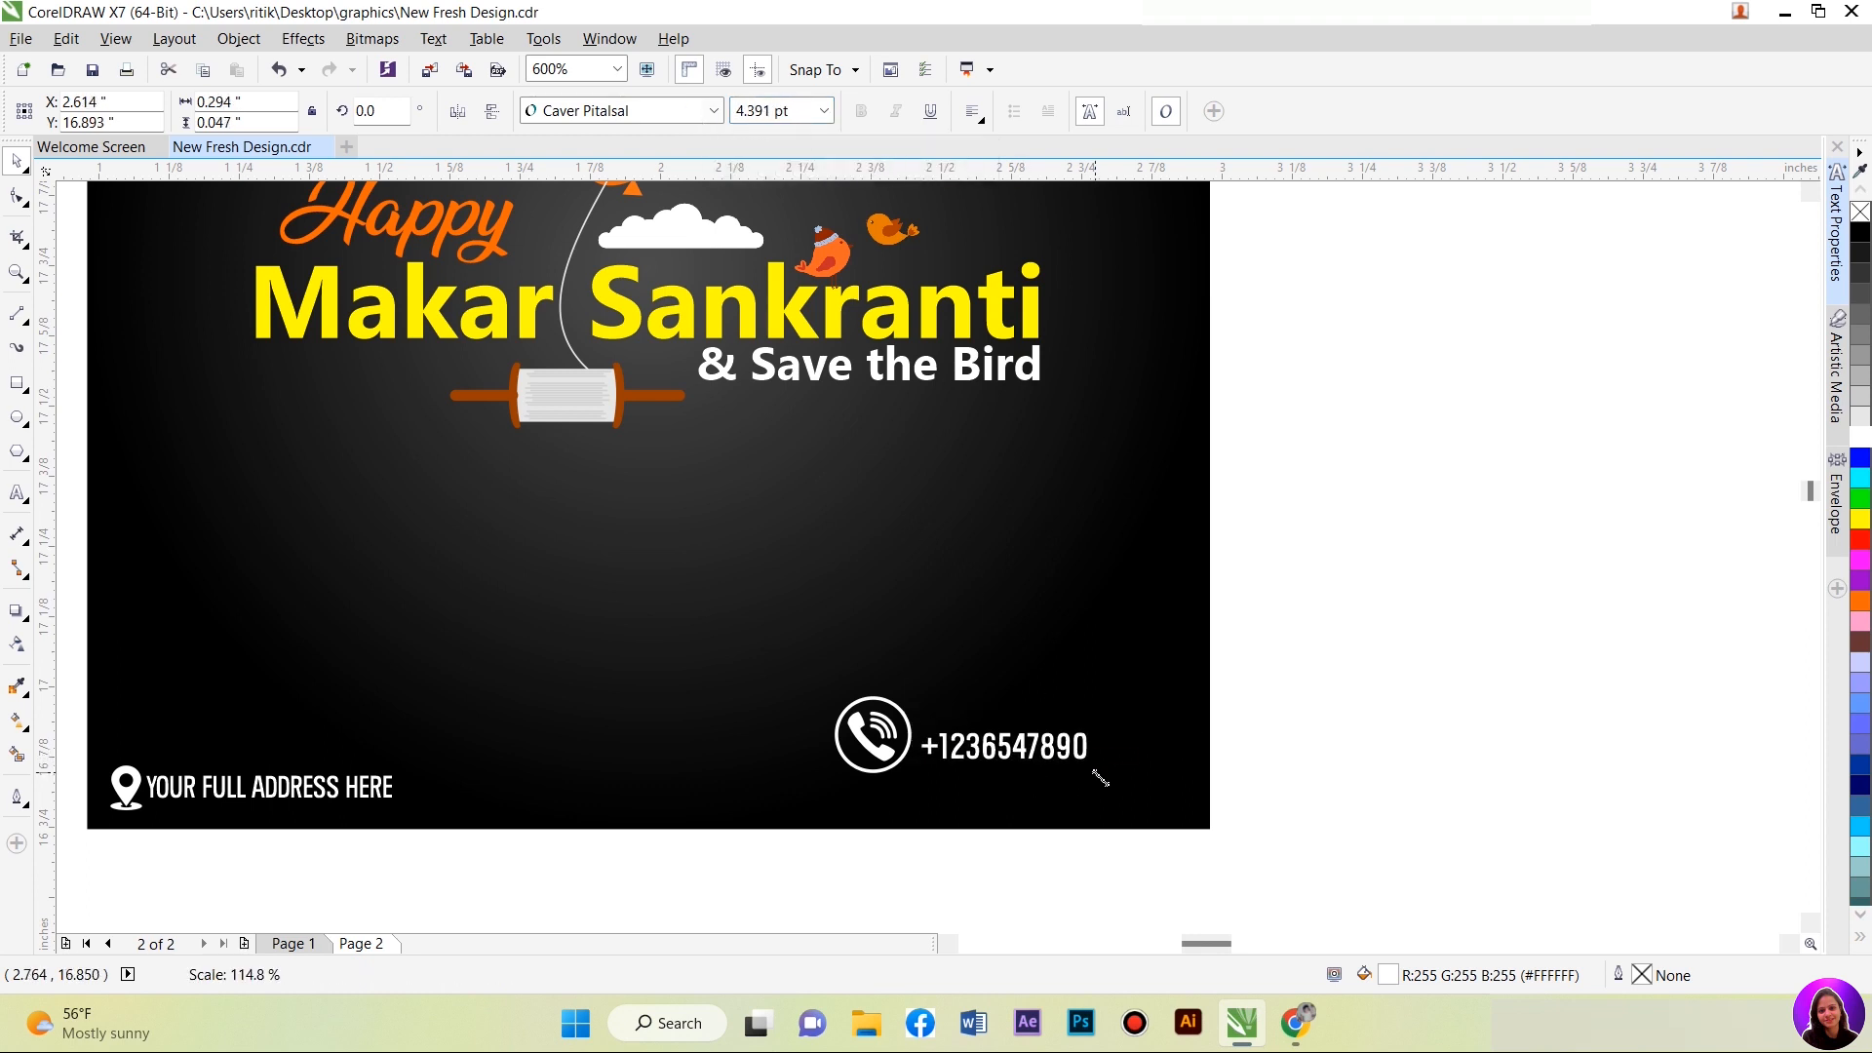
drag(945, 749, 1033, 777)
Step: Align the phone number with the address line and place the phone icon beside it
shift+click(303, 784)
key(e)
click(725, 787)
drag(877, 757, 971, 788)
click(987, 849)
scroll(583, 750, down, 1)
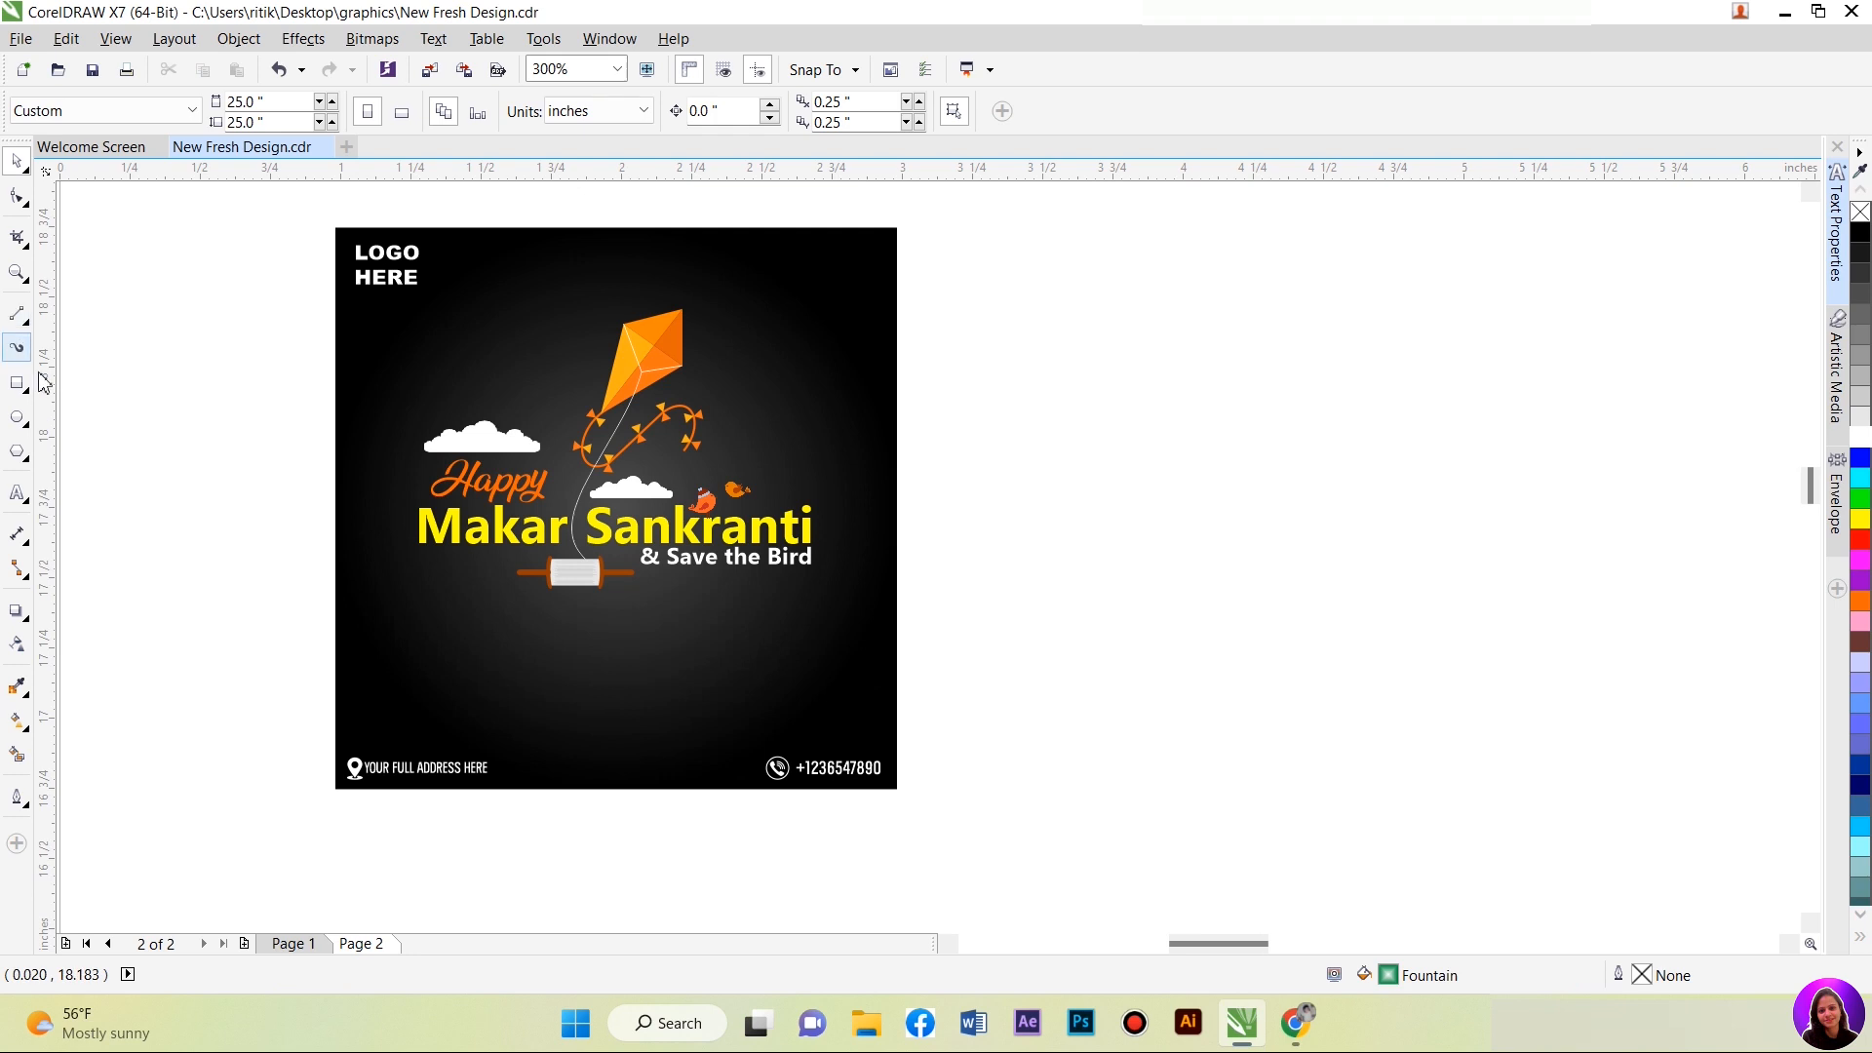
Step: Zoom to frame the whole finished post and open the View menu
scroll(257, 520, down, 1)
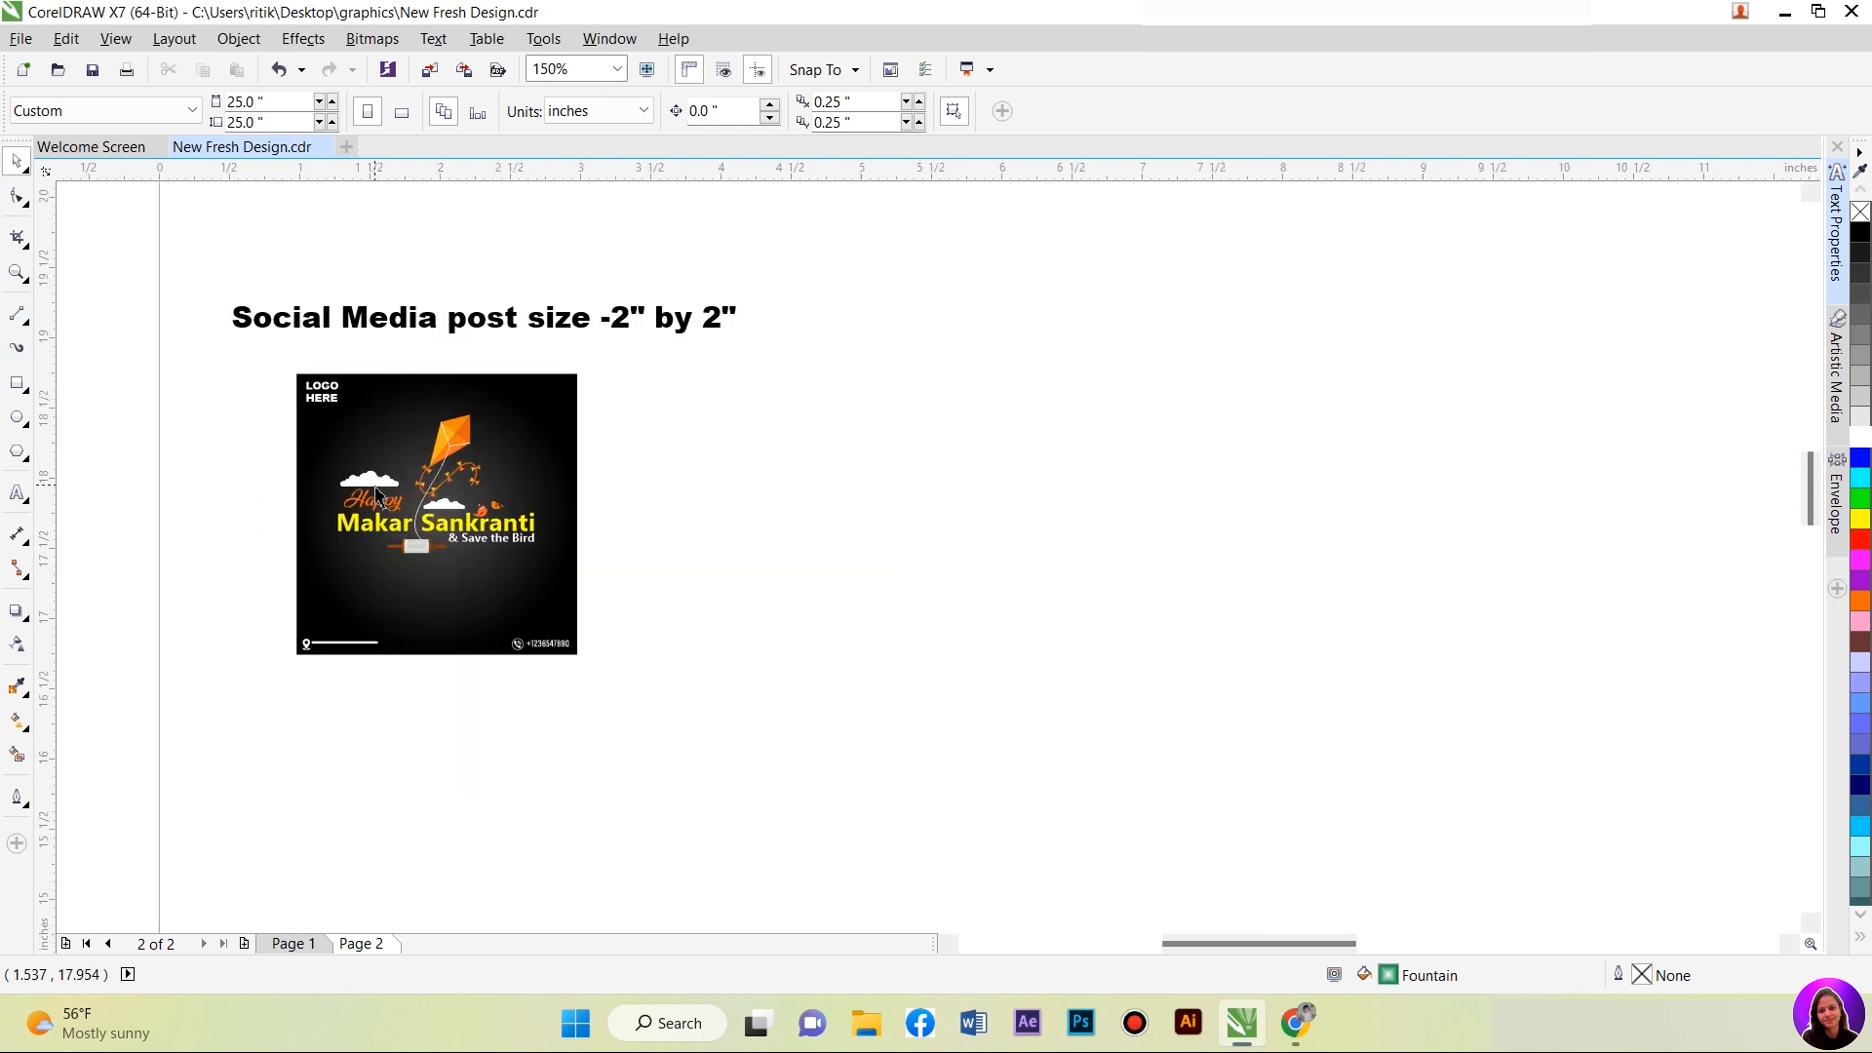
scroll(370, 495, up, 1)
key(z)
drag(136, 331, 741, 928)
click(239, 38)
mouse_move(115, 38)
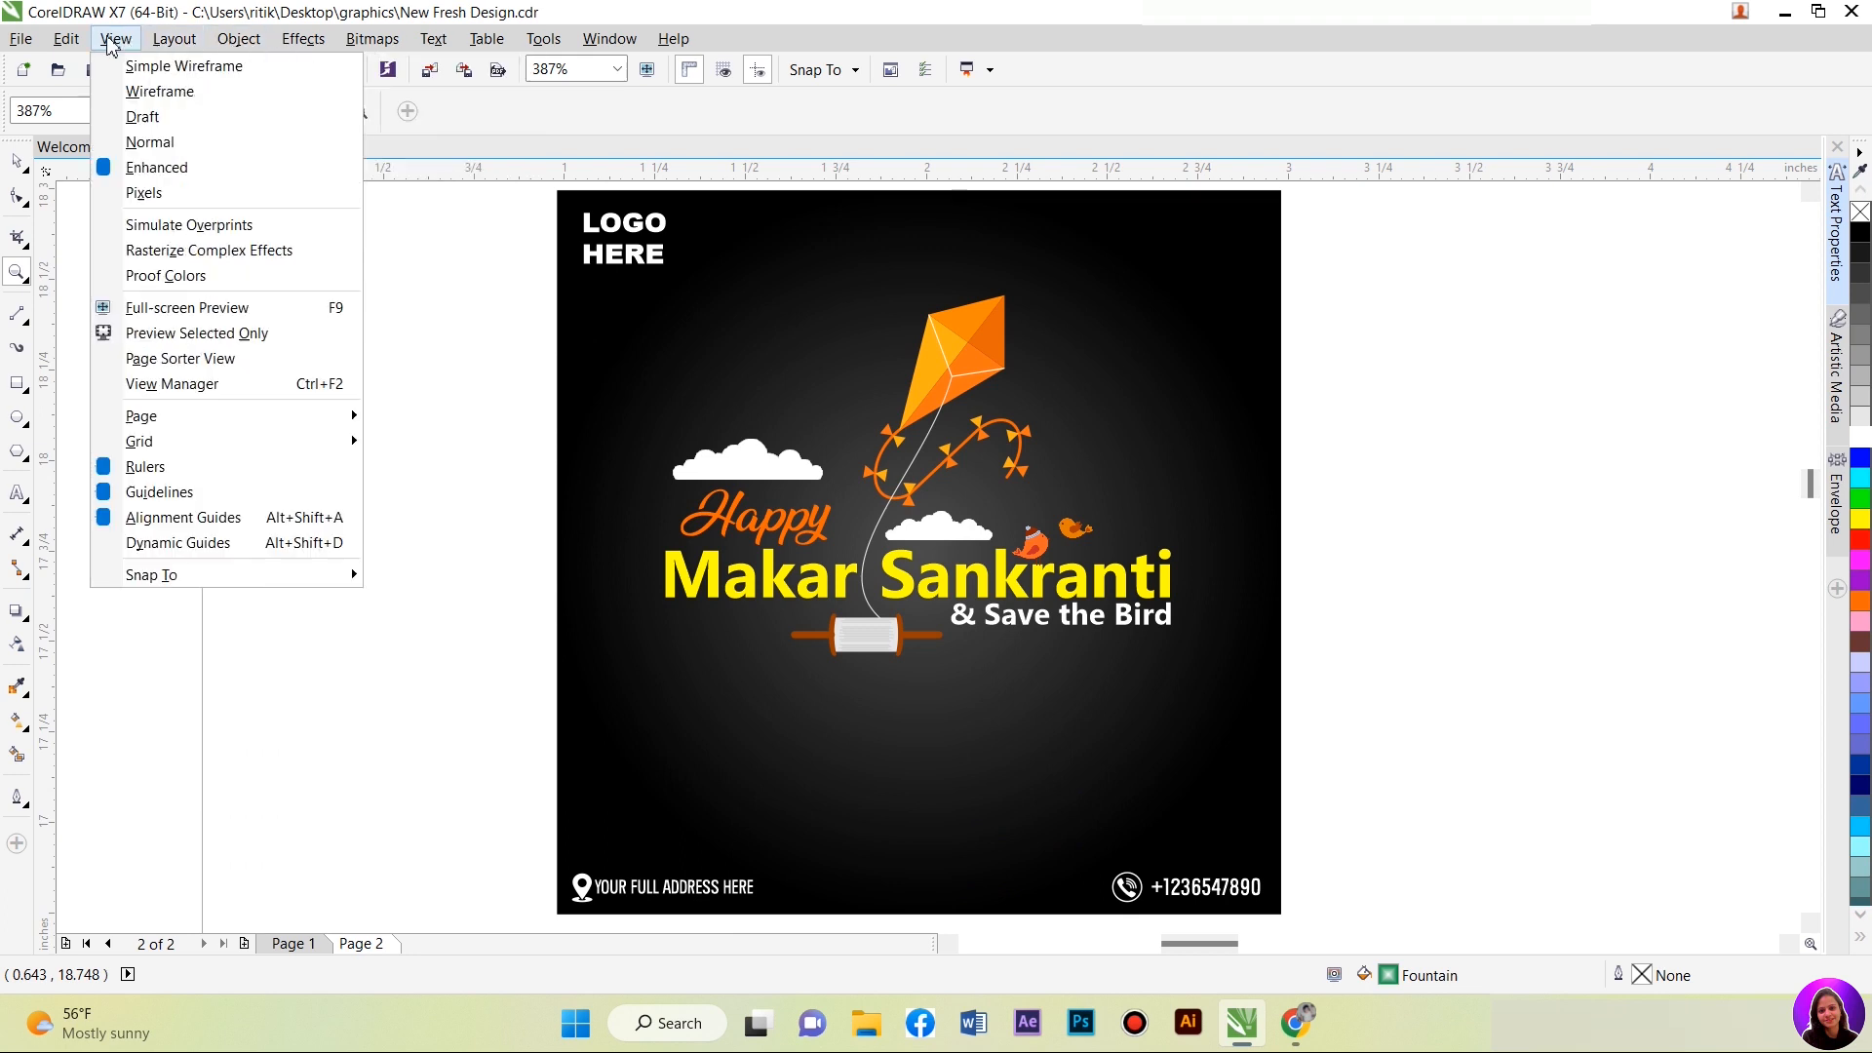